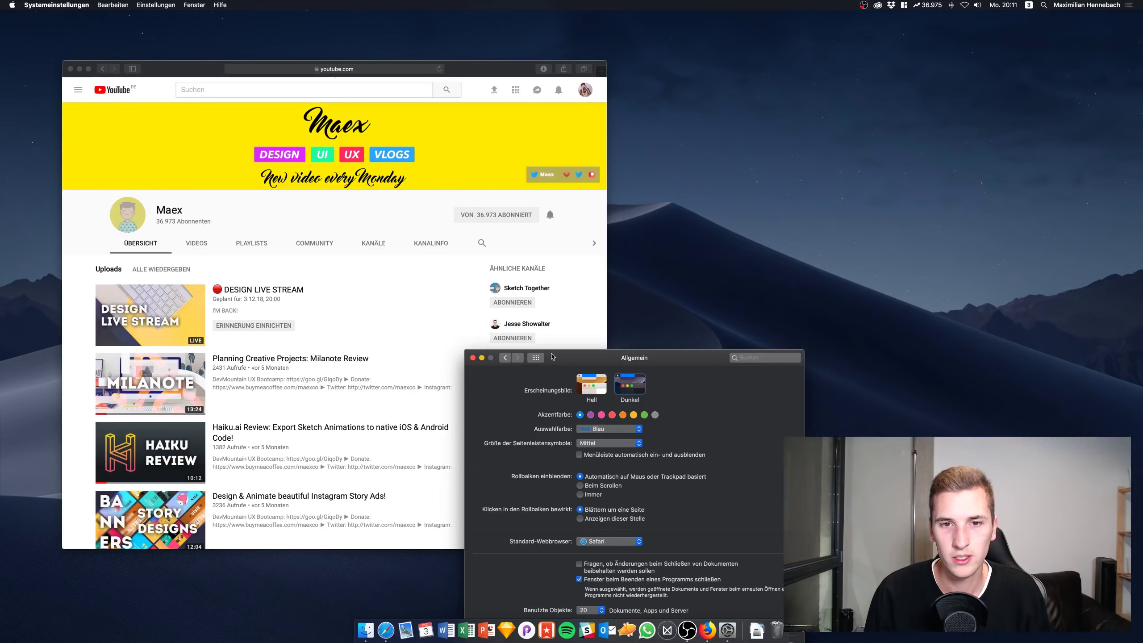
# Drag the General preferences window, showing the light and dark appearance choices, out of the way
pyautogui.moveTo(554, 357); pyautogui.dragTo(611, 180)
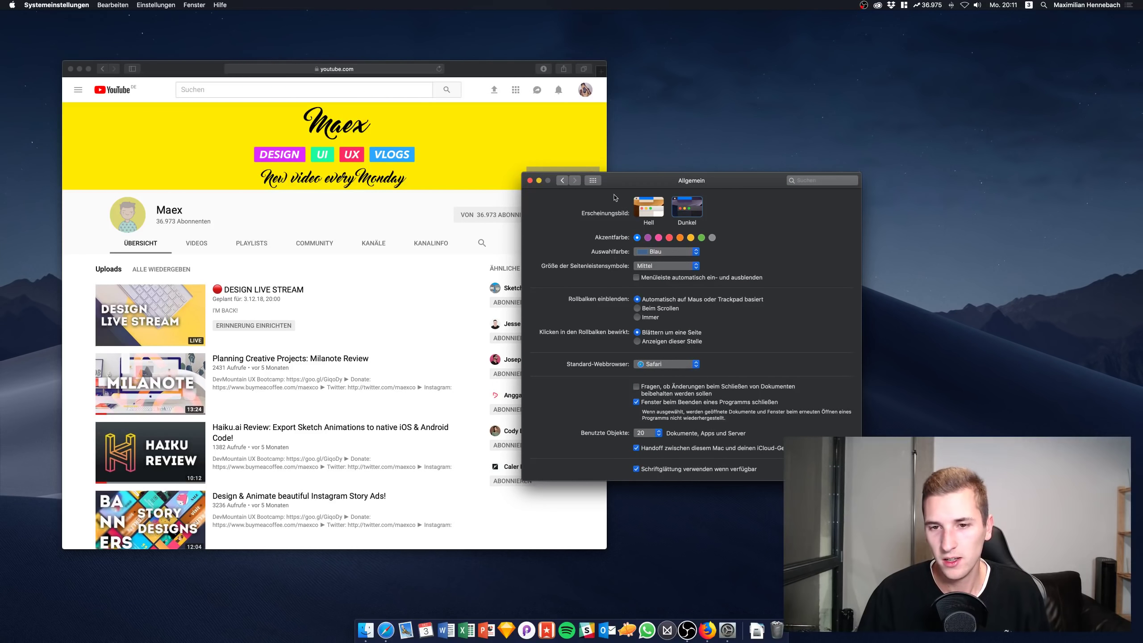
# Place the General preferences window at the upper right beside the YouTube page
pyautogui.moveTo(603, 184); pyautogui.dragTo(760, 115)
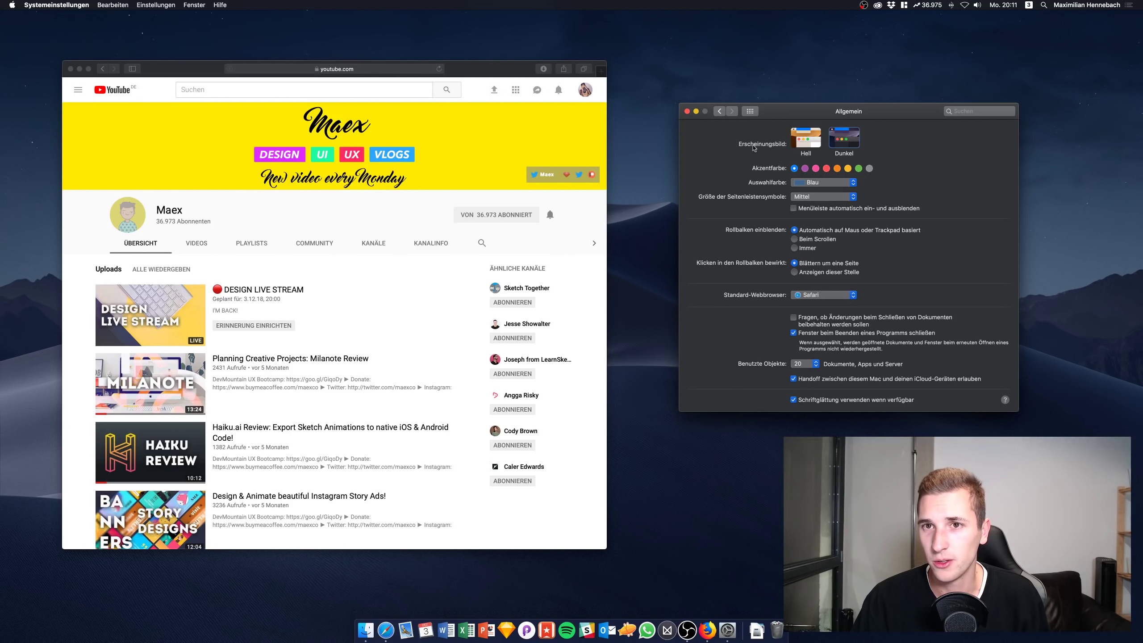
pyautogui.click(342, 71)
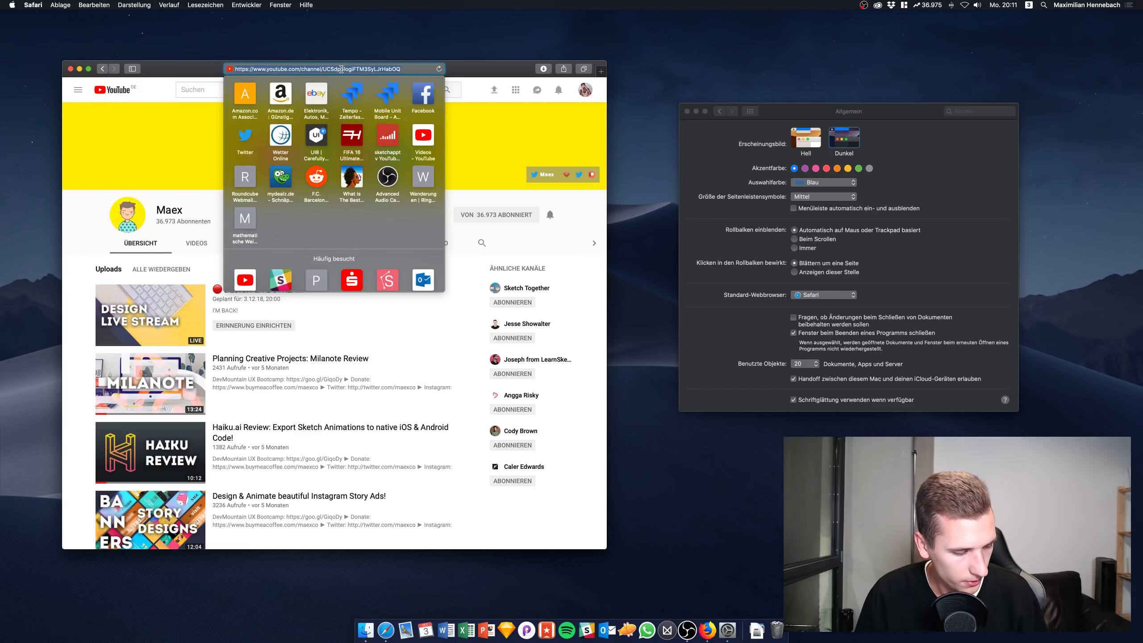
# Go to the github.com/zenangst/Gray repository page in Safari
pyautogui.write('gt')
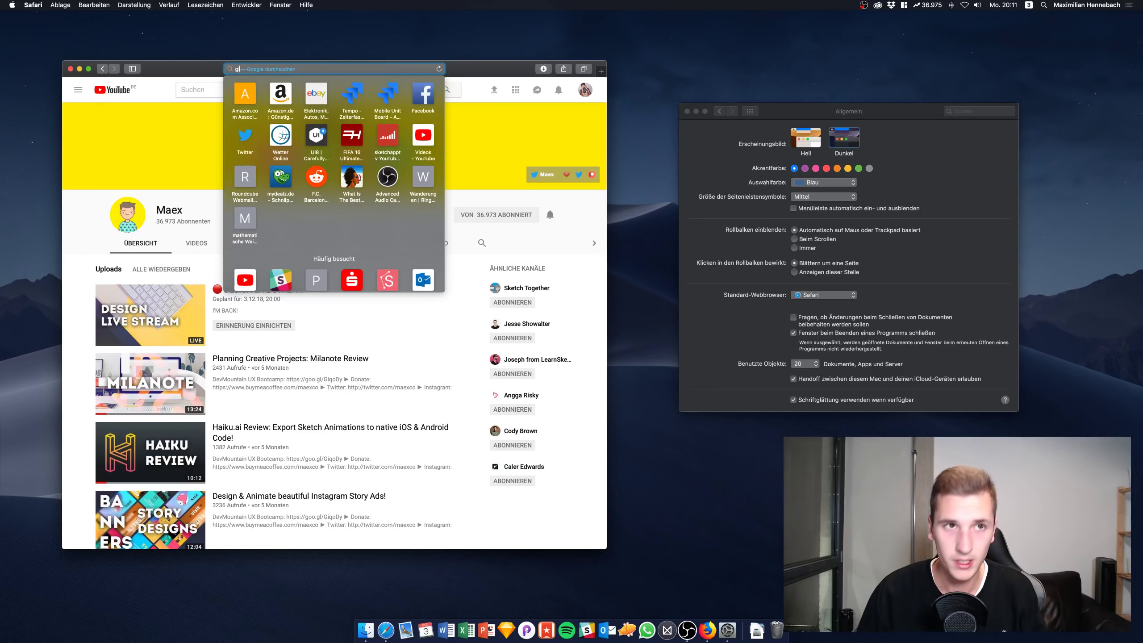
pyautogui.press('BackSpace')
pyautogui.write('ithub.com/')
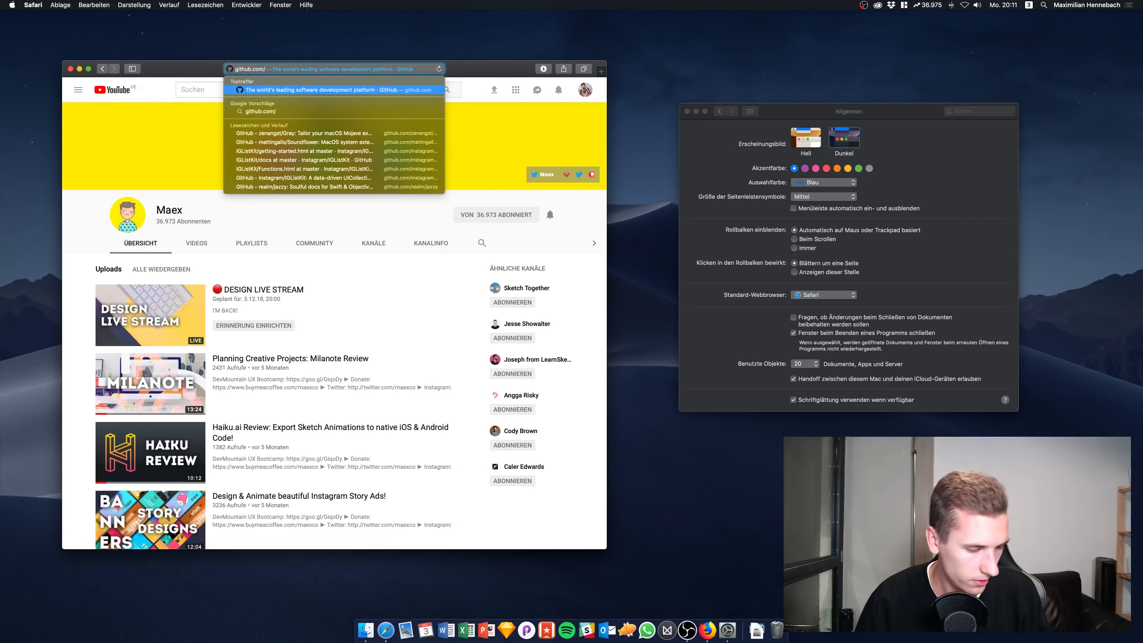
pyautogui.write('zenangst/Gray')
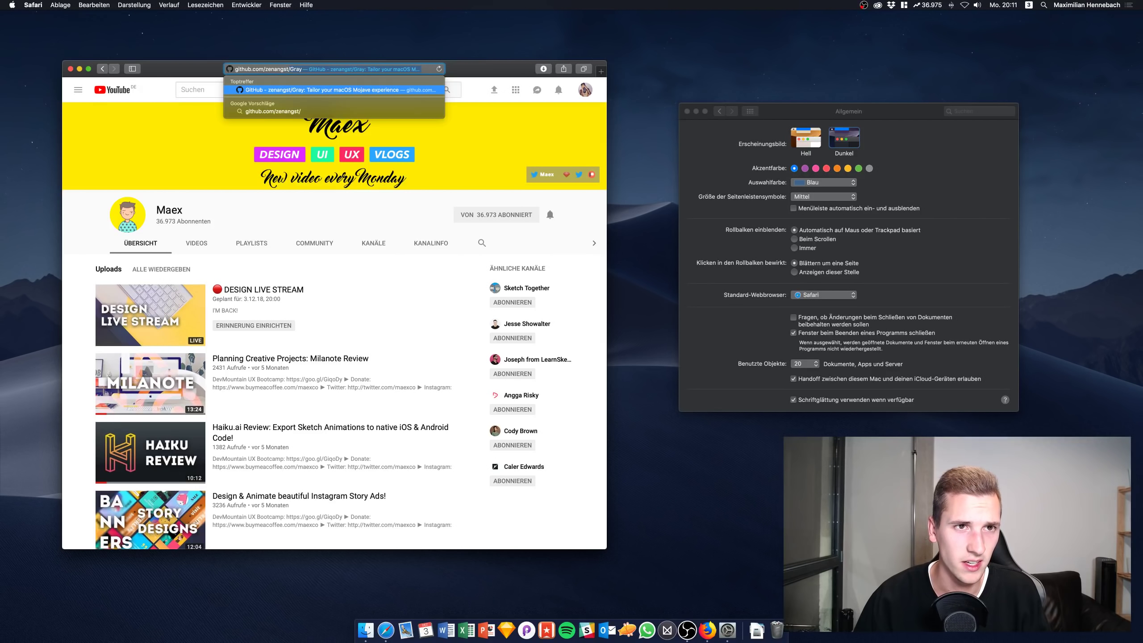
pyautogui.press('Return')
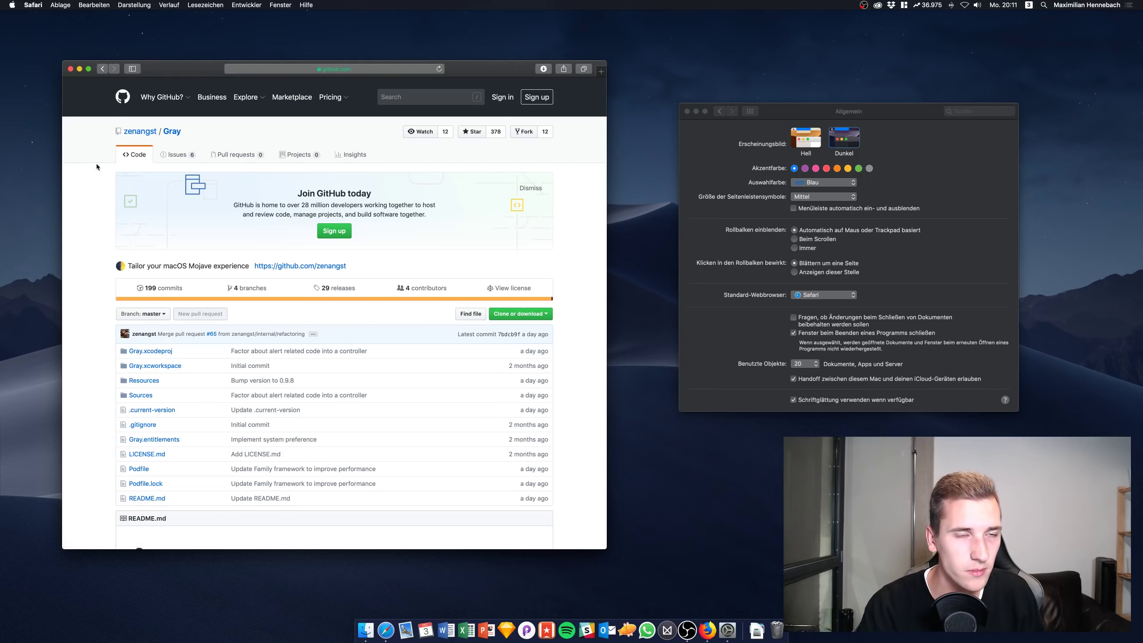
pyautogui.click(277, 69)
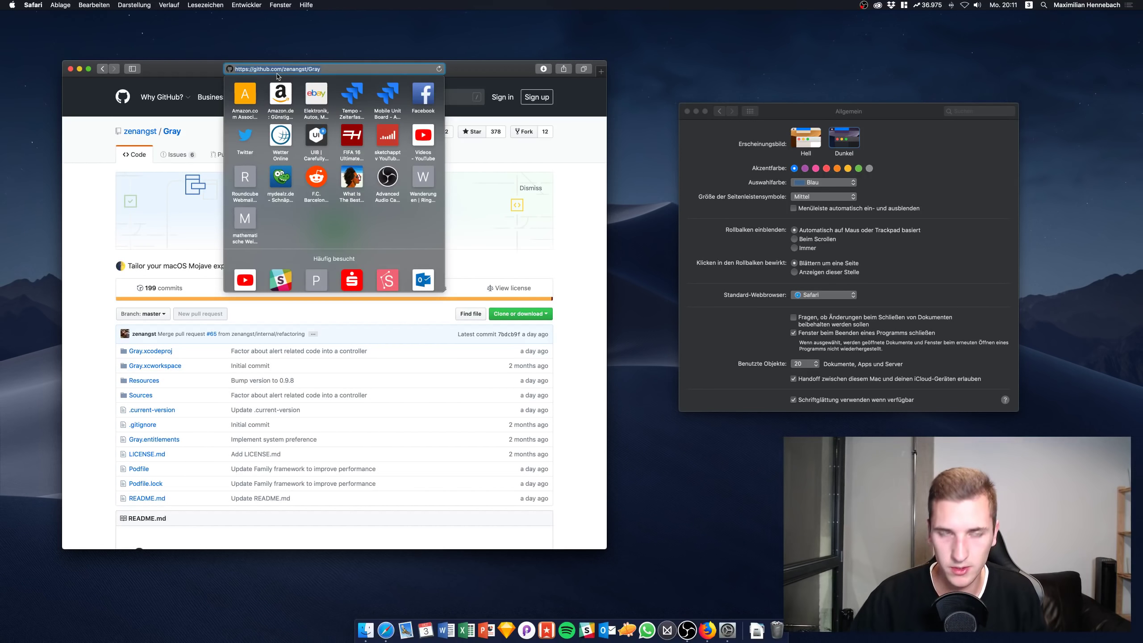
pyautogui.click(545, 150)
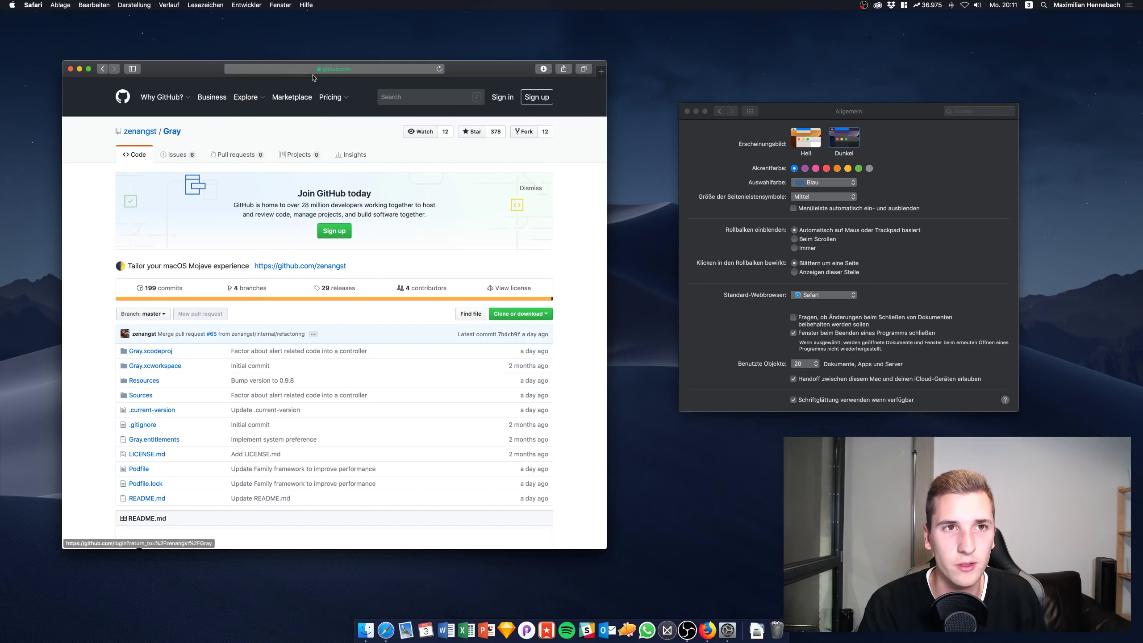
pyautogui.click(328, 69)
pyautogui.click(303, 69)
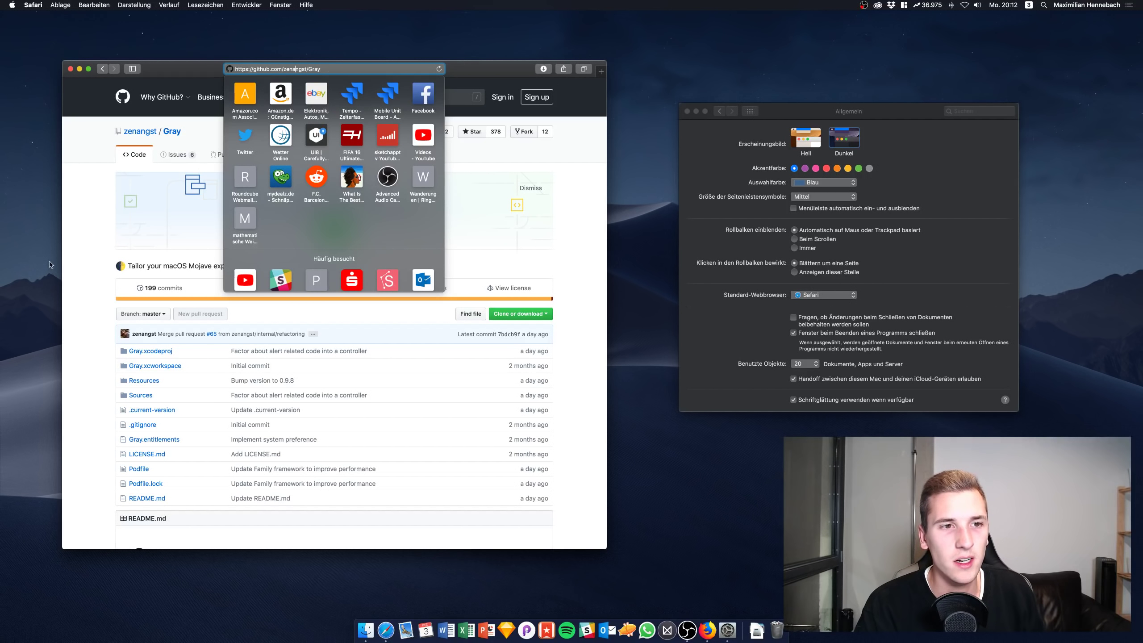
pyautogui.click(69, 237)
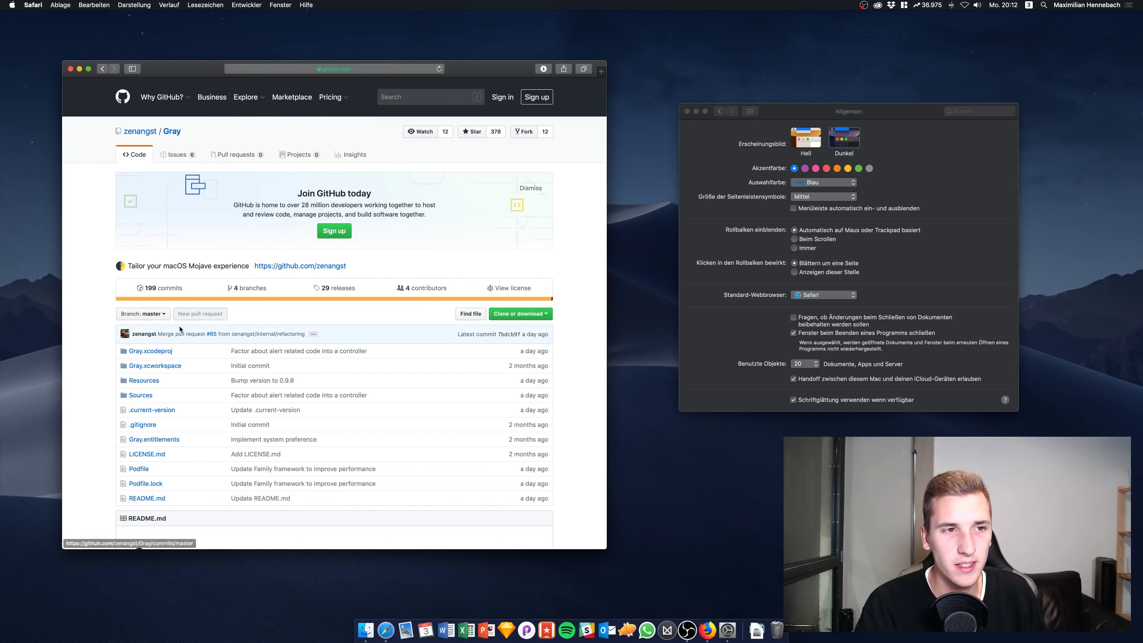
# Scroll to the README and download Gray version 0.9.8
pyautogui.scroll(-3, 180, 329)
pyautogui.scroll(-5, 283, 274)
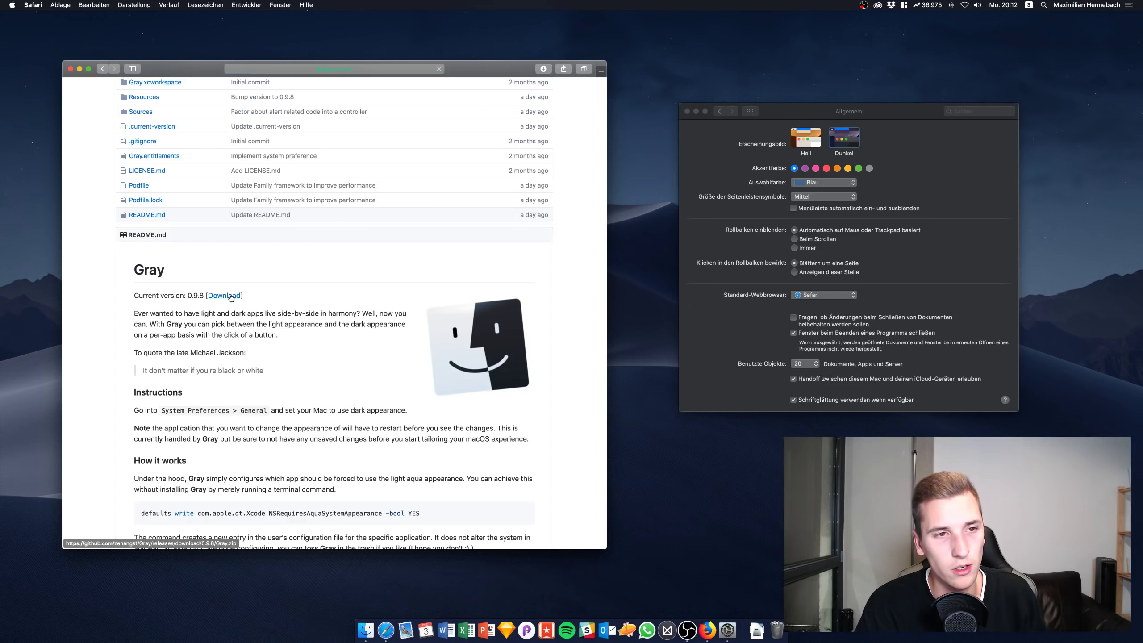
pyautogui.click(231, 297)
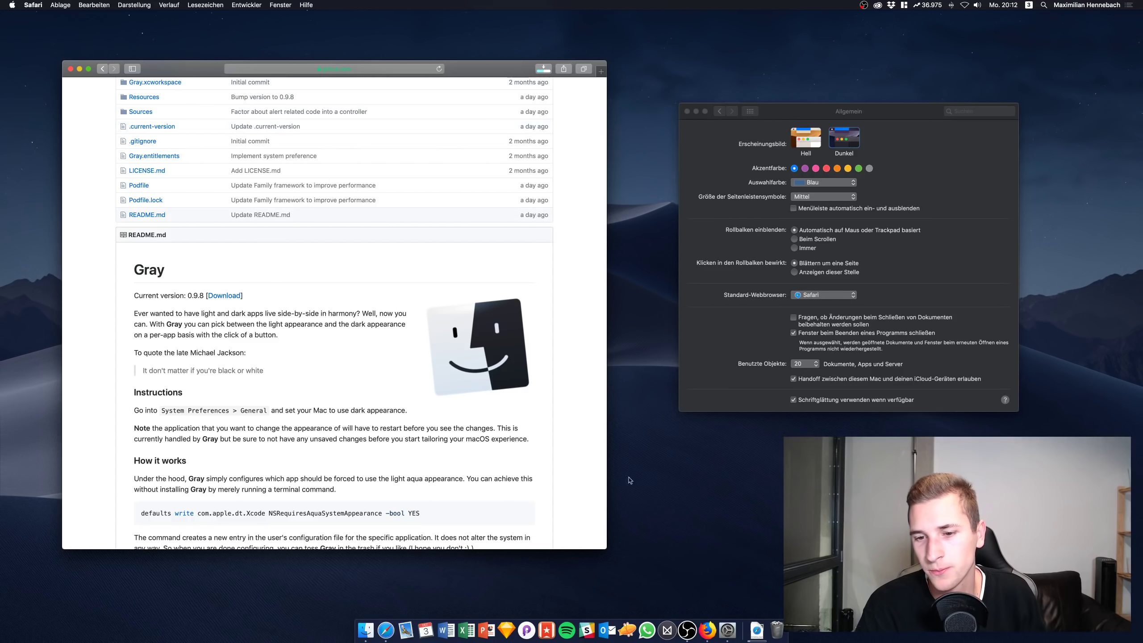
# Launch the downloaded Gray app from Downloads, confirm opening it, and set its window beside the browser
pyautogui.click(756, 632)
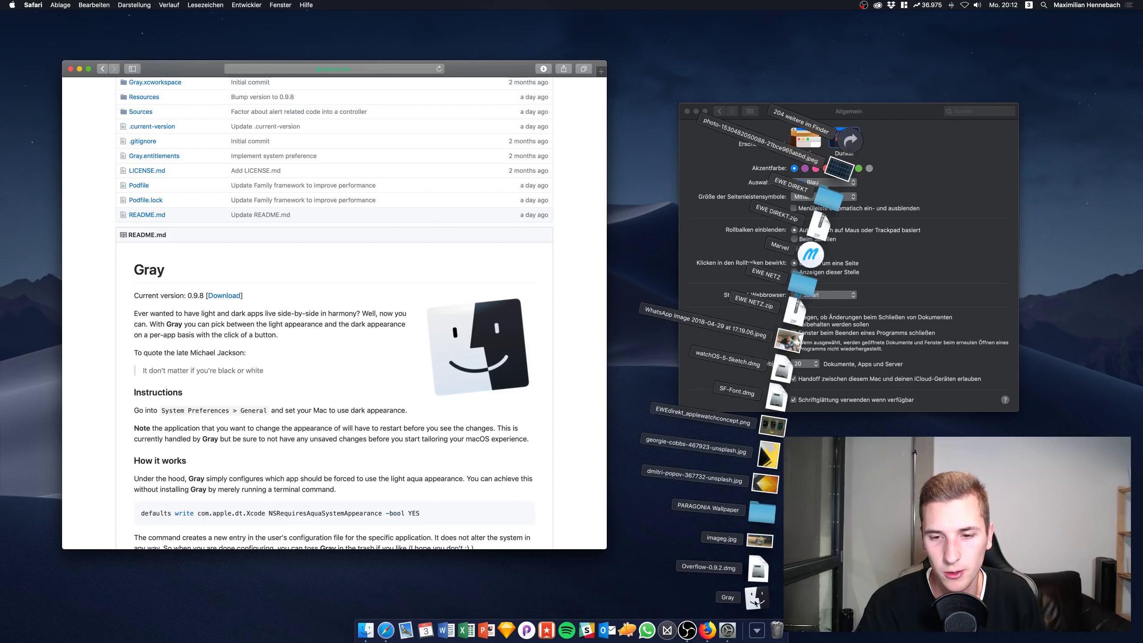
pyautogui.click(653, 444)
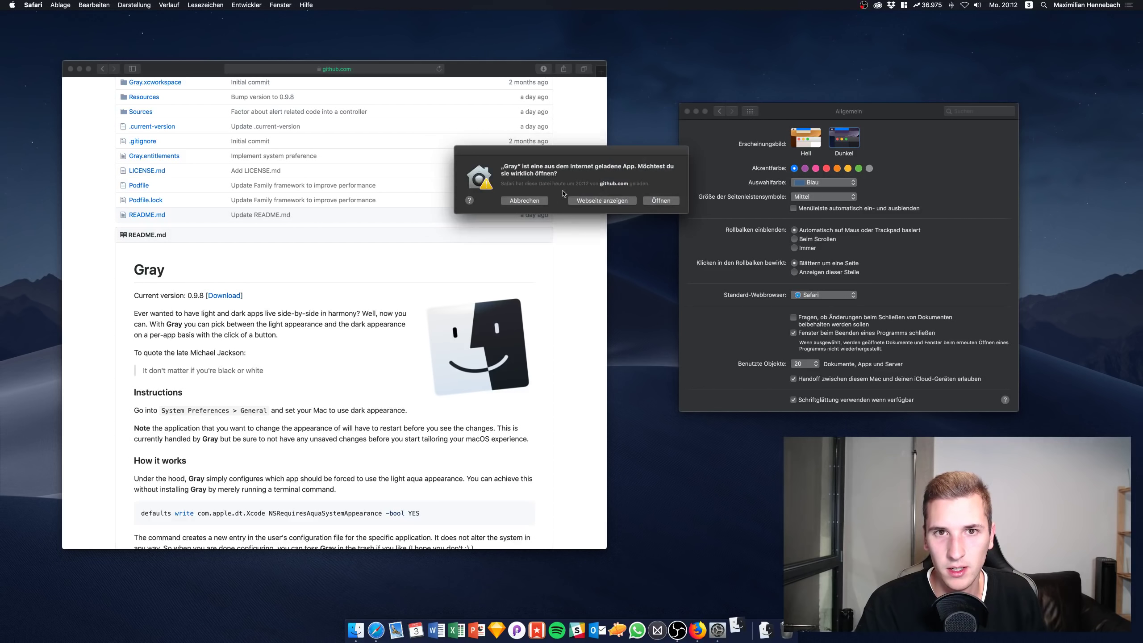
pyautogui.click(650, 204)
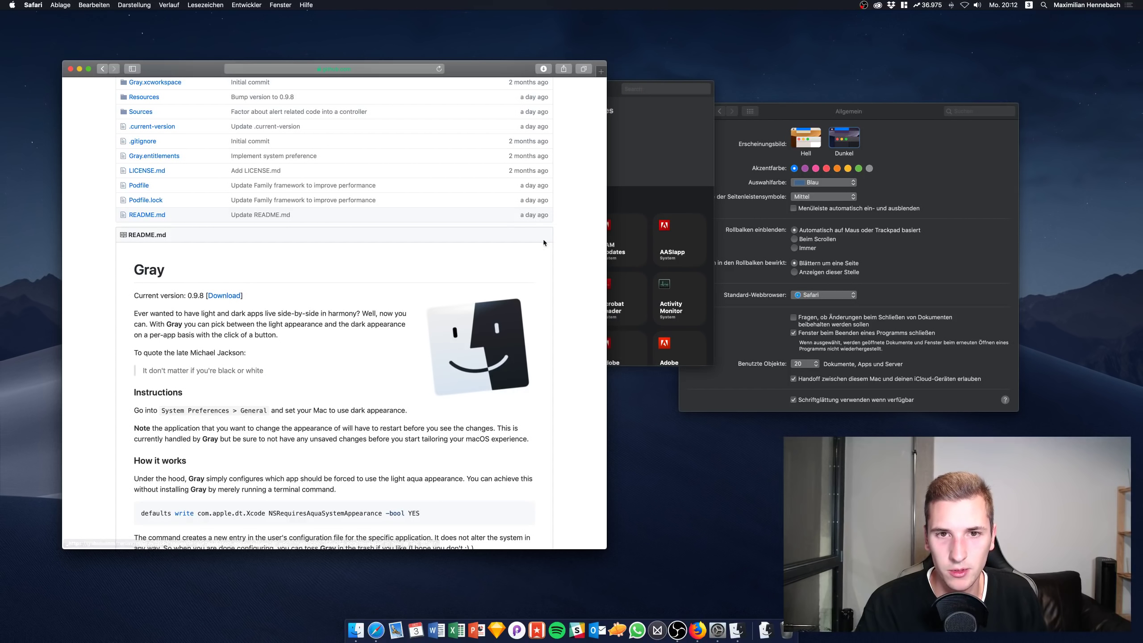
pyautogui.moveTo(644, 123); pyautogui.dragTo(785, 262)
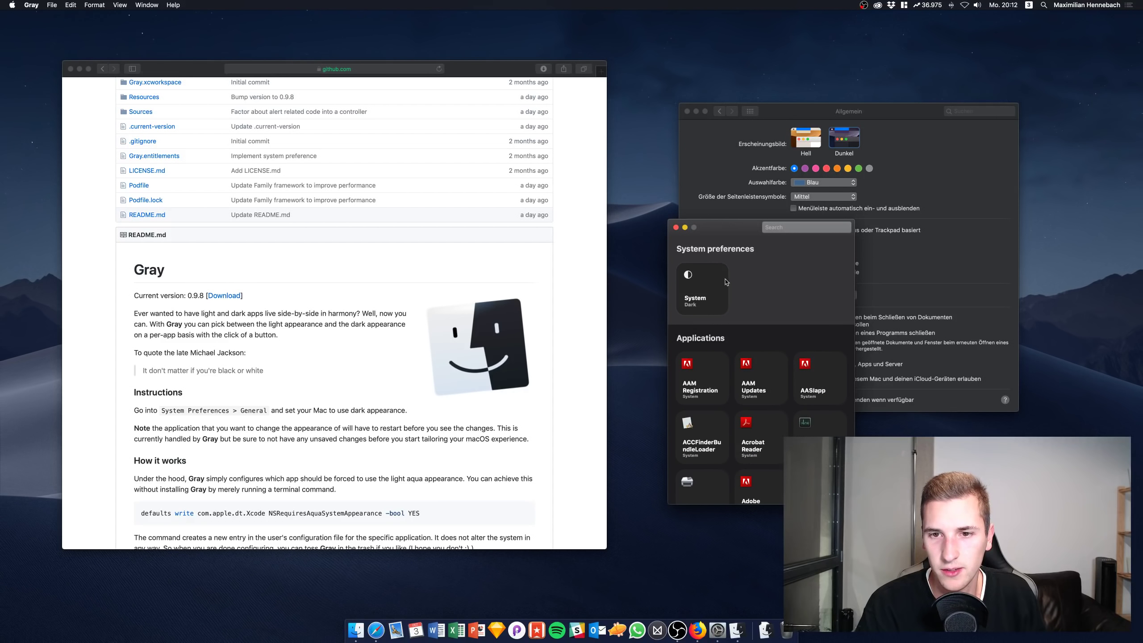
# Allow Gray to control System Events and set its System entry to Light appearance
pyautogui.click(697, 301)
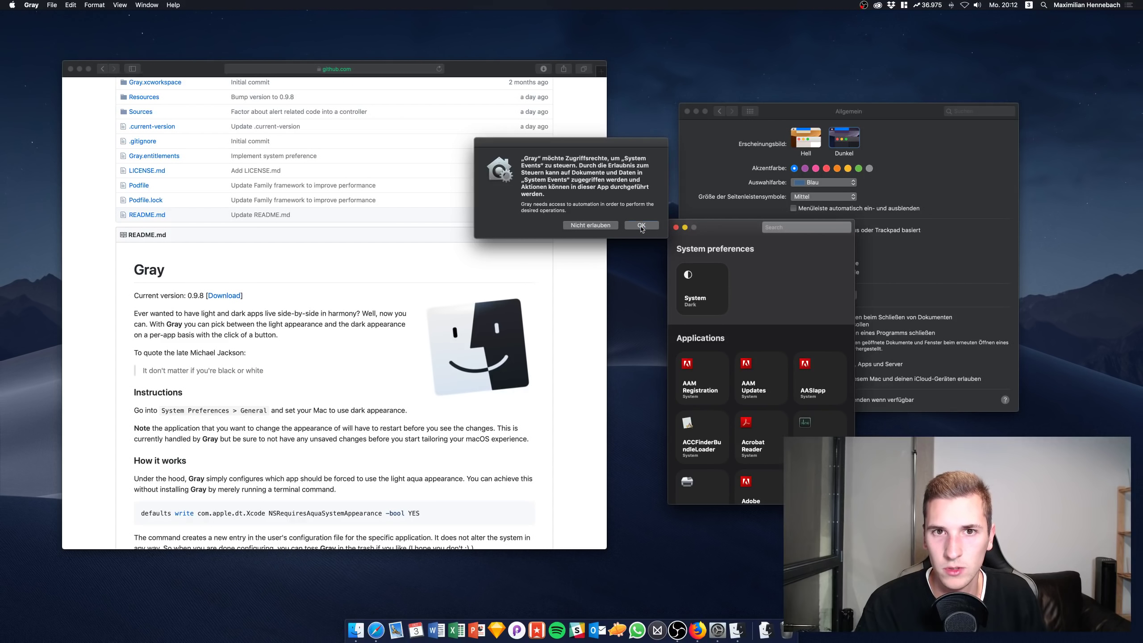
pyautogui.click(641, 226)
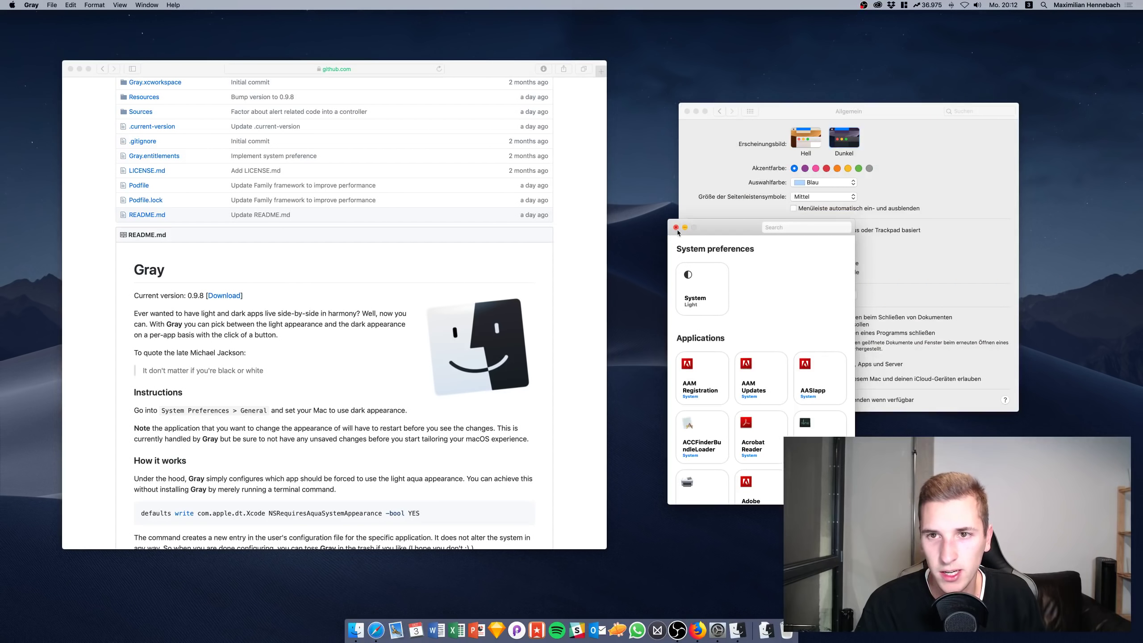
pyautogui.click(722, 289)
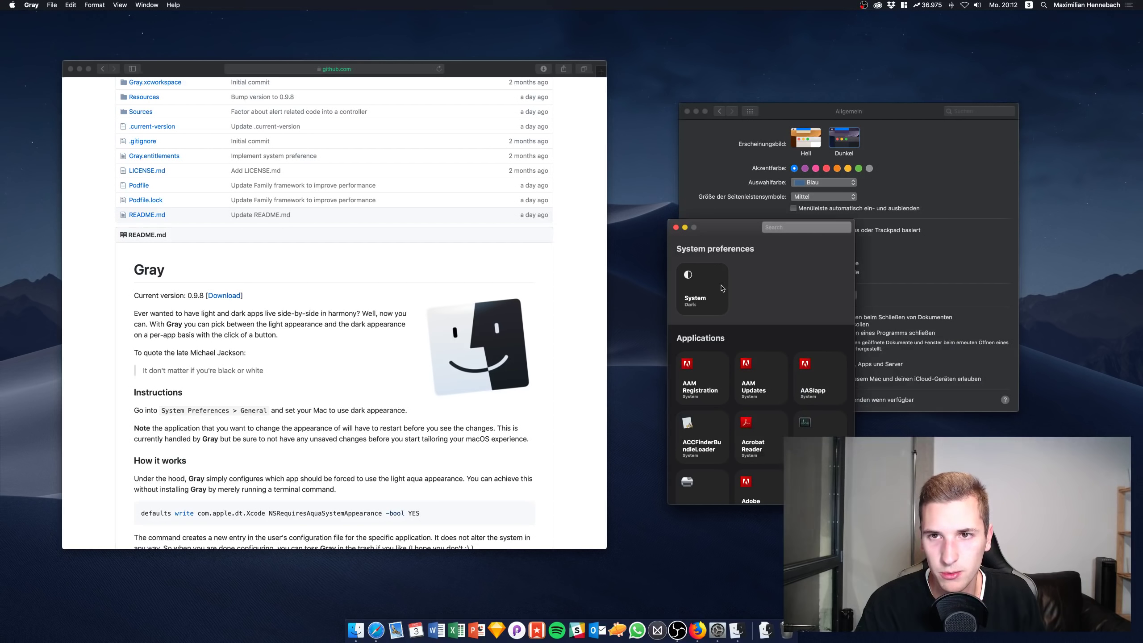
pyautogui.click(706, 292)
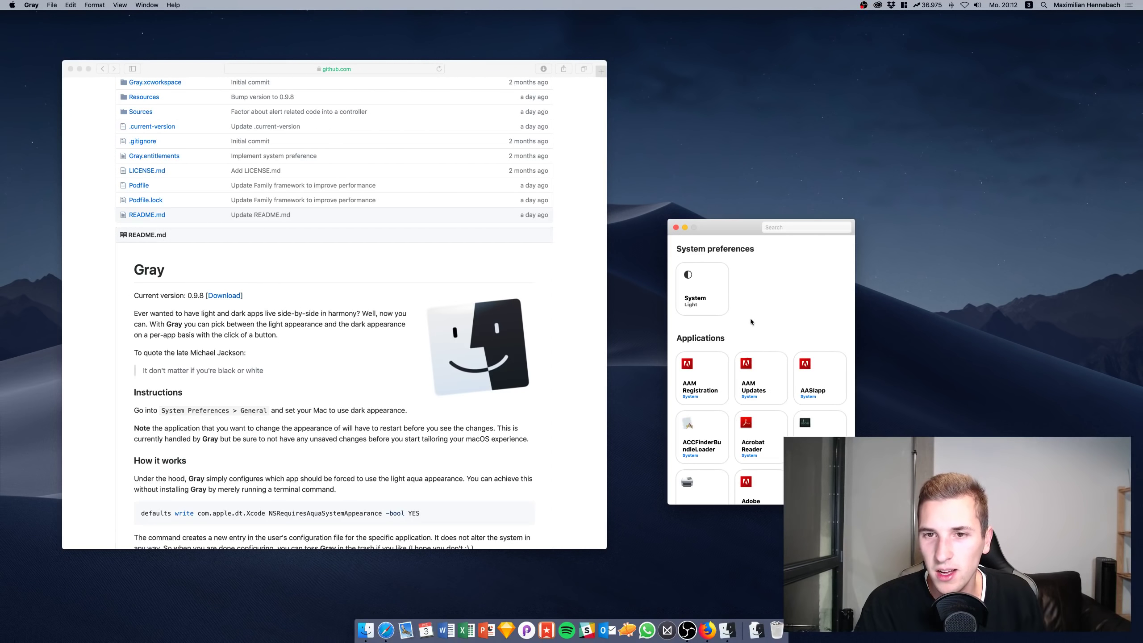
# Give Sketch its own Dark appearance in Gray's app list, then launch Sketch
pyautogui.scroll(-10, 719, 371)
pyautogui.scroll(10, 720, 360)
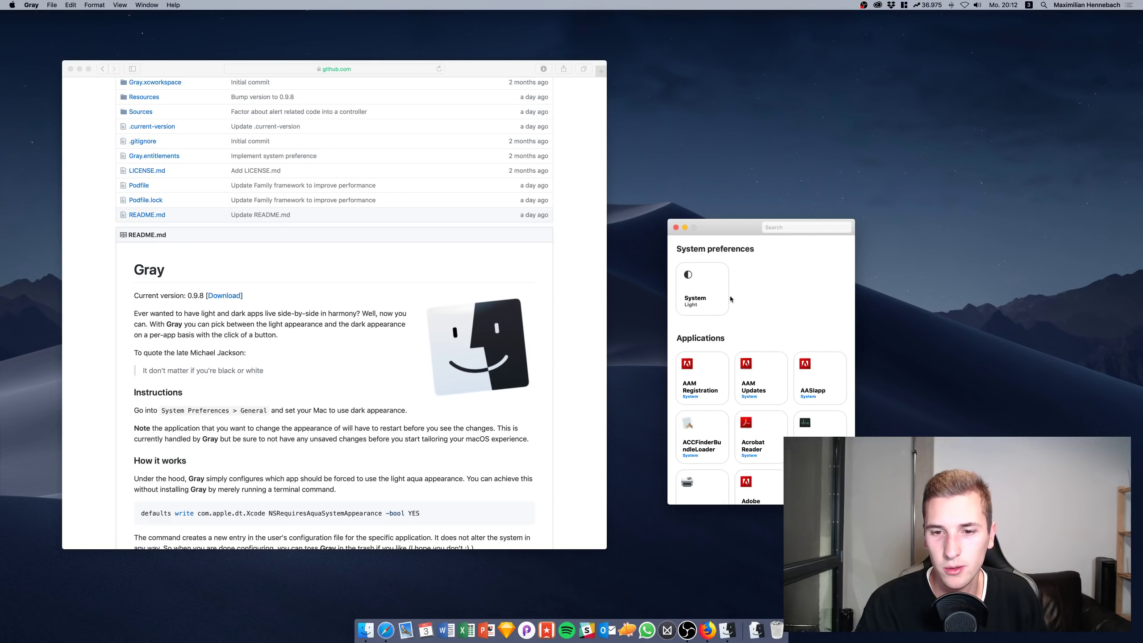
pyautogui.scroll(-5, 730, 355)
pyautogui.scroll(5, 730, 355)
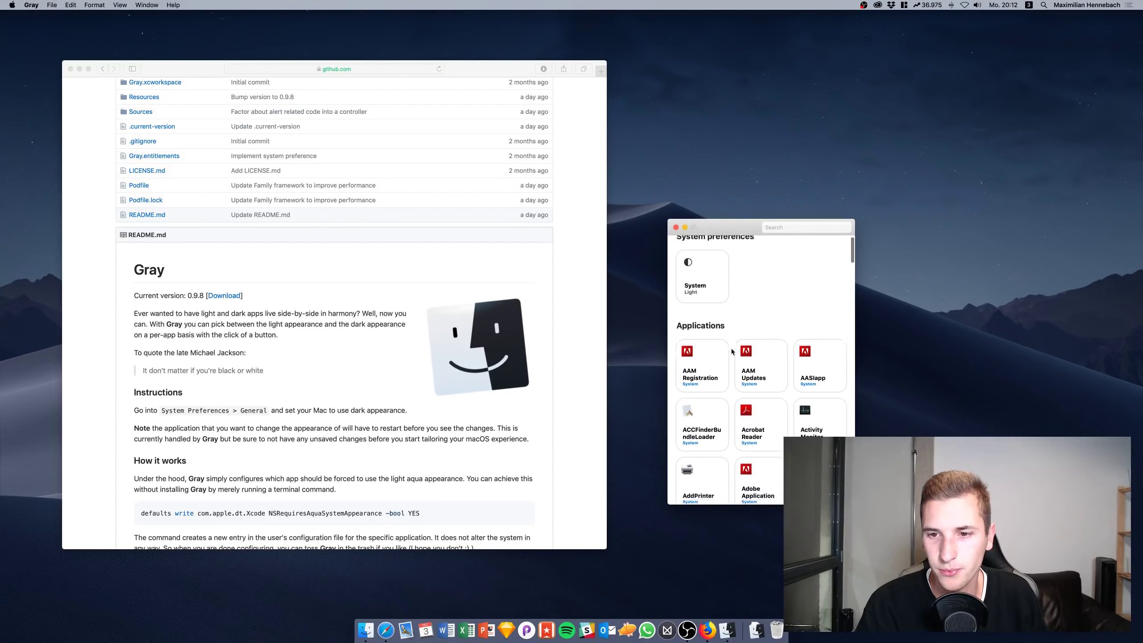
pyautogui.scroll(-10, 731, 351)
pyautogui.scroll(-6, 731, 349)
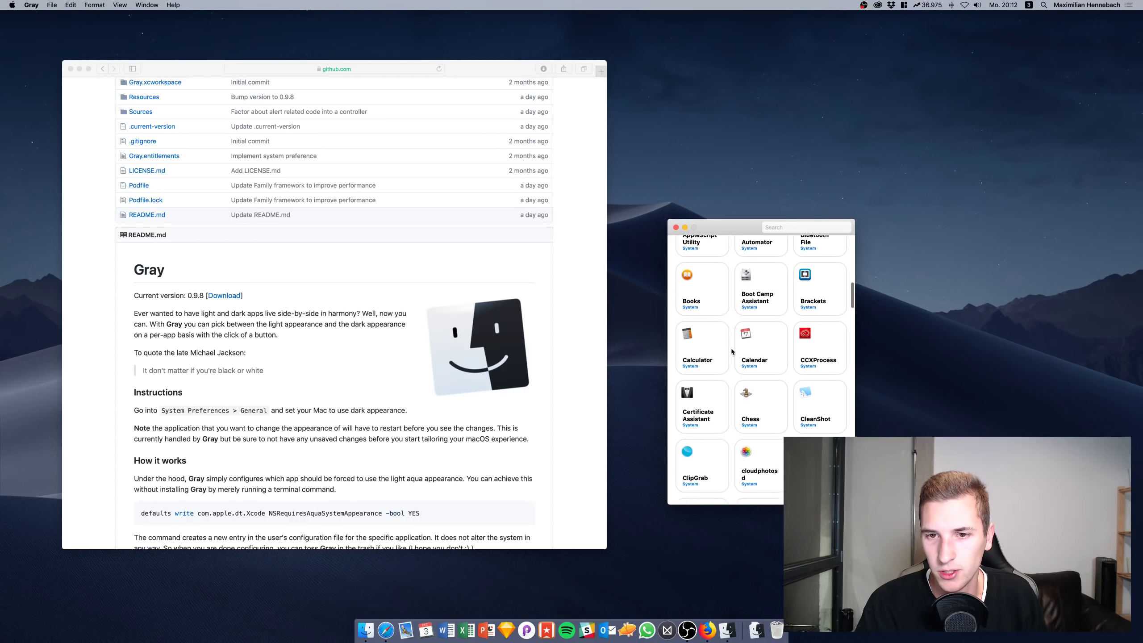
pyautogui.scroll(-5, 732, 352)
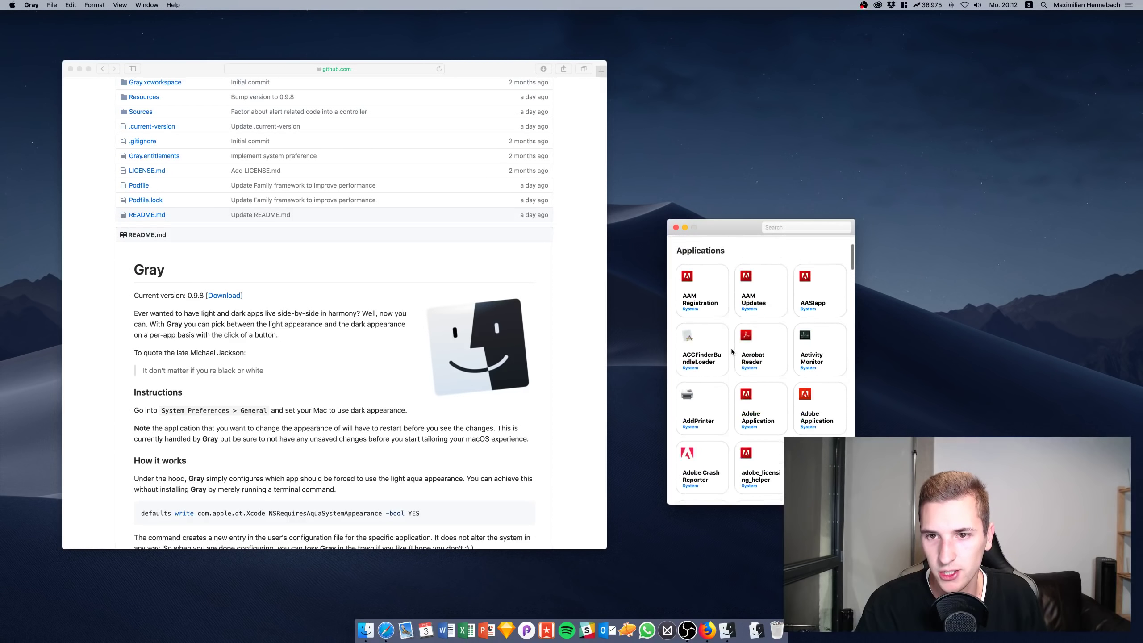
pyautogui.scroll(-5, 731, 351)
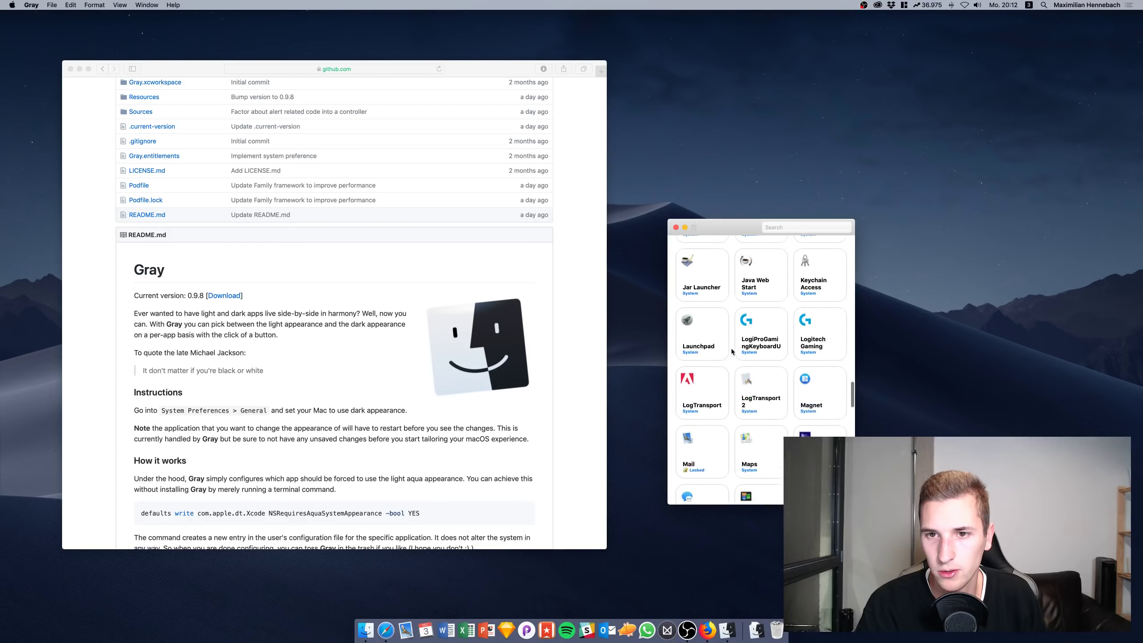
pyautogui.scroll(-10, 731, 351)
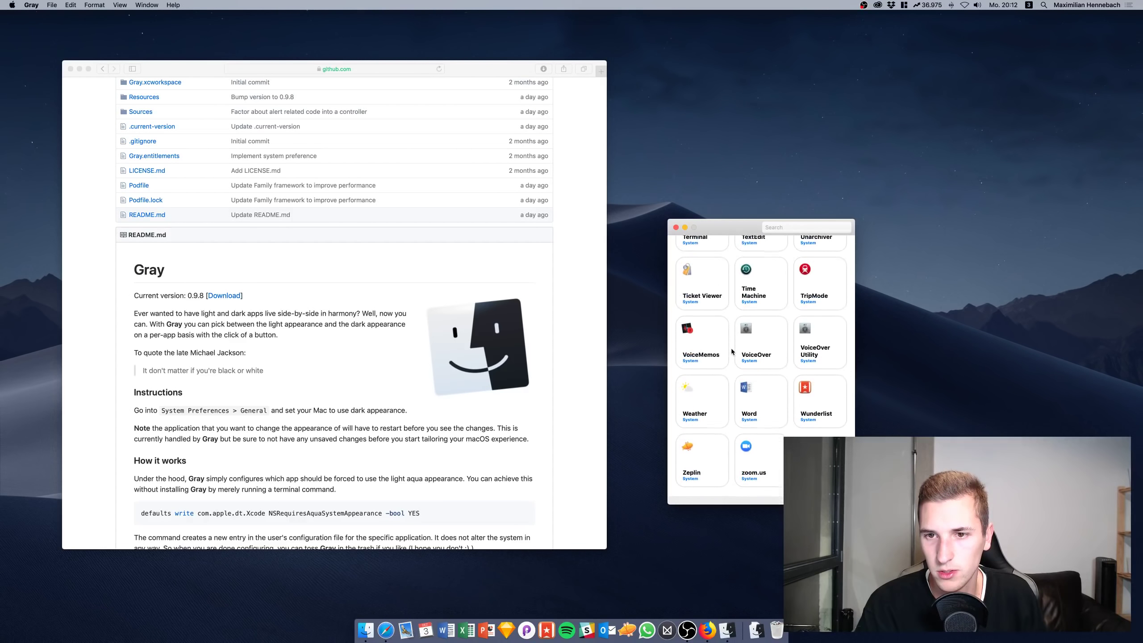
pyautogui.scroll(8, 731, 349)
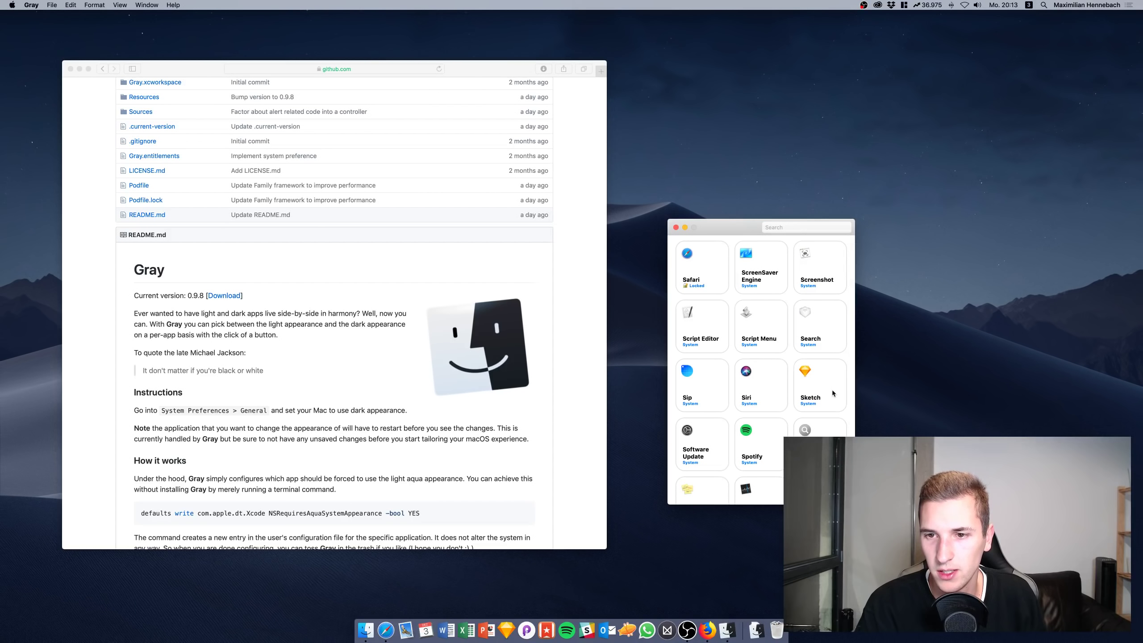
pyautogui.click(808, 377)
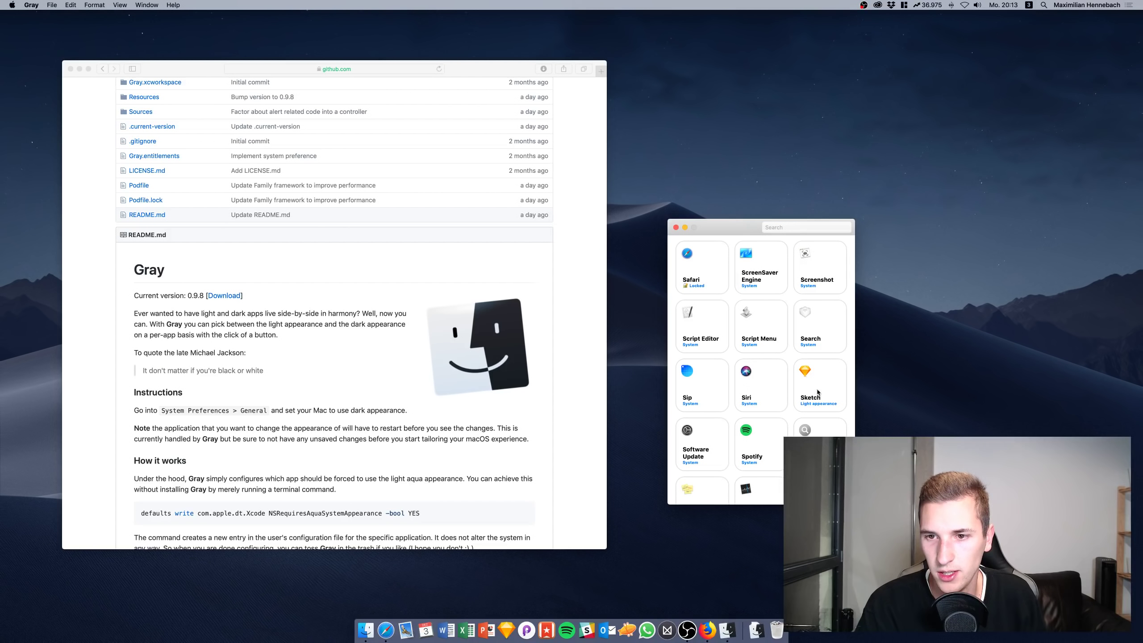
pyautogui.click(823, 389)
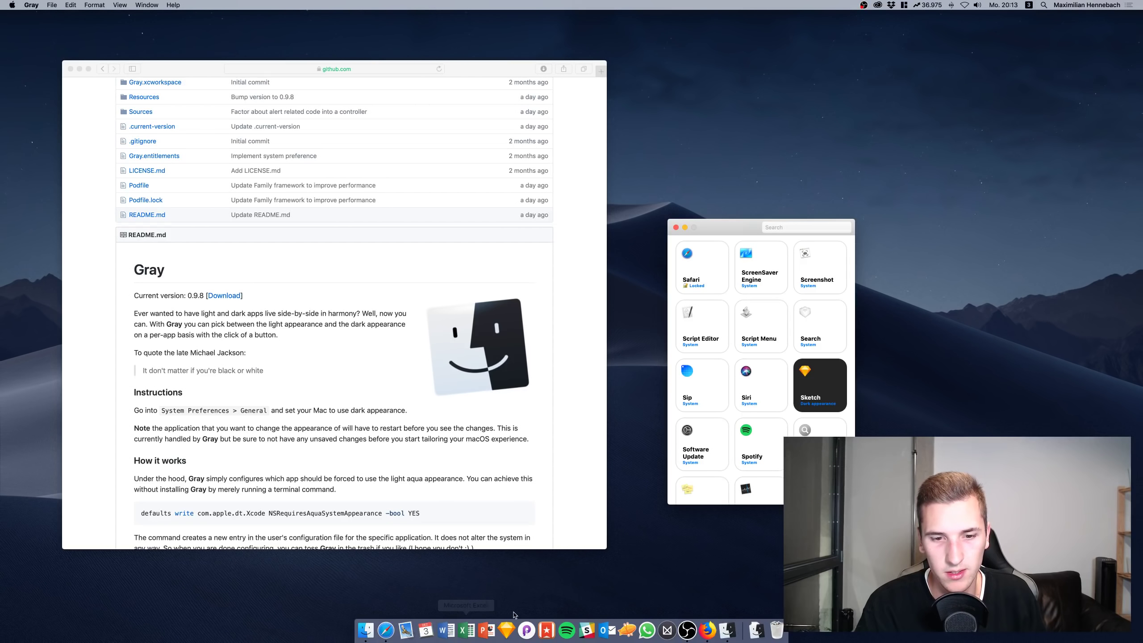
pyautogui.click(508, 630)
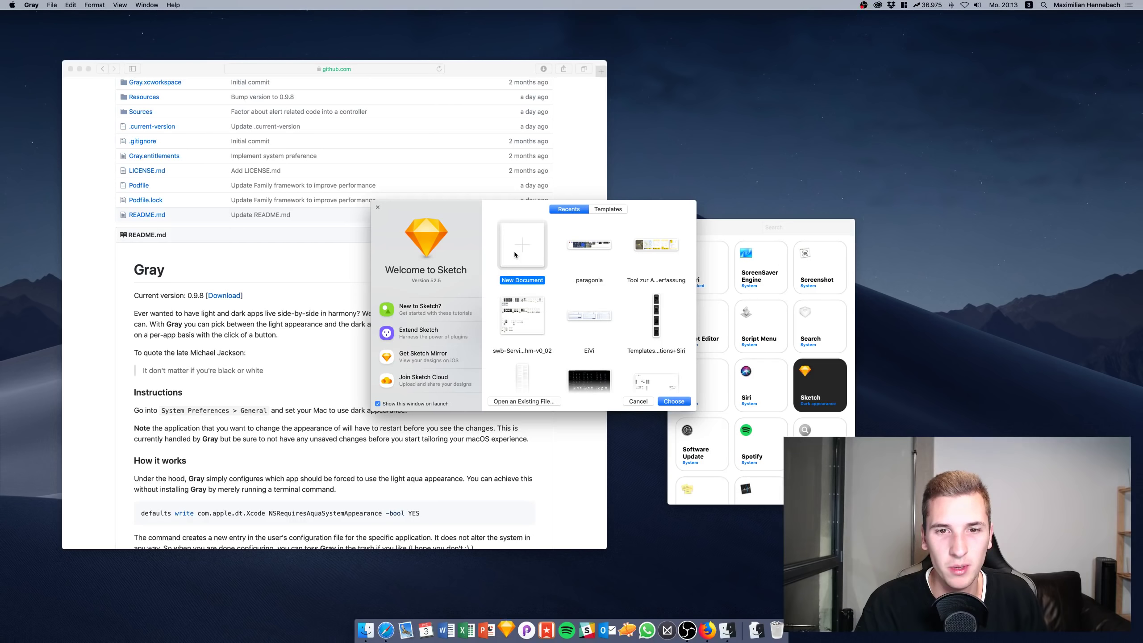
# Start a new Sketch document and take the Sketch window out of full screen
pyautogui.press('Return')
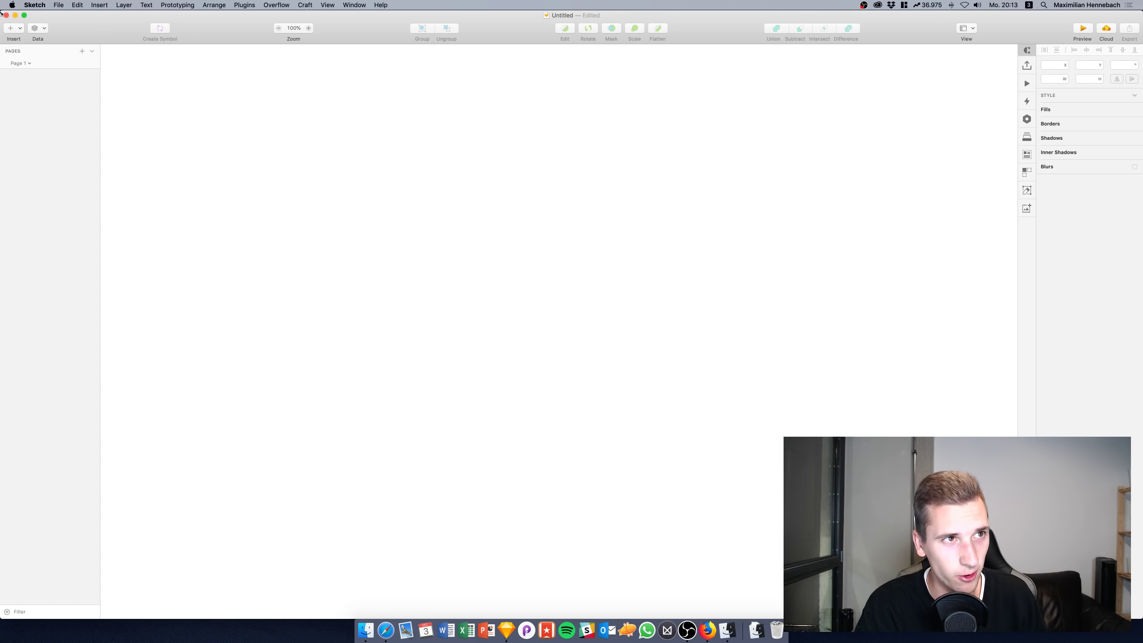
pyautogui.click(25, 14)
pyautogui.click(417, 151)
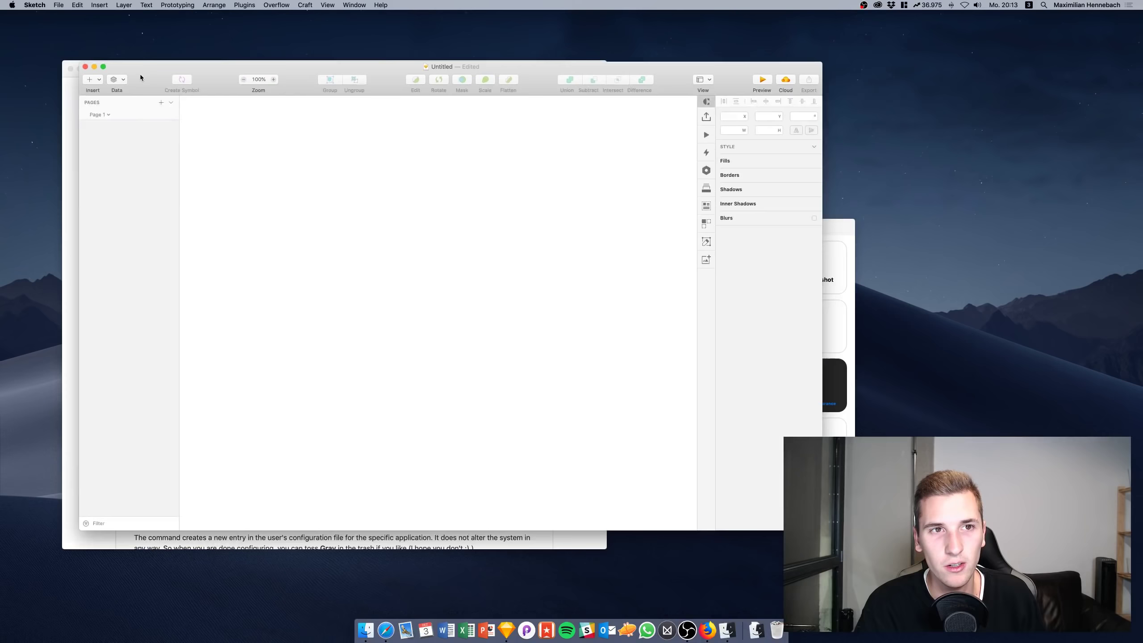
# In Gray, set the System entry to Dark and Sketch to Light, discarding the unsaved document
pyautogui.click(801, 229)
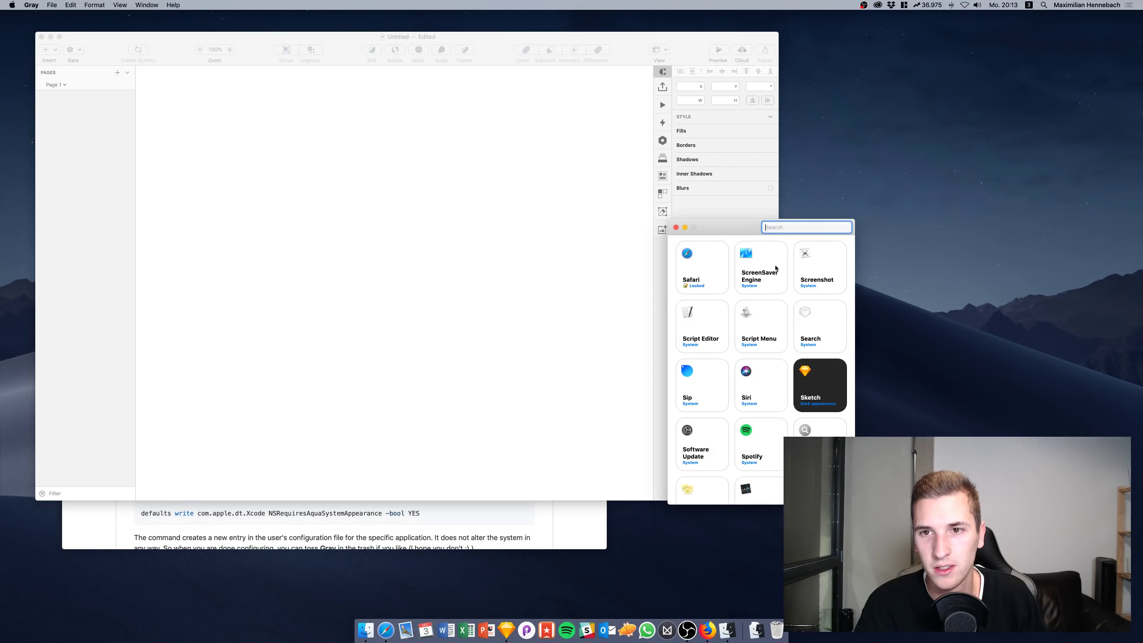
pyautogui.scroll(10, 762, 289)
pyautogui.scroll(5, 762, 290)
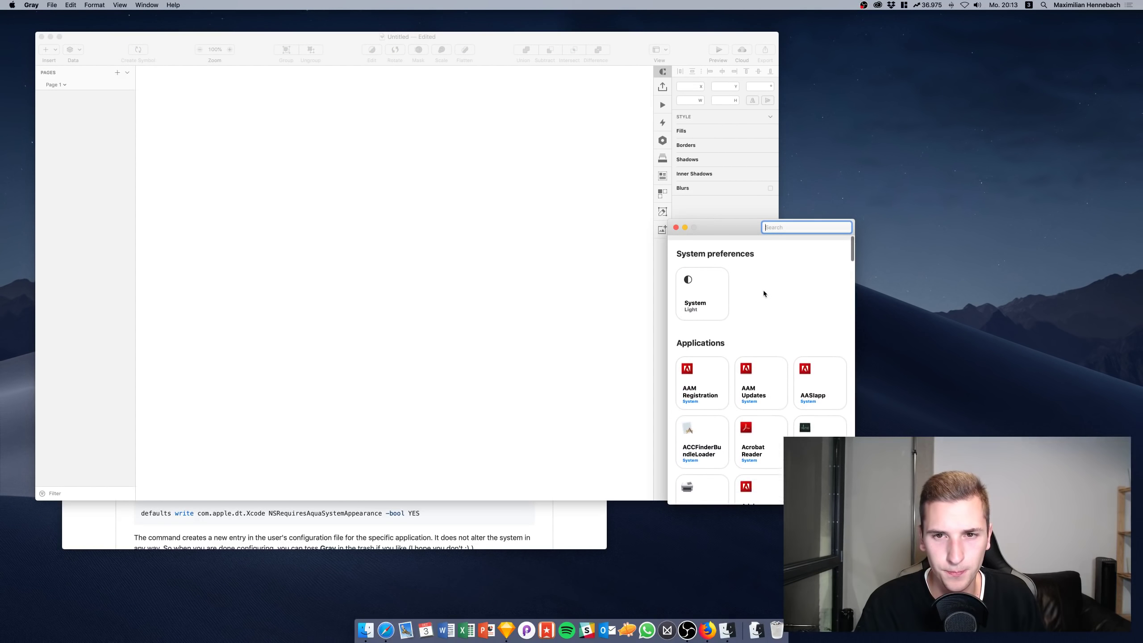
pyautogui.click(692, 293)
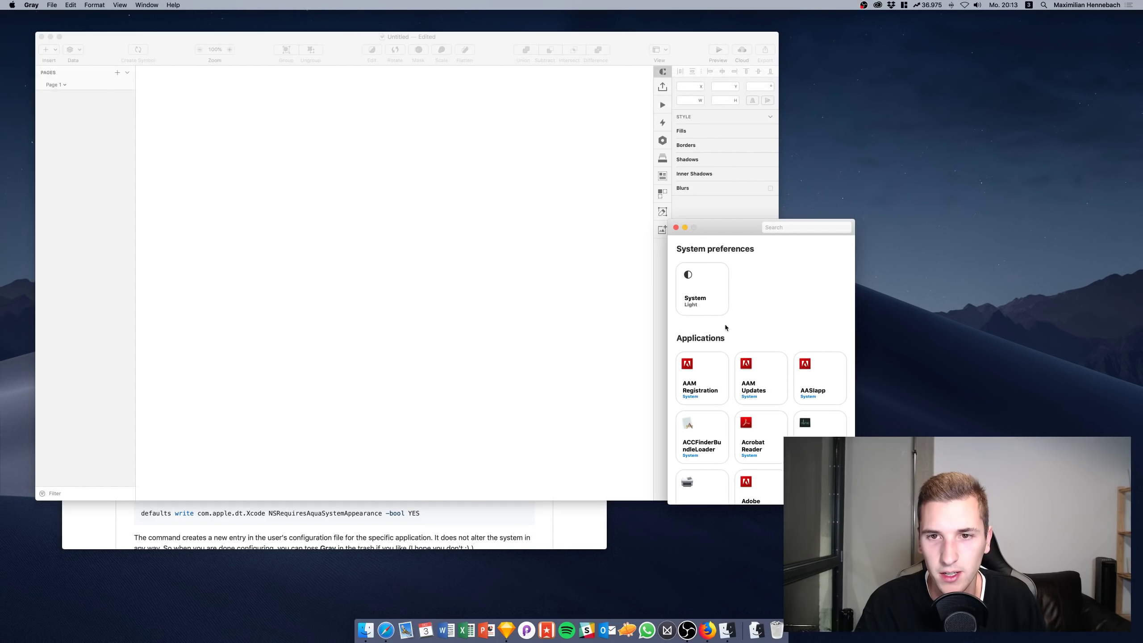
pyautogui.scroll(-15, 793, 394)
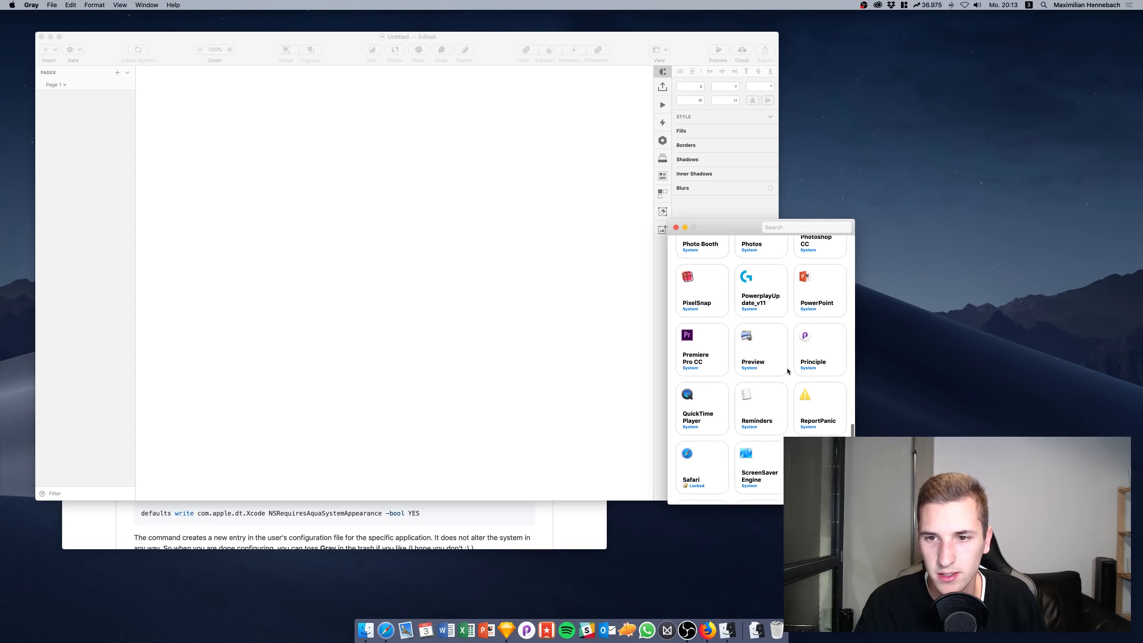
pyautogui.scroll(-5, 787, 369)
pyautogui.click(802, 360)
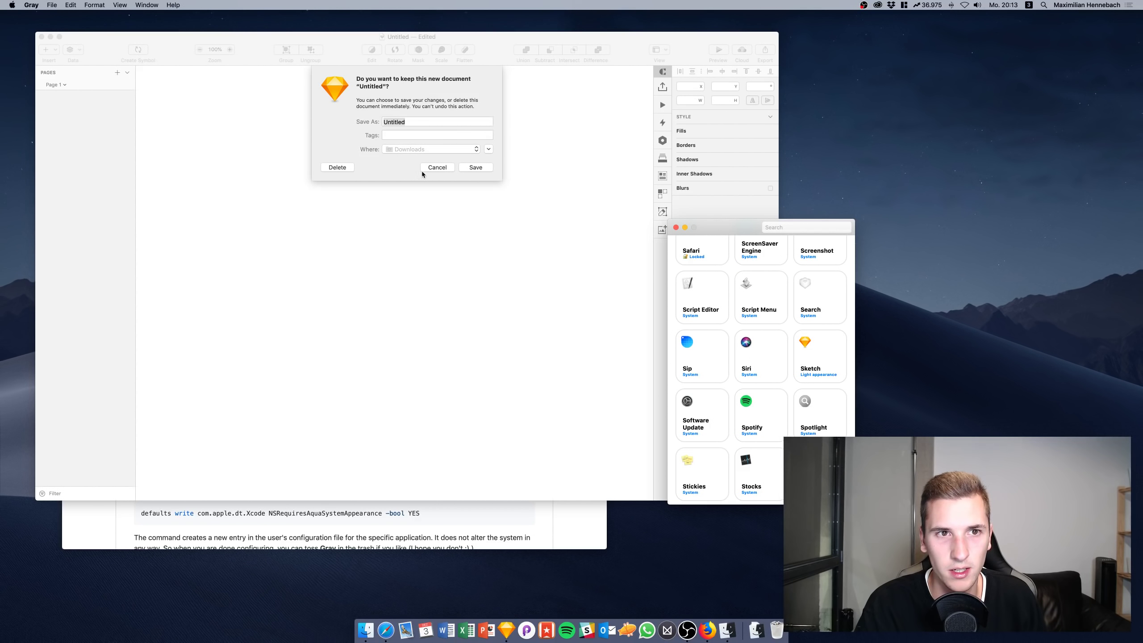
pyautogui.click(328, 167)
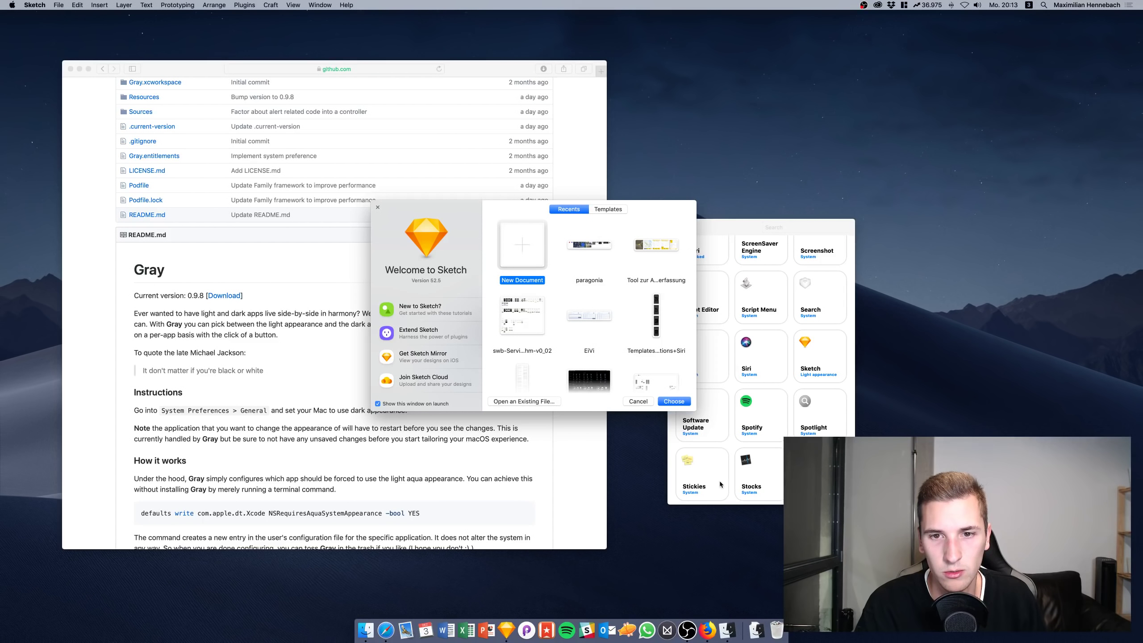
# Set Sketch back to Dark in Gray, then relaunch Sketch with a new blank document
pyautogui.press('Return')
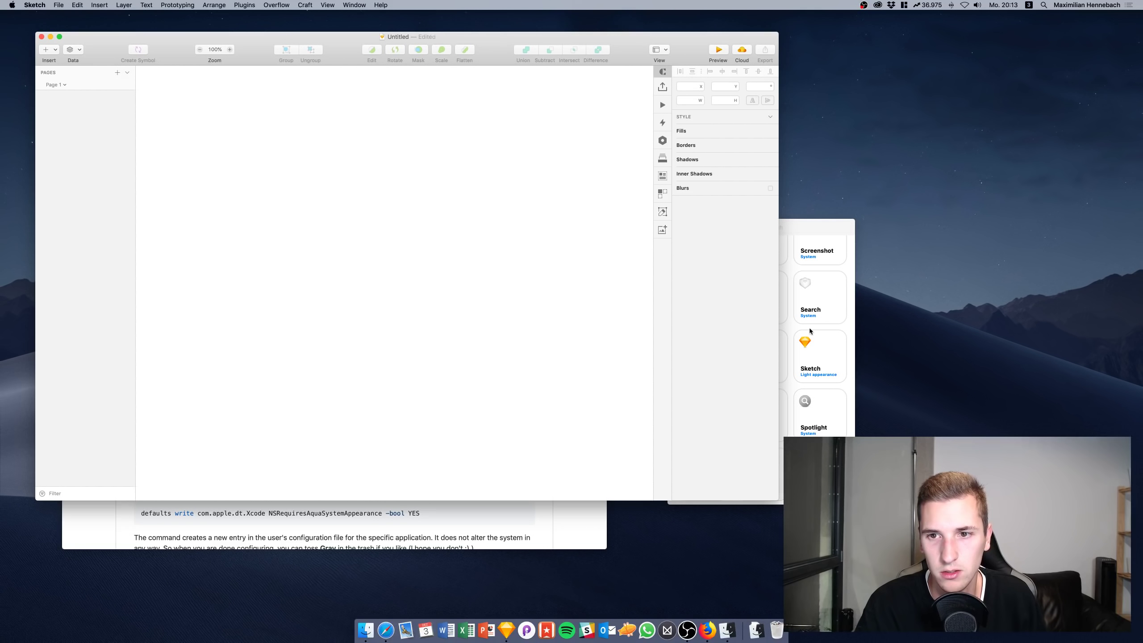
pyautogui.click(794, 346)
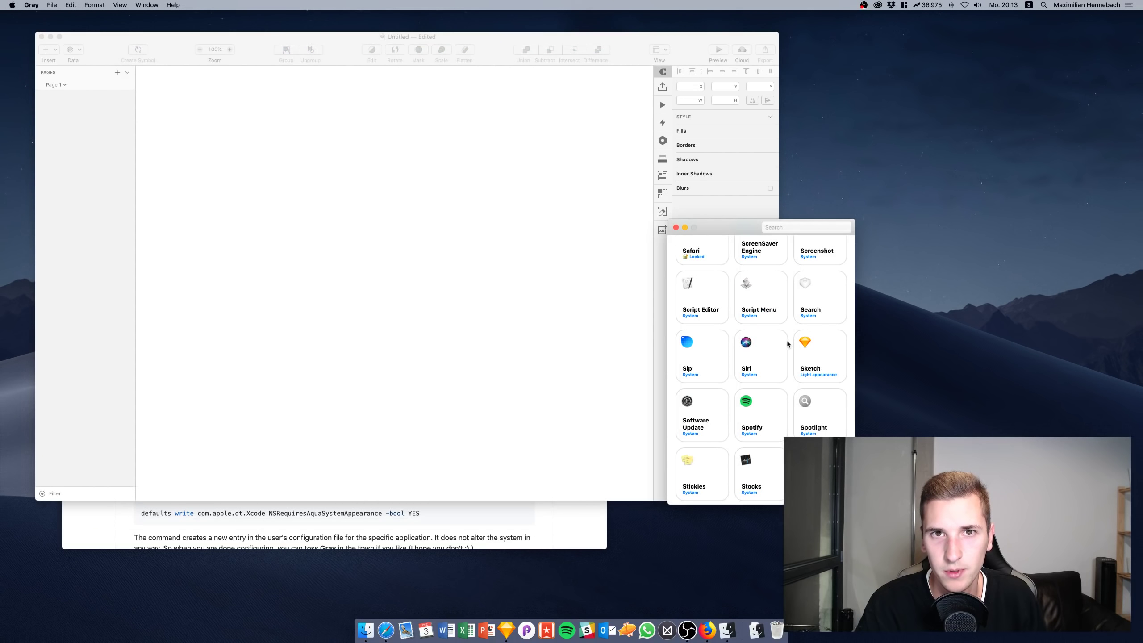
pyautogui.click(824, 356)
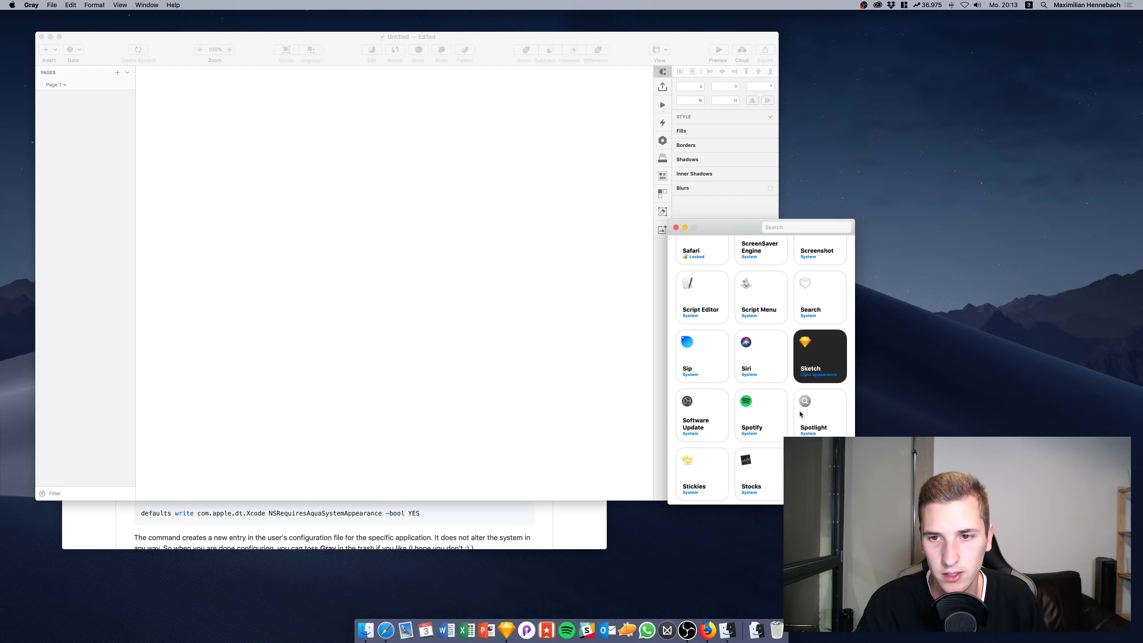
pyautogui.click(338, 167)
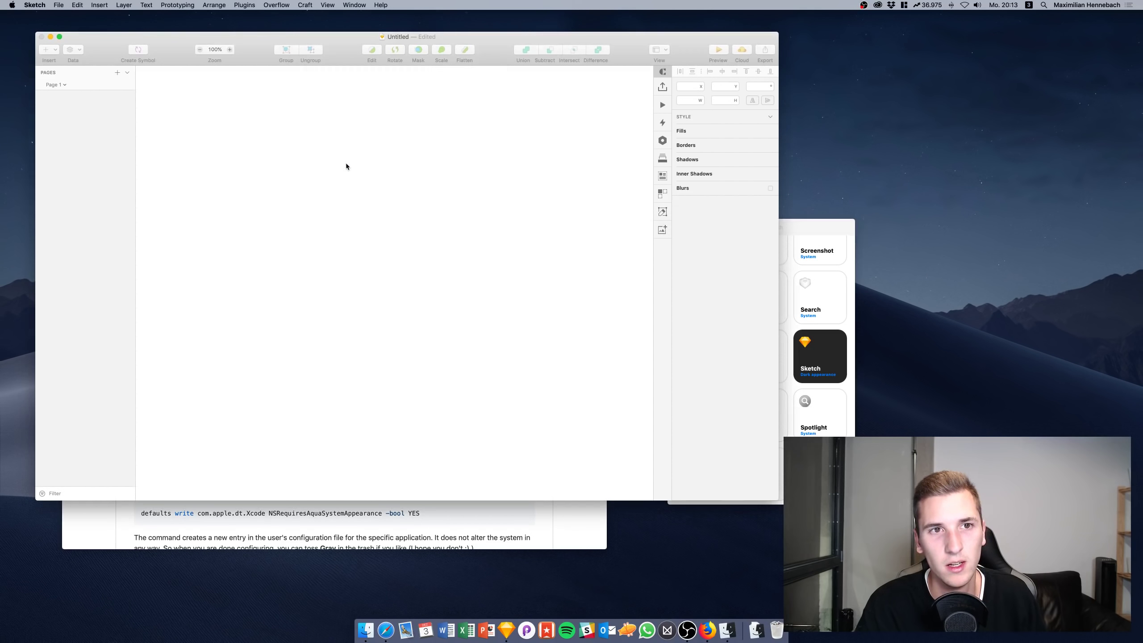
pyautogui.click(511, 622)
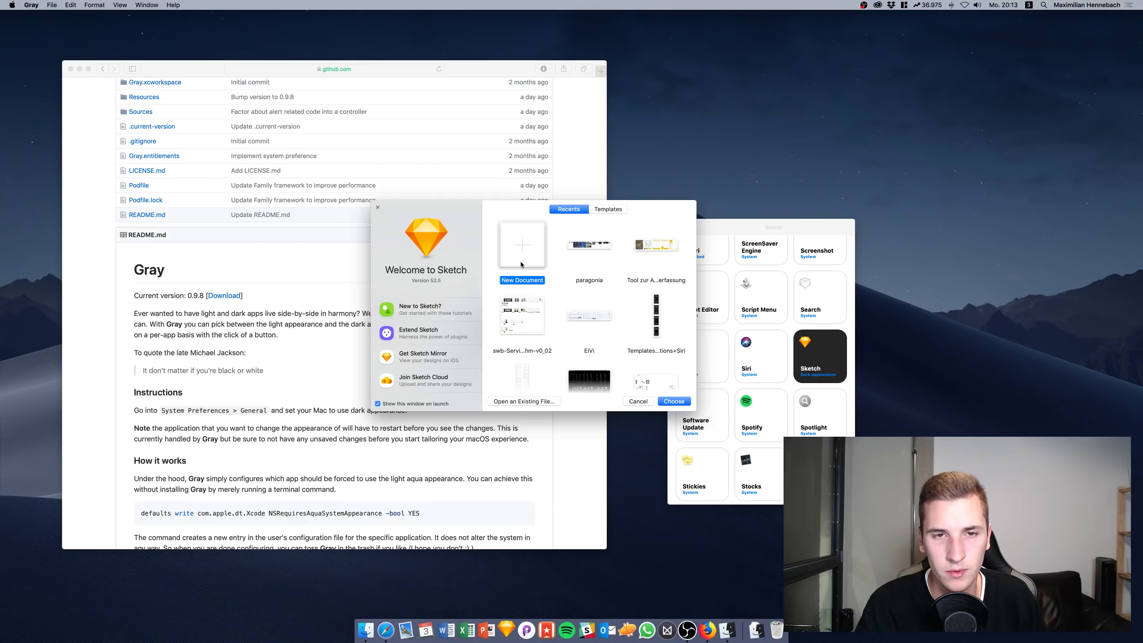
pyautogui.doubleClick(507, 237)
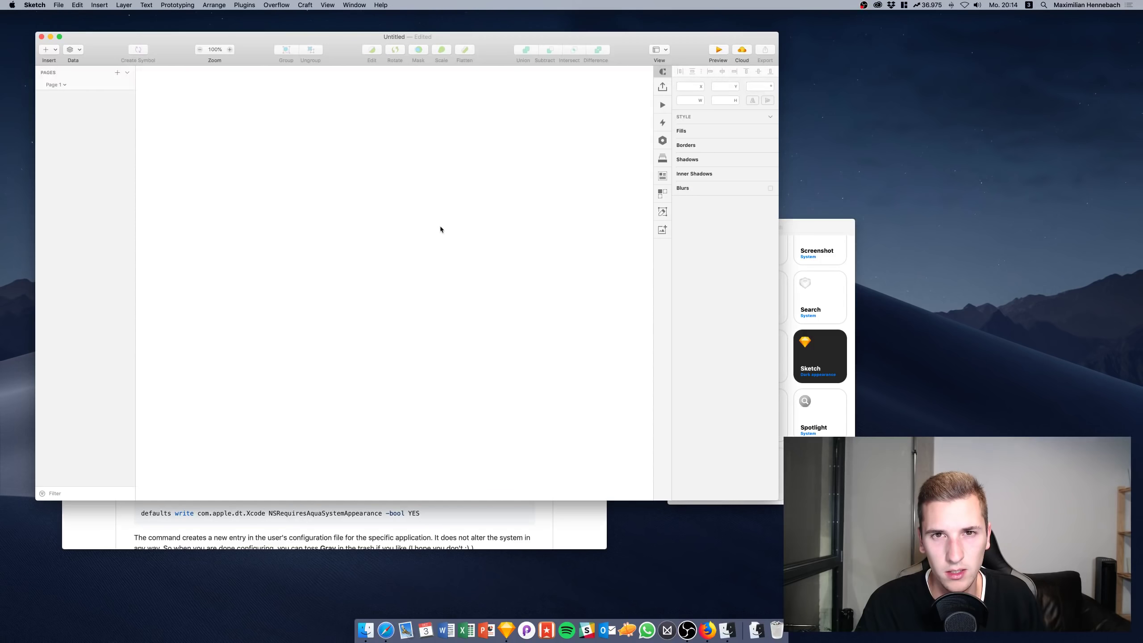
# Bring Gray and then the Safari Gray README back to the front
pyautogui.click(788, 274)
pyautogui.scroll(-5, 777, 274)
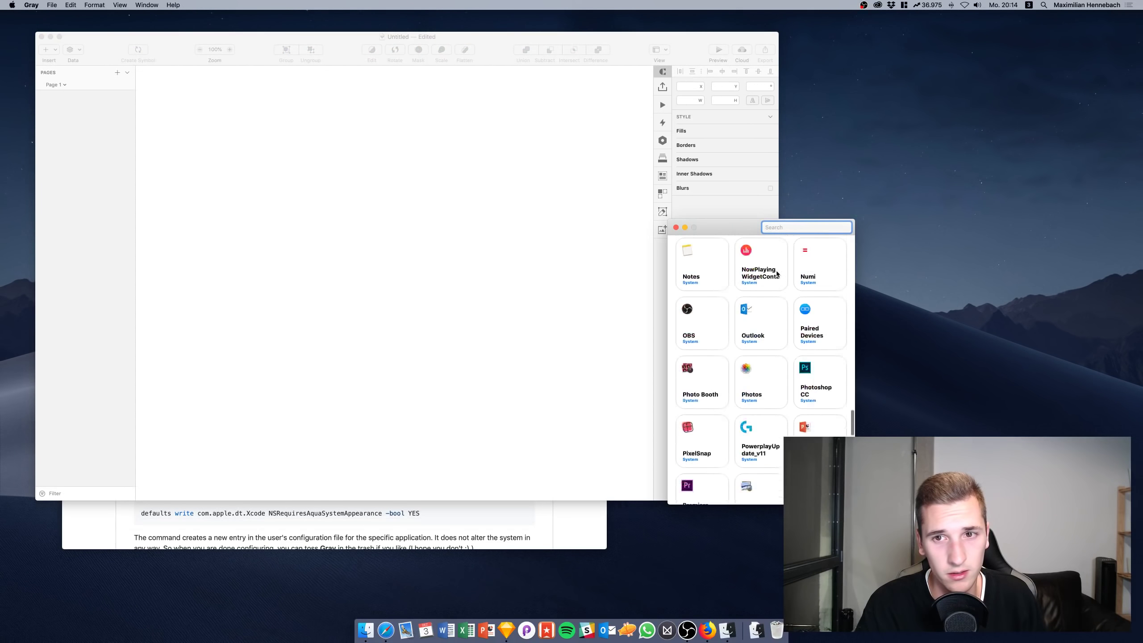
pyautogui.scroll(4, 777, 273)
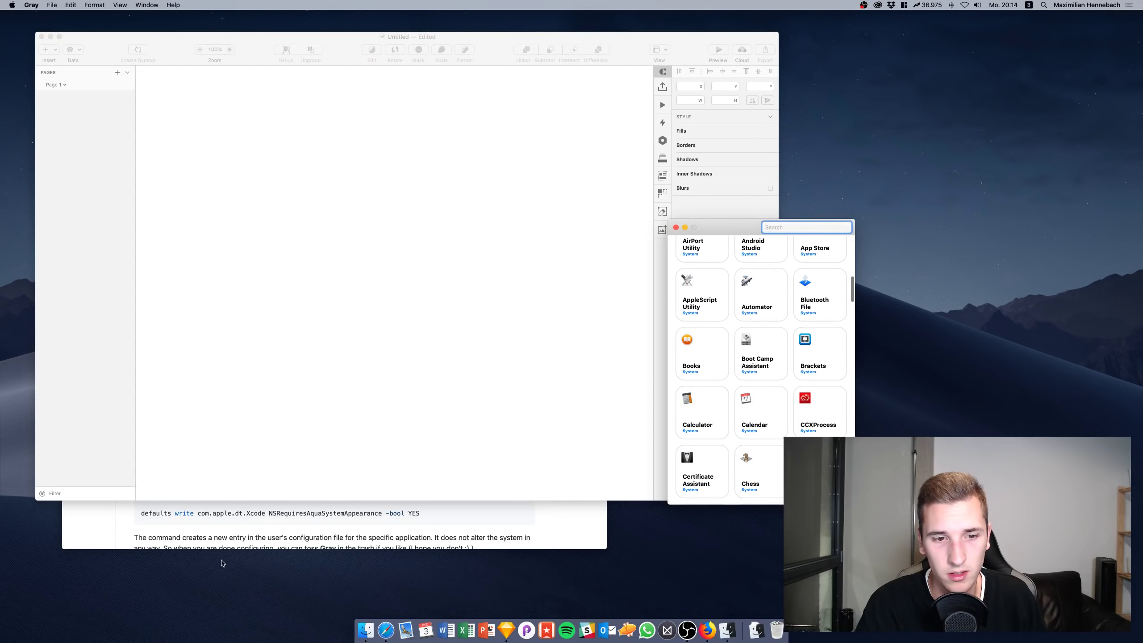
pyautogui.click(245, 510)
pyautogui.scroll(-3, 265, 339)
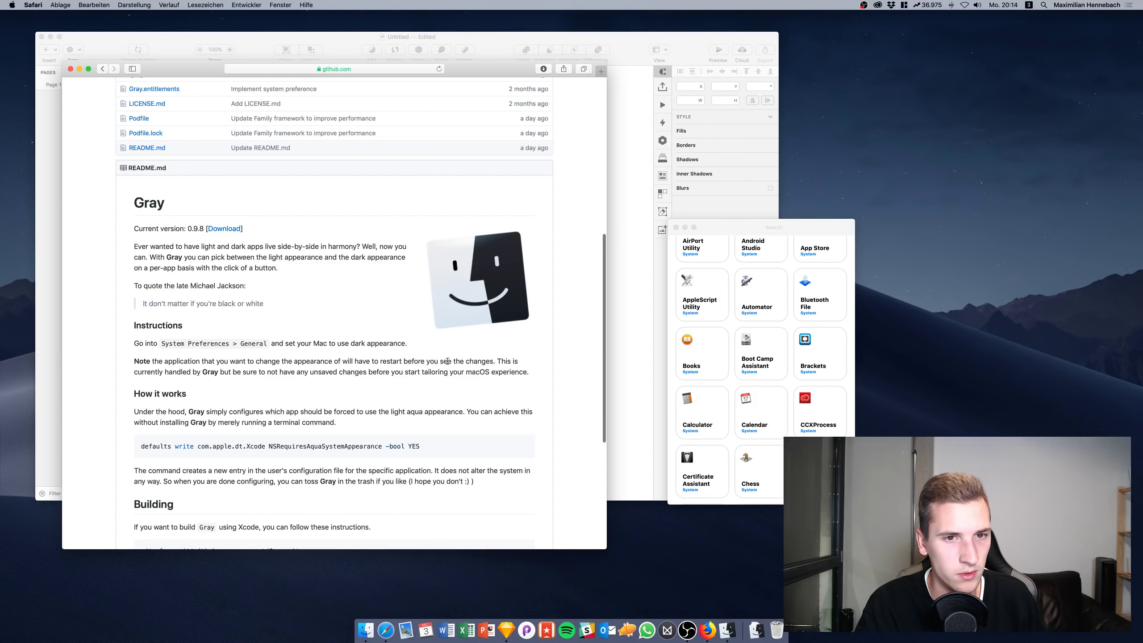
# Read through the Gray README setup instructions, then open the Apple menu
pyautogui.scroll(-4, 280, 378)
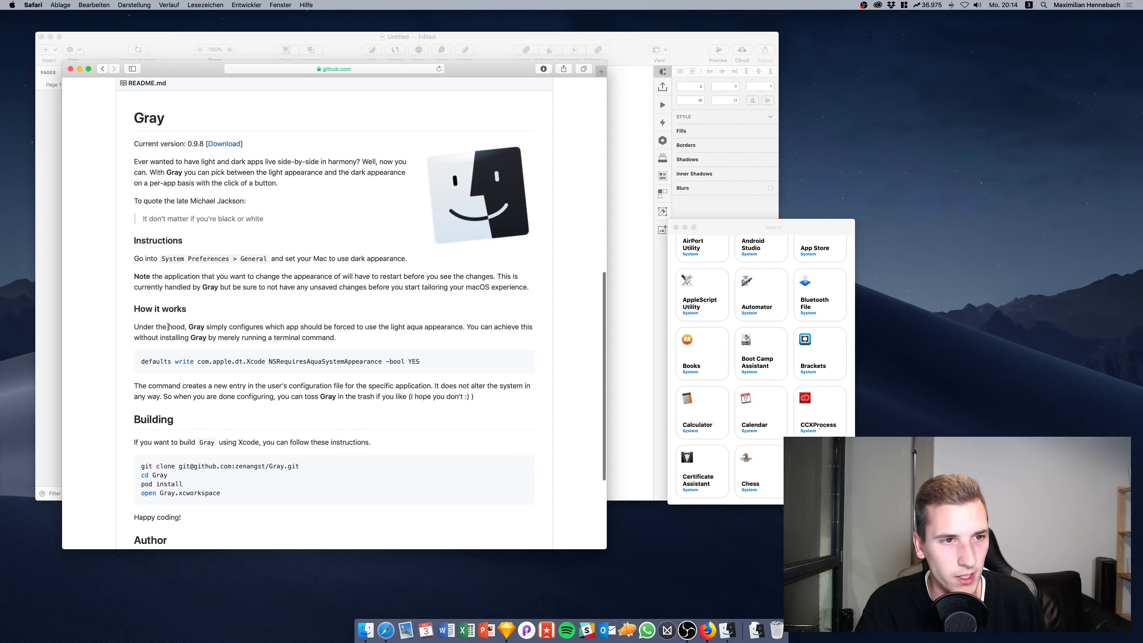
pyautogui.scroll(-4, 293, 364)
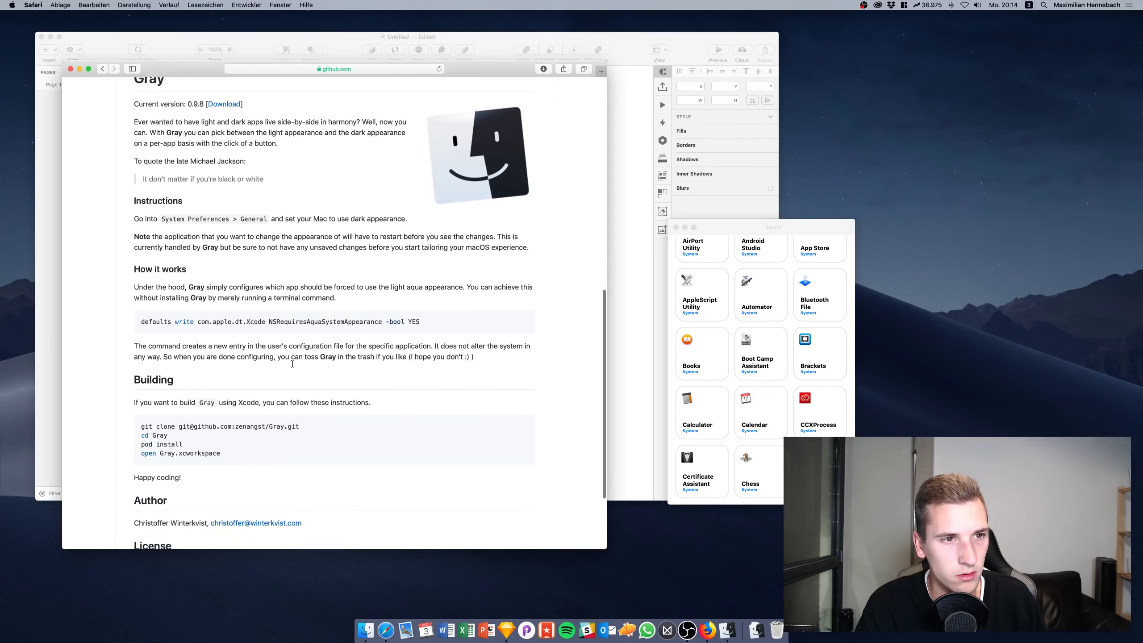
pyautogui.scroll(20, 264, 352)
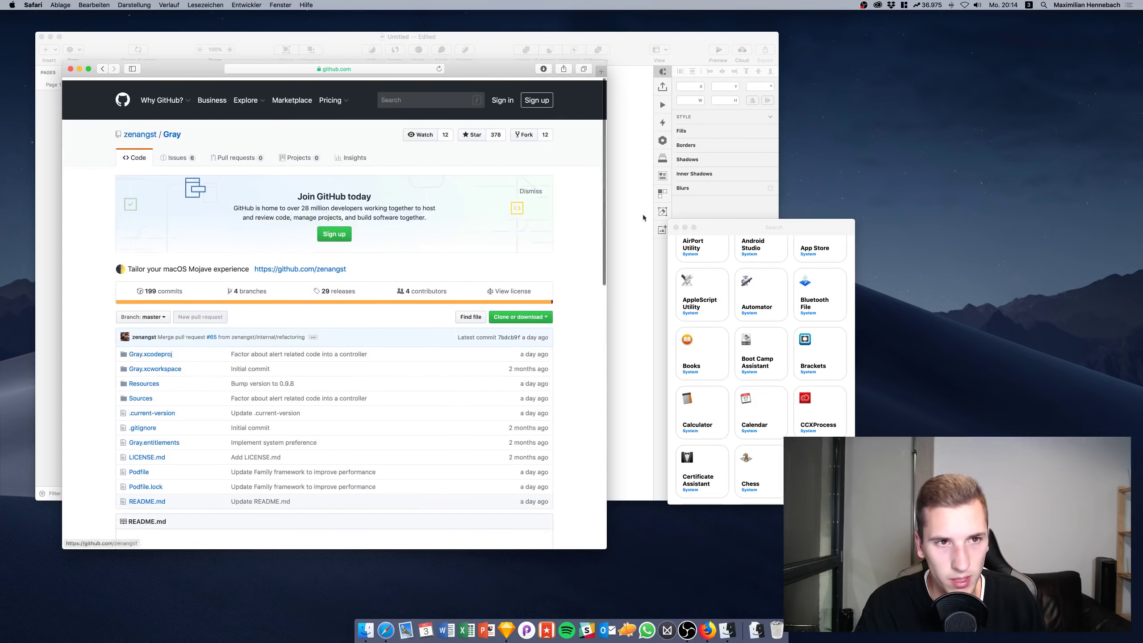
pyautogui.scroll(-8, 214, 329)
pyautogui.scroll(-10, 214, 329)
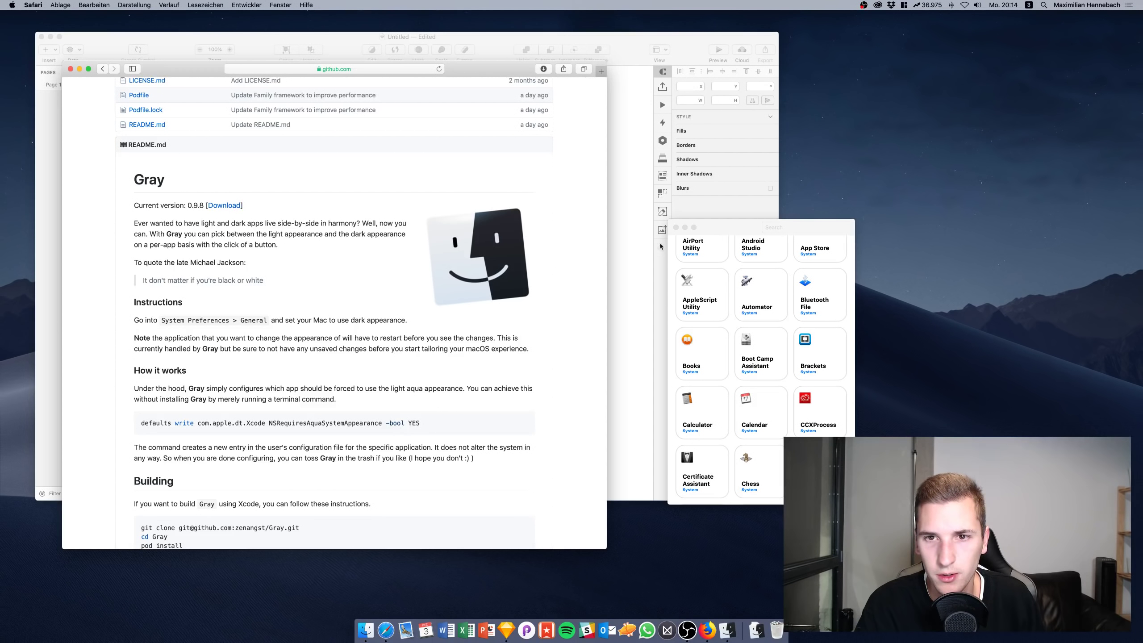
pyautogui.scroll(5, 697, 259)
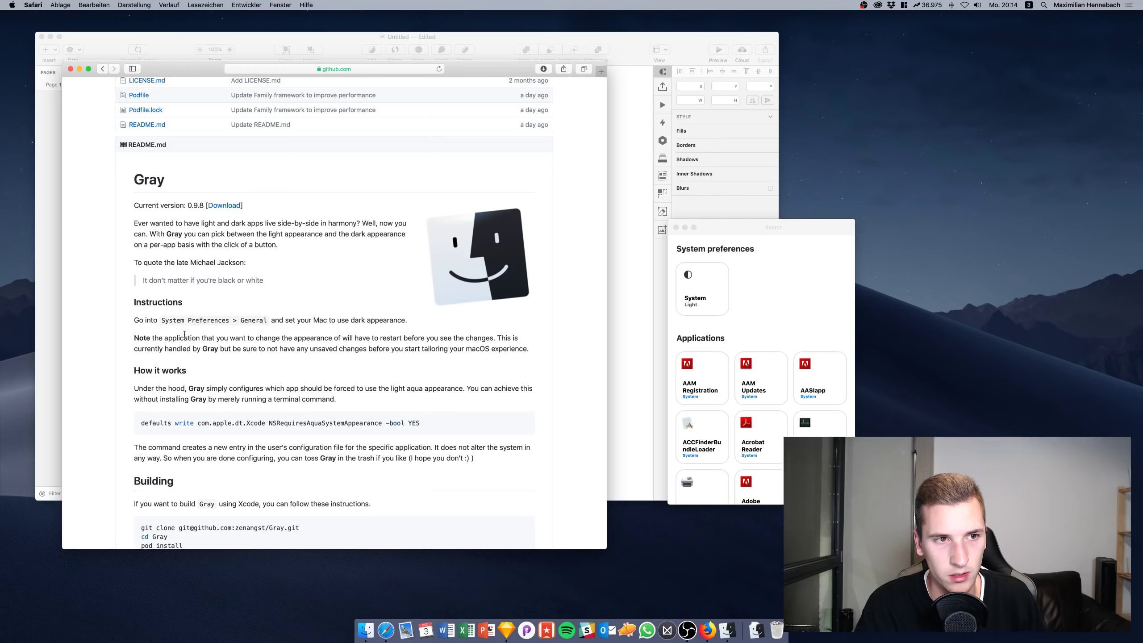
pyautogui.click(11, 5)
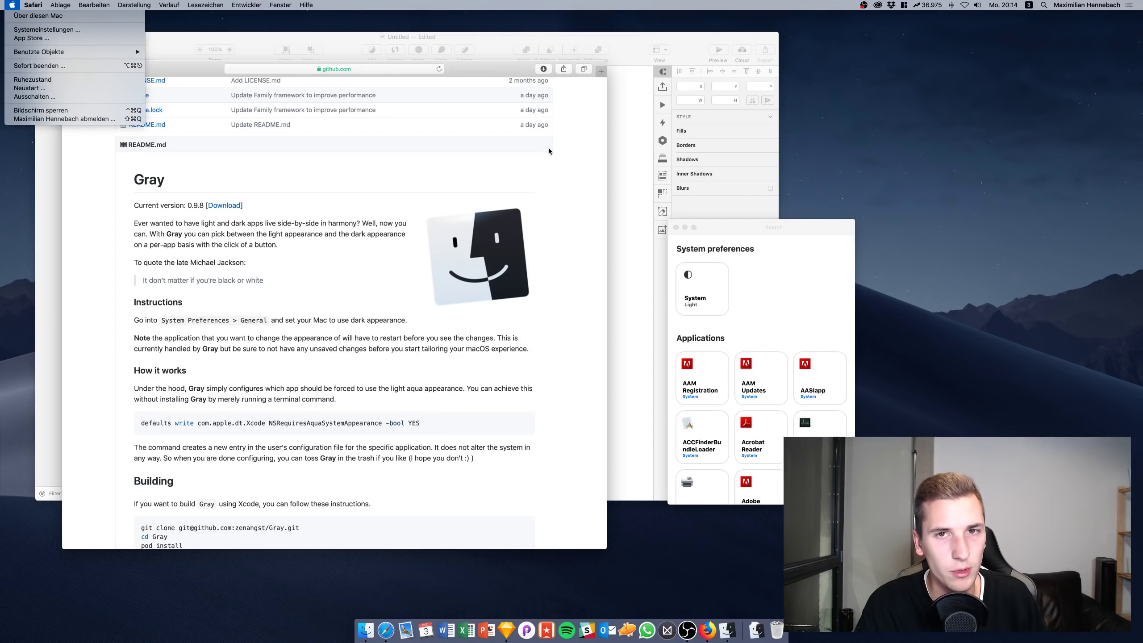
# Set macOS to Dark (Dunkel) in General preferences, close Safari, and move Gray further right
pyautogui.click(38, 30)
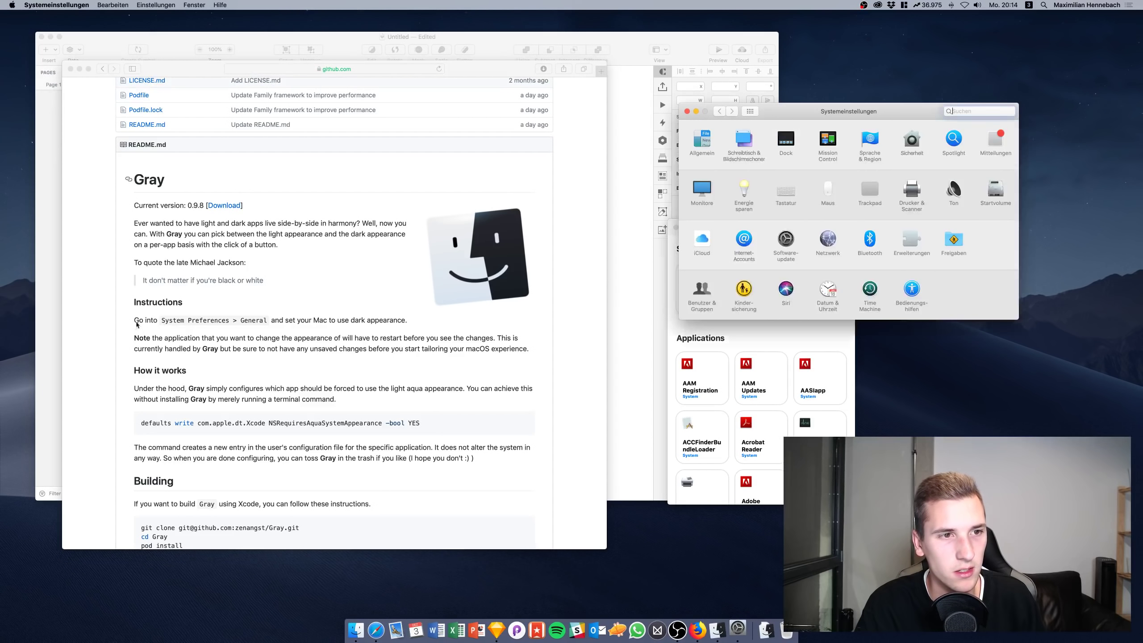
pyautogui.click(700, 140)
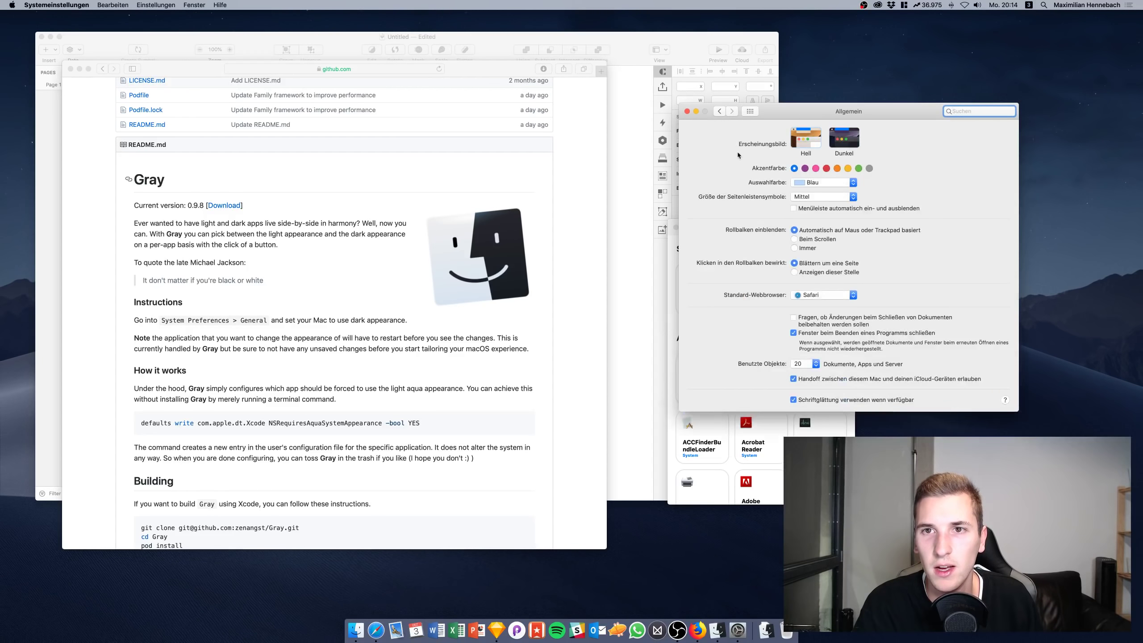
pyautogui.click(844, 137)
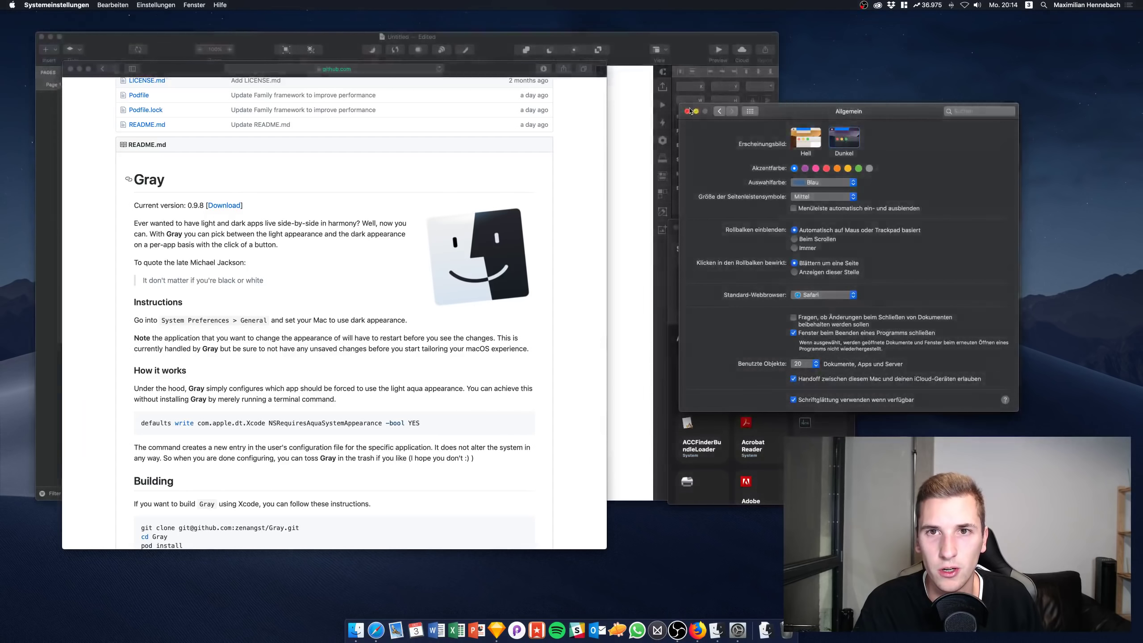
pyautogui.click(686, 111)
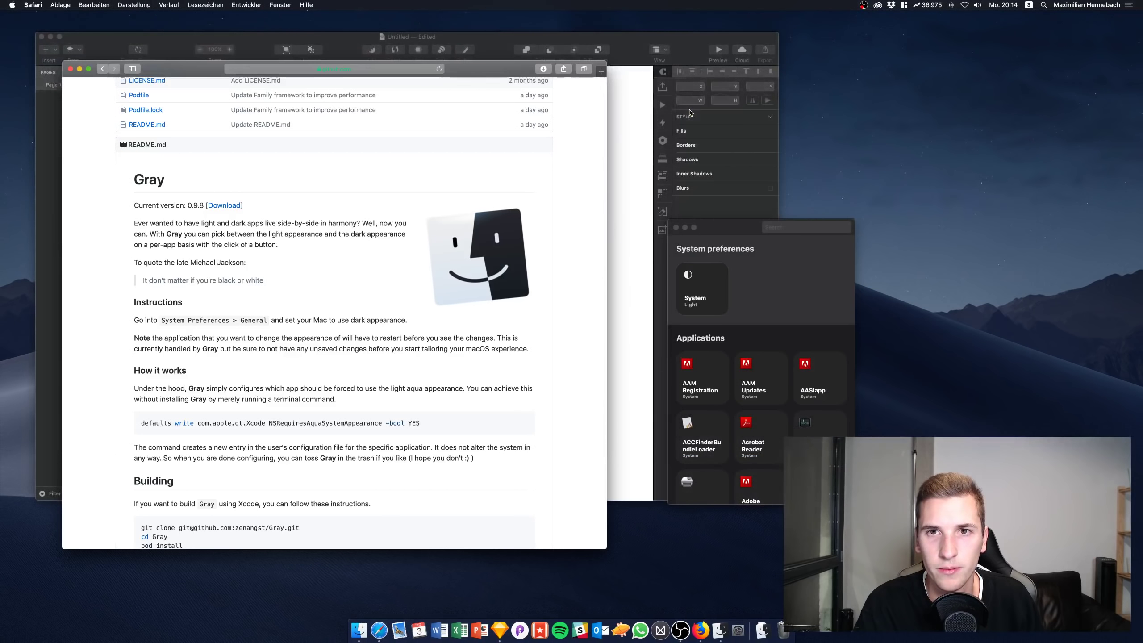
pyautogui.click(70, 69)
pyautogui.moveTo(720, 222); pyautogui.dragTo(921, 276)
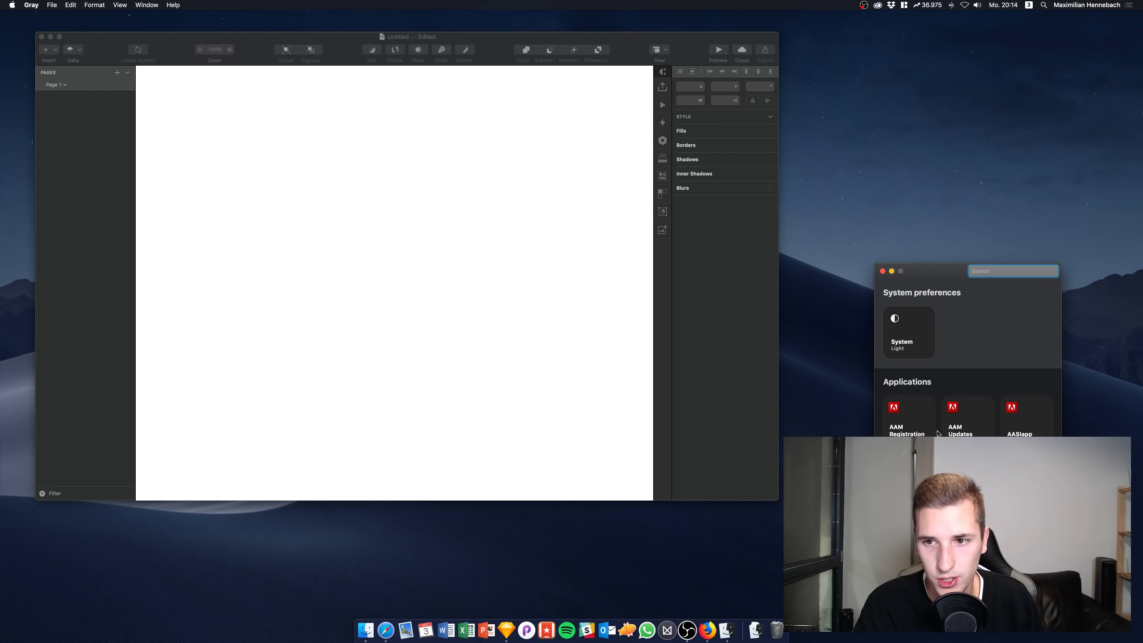
# Open Calculator from Launchpad and place its window in the lower-left corner
pyautogui.scroll(-3, 941, 435)
pyautogui.scroll(3, 941, 436)
pyautogui.scroll(-5, 941, 436)
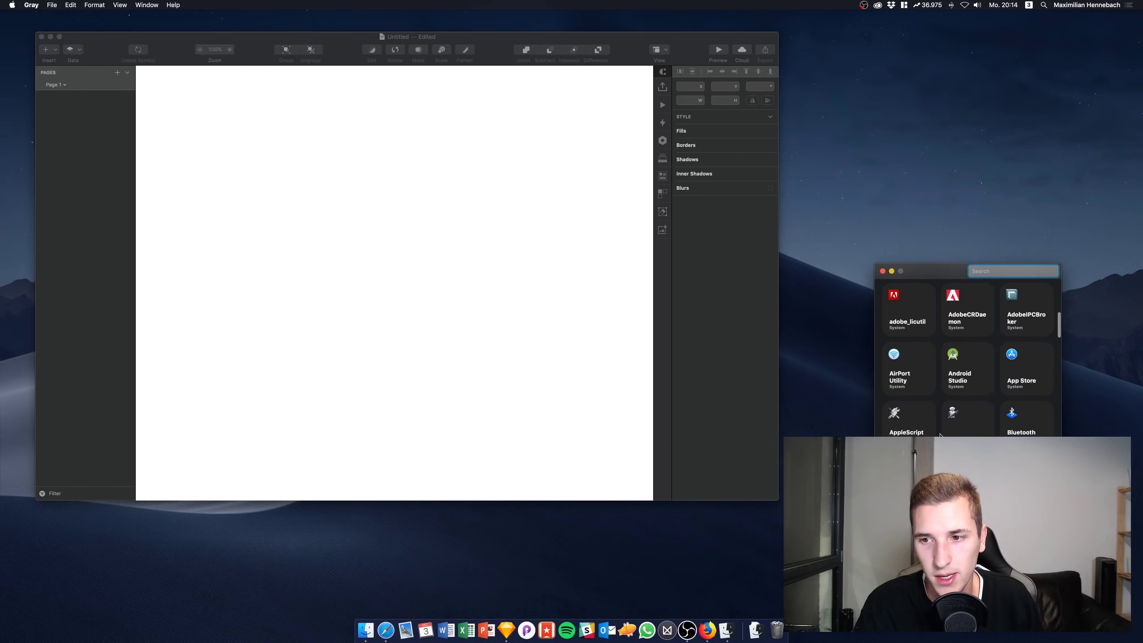
pyautogui.scroll(5, 940, 436)
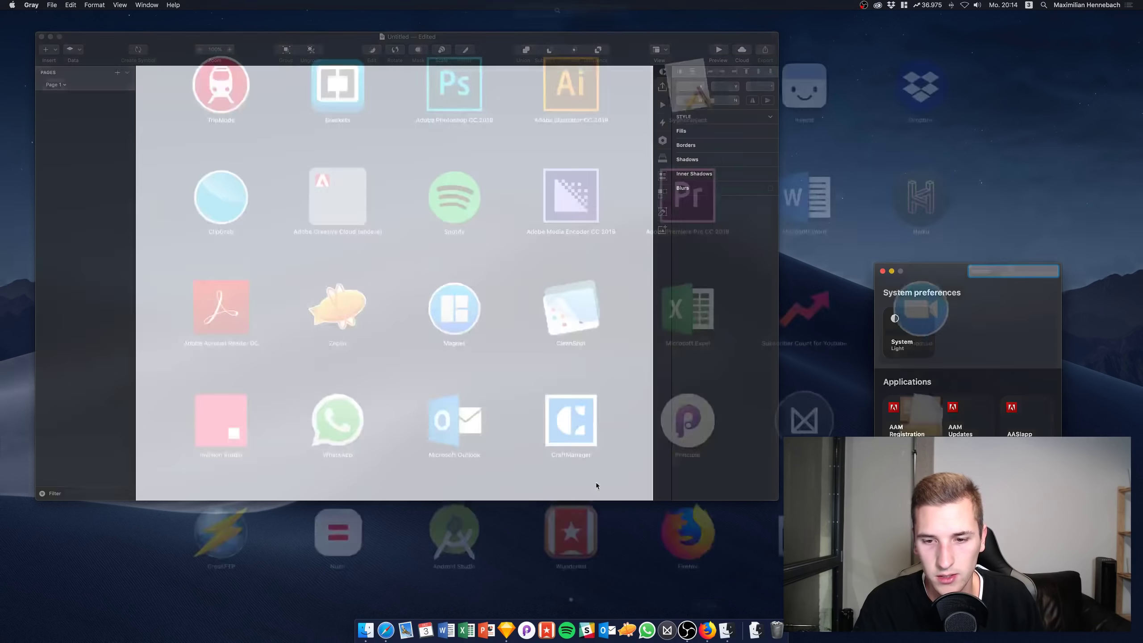
pyautogui.press('F4')
pyautogui.hscroll(3, 597, 485)
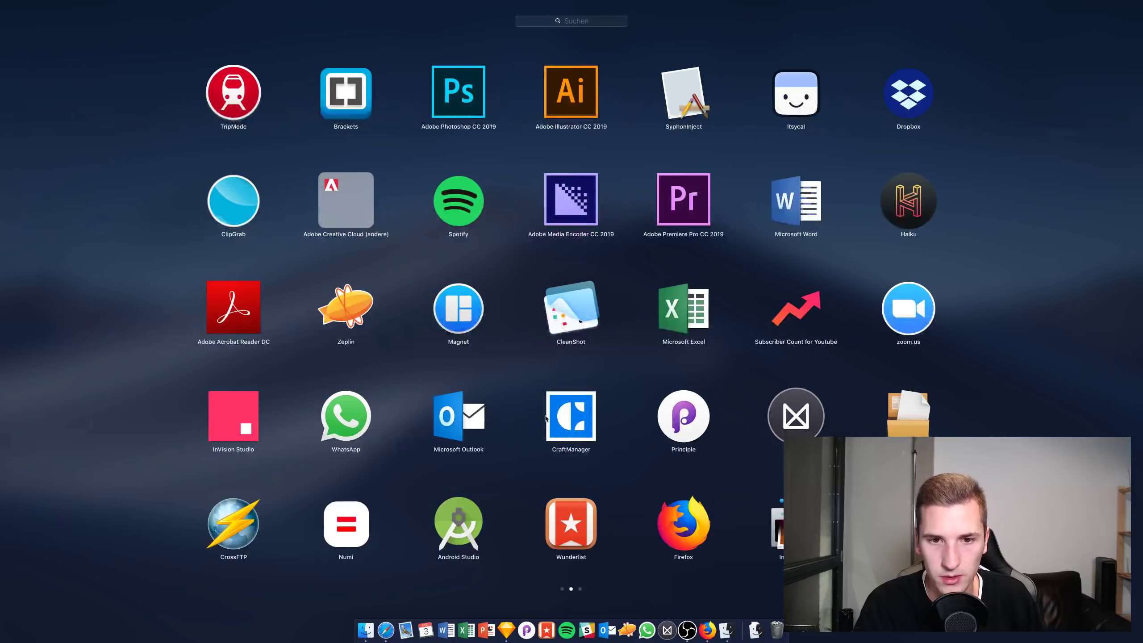
pyautogui.hscroll(-3, 366, 244)
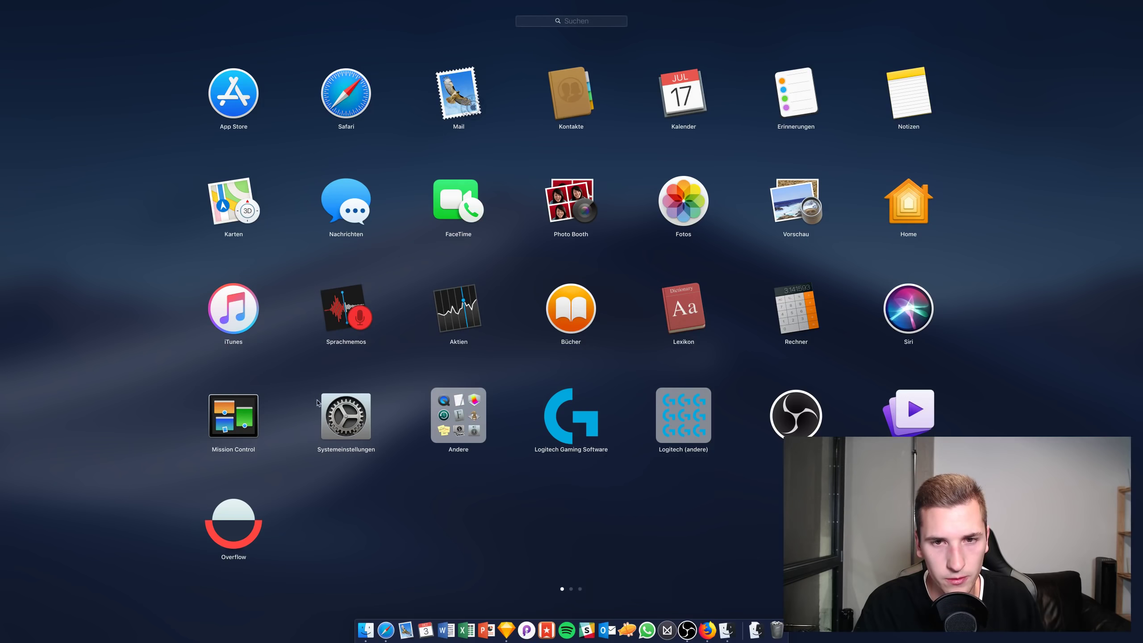
pyautogui.click(796, 307)
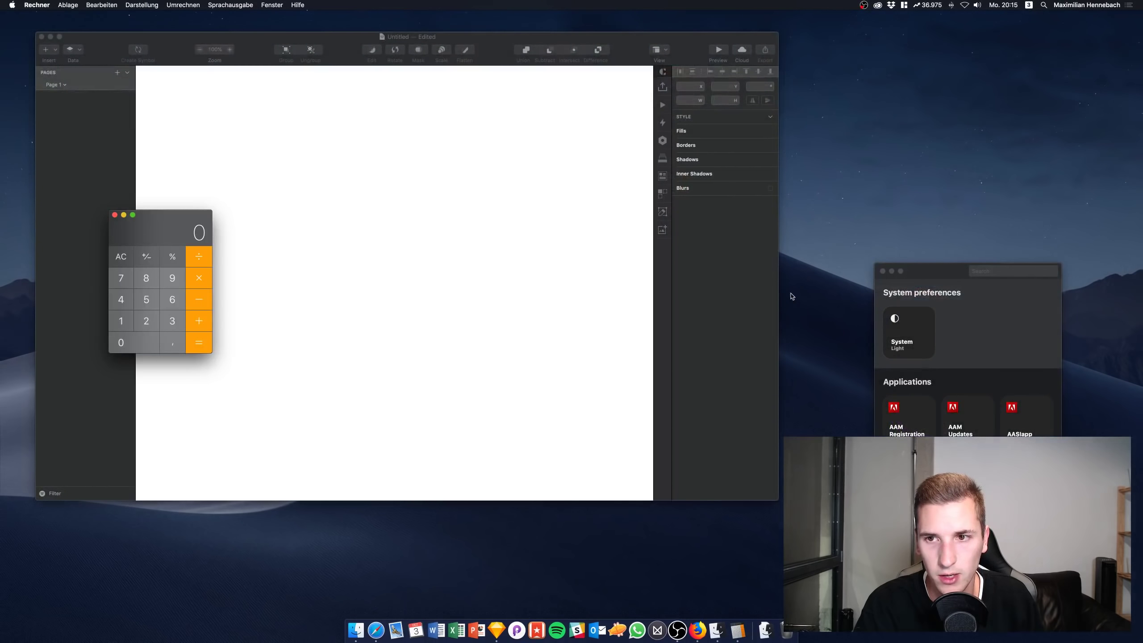
pyautogui.moveTo(154, 226); pyautogui.dragTo(63, 452)
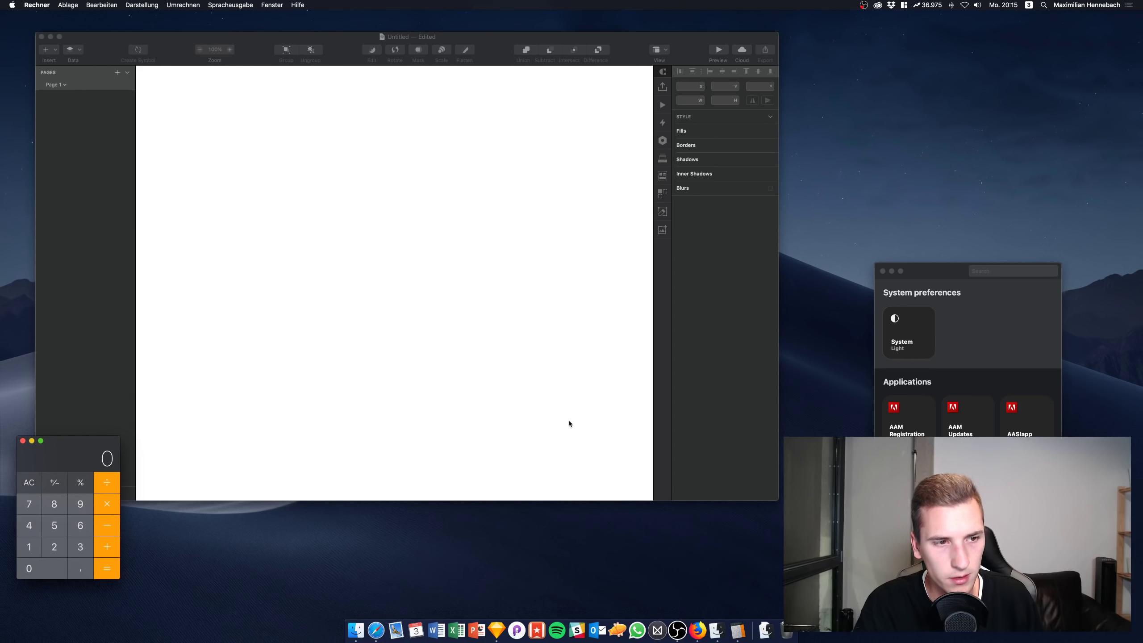
# Search Gray for 'calc' and switch Calculator to Light appearance
pyautogui.scroll(-10, 944, 405)
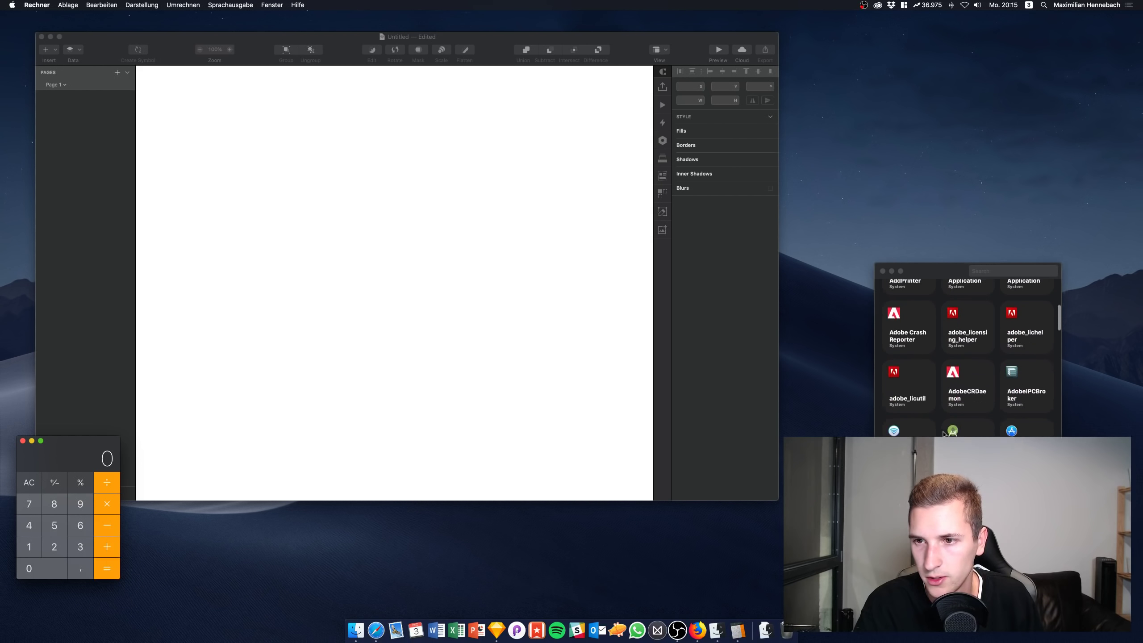
pyautogui.scroll(10, 968, 360)
pyautogui.click(1008, 270)
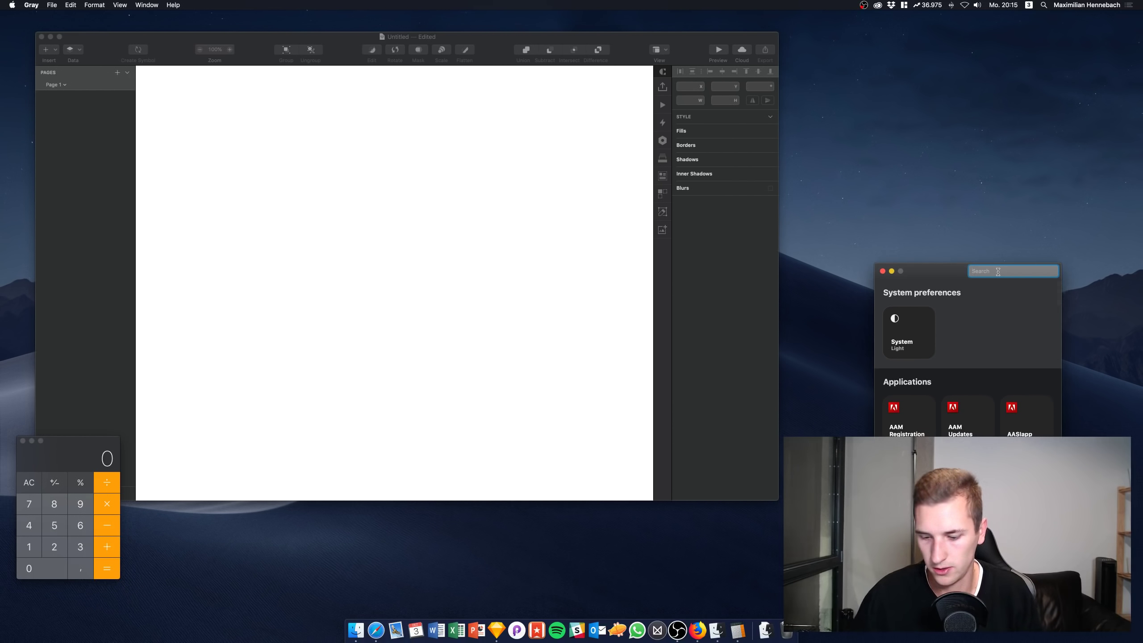
pyautogui.write('calc')
pyautogui.click(884, 336)
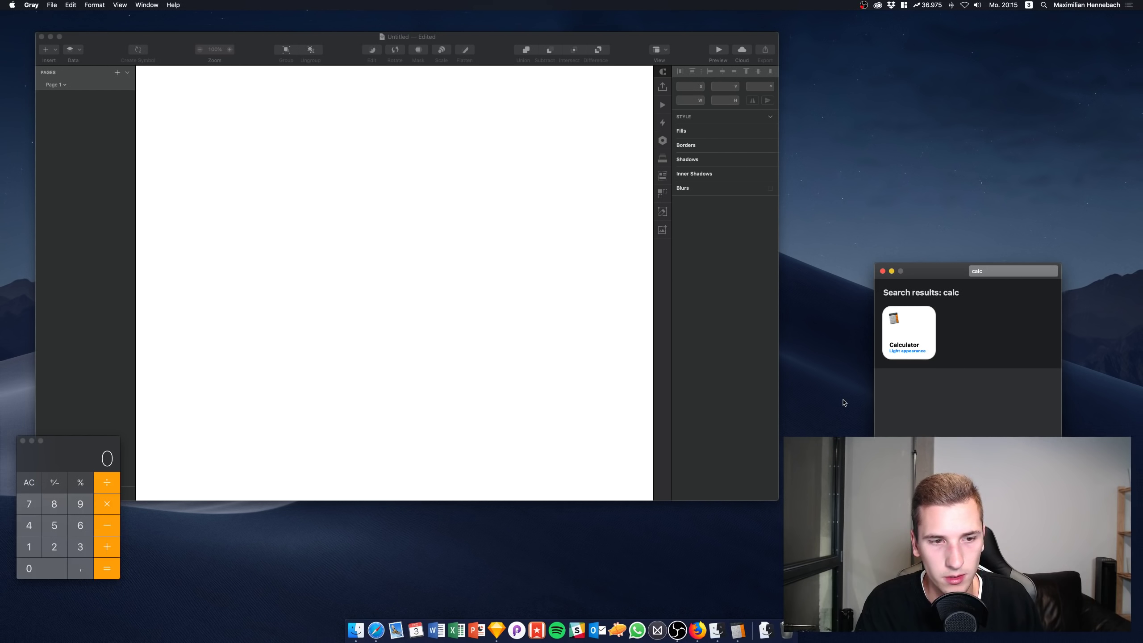
# Close the Calculator window and bring up Launchpad
pyautogui.moveTo(53, 445); pyautogui.dragTo(176, 453)
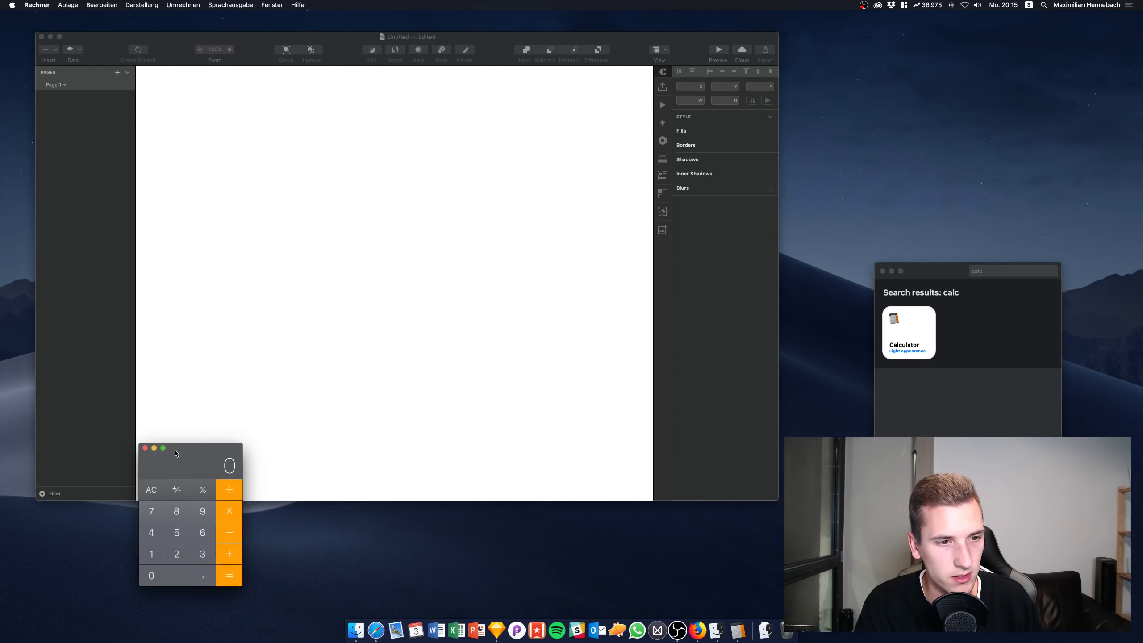
pyautogui.click(145, 448)
pyautogui.press('F4')
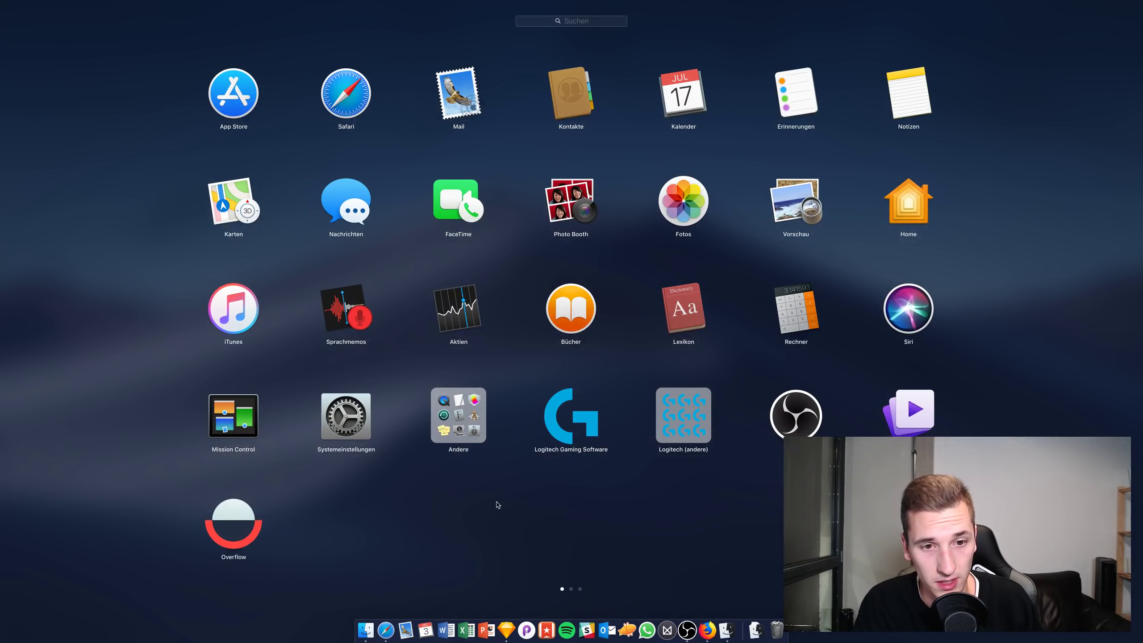
pyautogui.click(497, 505)
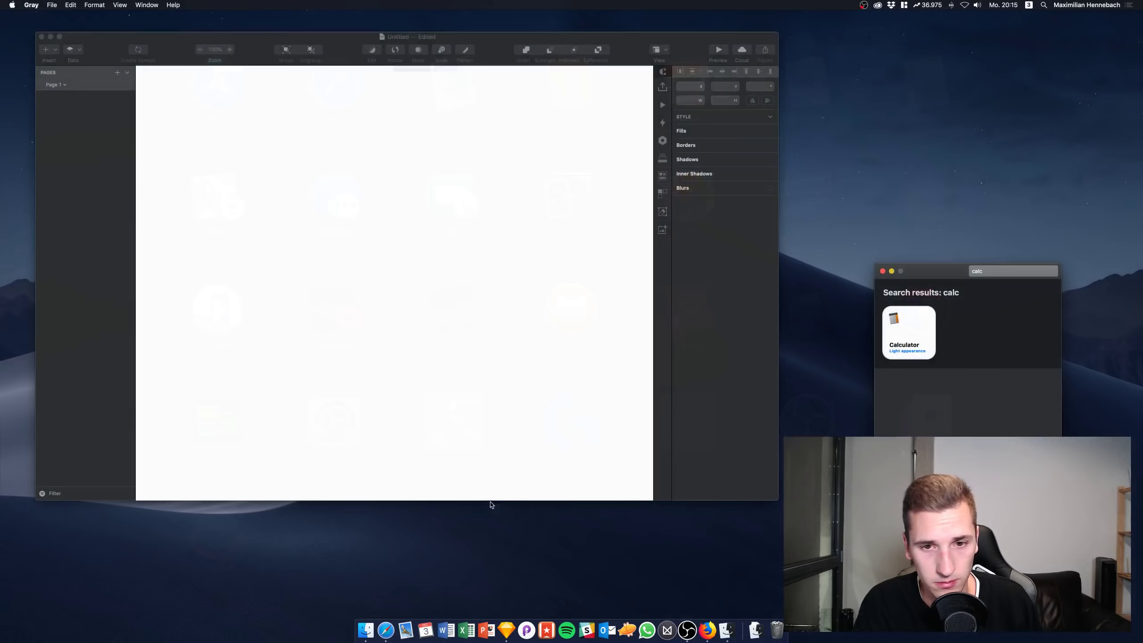
pyautogui.click(993, 271)
pyautogui.press('BackSpace')
pyautogui.press('BackSpace')
pyautogui.press('BackSpace')
pyautogui.press('BackSpace')
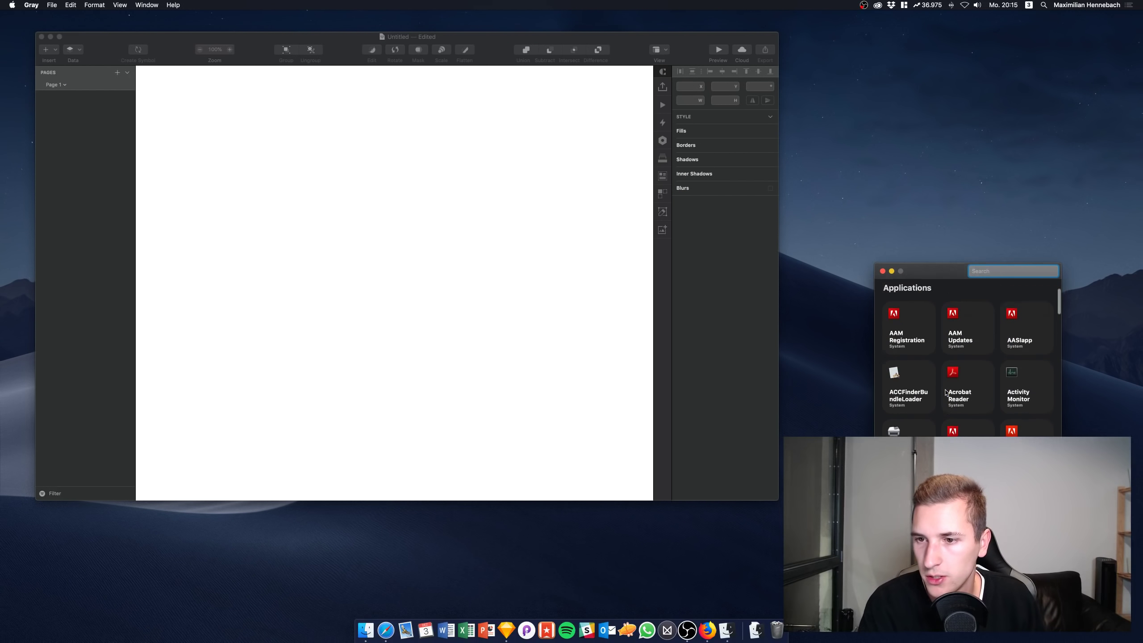
pyautogui.scroll(-5, 945, 393)
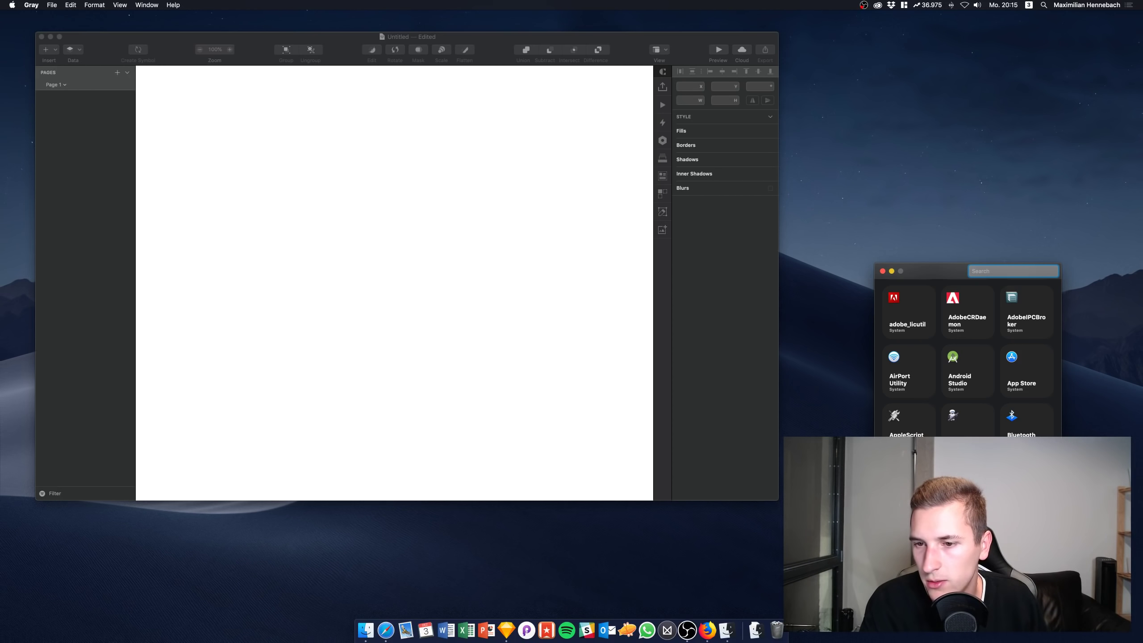
pyautogui.scroll(-3, 968, 355)
pyautogui.scroll(-2, 960, 432)
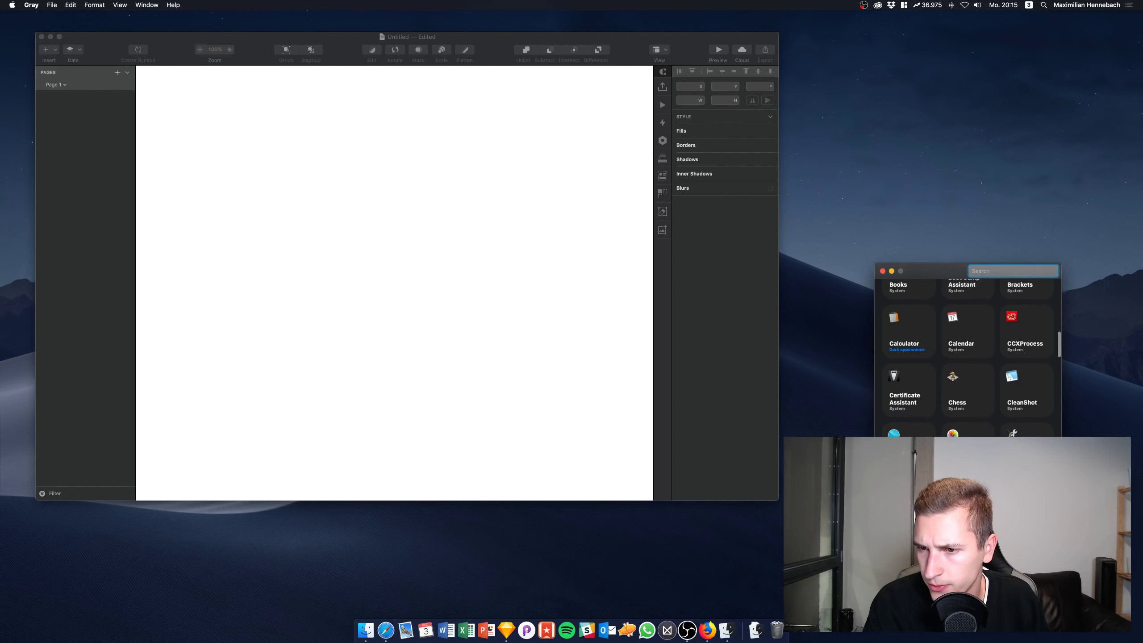
pyautogui.scroll(-2, 960, 432)
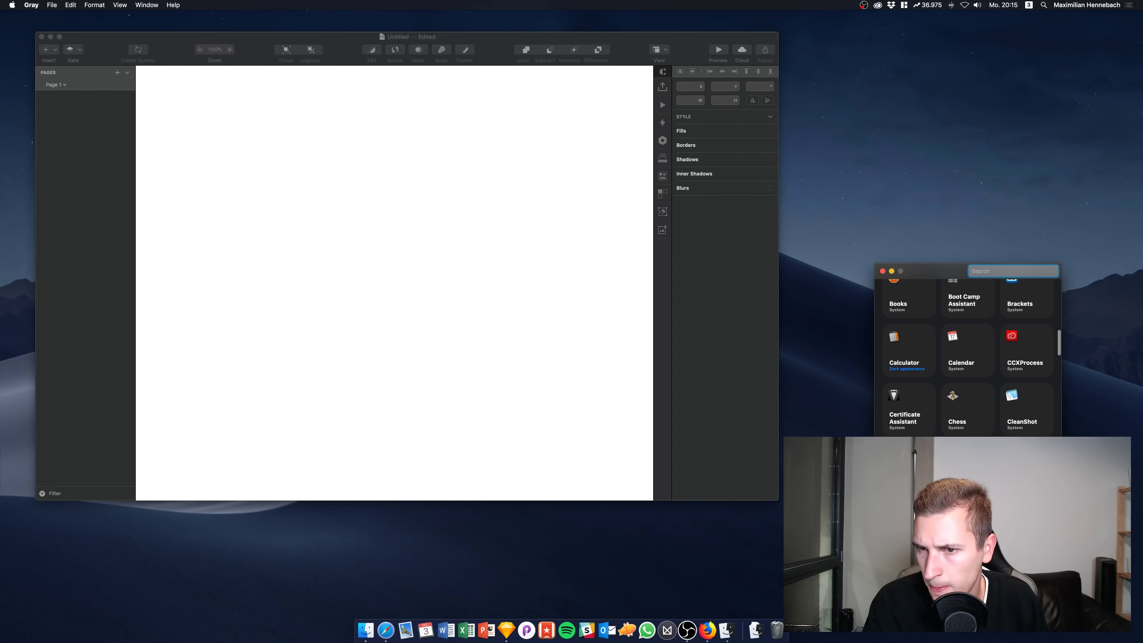
pyautogui.scroll(-5, 968, 356)
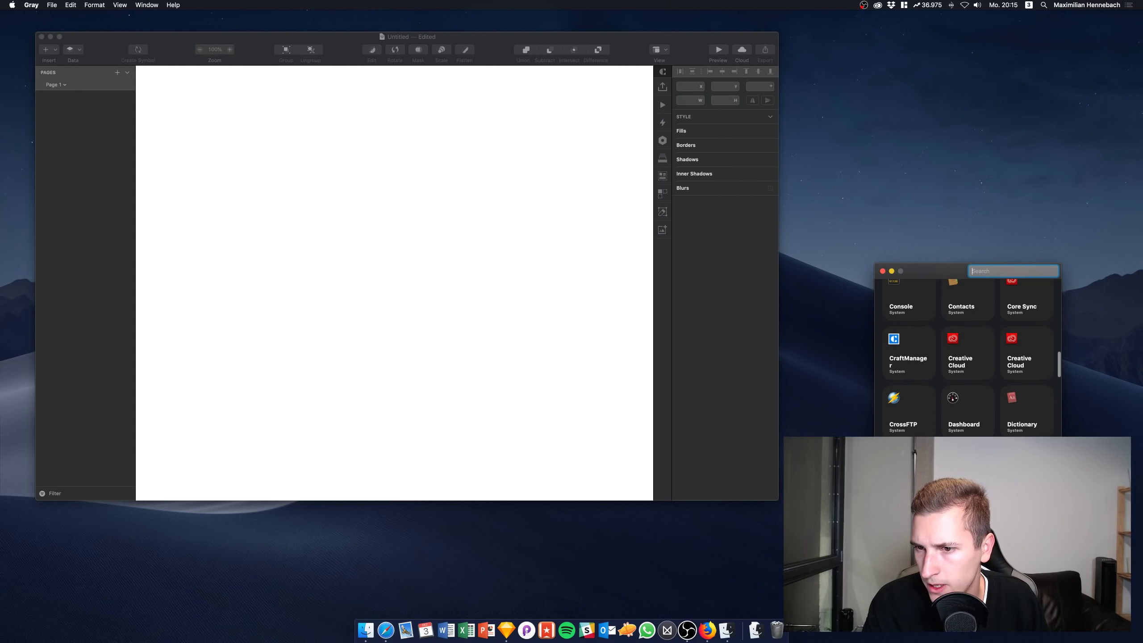
pyautogui.write('sy')
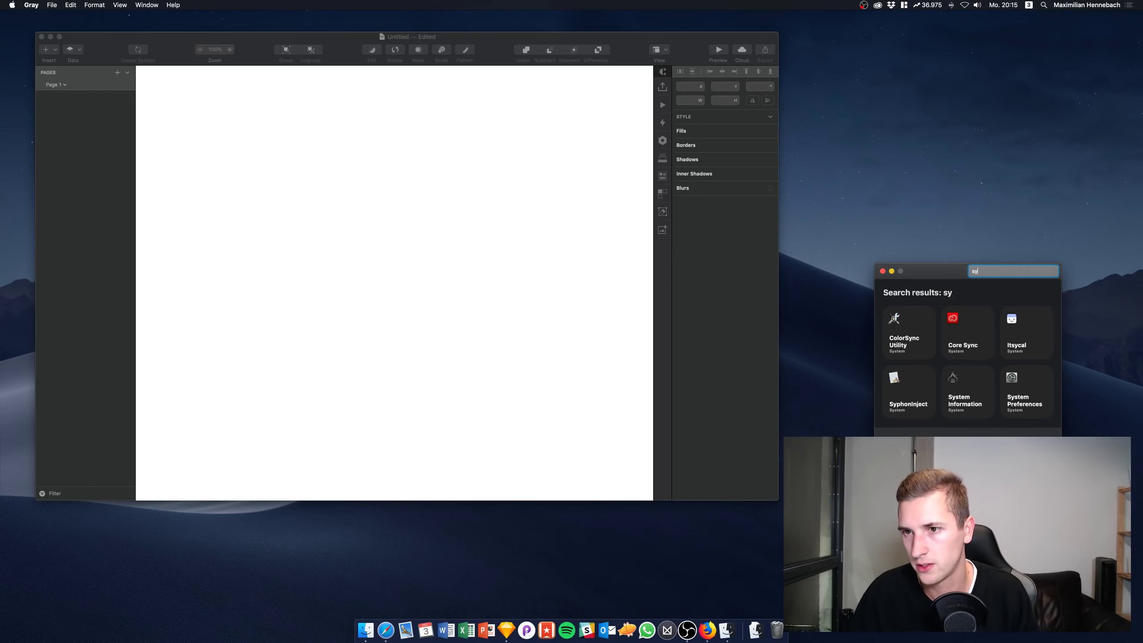
pyautogui.press('BackSpace')
pyautogui.write('ett')
pyautogui.press('BackSpace')
pyautogui.press('BackSpace')
pyautogui.press('BackSpace')
pyautogui.press('BackSpace')
pyautogui.press('BackSpace')
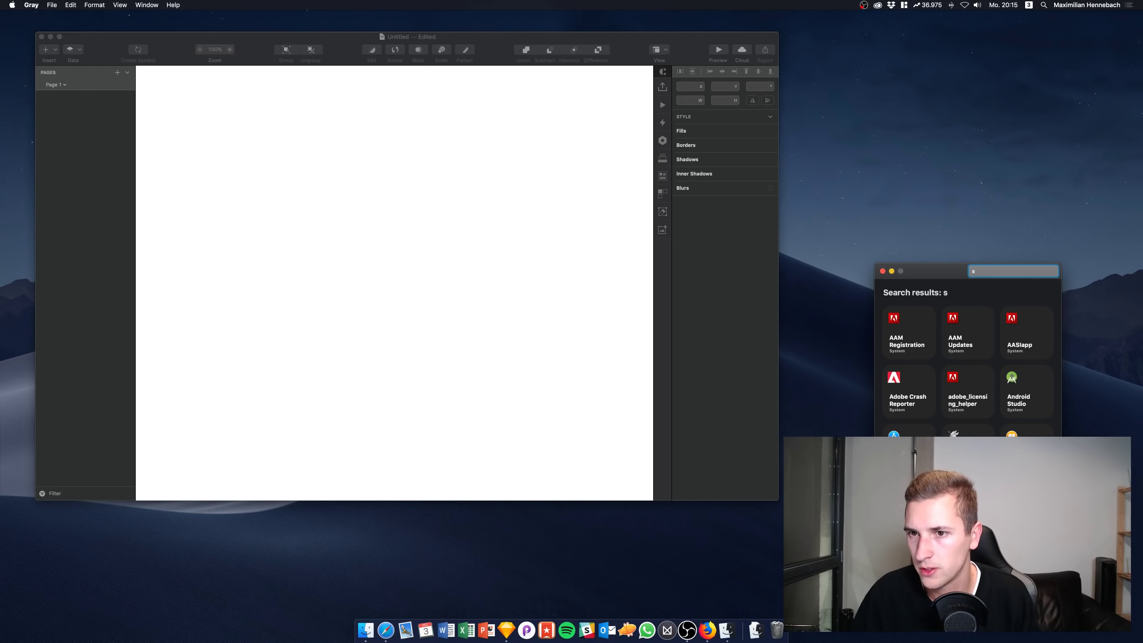
pyautogui.scroll(-3, 1057, 343)
pyautogui.scroll(-10, 1057, 343)
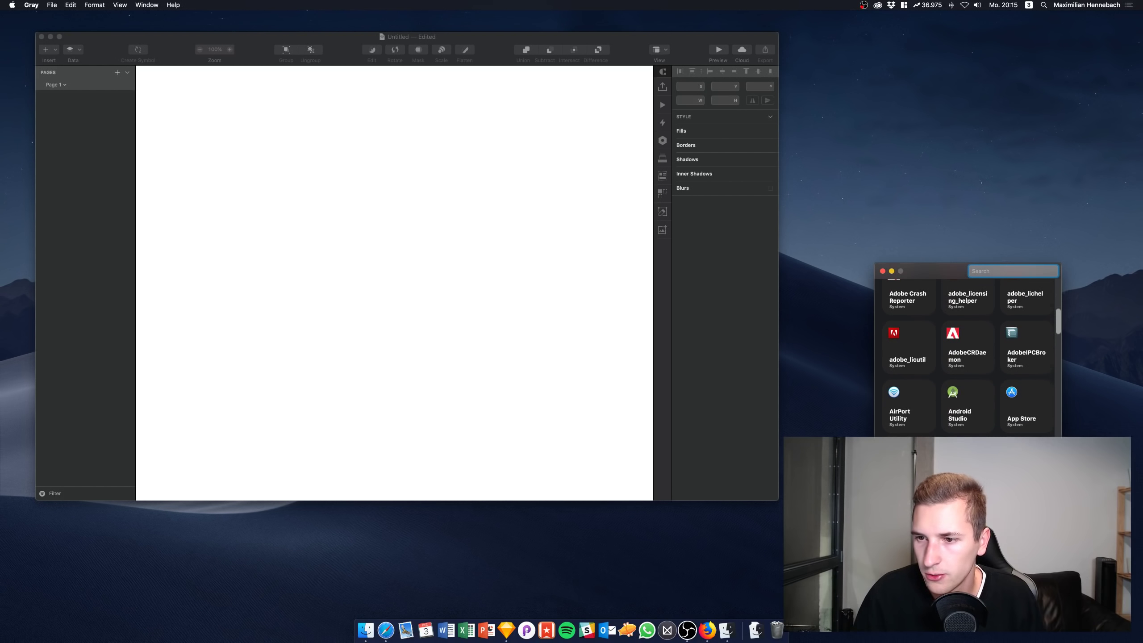
pyautogui.scroll(-5, 968, 355)
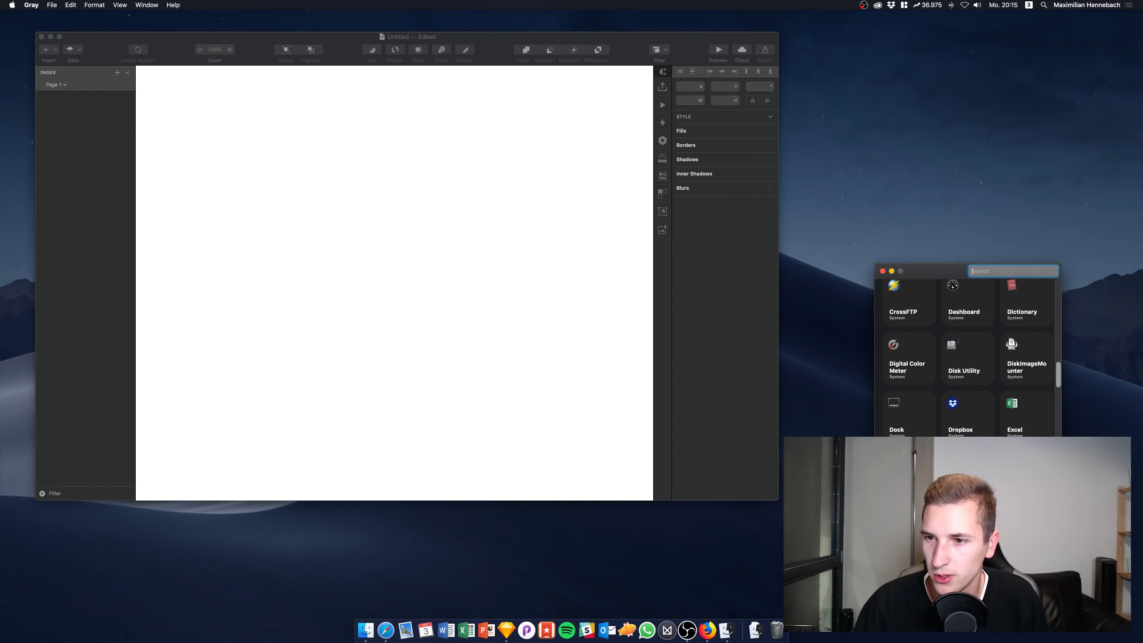
pyautogui.scroll(-5, 1002, 412)
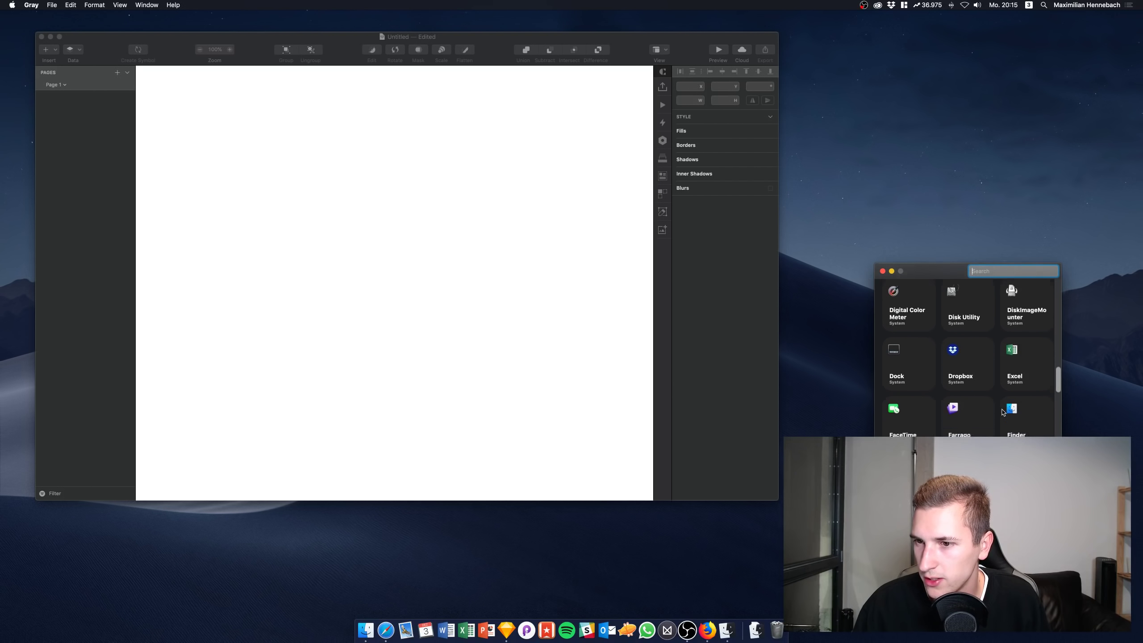
pyautogui.scroll(-8, 1002, 413)
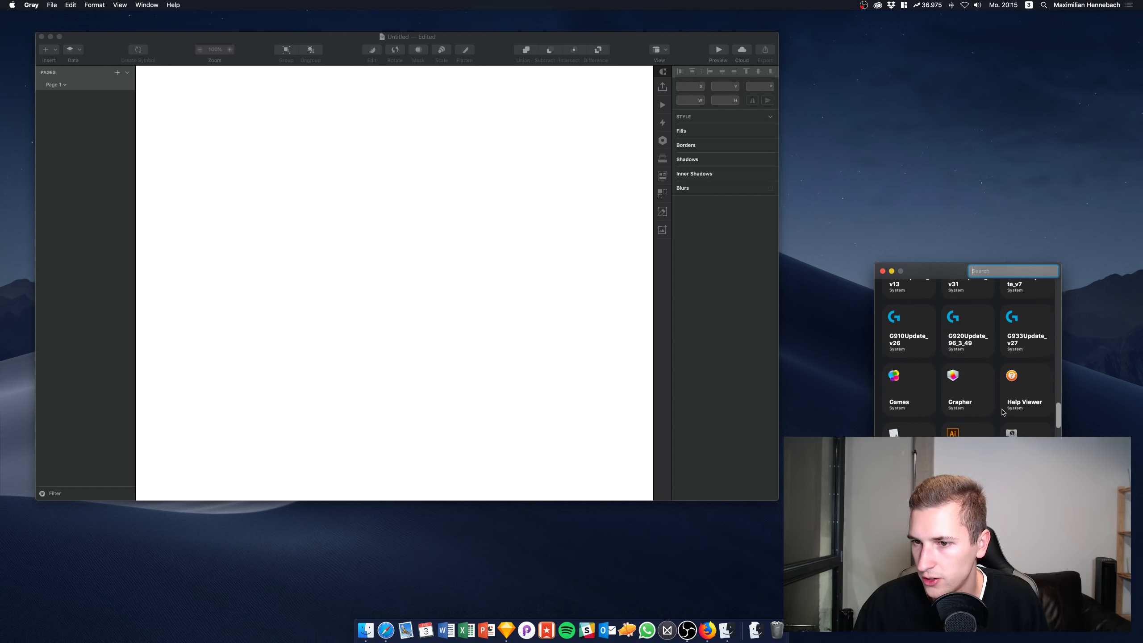
pyautogui.scroll(4, 1002, 412)
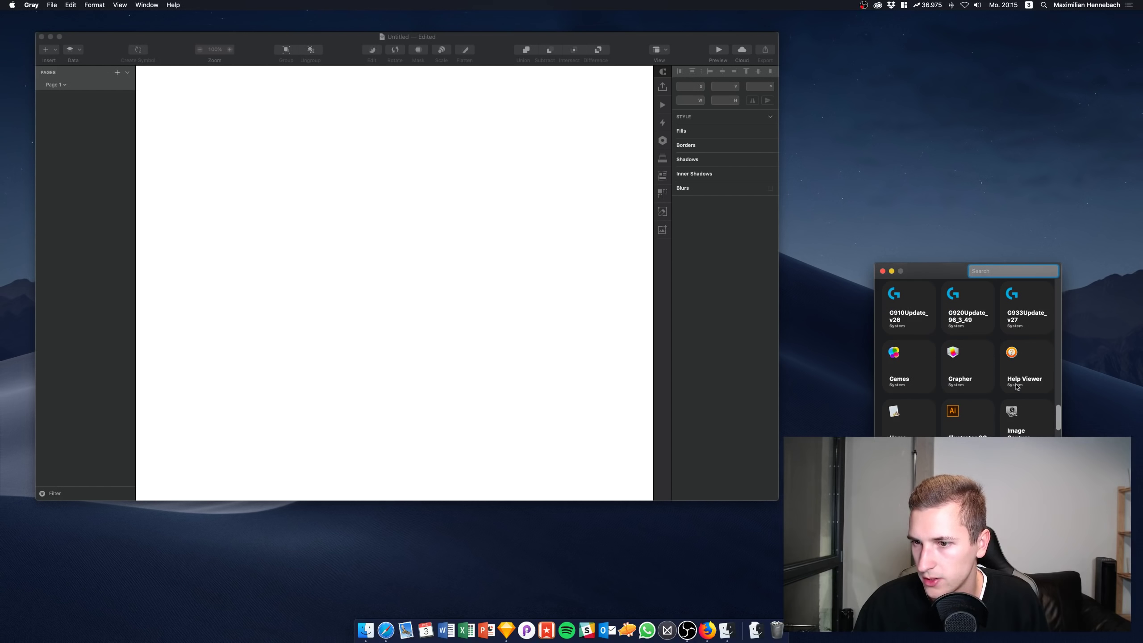
pyautogui.scroll(1, 1016, 387)
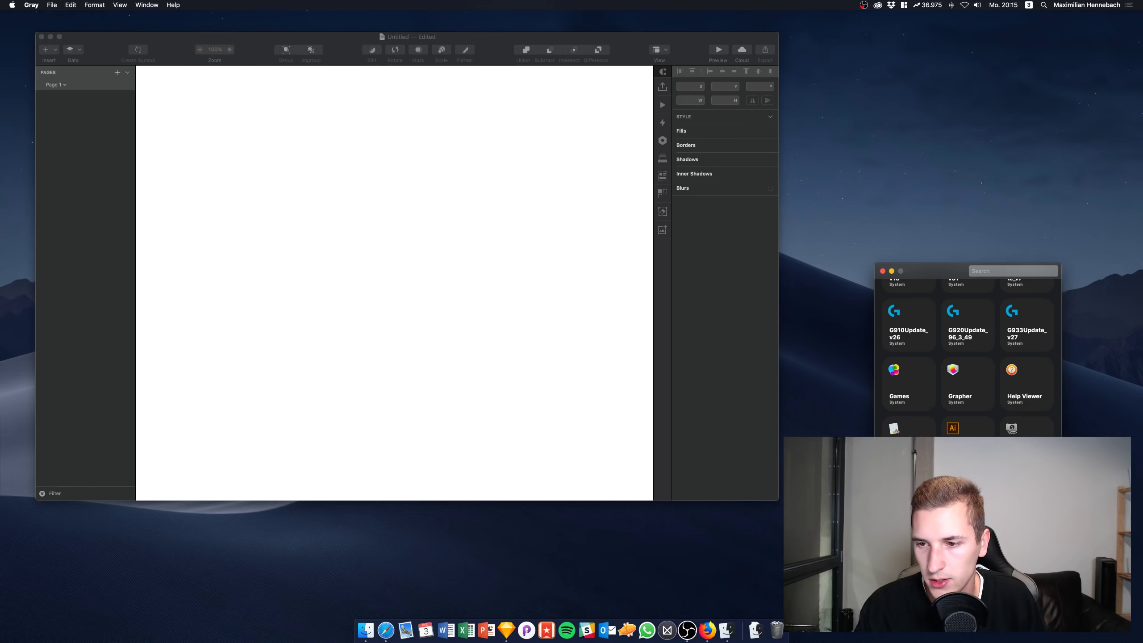
pyautogui.press('F4')
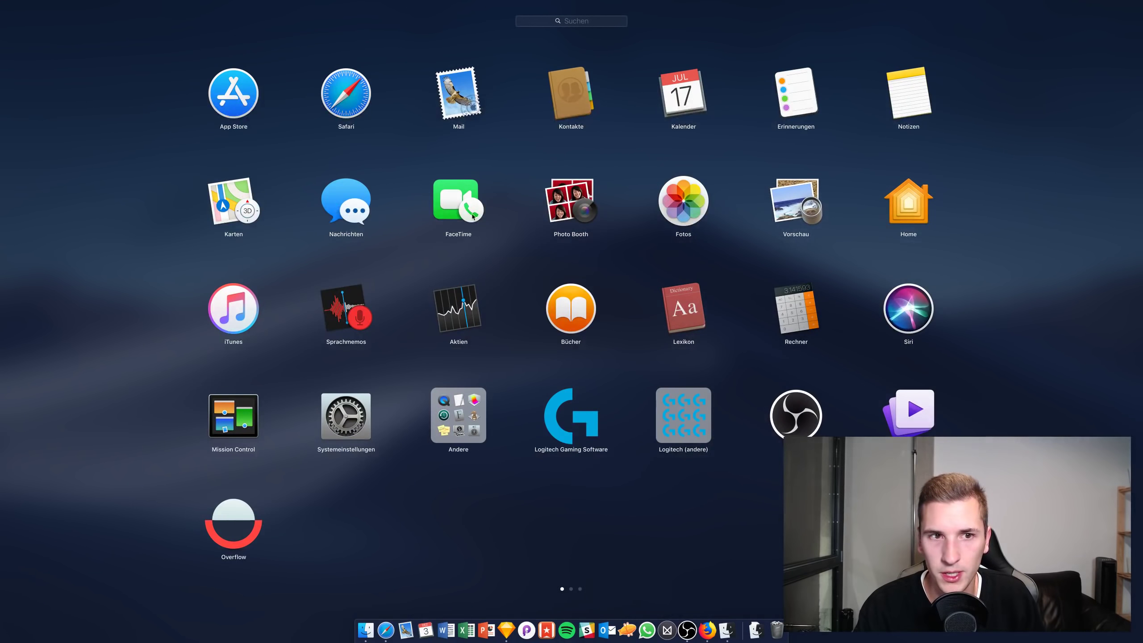
# Launch iTunes, then close its window and quit it
pyautogui.click(229, 307)
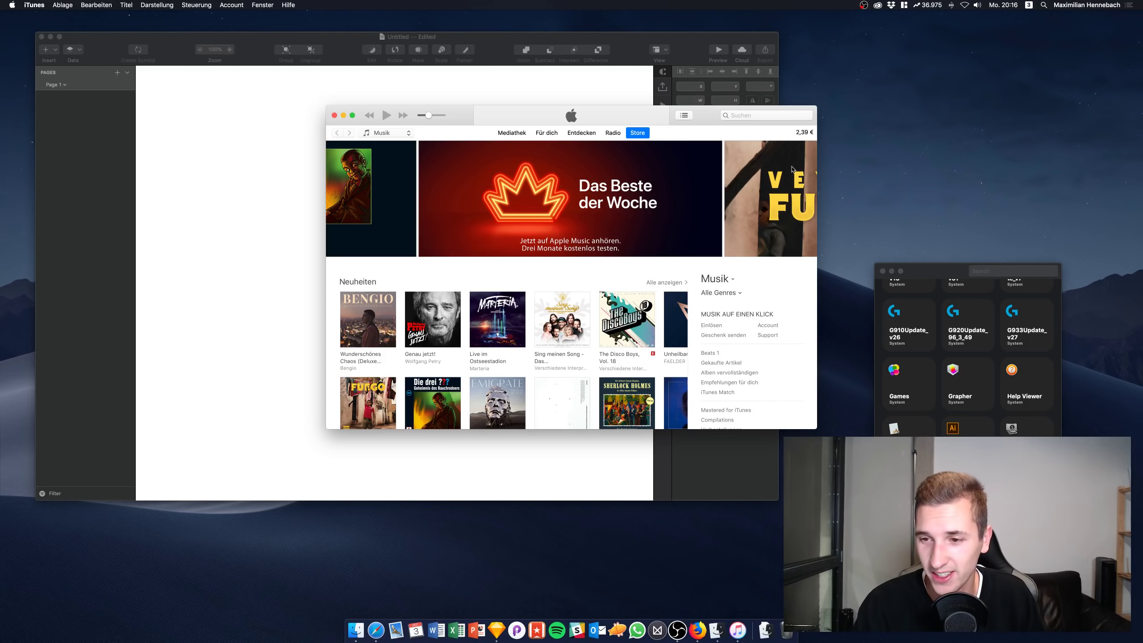
pyautogui.click(968, 446)
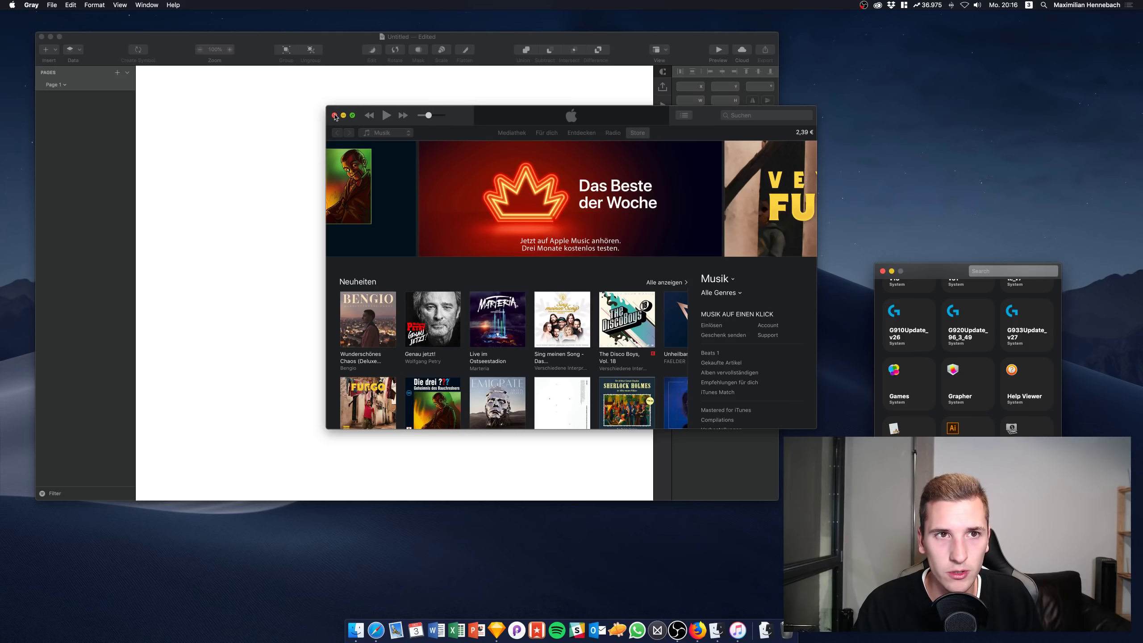
pyautogui.click(335, 116)
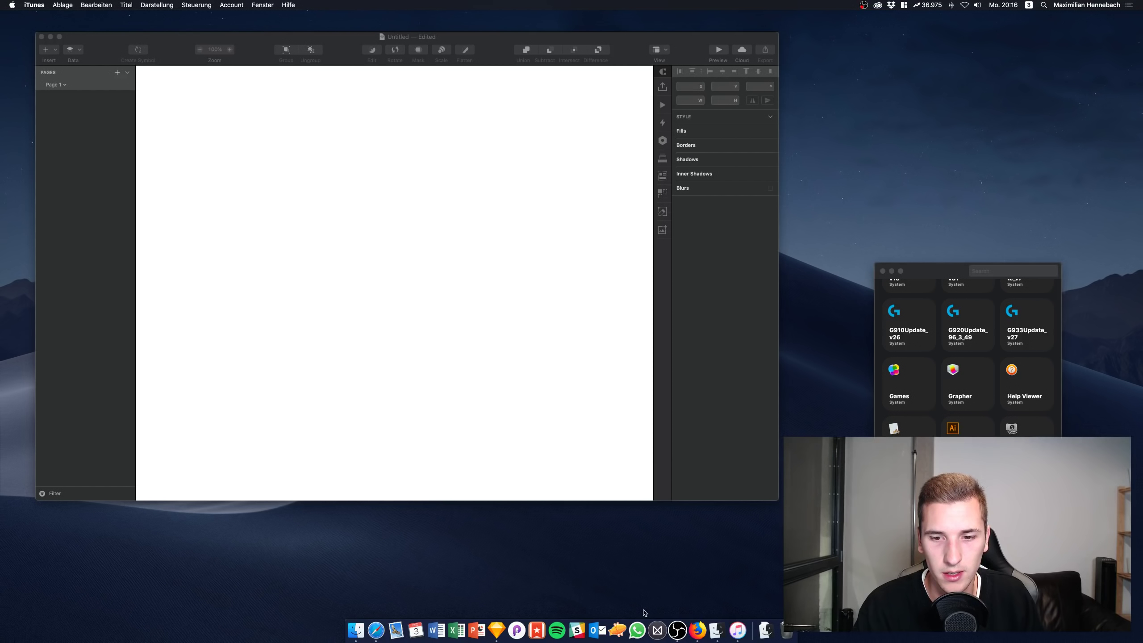
pyautogui.rightClick(738, 630)
pyautogui.click(755, 603)
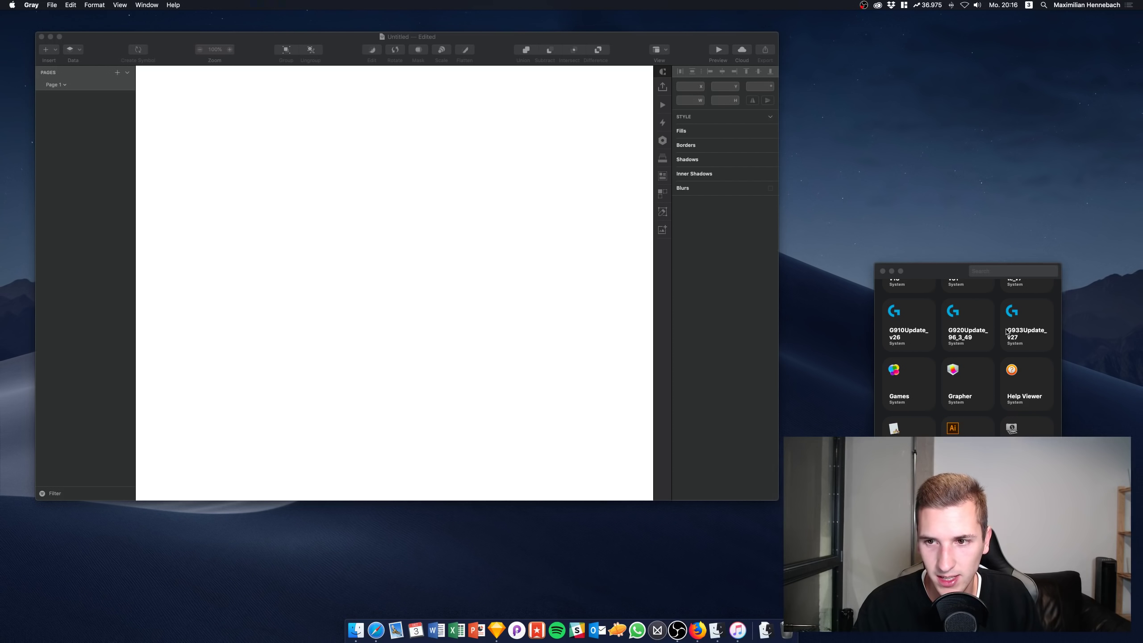
# Close the untitled Sketch document without saving it
pyautogui.scroll(-10, 1007, 332)
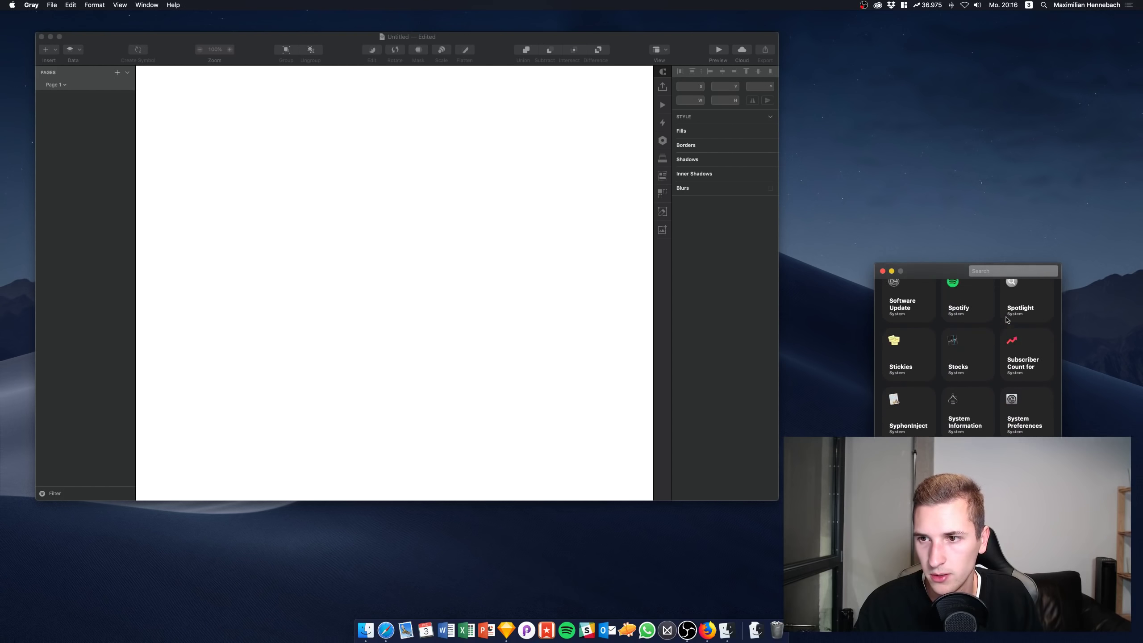
pyautogui.scroll(-4, 1007, 320)
pyautogui.scroll(4, 1007, 320)
pyautogui.scroll(-2, 1007, 320)
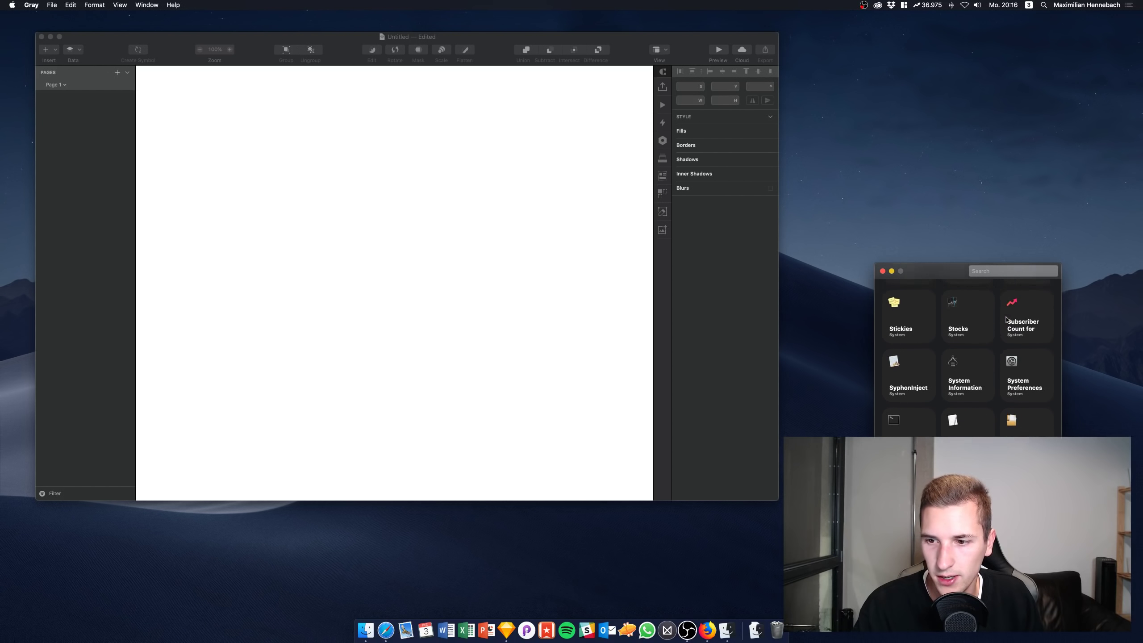
pyautogui.scroll(6, 1007, 320)
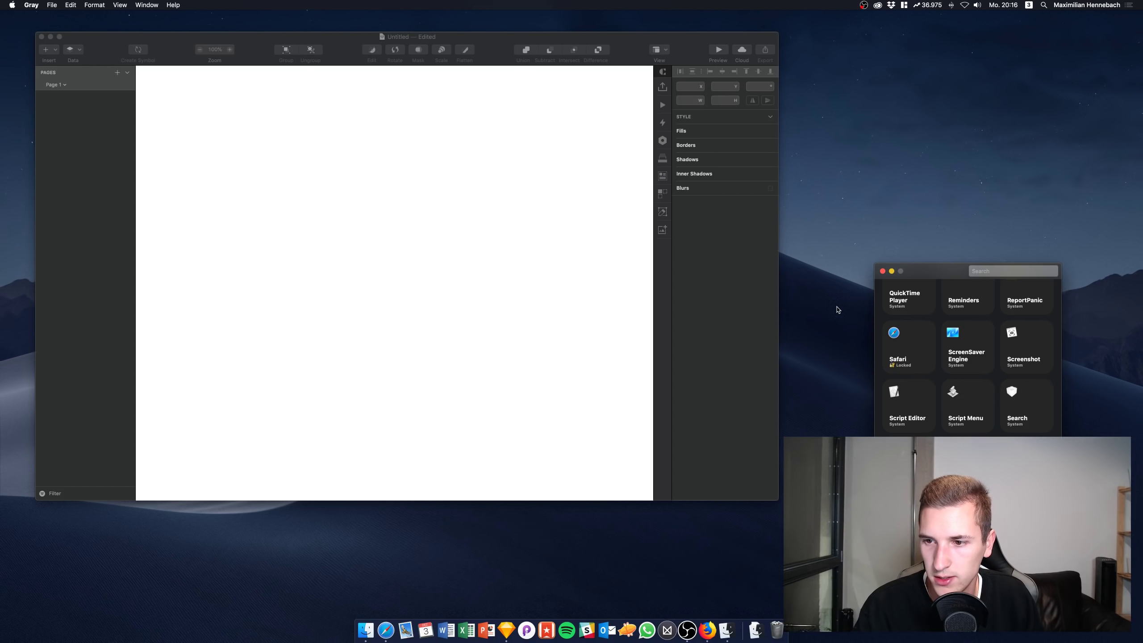
pyautogui.click(327, 158)
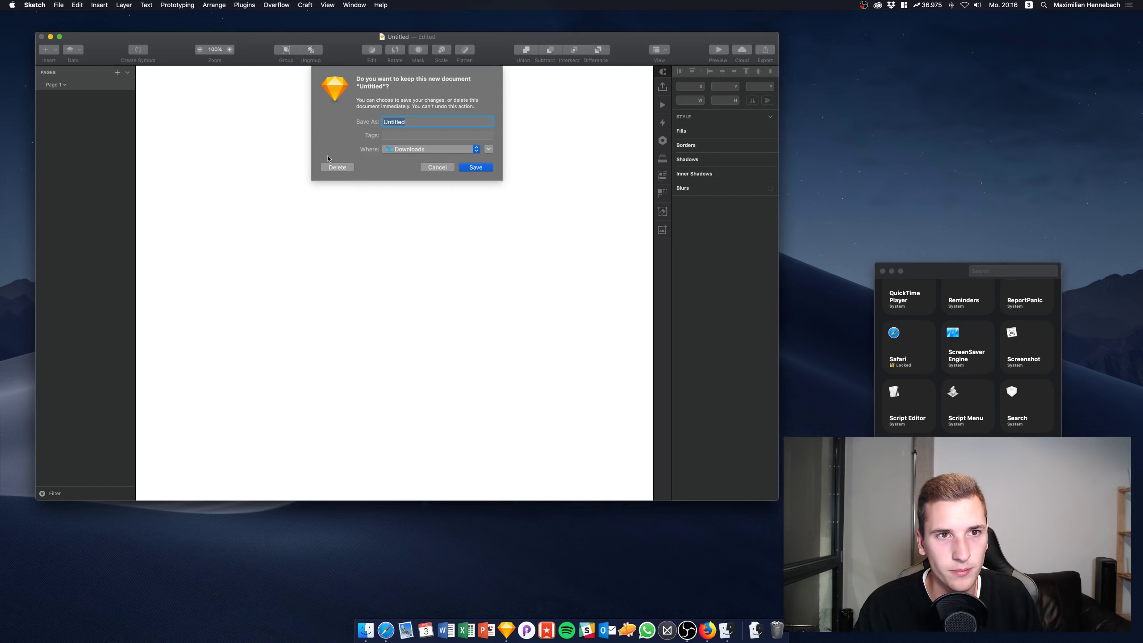
pyautogui.click(337, 167)
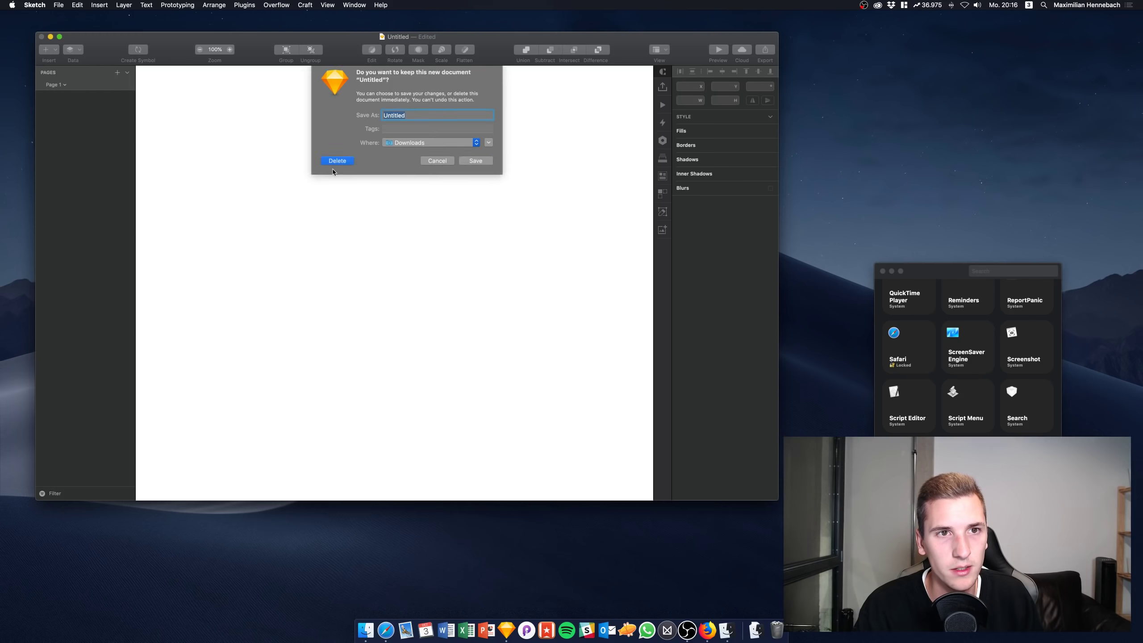
# Create a new empty Sketch document from the welcome window
pyautogui.press('F4')
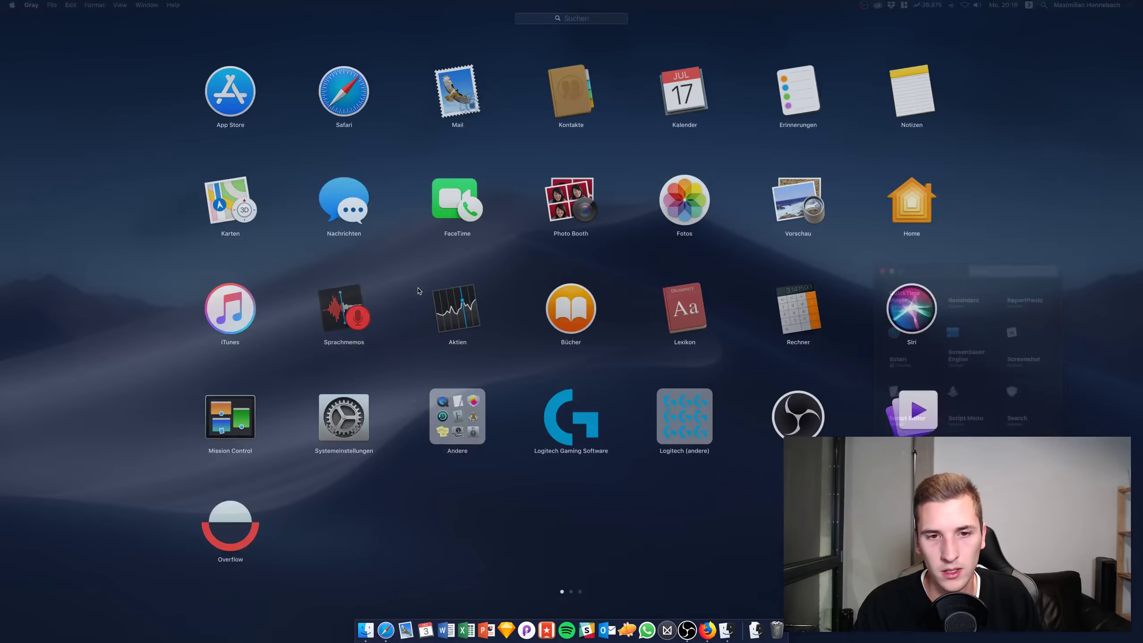
pyautogui.hscroll(3, 405, 428)
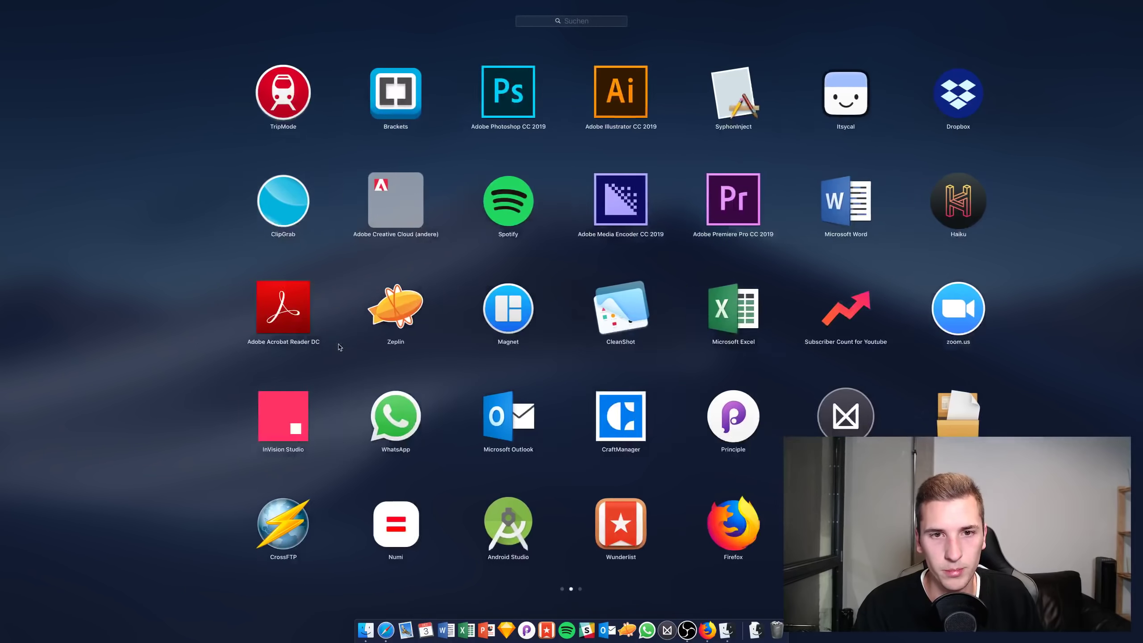
pyautogui.press('Escape')
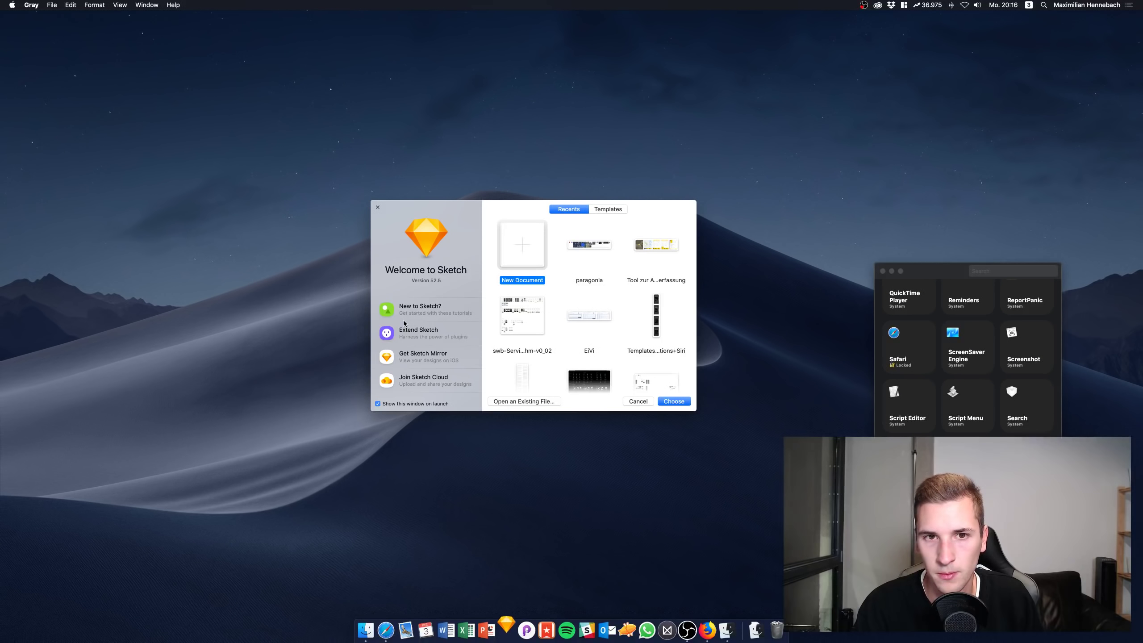
pyautogui.click(633, 401)
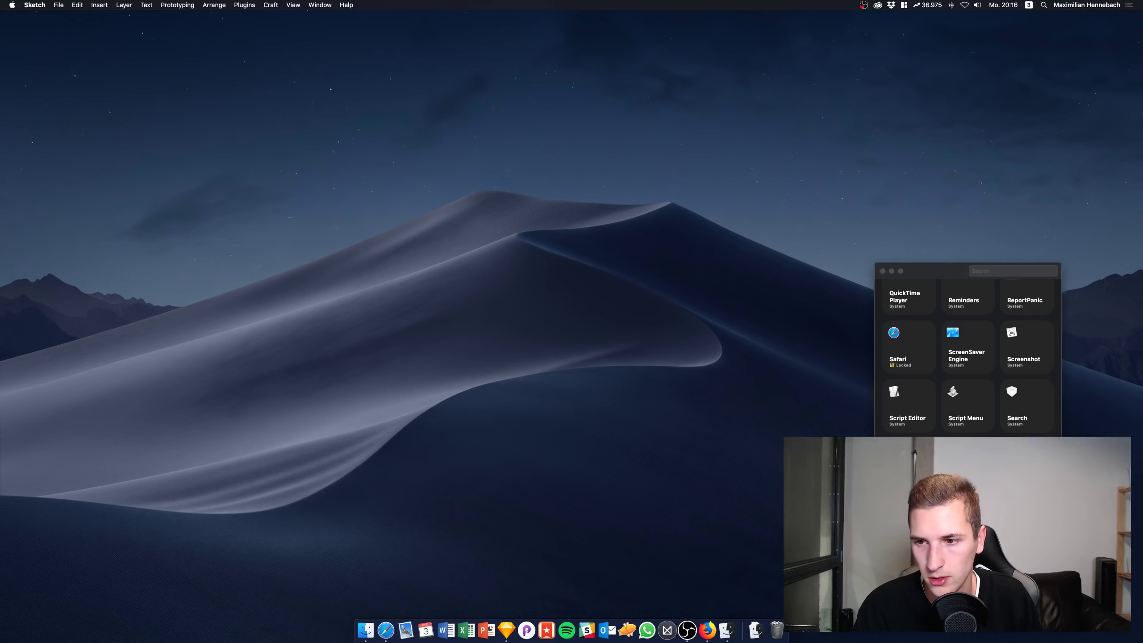
pyautogui.click(504, 631)
pyautogui.press('Return')
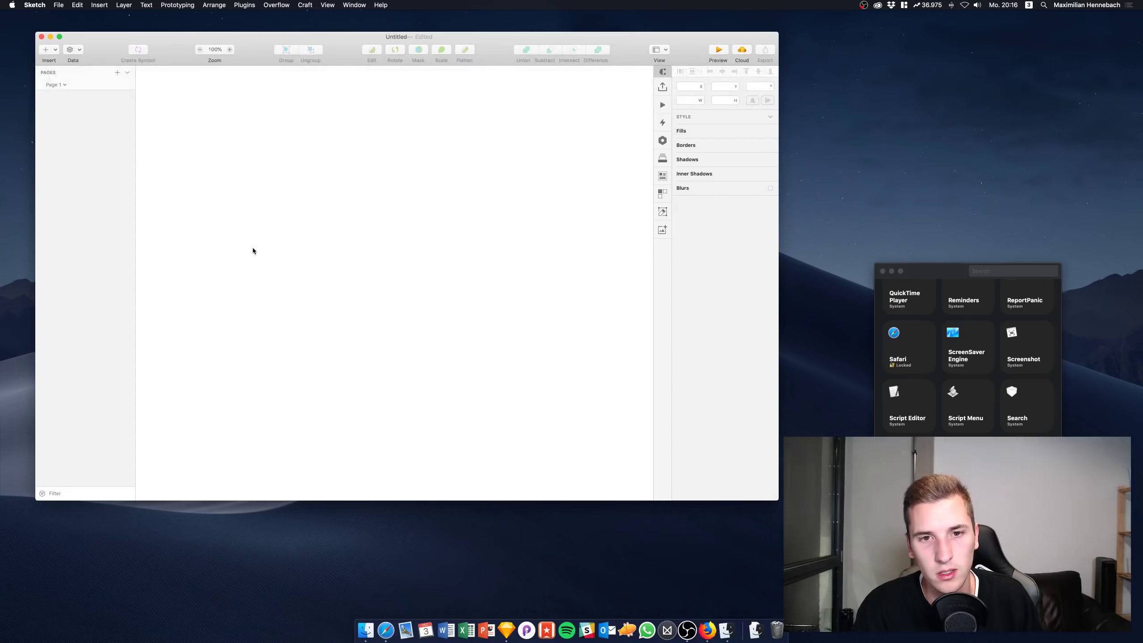
# Pick dark mode for Sketch in Gray, discard the document, and relaunch with a new document
pyautogui.click(938, 377)
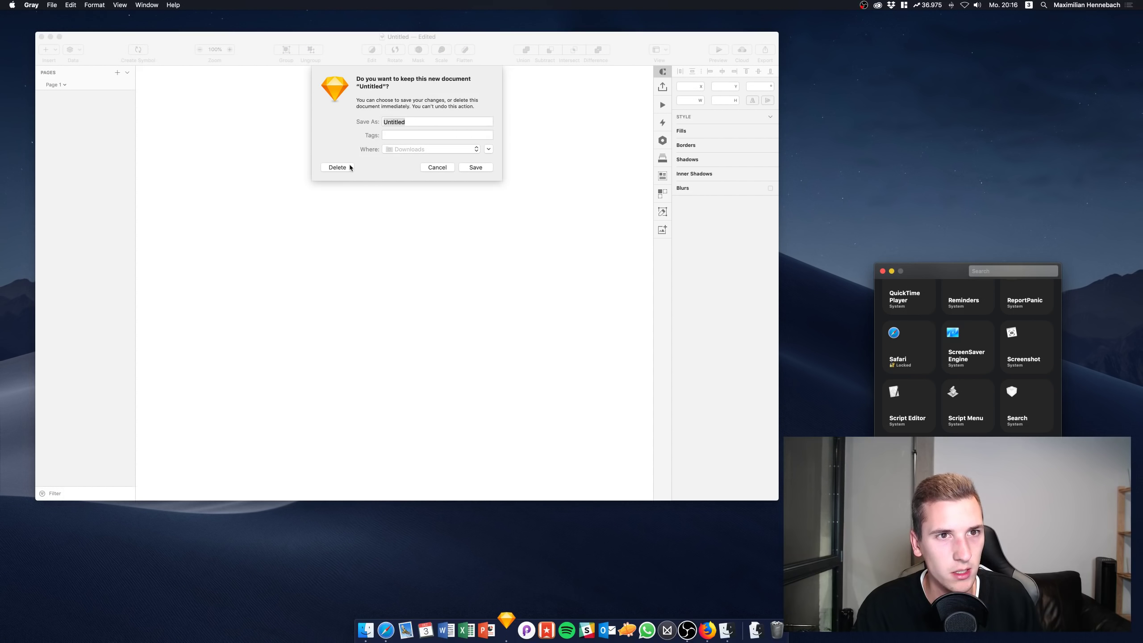
pyautogui.click(341, 174)
pyautogui.press('Return')
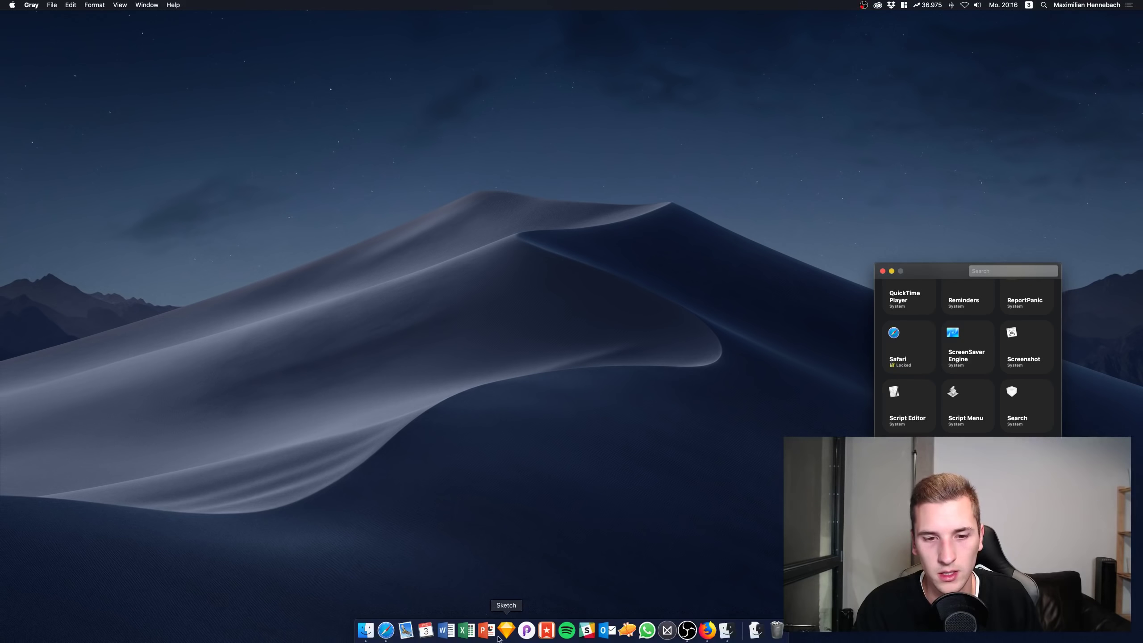
pyautogui.click(506, 630)
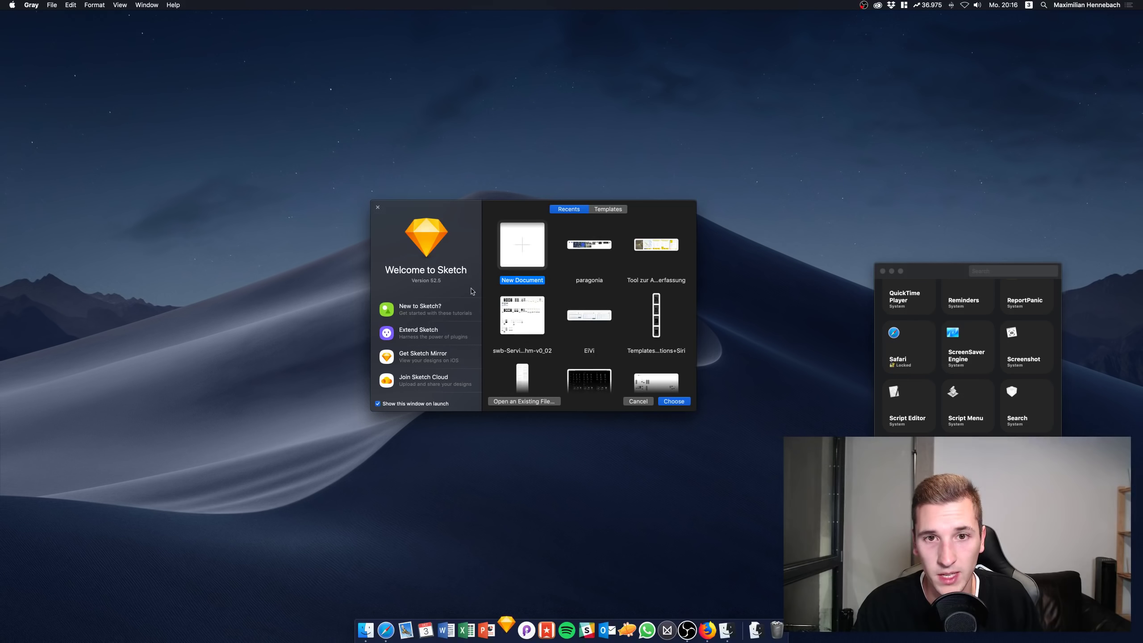
pyautogui.doubleClick(520, 239)
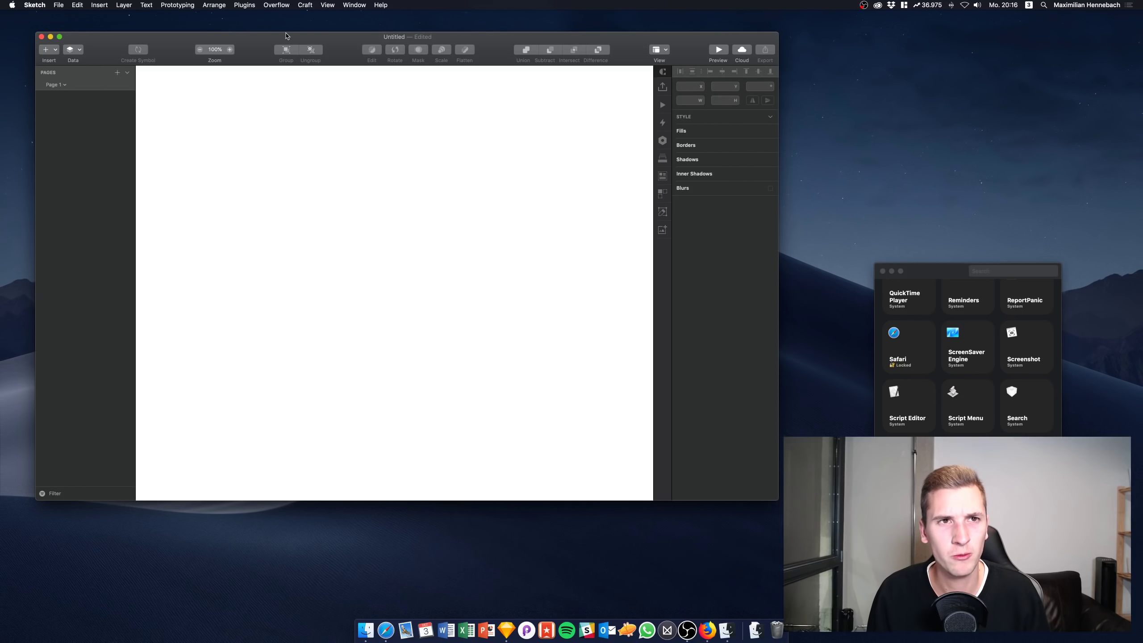
pyautogui.moveTo(330, 40)
pyautogui.mouseDown()
pyautogui.moveTo(315, 48)
pyautogui.moveTo(335, 26)
pyautogui.moveTo(330, 39)
pyautogui.mouseUp()
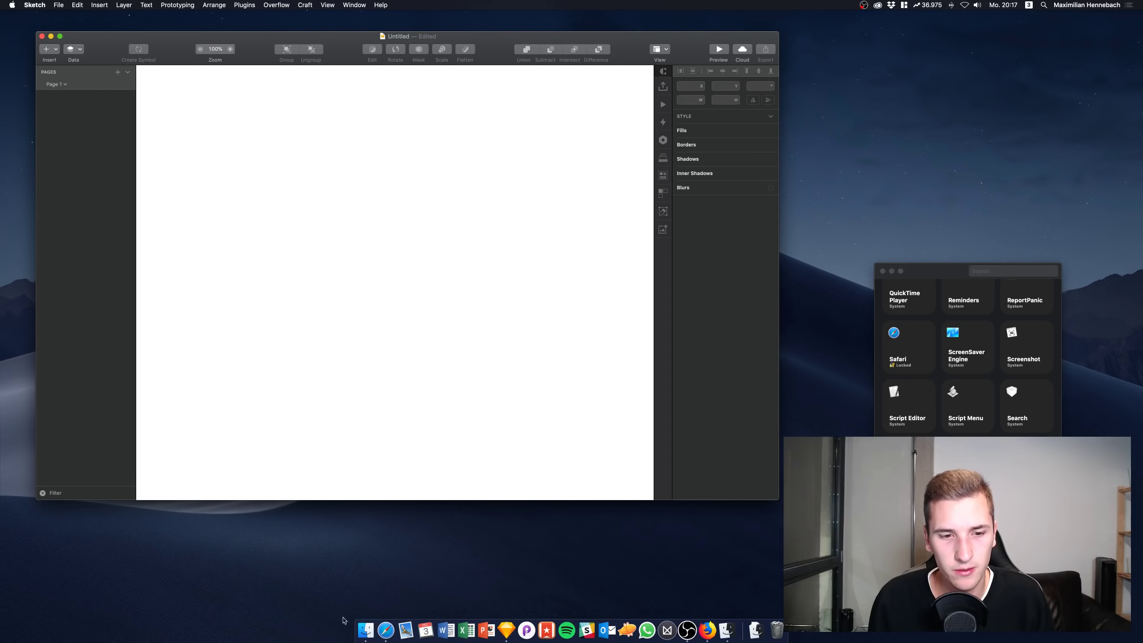
# Load github.com/zenangst/Gray in Safari from the Verlauf history menu
pyautogui.click(385, 630)
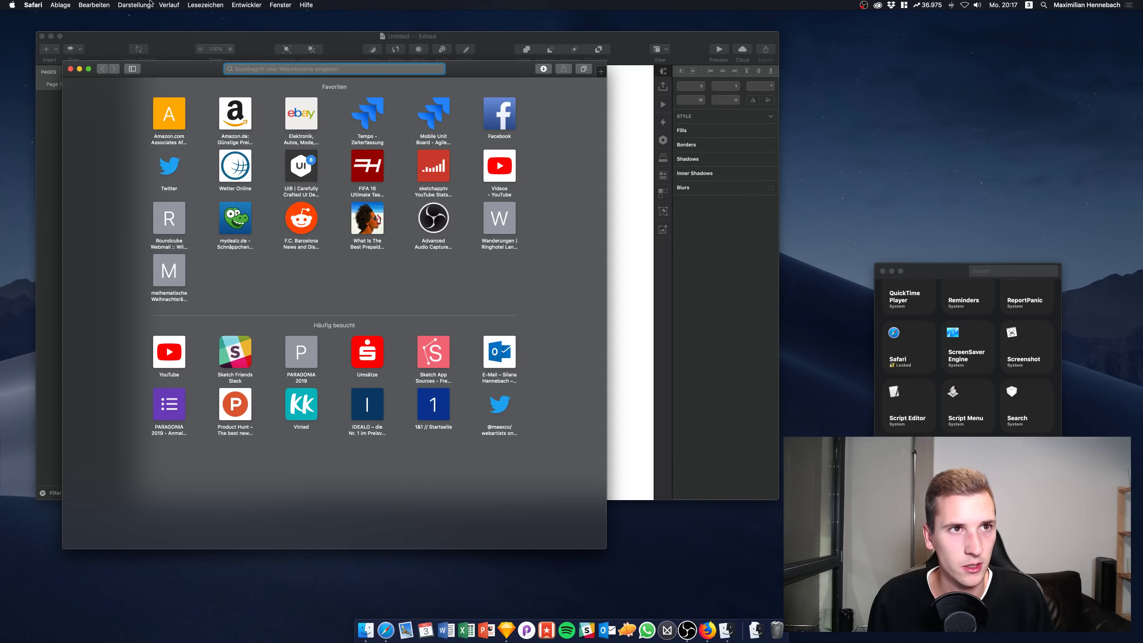
pyautogui.click(169, 4)
pyautogui.click(189, 104)
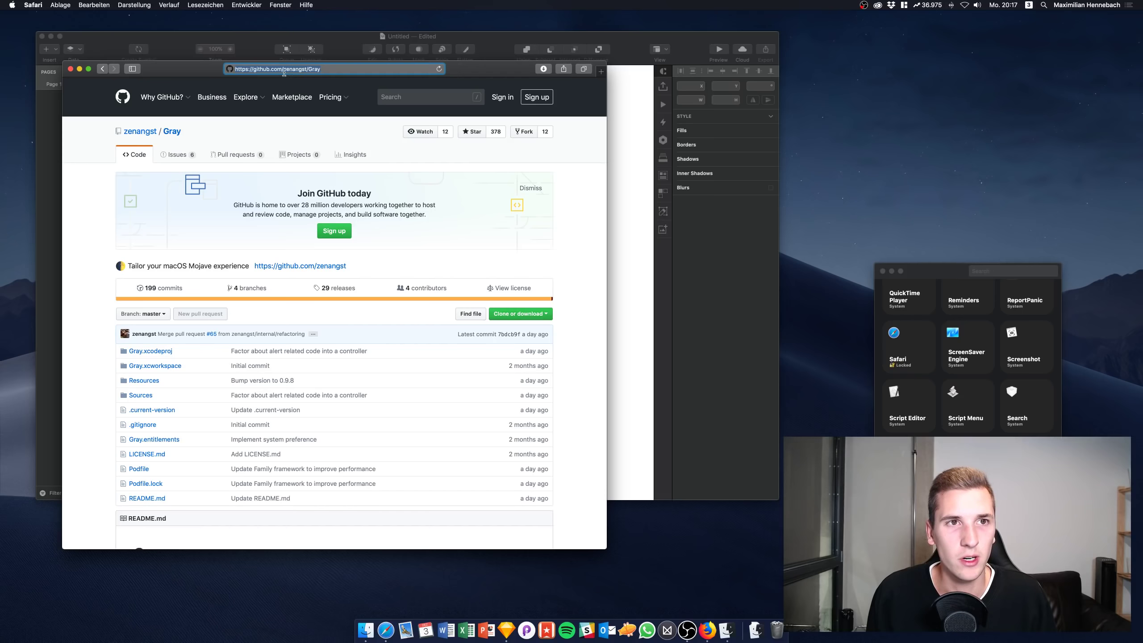
pyautogui.moveTo(327, 95)
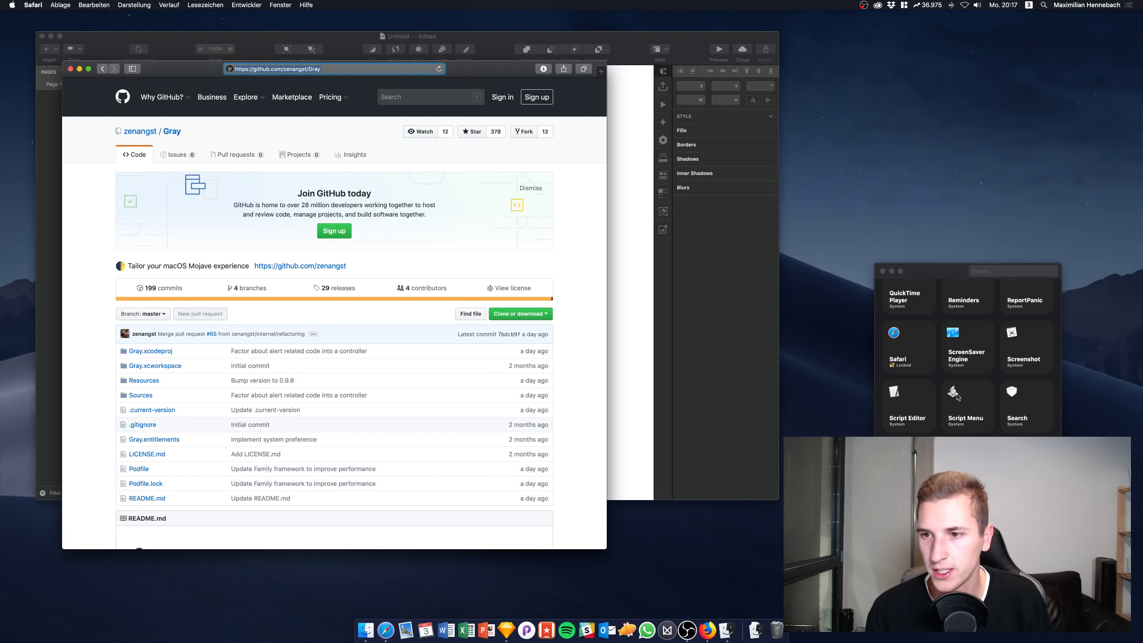
pyautogui.scroll(2, 967, 352)
# Search Gray's app list for 'safar' and pick the Safari entry
pyautogui.click(1001, 272)
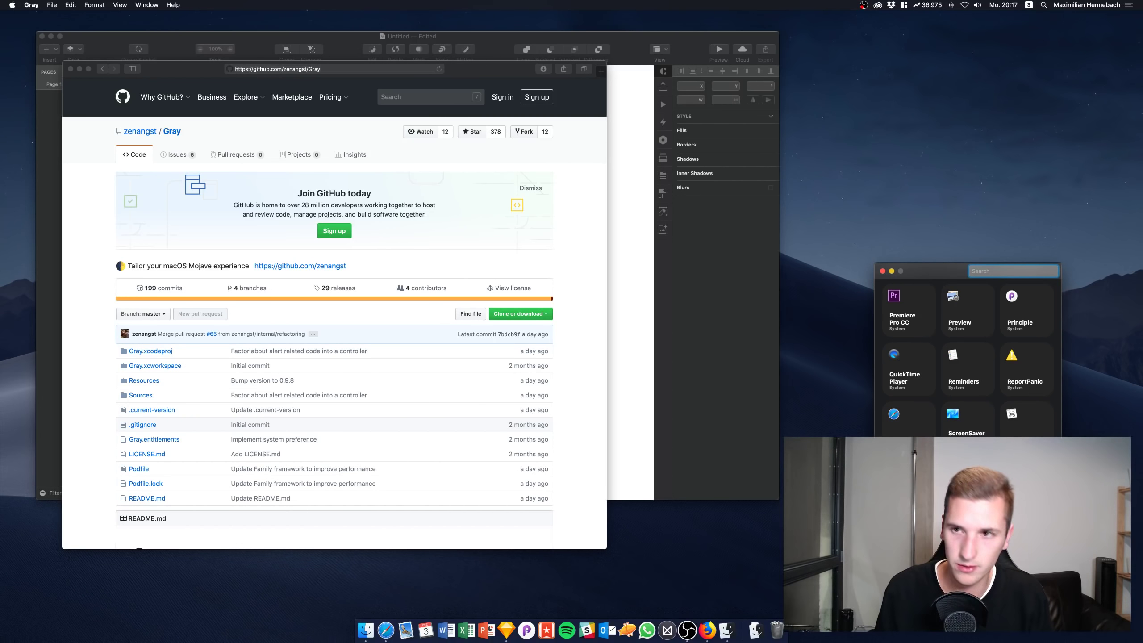
pyautogui.write('safari')
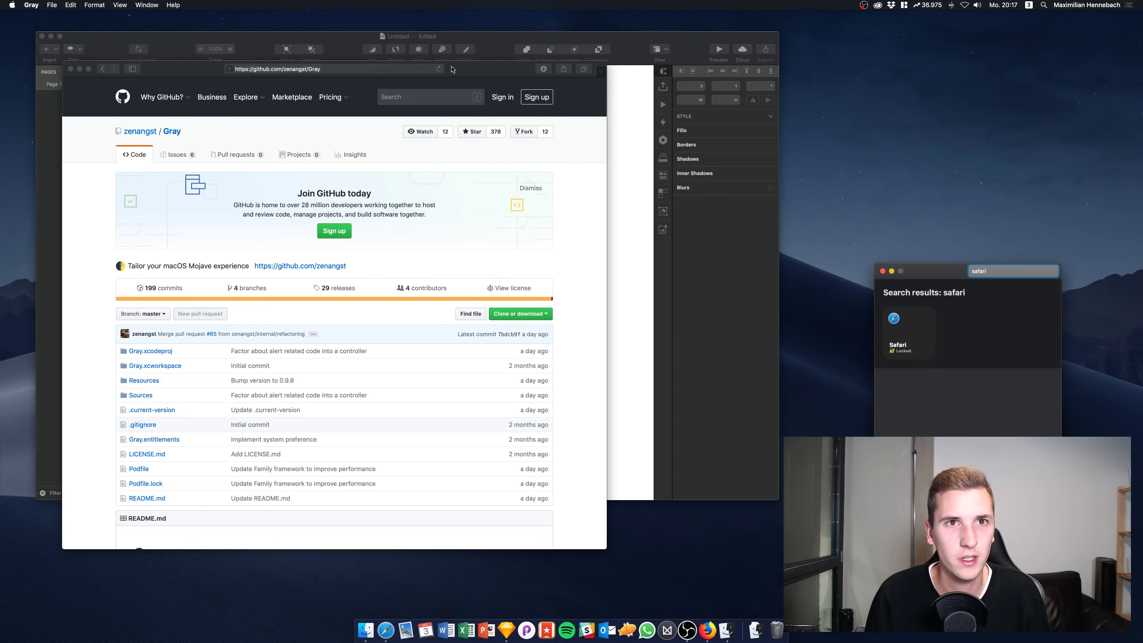
pyautogui.moveTo(452, 68); pyautogui.dragTo(847, 37)
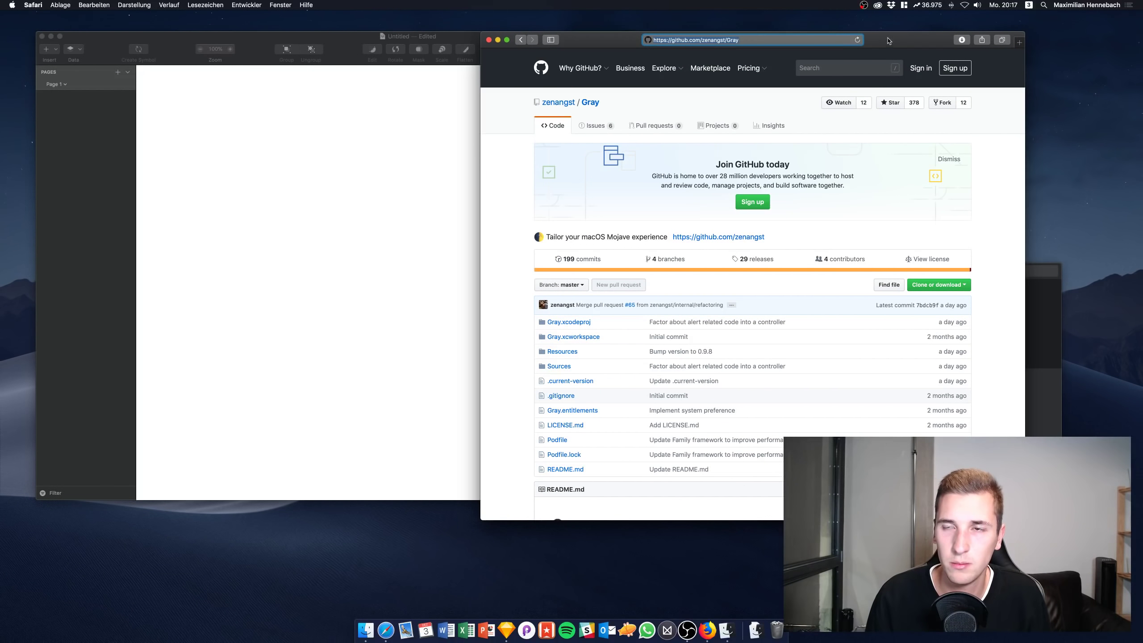
pyautogui.moveTo(920, 45); pyautogui.dragTo(903, 45)
pyautogui.moveTo(729, 65); pyautogui.dragTo(686, 76)
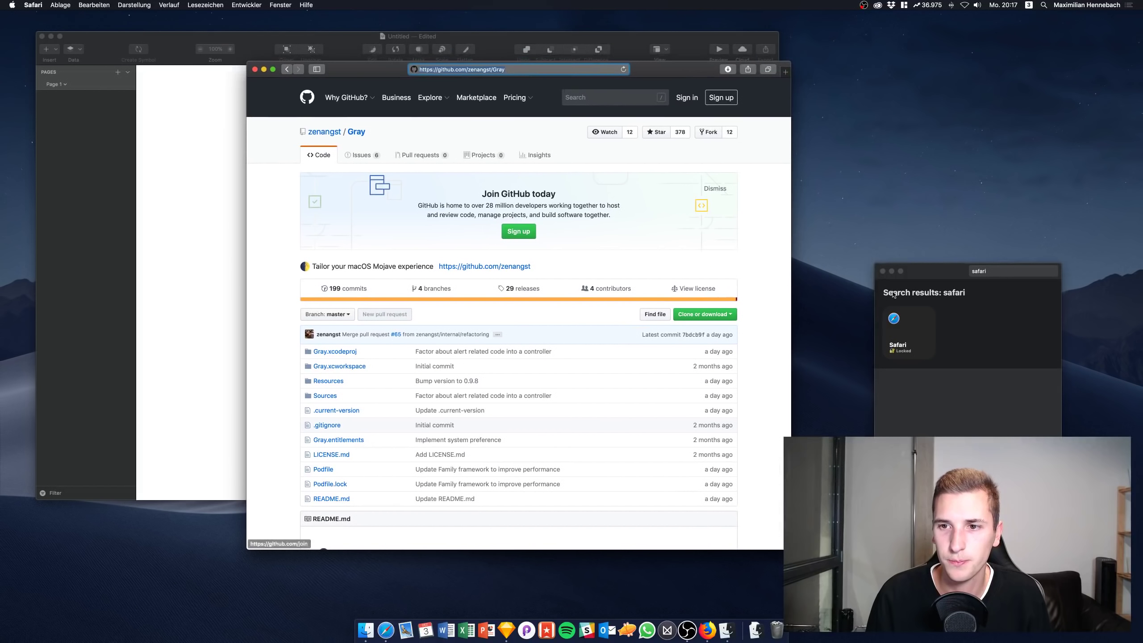
pyautogui.click(900, 352)
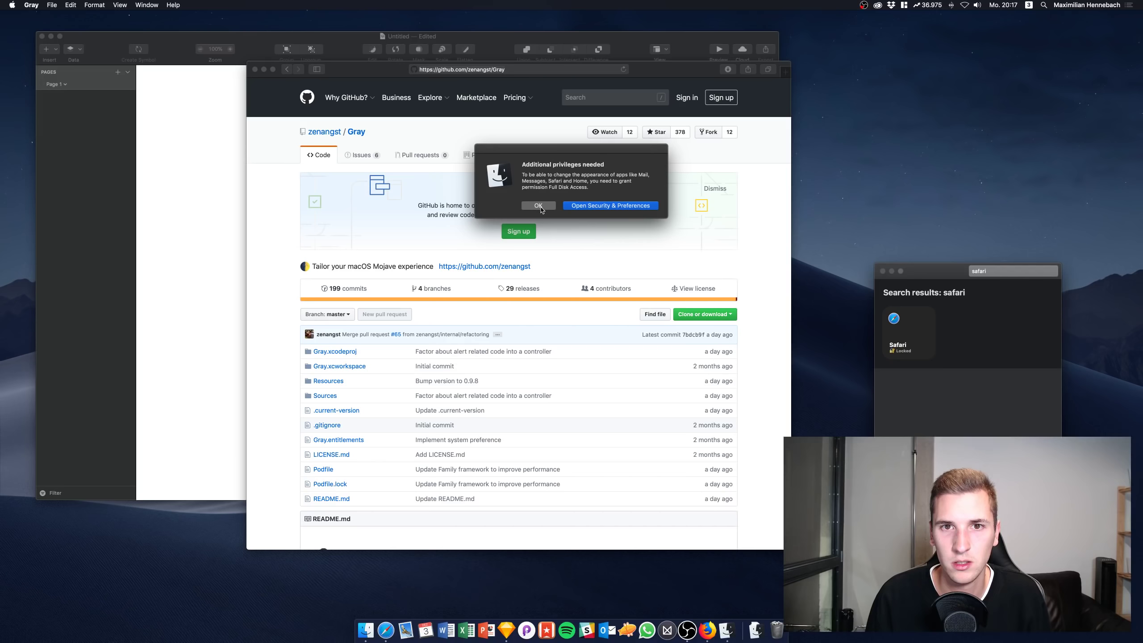
# Open Security & Privacy and unlock it with the account password
pyautogui.click(594, 206)
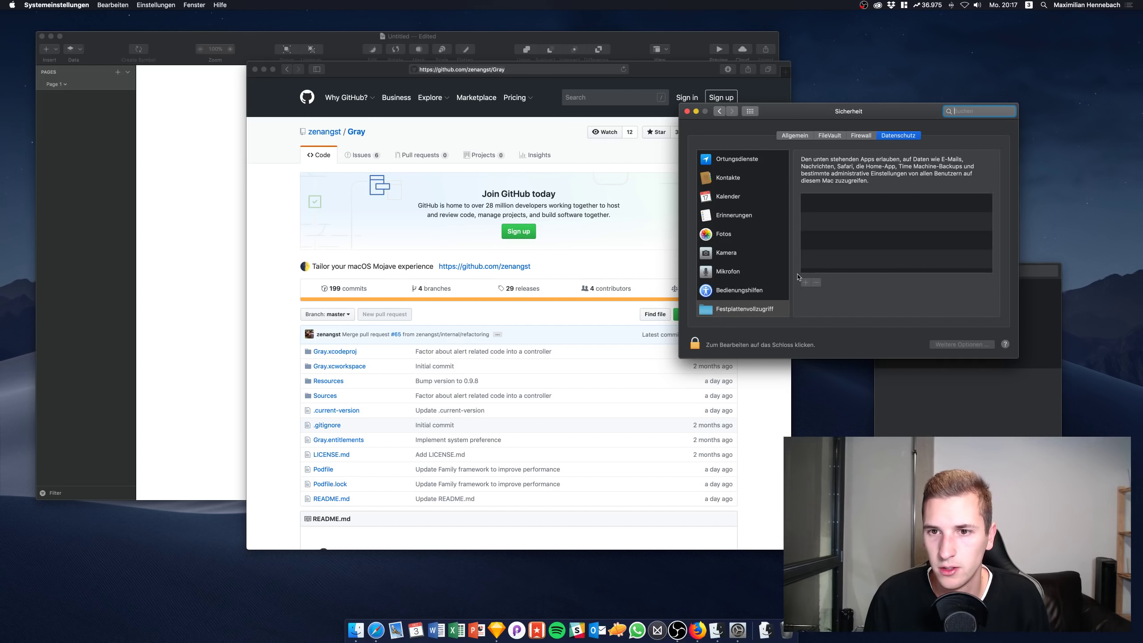
pyautogui.click(710, 344)
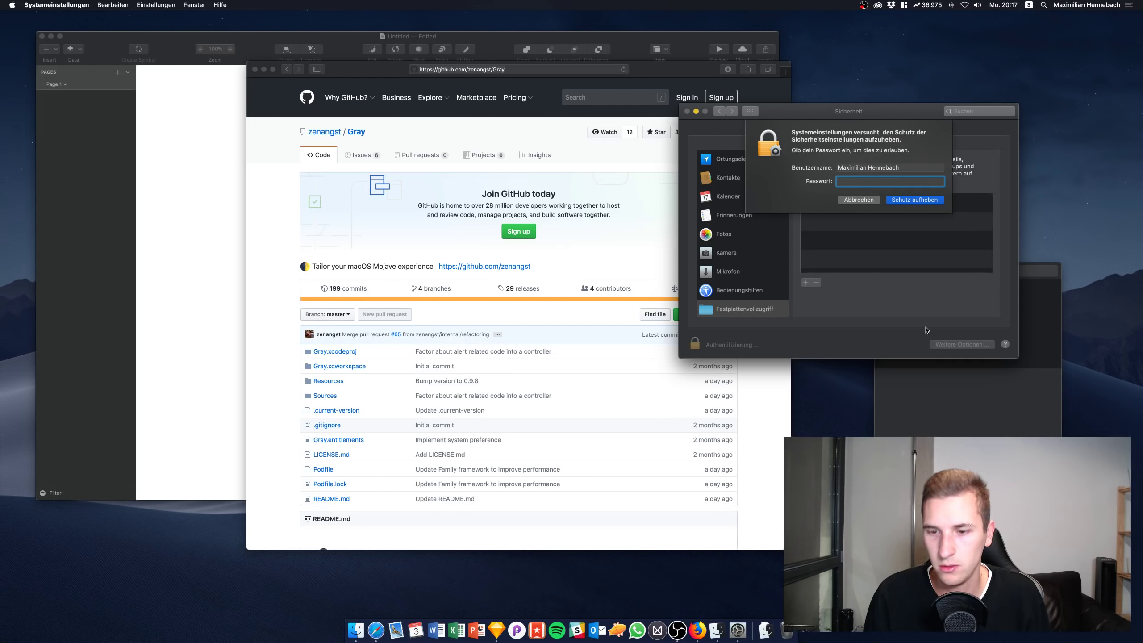
pyautogui.write('****')
pyautogui.press('Return')
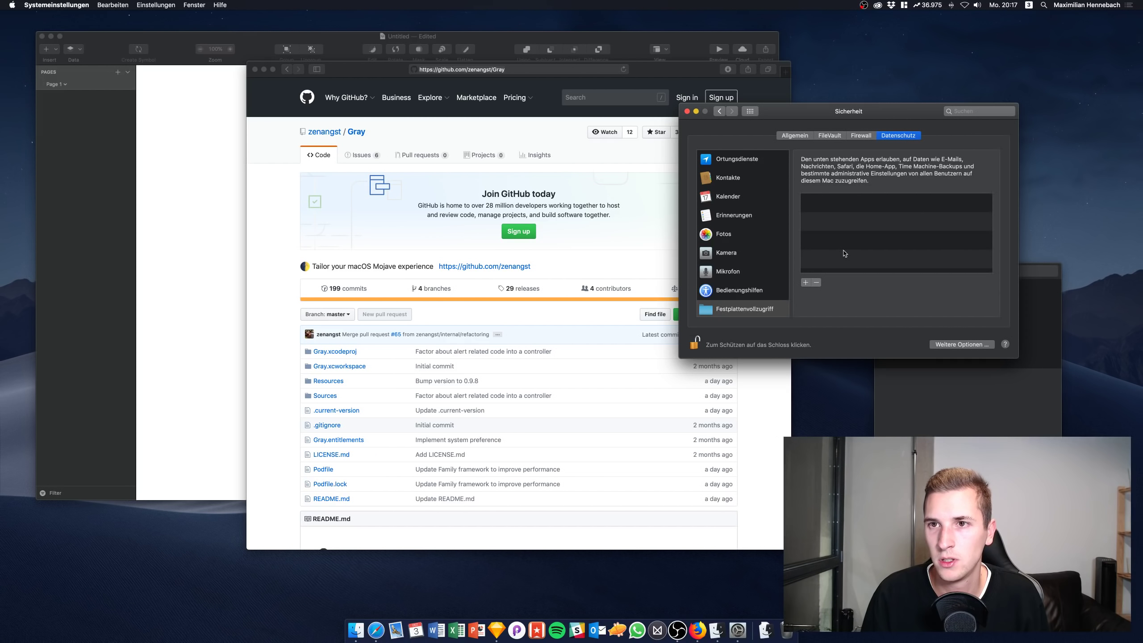
pyautogui.scroll(-5, 755, 243)
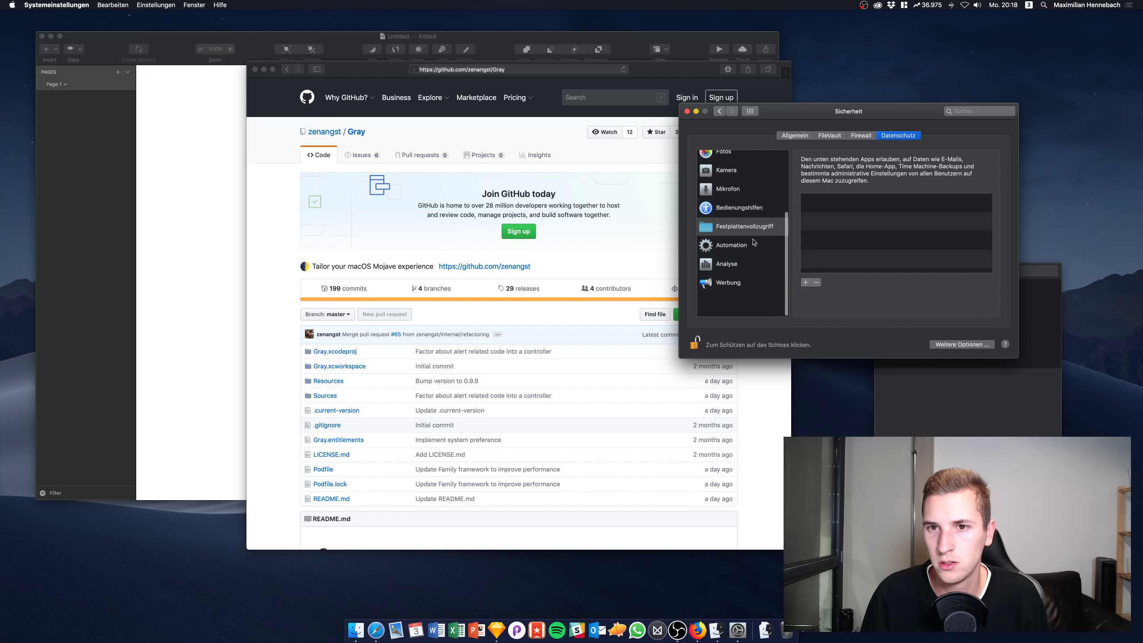
pyautogui.scroll(3, 755, 242)
pyautogui.moveTo(847, 114); pyautogui.dragTo(781, 114)
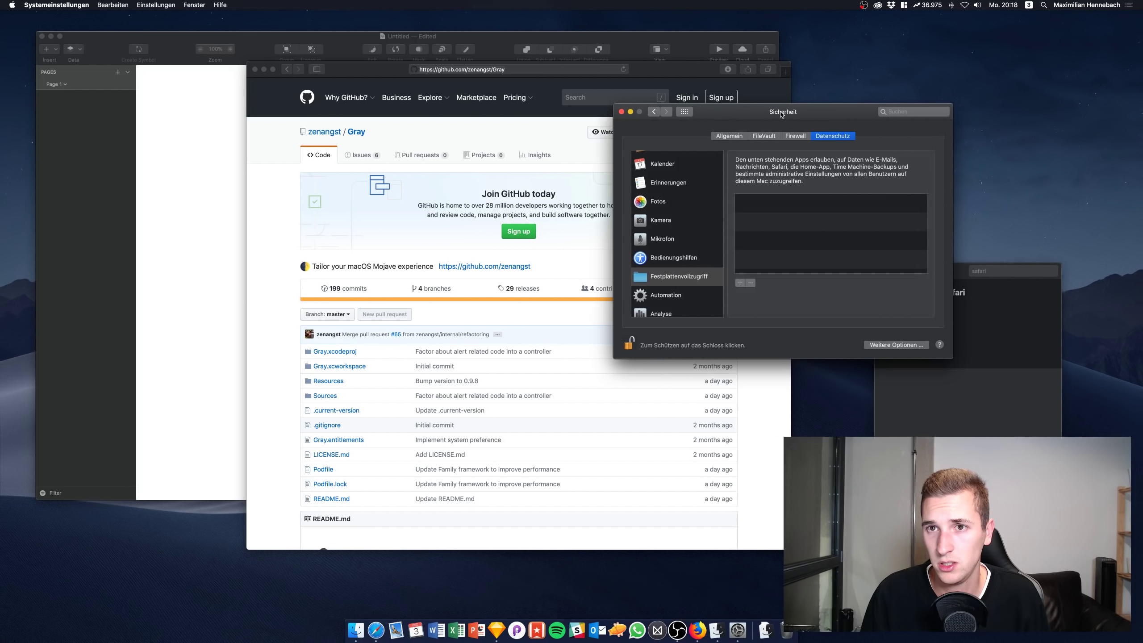
pyautogui.click(730, 137)
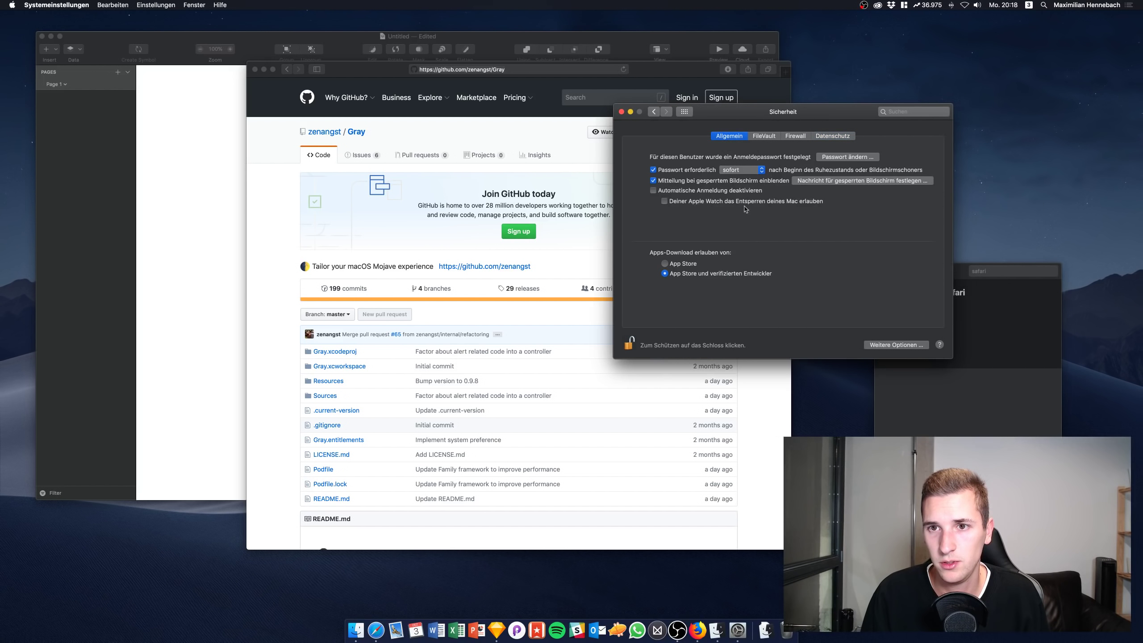
# Open Full Disk Access, cancel adding an app, and close System Preferences
pyautogui.click(1022, 341)
pyautogui.click(898, 326)
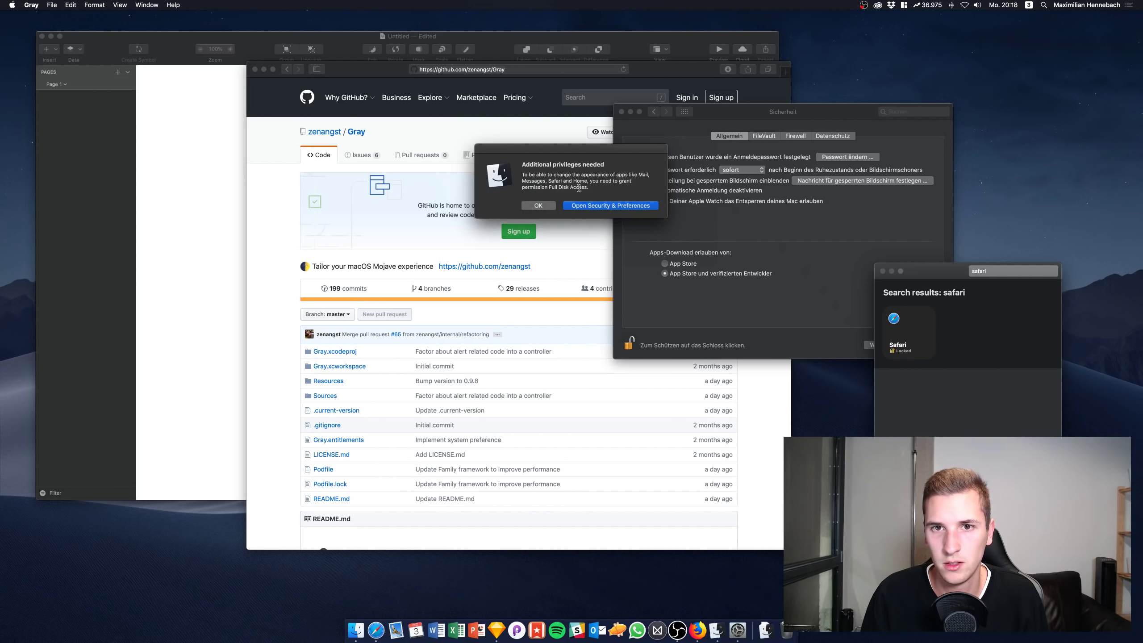
pyautogui.click(582, 205)
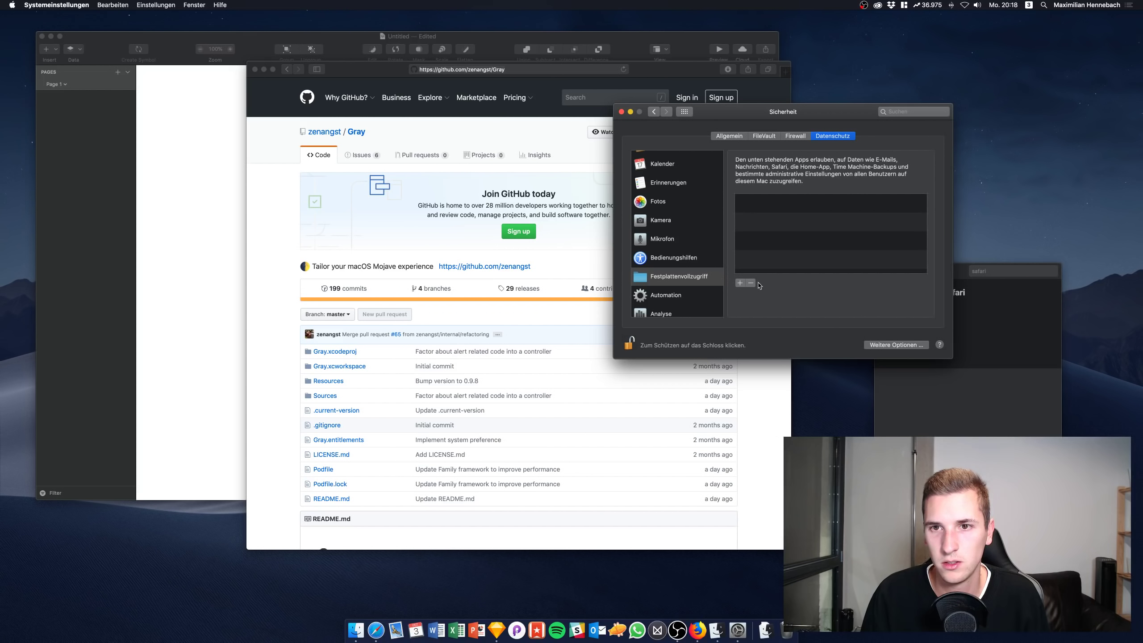
pyautogui.click(740, 282)
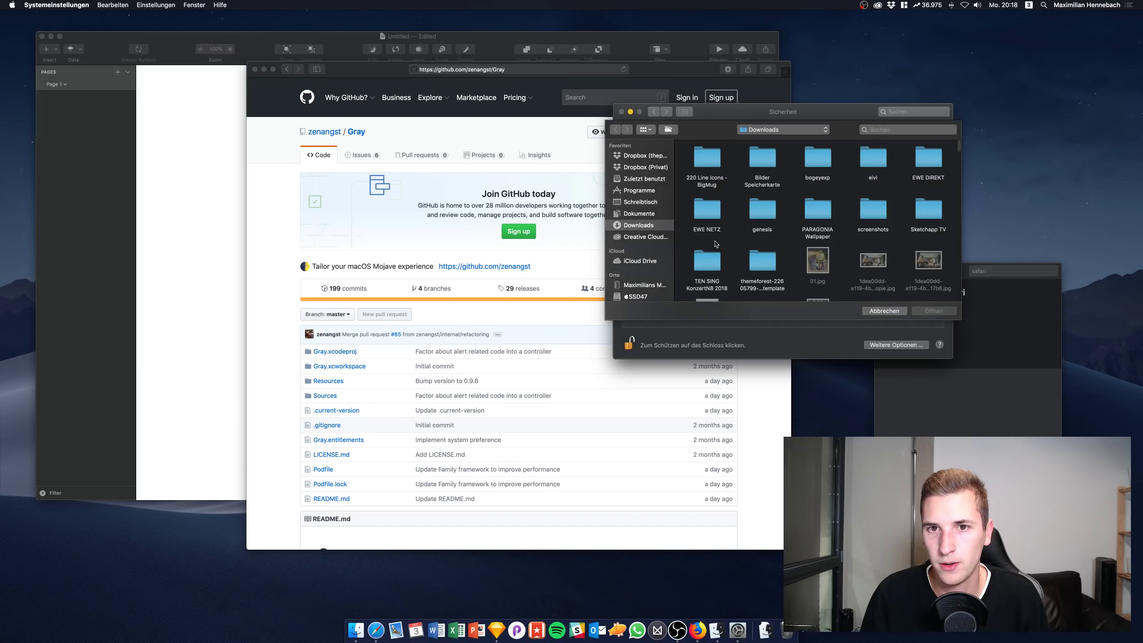
pyautogui.click(884, 311)
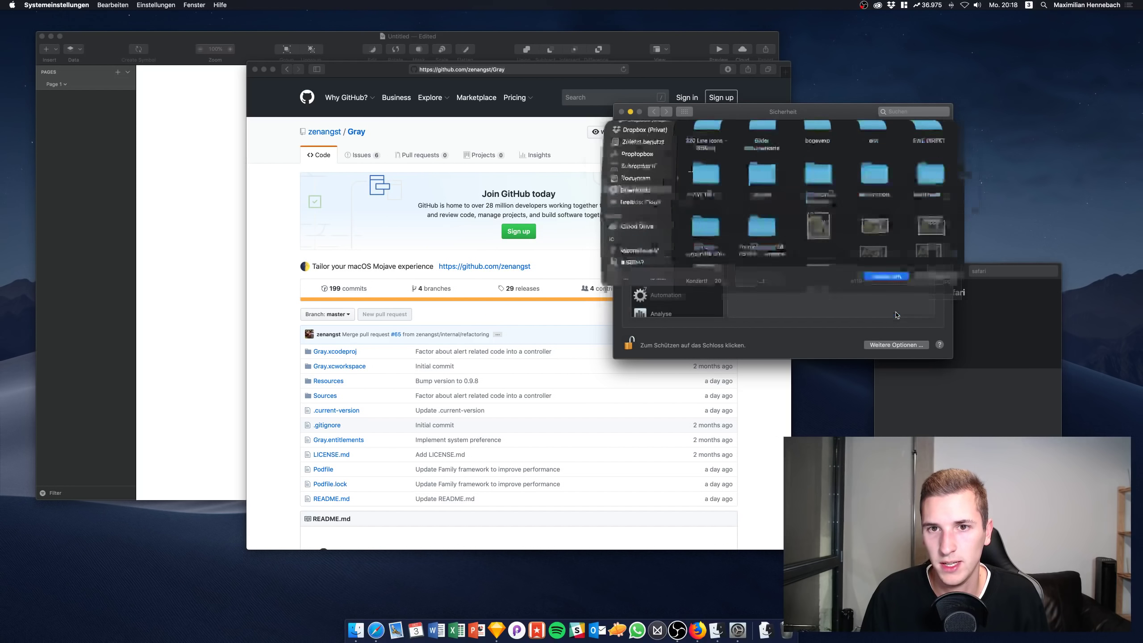
pyautogui.click(622, 112)
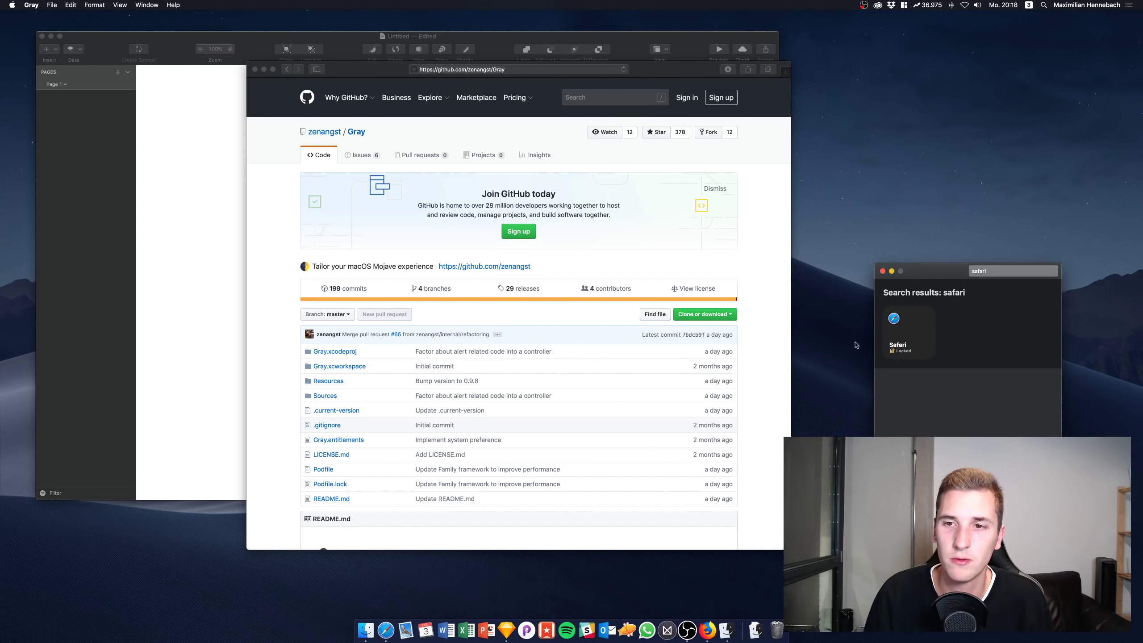
pyautogui.click(385, 74)
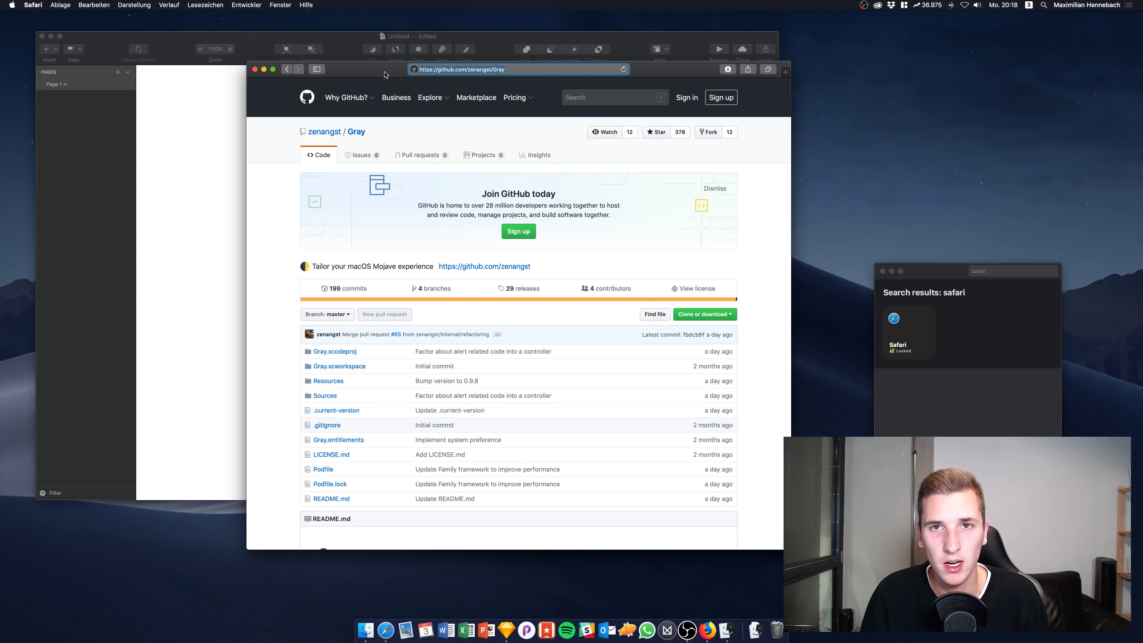
# Move the Safari window aside and close it
pyautogui.moveTo(385, 74); pyautogui.dragTo(404, 69)
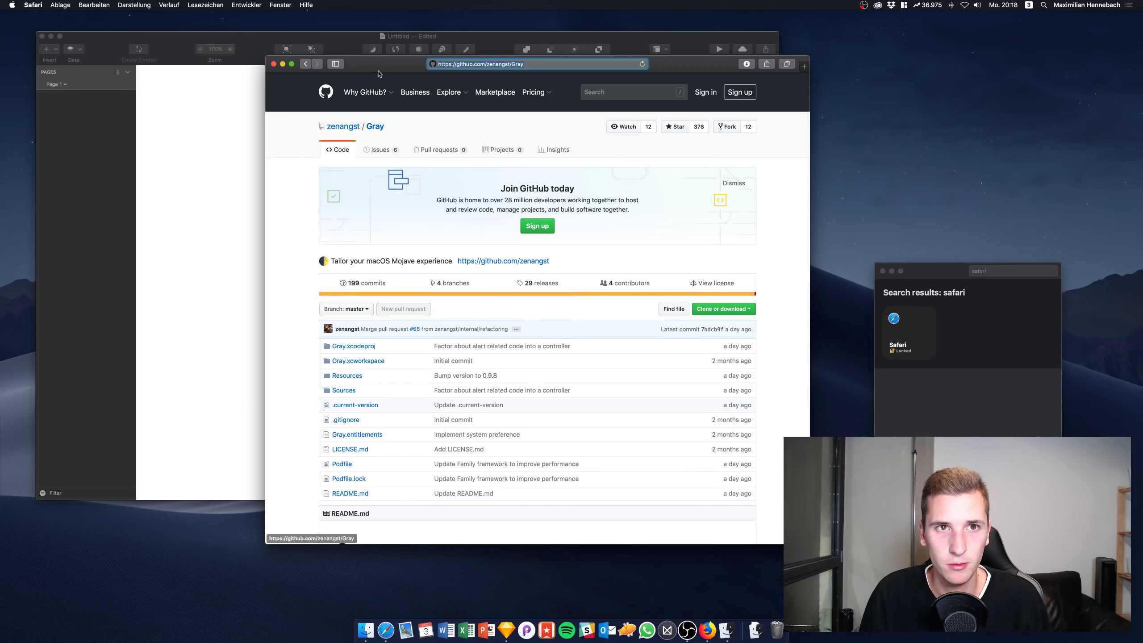
pyautogui.click(273, 64)
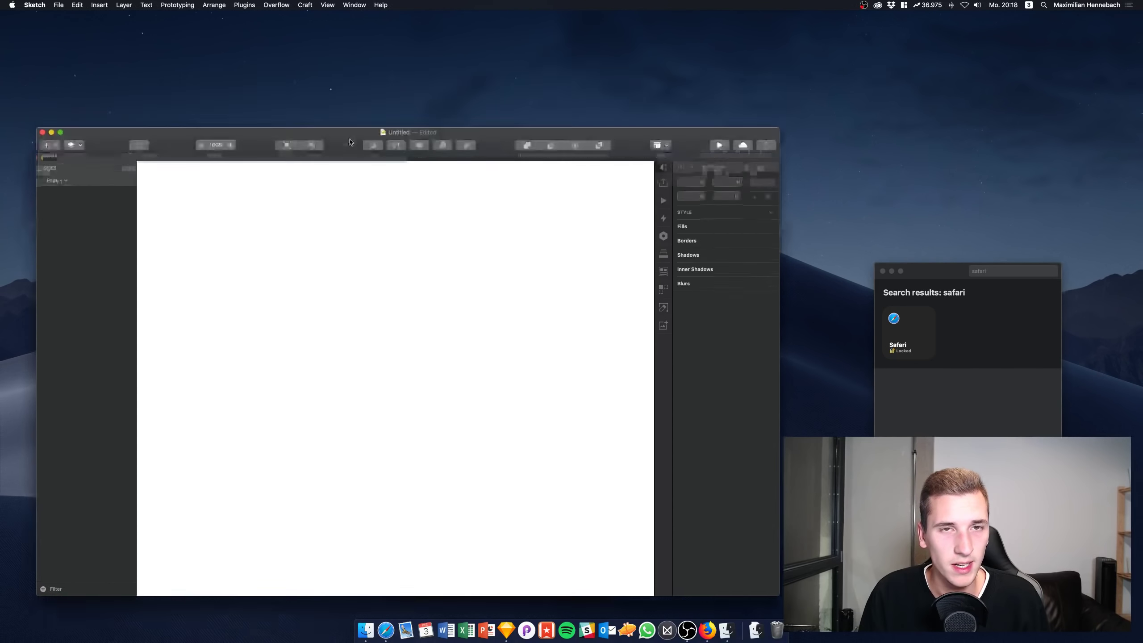
pyautogui.moveTo(351, 46)
pyautogui.mouseDown()
pyautogui.moveTo(483, 108)
pyautogui.moveTo(410, 44)
pyautogui.mouseUp()
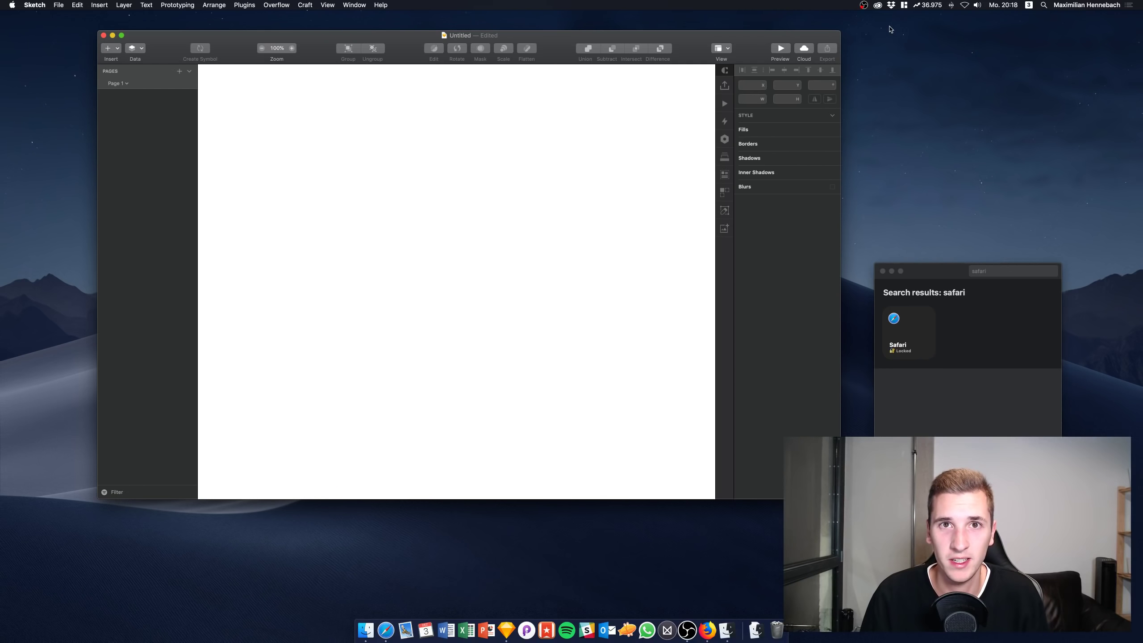
pyautogui.click(327, 4)
pyautogui.click(177, 4)
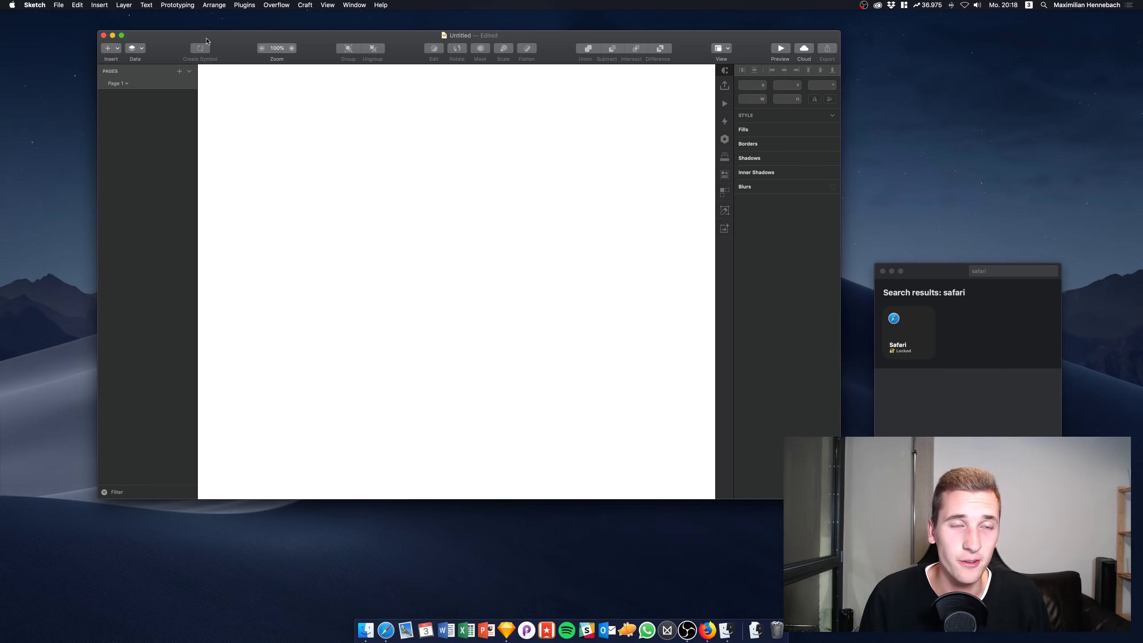
# Resize the Untitled Sketch window to nearly fill the screen
pyautogui.moveTo(235, 44)
pyautogui.mouseDown()
pyautogui.moveTo(533, 198)
pyautogui.moveTo(465, 136)
pyautogui.moveTo(514, 144)
pyautogui.mouseUp()
pyautogui.moveTo(379, 131); pyautogui.dragTo(69, 35)
pyautogui.moveTo(254, 62); pyautogui.dragTo(244, 43)
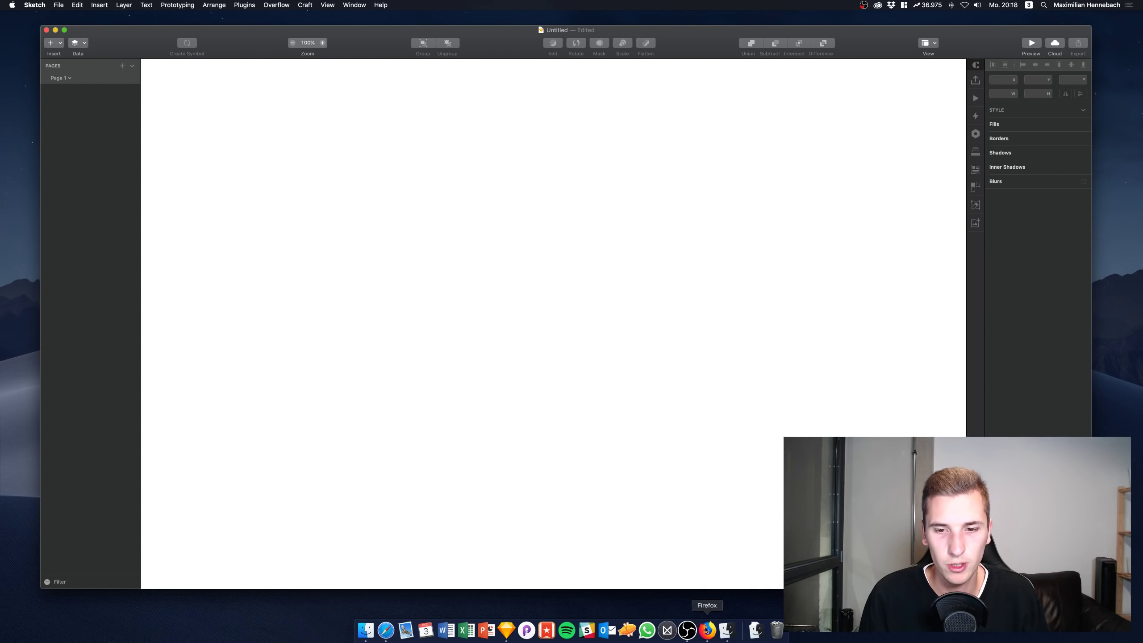
pyautogui.rightClick(727, 630)
pyautogui.click(731, 605)
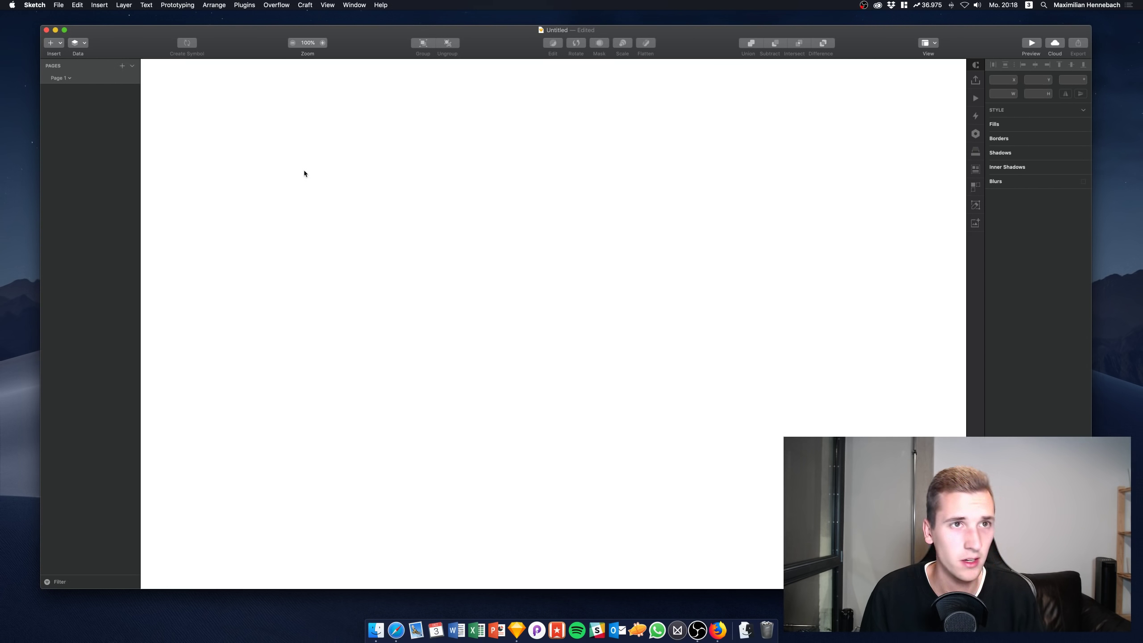
# Open arielverber.com in Safari
pyautogui.click(396, 631)
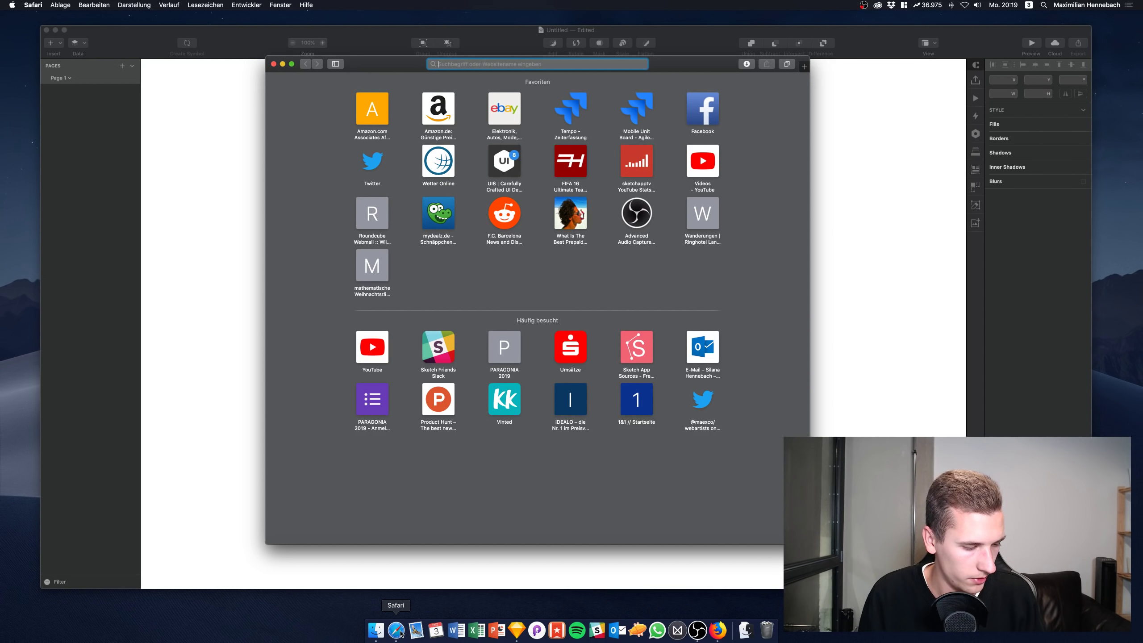
pyautogui.write('arielverber.com')
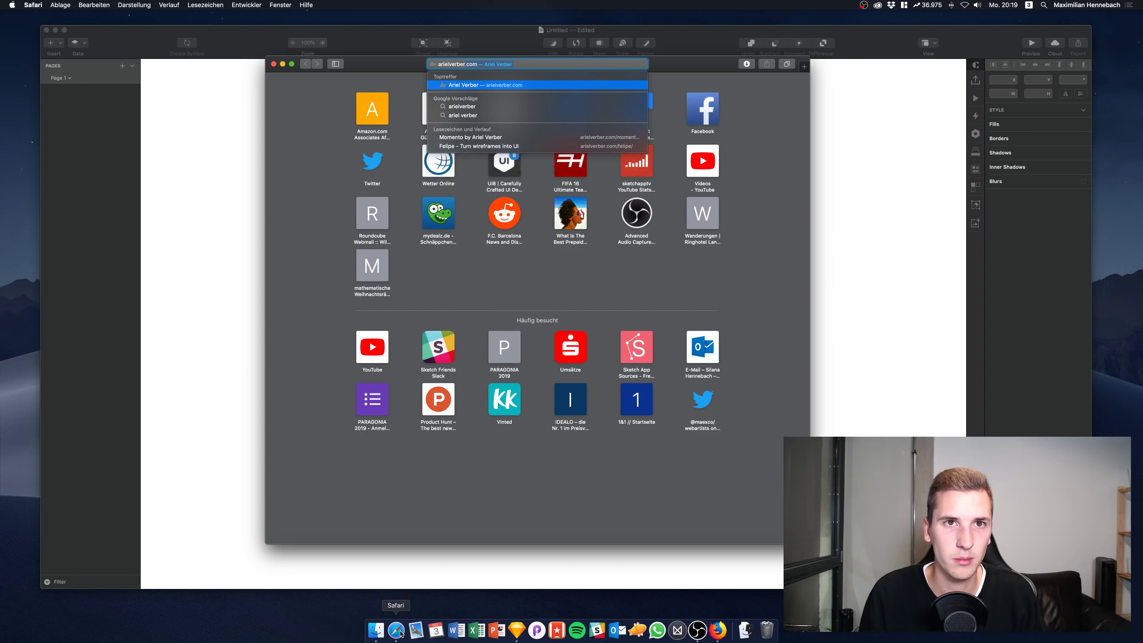
pyautogui.press('Down')
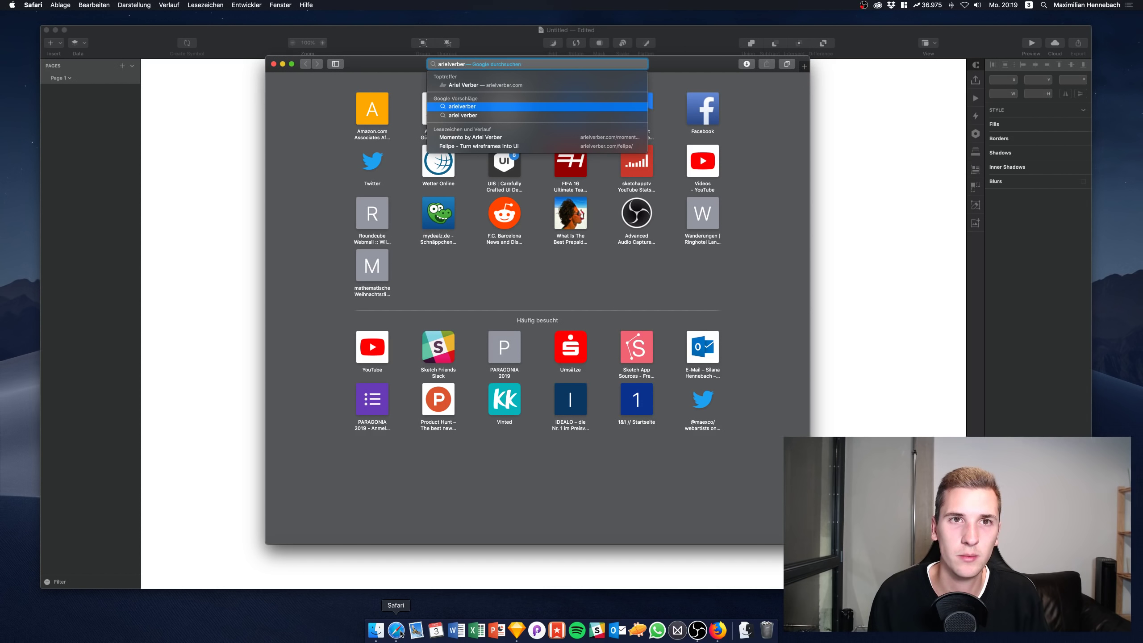
pyautogui.write('.com/felipe/')
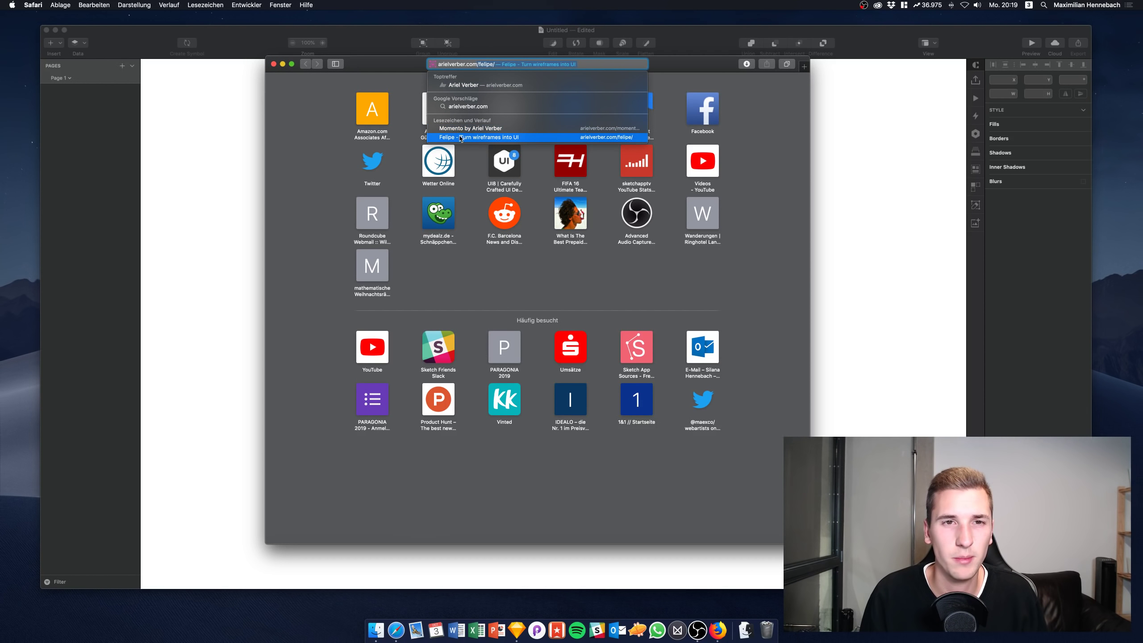
pyautogui.click(460, 138)
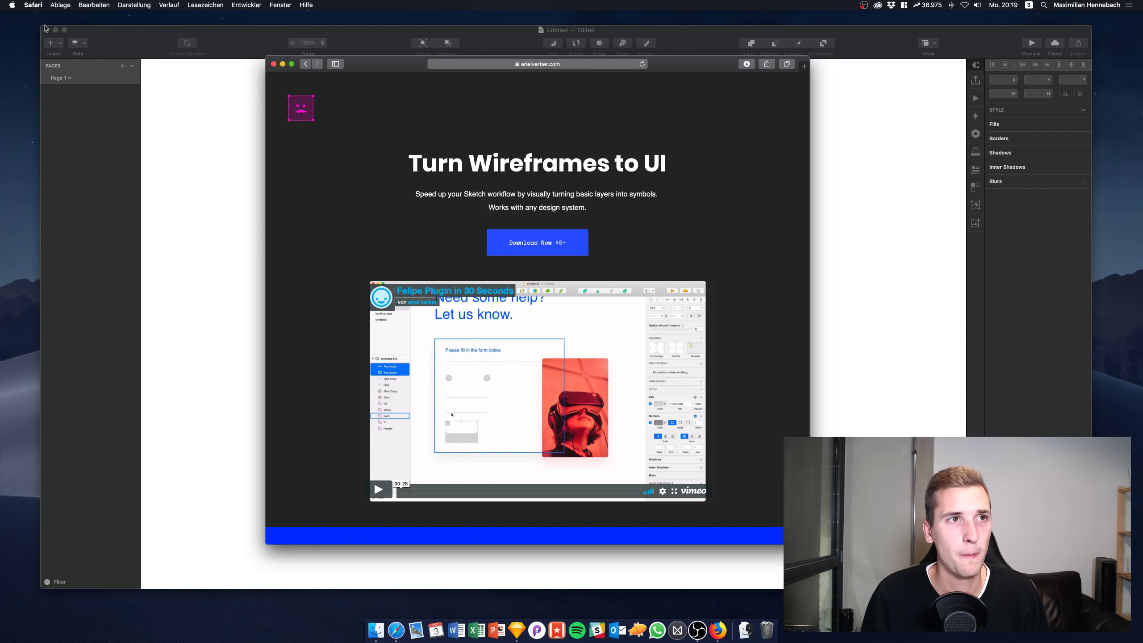
# Close Sketch's Untitled document, deleting it, and bring the plugin page back
pyautogui.press('super+w')
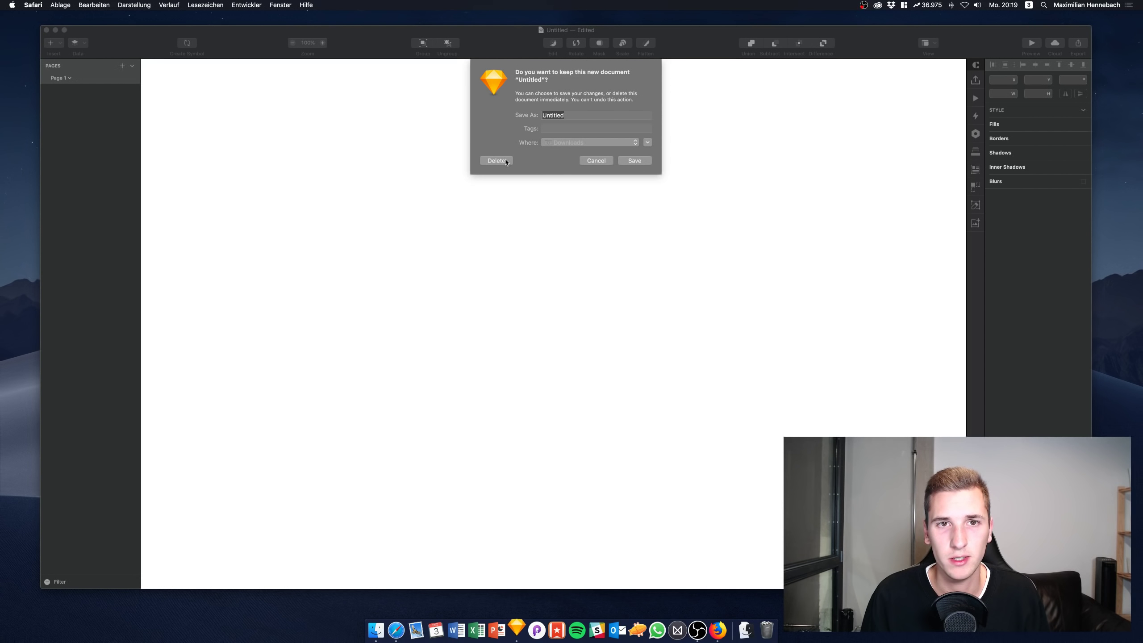
pyautogui.click(495, 158)
pyautogui.click(391, 67)
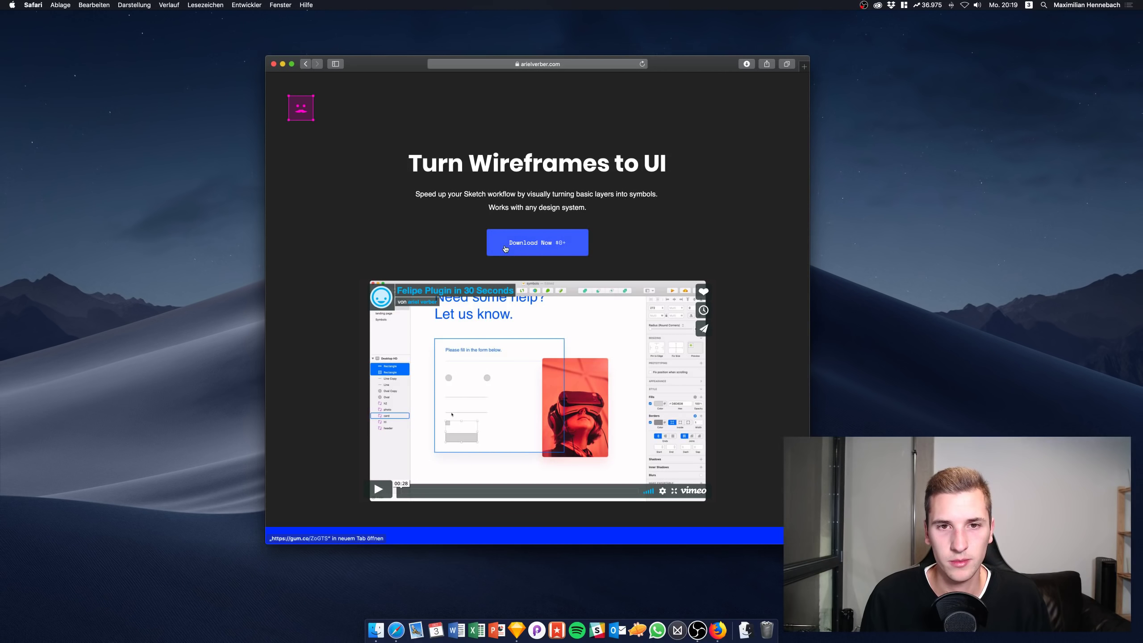
pyautogui.scroll(-10, 505, 249)
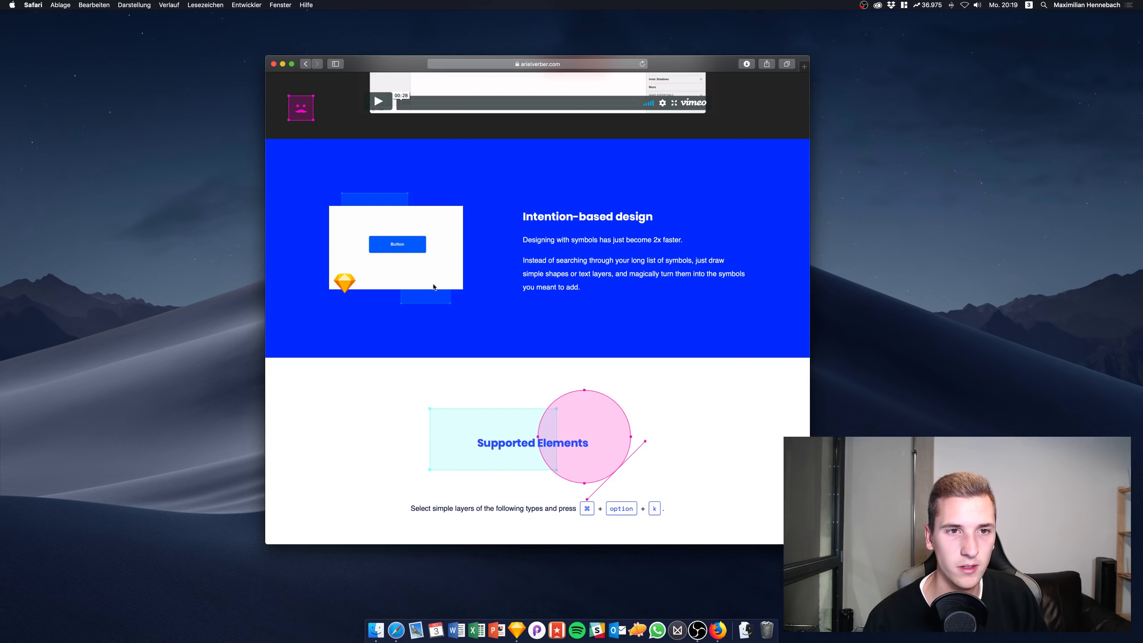
pyautogui.scroll(-5, 524, 327)
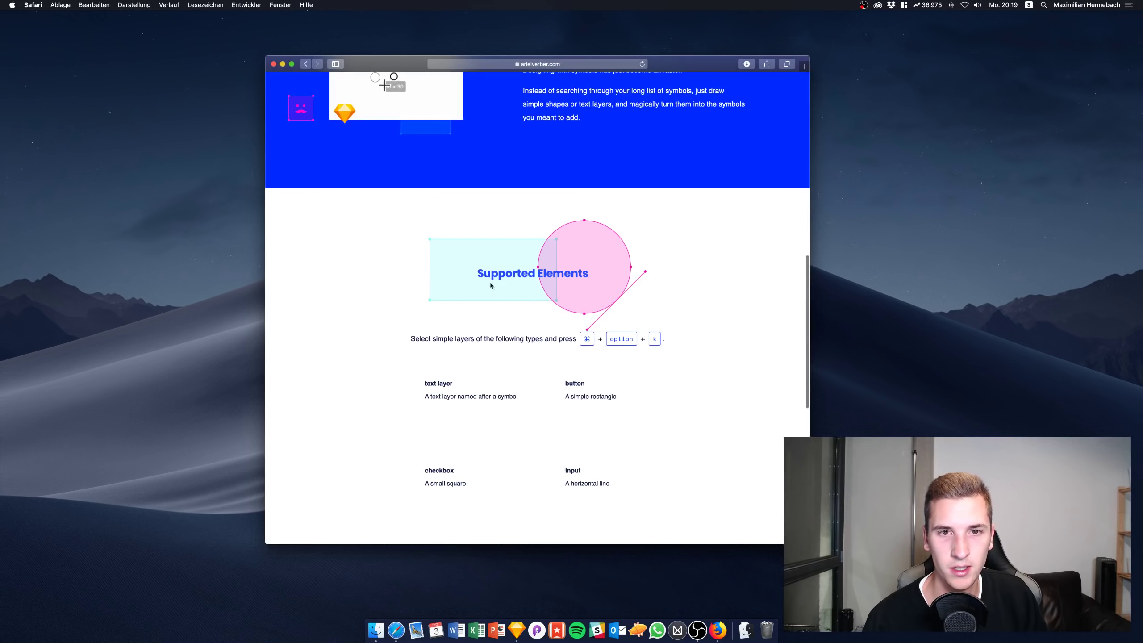
pyautogui.scroll(-3, 540, 267)
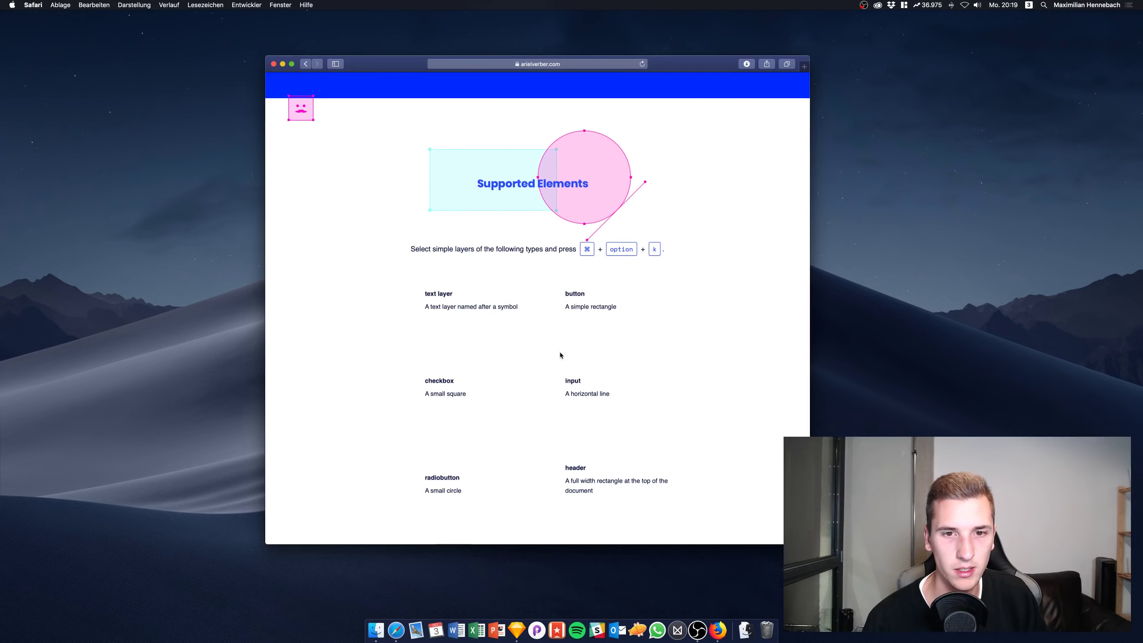
pyautogui.scroll(-4, 561, 356)
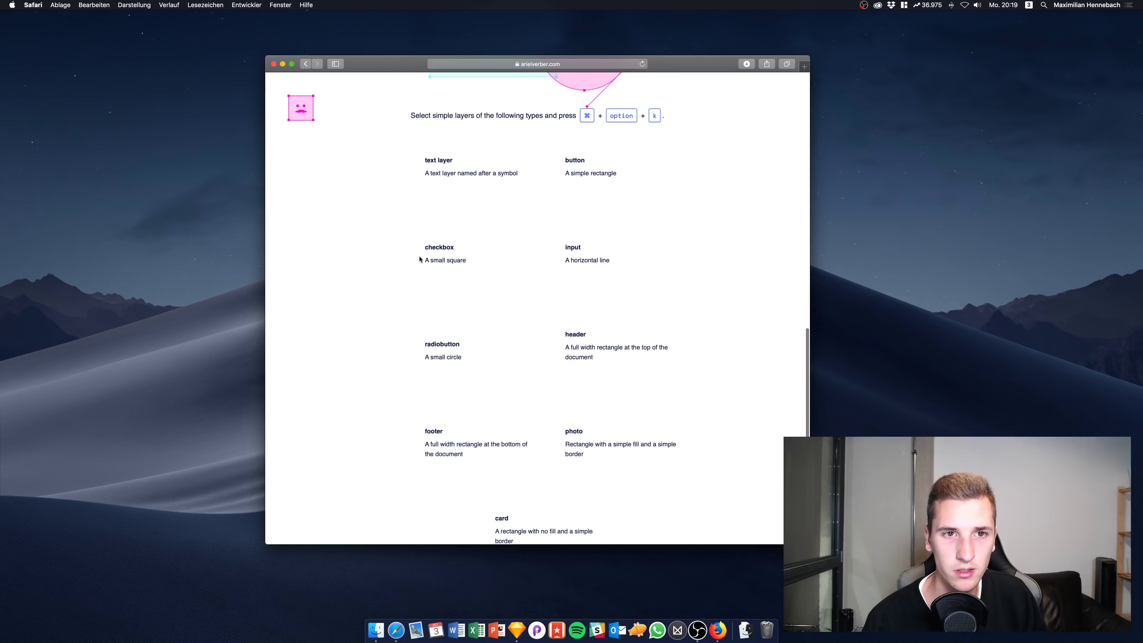
pyautogui.scroll(3, 435, 234)
pyautogui.scroll(-7, 495, 203)
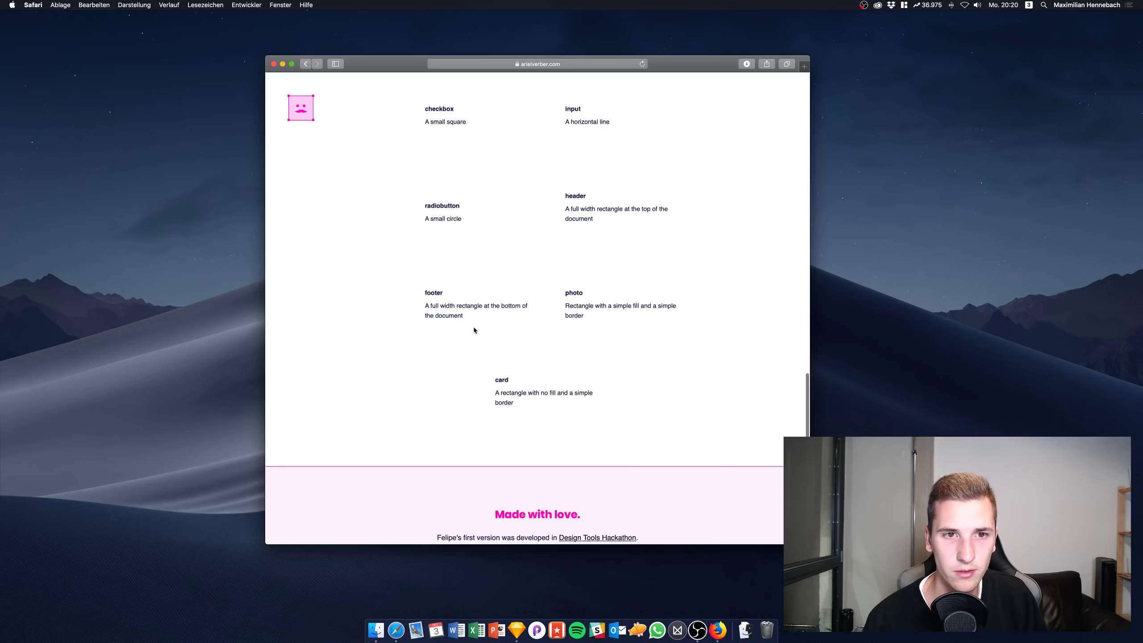
pyautogui.scroll(-2, 488, 315)
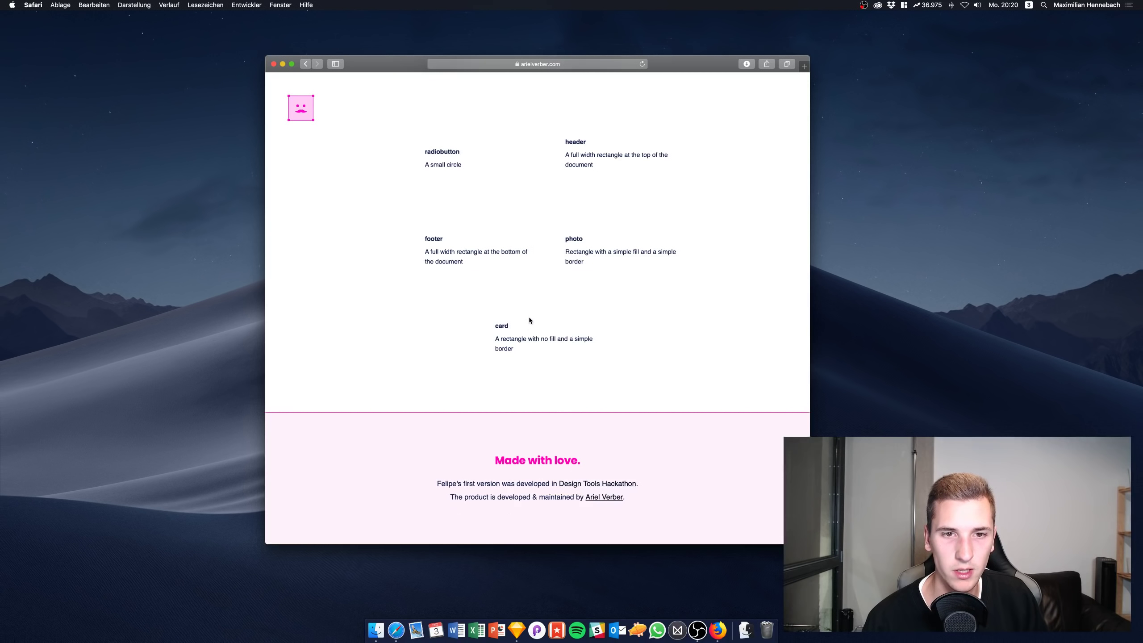
pyautogui.scroll(15, 530, 320)
pyautogui.scroll(-5, 529, 319)
# Open the Felipe plugin purchase form and leave the price at 0+
pyautogui.scroll(15, 527, 317)
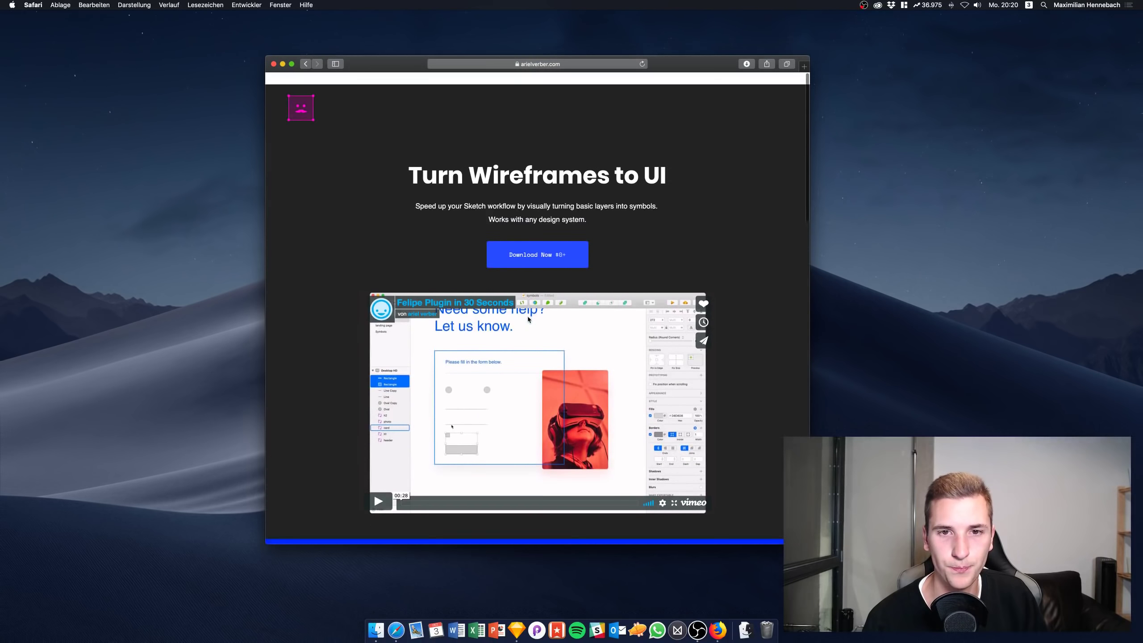
pyautogui.click(549, 254)
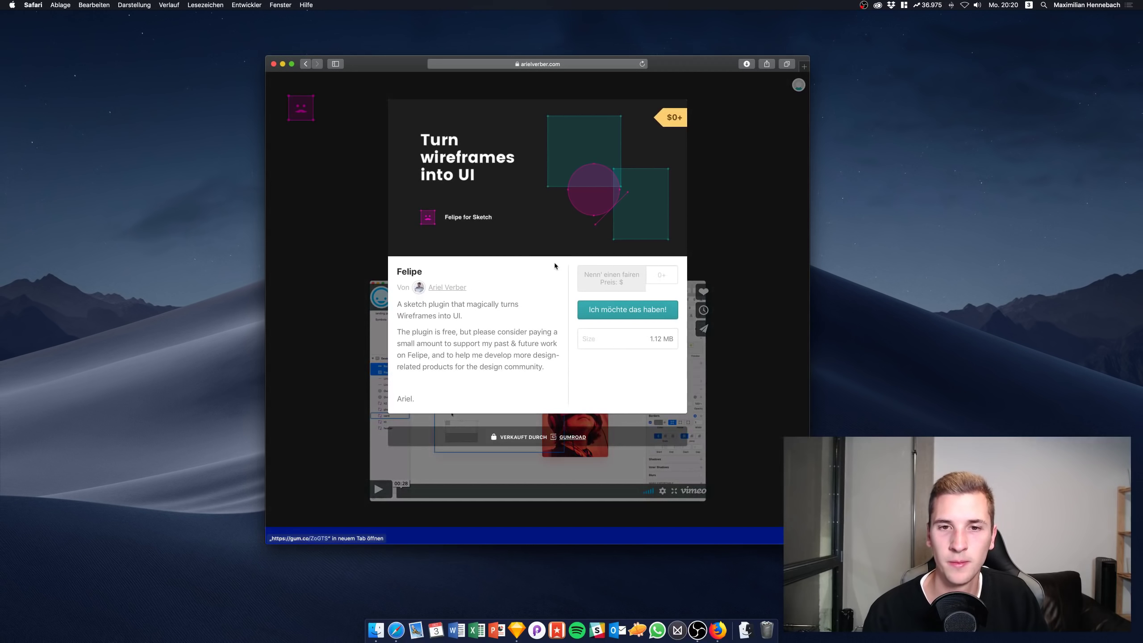
pyautogui.click(661, 275)
pyautogui.write('0')
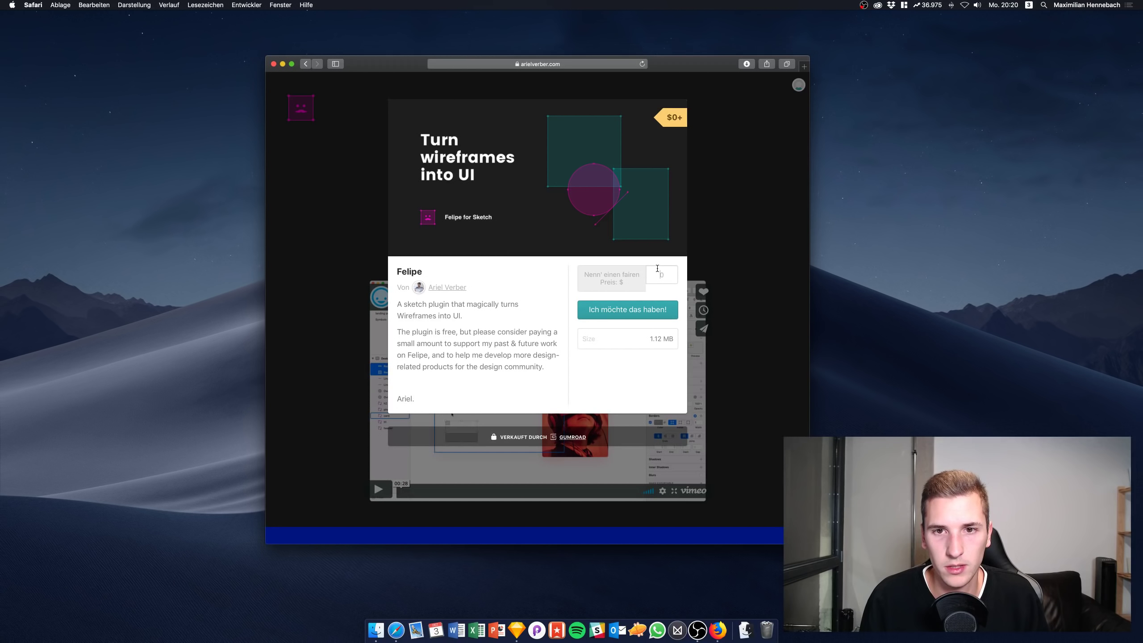
pyautogui.press('BackSpace')
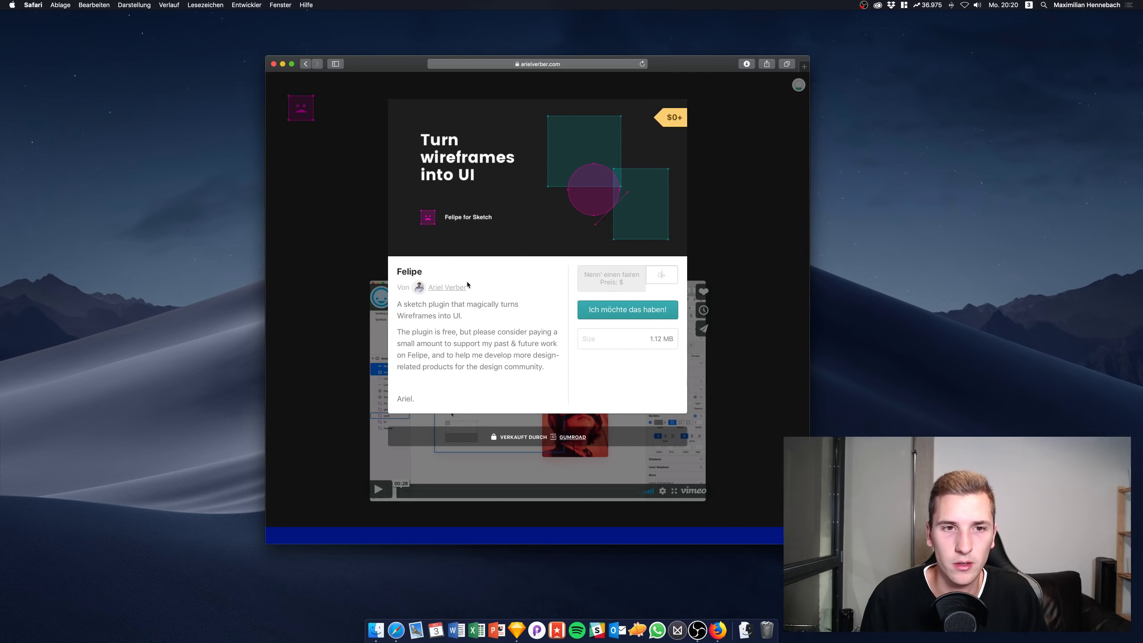
pyautogui.moveTo(442, 290)
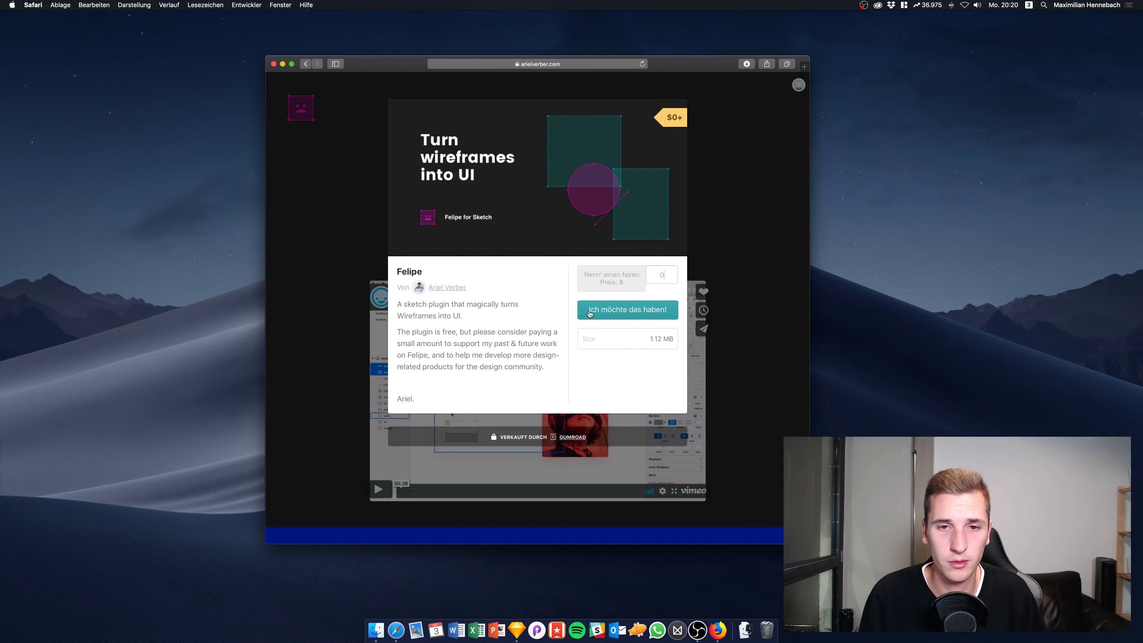
# Check out for free with an e-mail address and open the download page
pyautogui.click(616, 316)
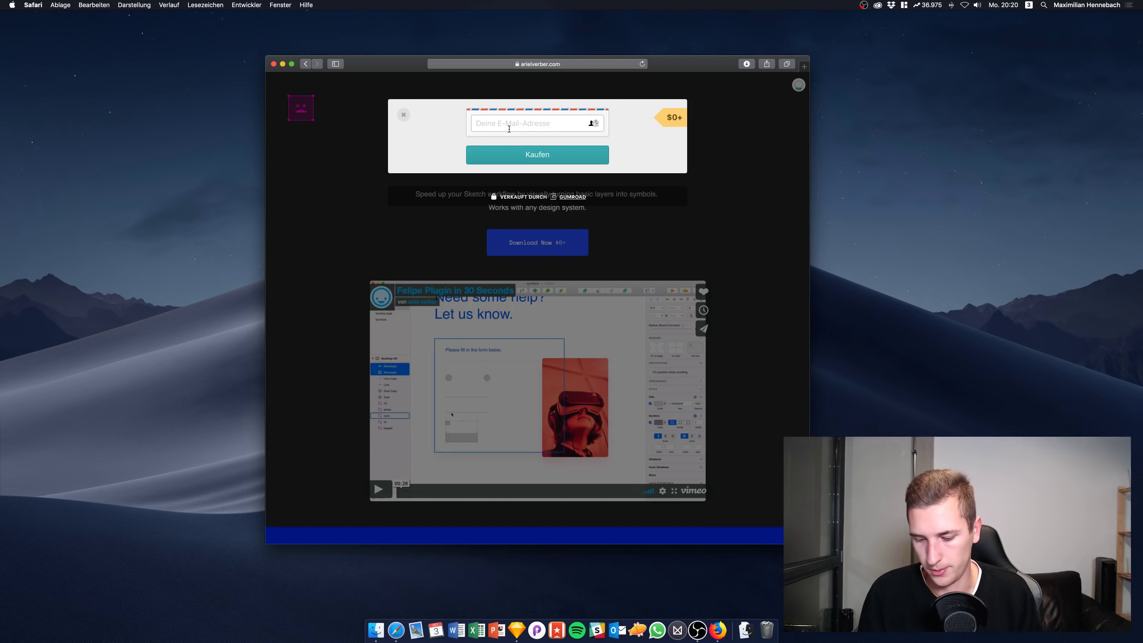
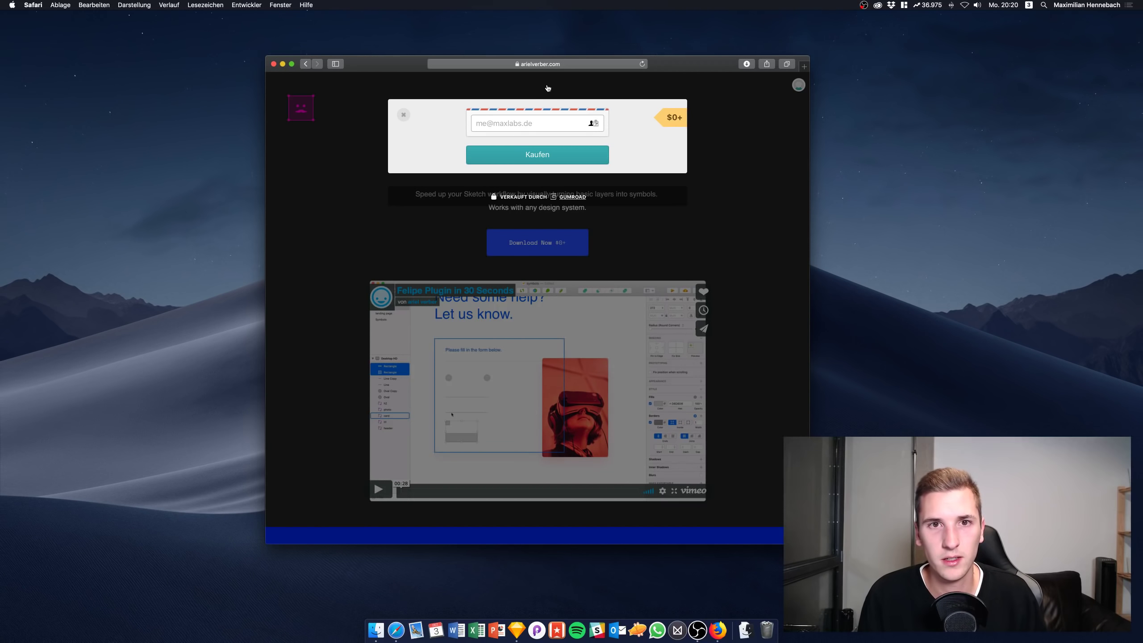
pyautogui.click(536, 155)
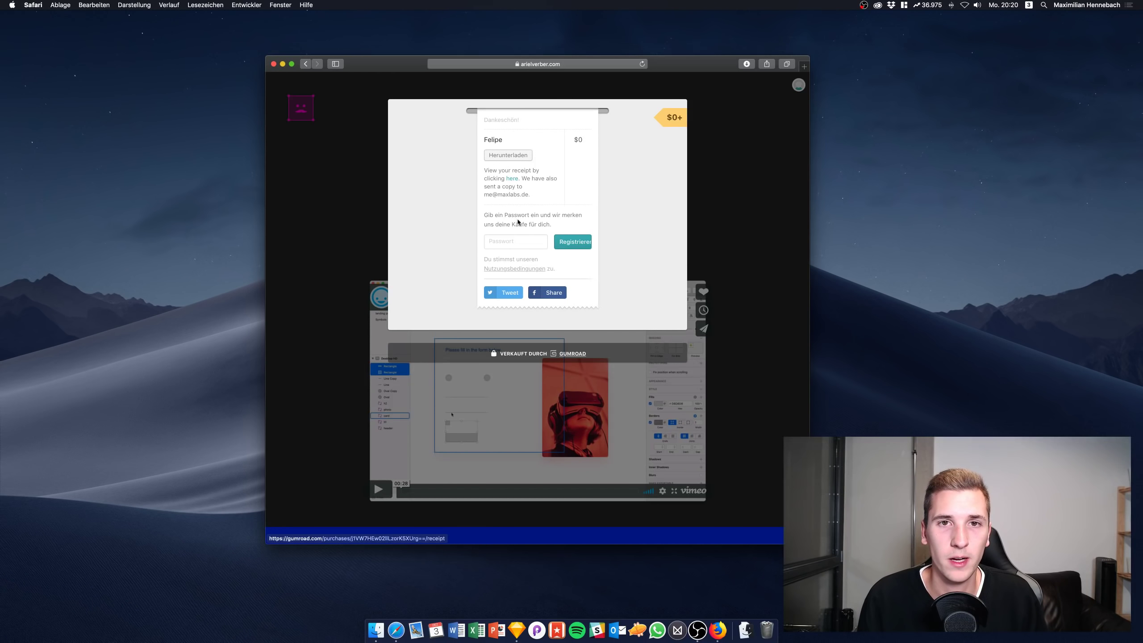
pyautogui.click(503, 157)
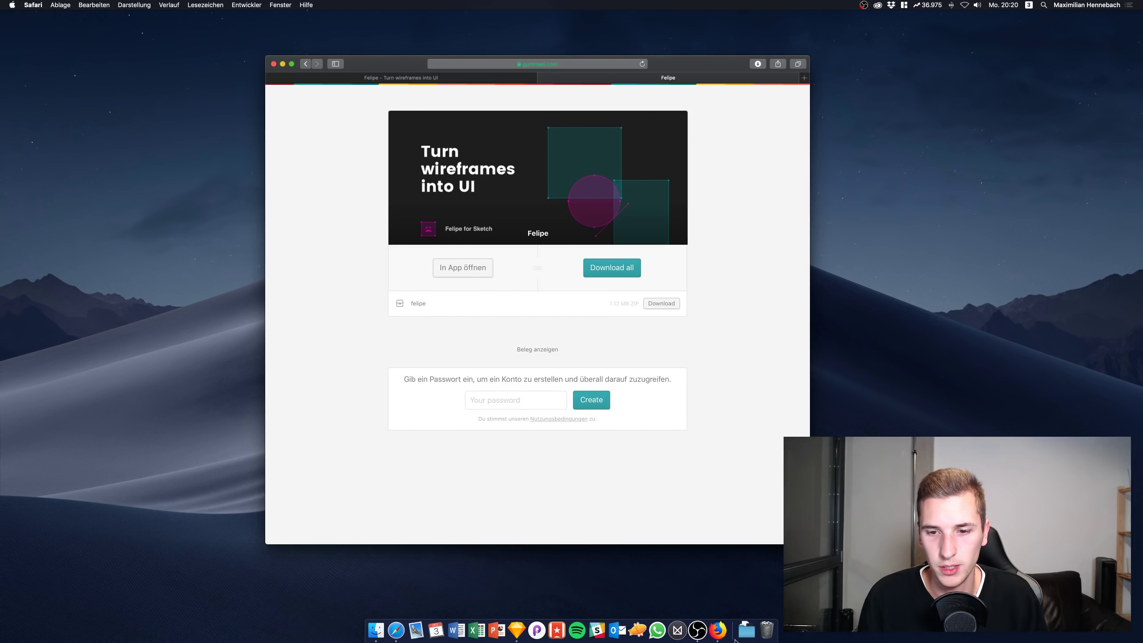
# Install felipe.sketchplugin from the downloaded felipe folder and open example-file
pyautogui.click(745, 632)
pyautogui.click(742, 596)
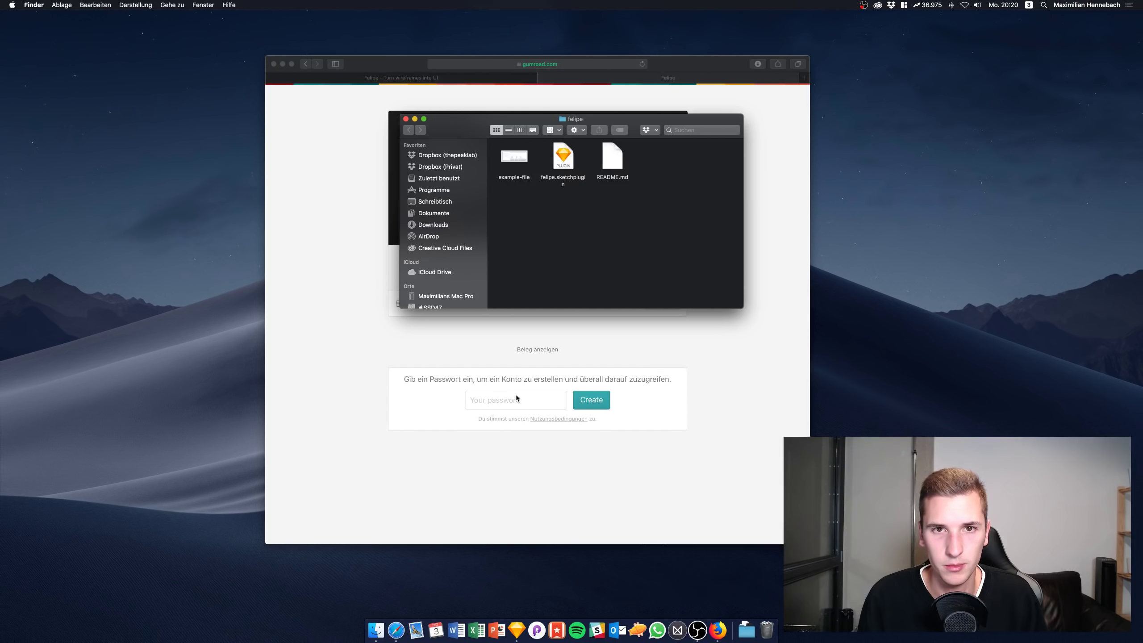
pyautogui.doubleClick(546, 175)
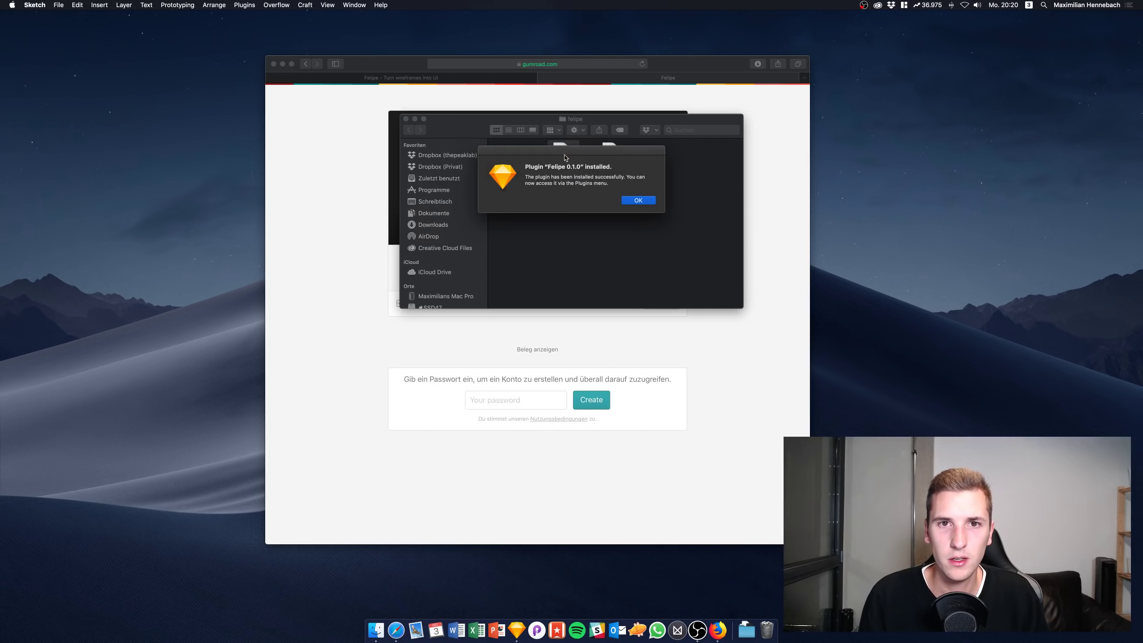
pyautogui.click(632, 200)
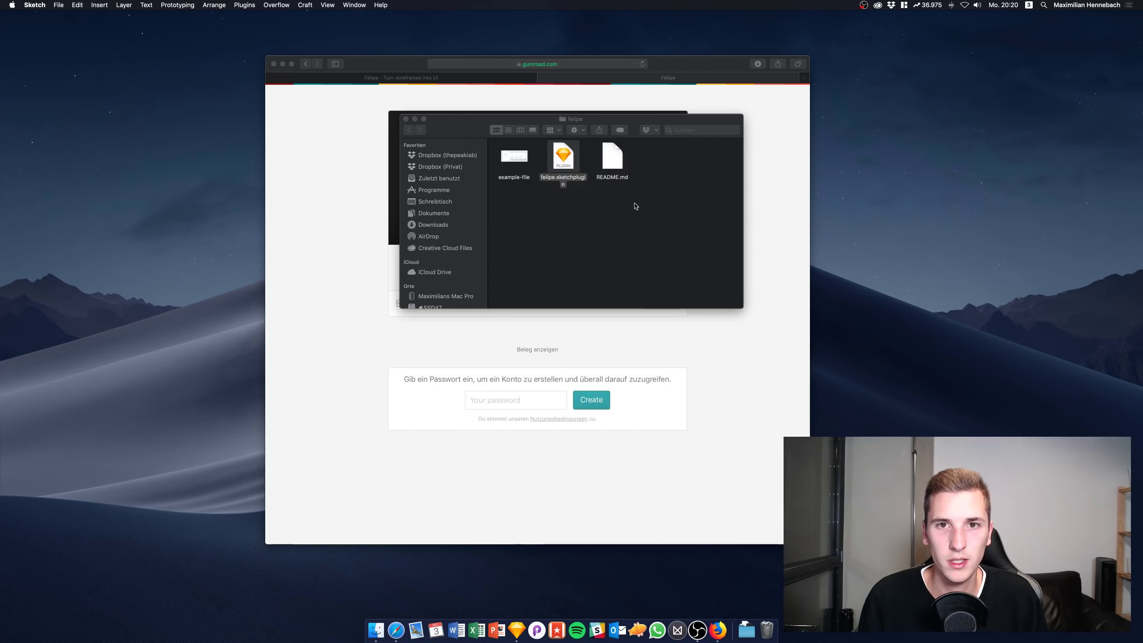
pyautogui.doubleClick(517, 158)
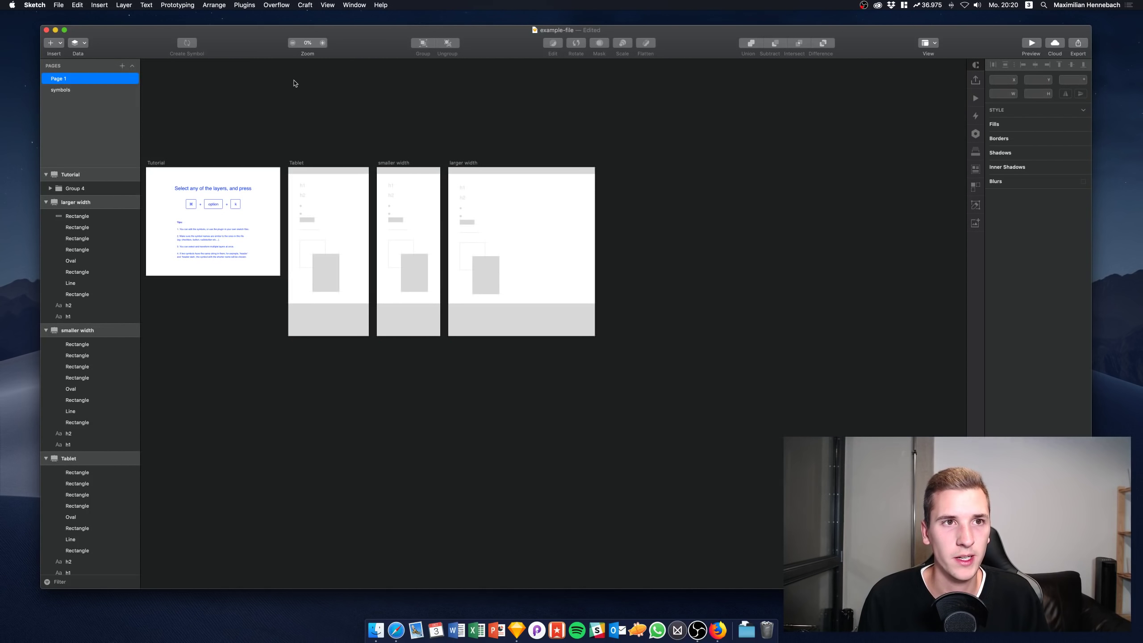
# Deselect the tutorial group and scroll until the Tutorial and Tablet artboards are visible
pyautogui.scroll(5, 360, 179)
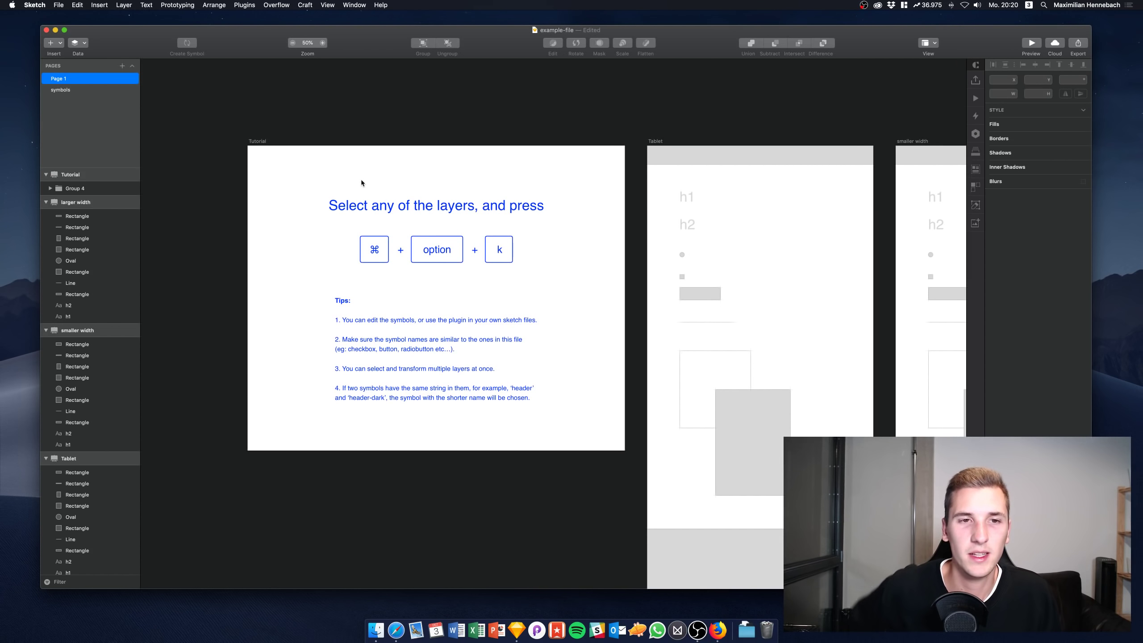
pyautogui.click(360, 242)
pyautogui.click(314, 175)
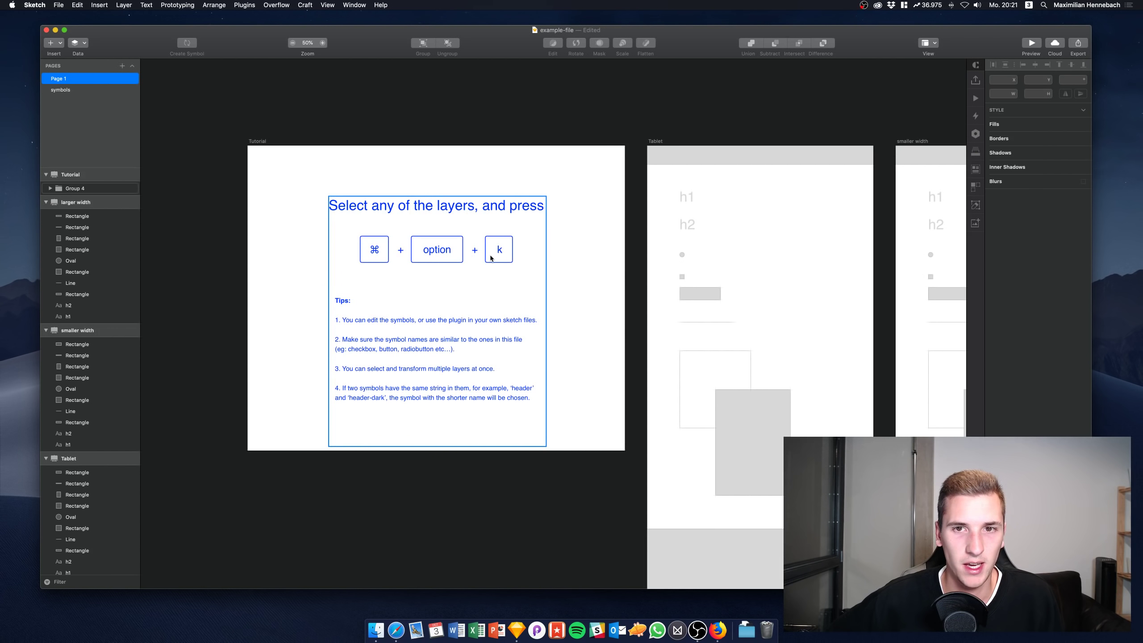
pyautogui.hscroll(3, 450, 270)
pyautogui.scroll(-2, 450, 270)
pyautogui.scroll(-1, 334, 275)
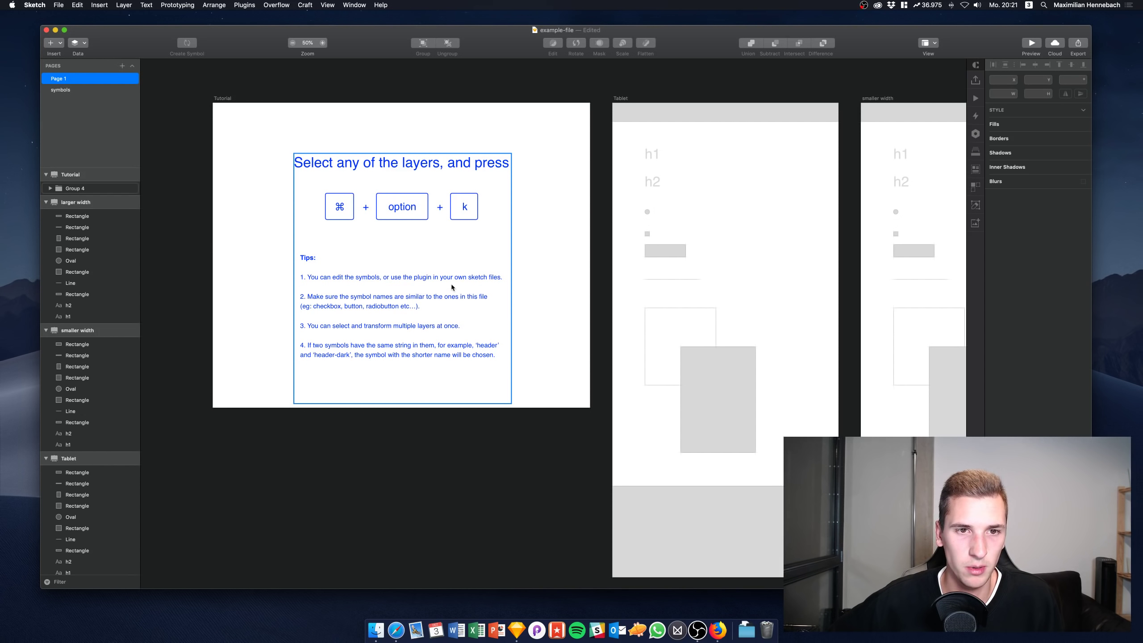
pyautogui.scroll(-5, 374, 279)
pyautogui.hscroll(3, 373, 279)
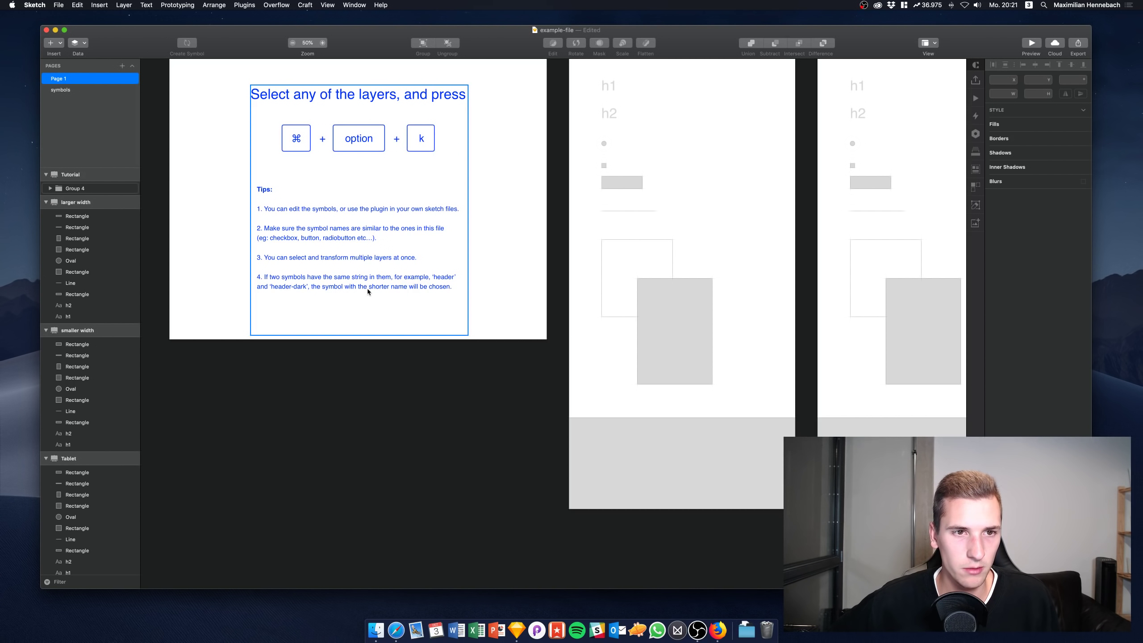
pyautogui.click(467, 289)
pyautogui.scroll(5, 467, 288)
pyautogui.hscroll(3, 468, 291)
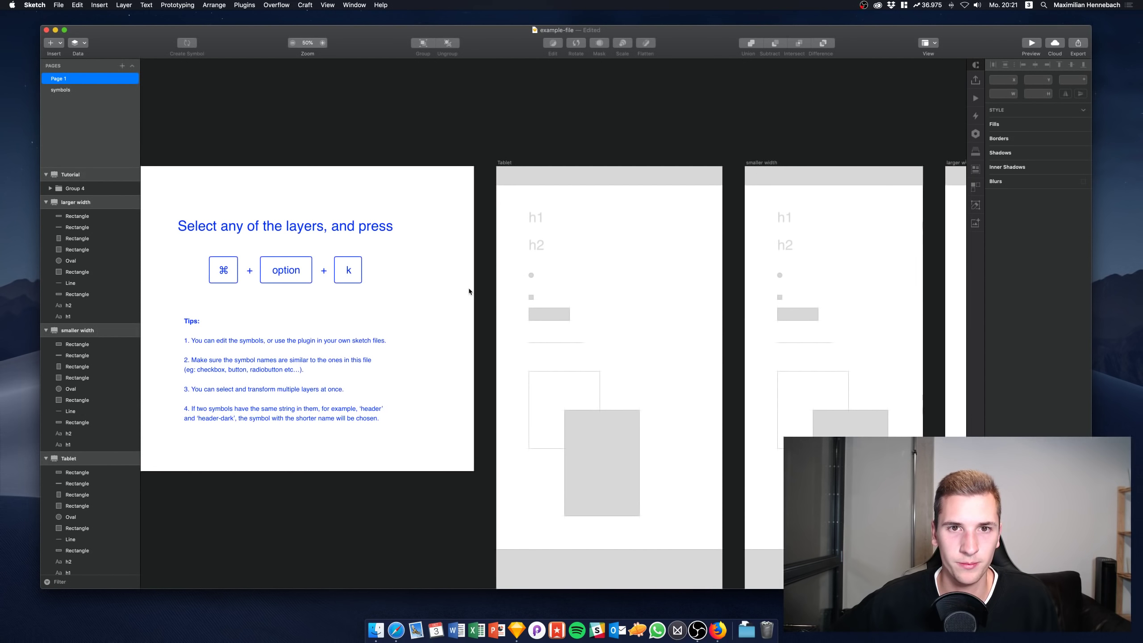
pyautogui.hscroll(-1, 468, 291)
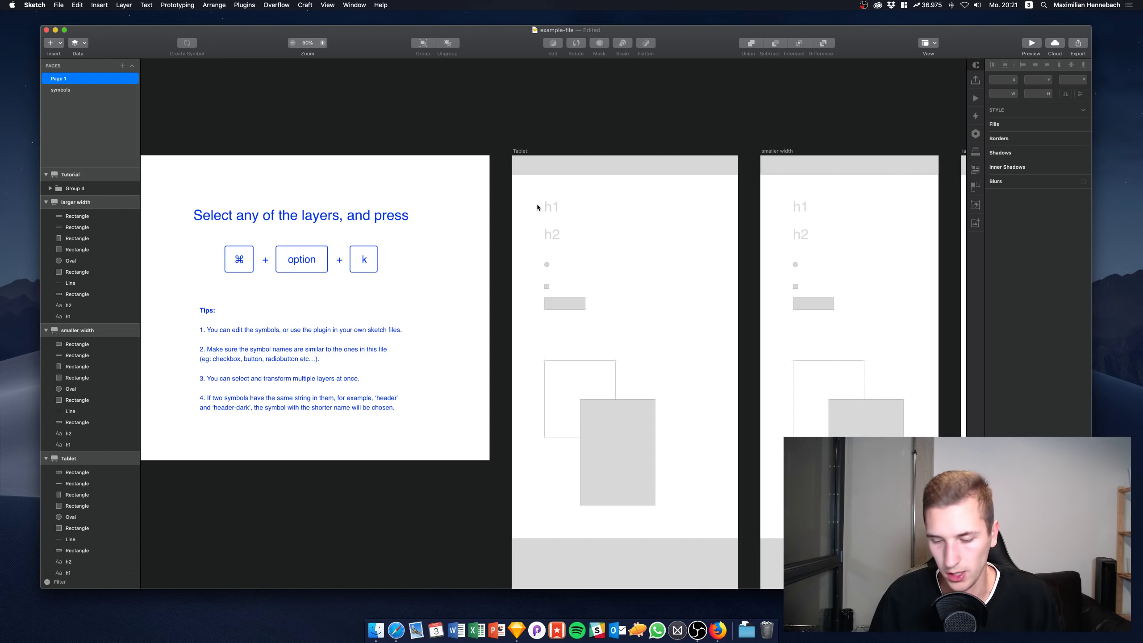
# Turn the Tablet artboard's h1 text and grey bar into heading and Button symbols
pyautogui.scroll(3, 533, 235)
pyautogui.click(563, 192)
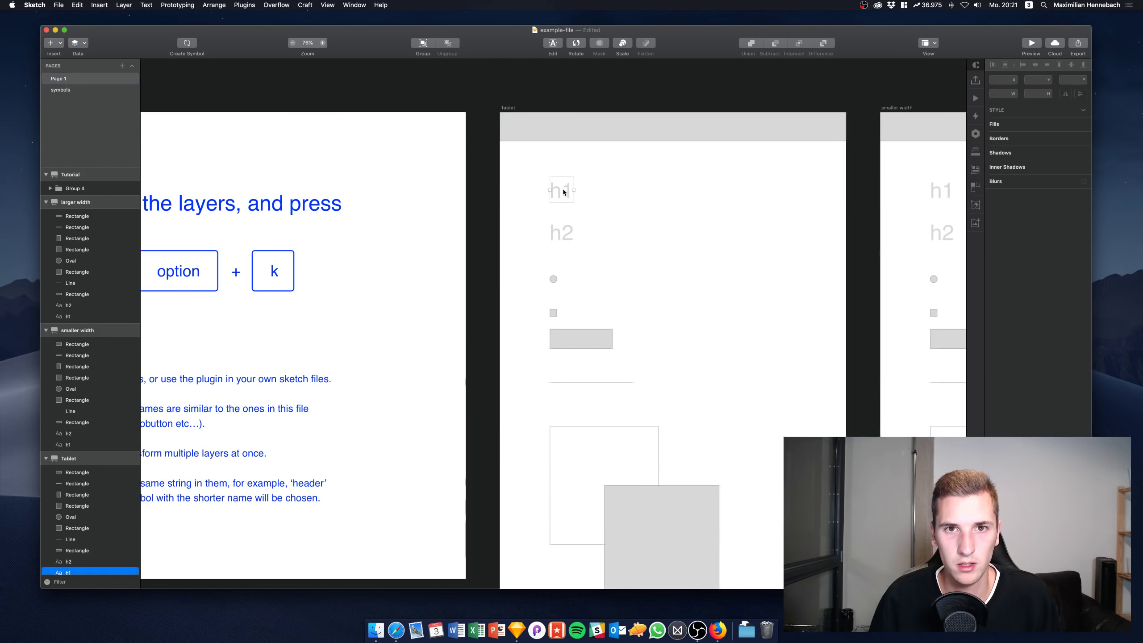
pyautogui.hotkey('alt', 'k')
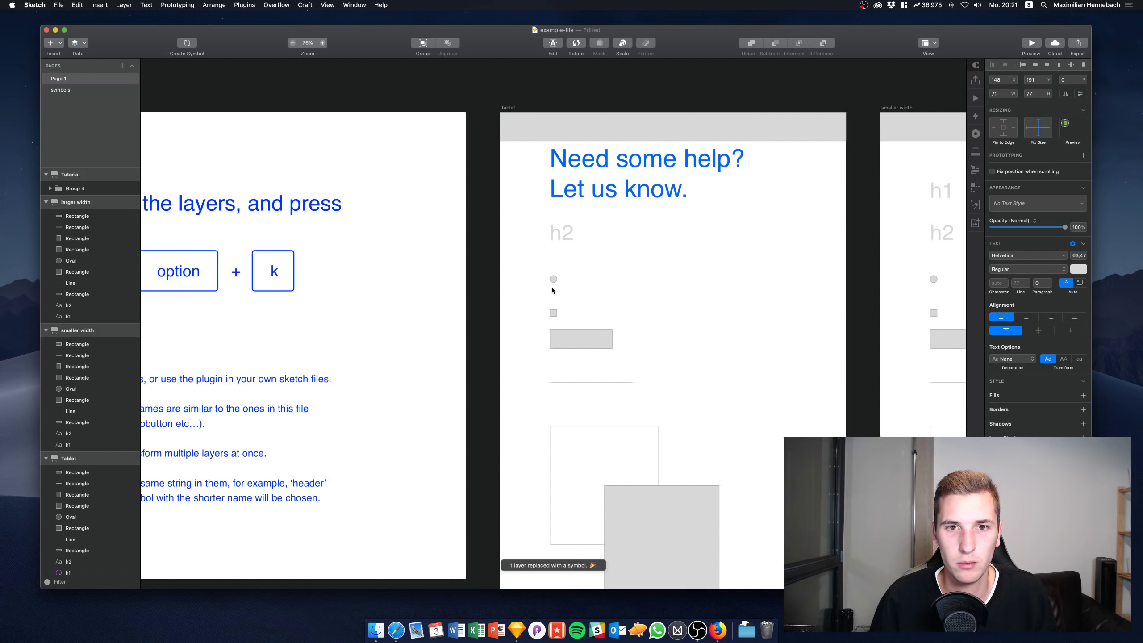
pyautogui.click(553, 278)
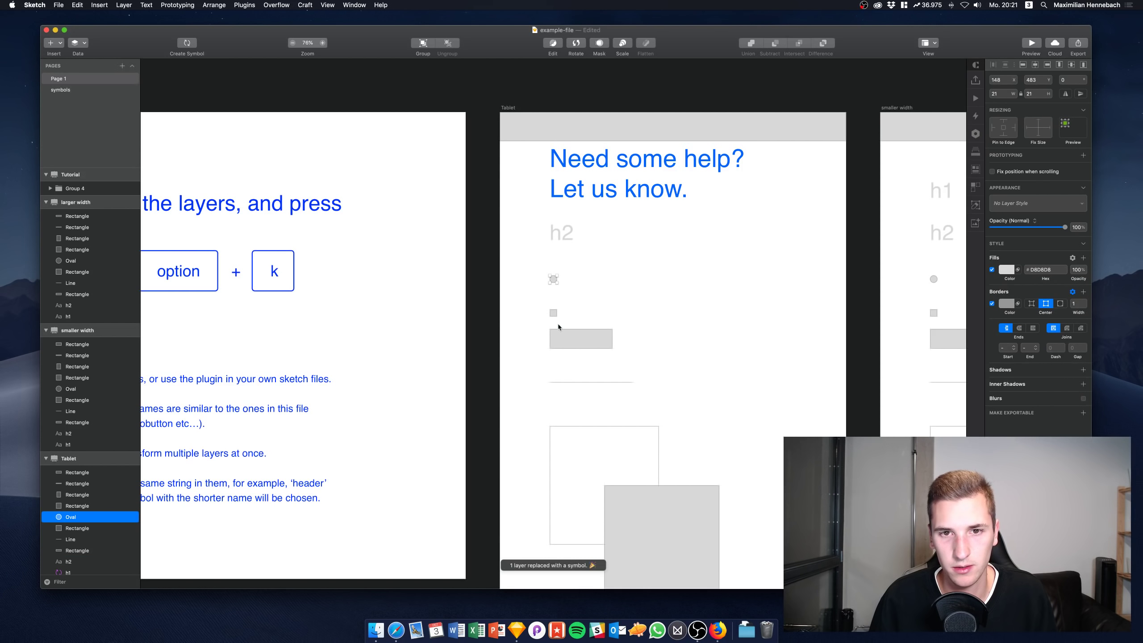
pyautogui.click(562, 343)
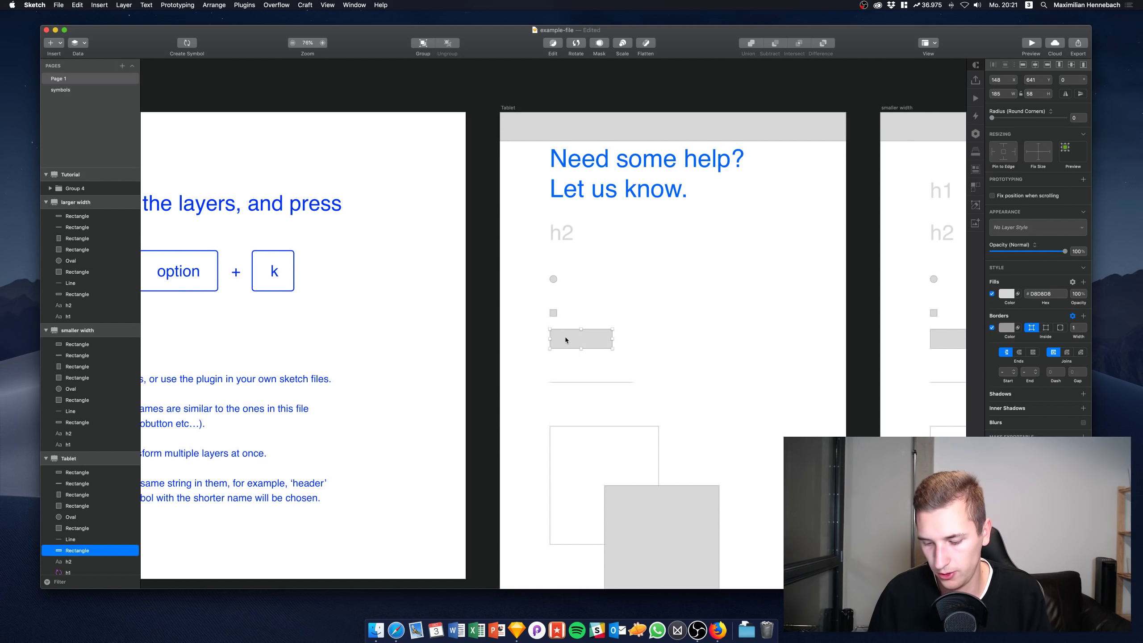
pyautogui.hotkey('alt', 'k')
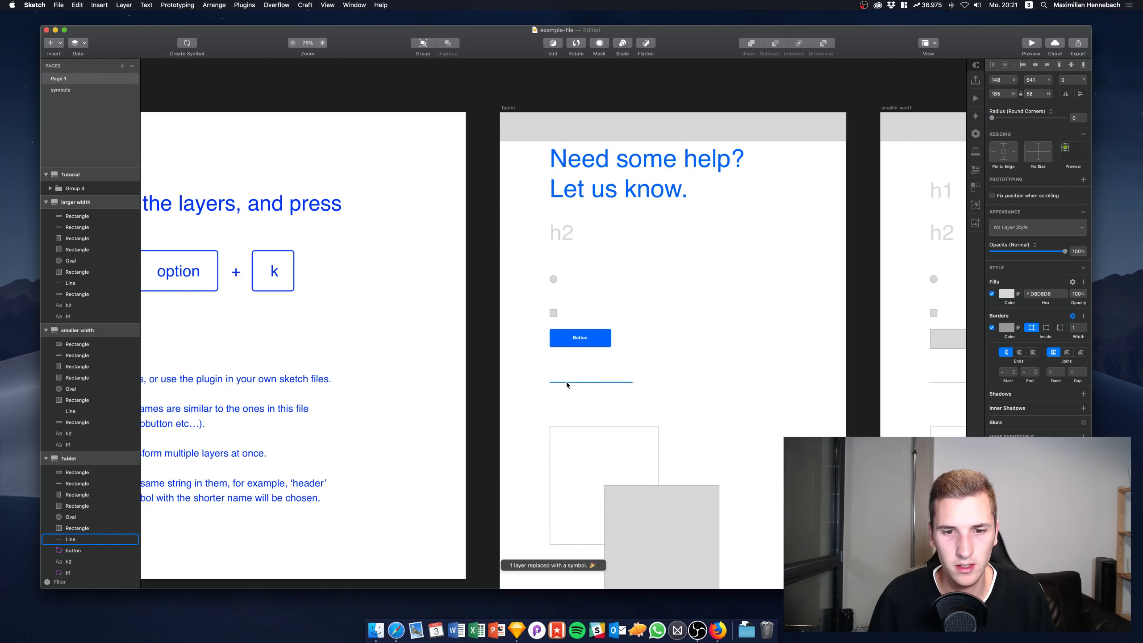
# Turn the line under the Button into the input symbol and view the symbols page
pyautogui.click(567, 383)
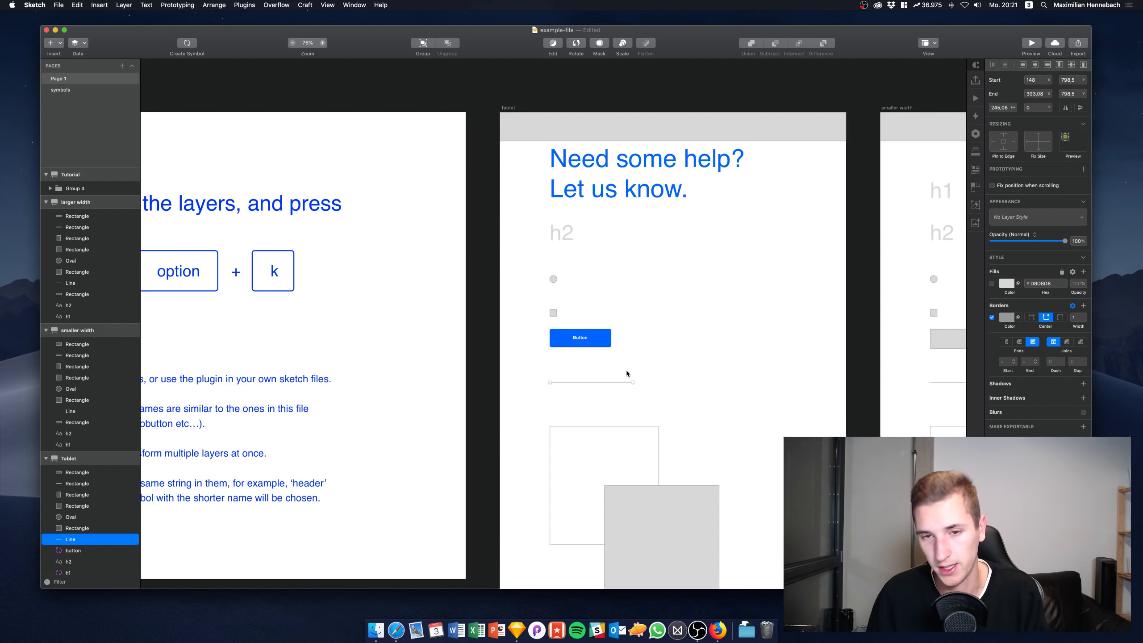
pyautogui.press('alt')
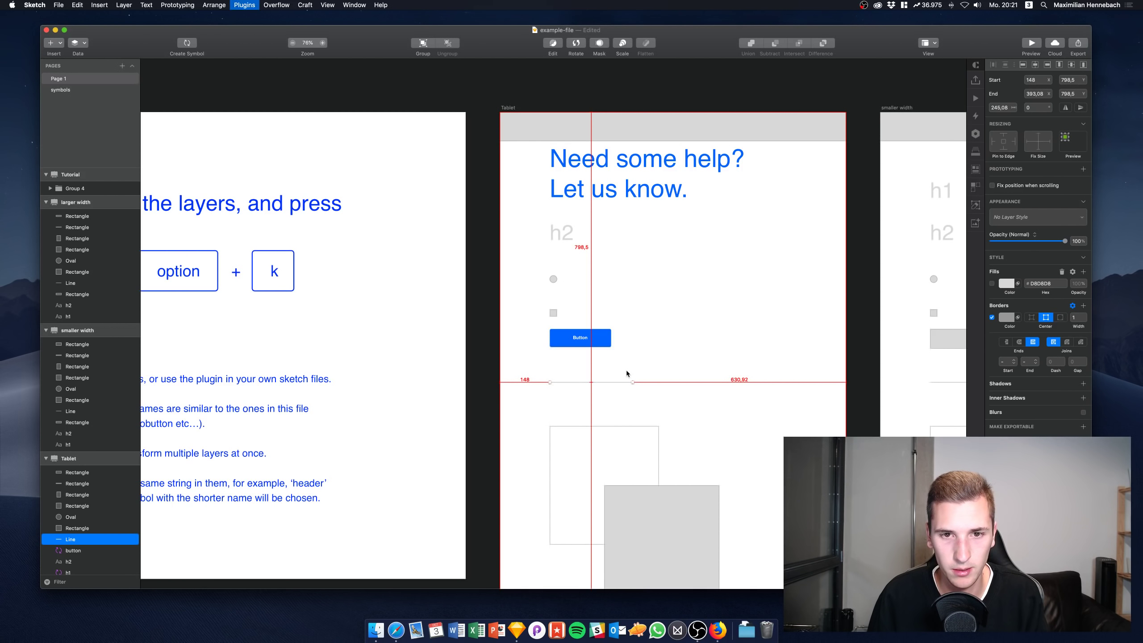
pyautogui.hotkey('alt', 'k')
pyautogui.click(132, 153)
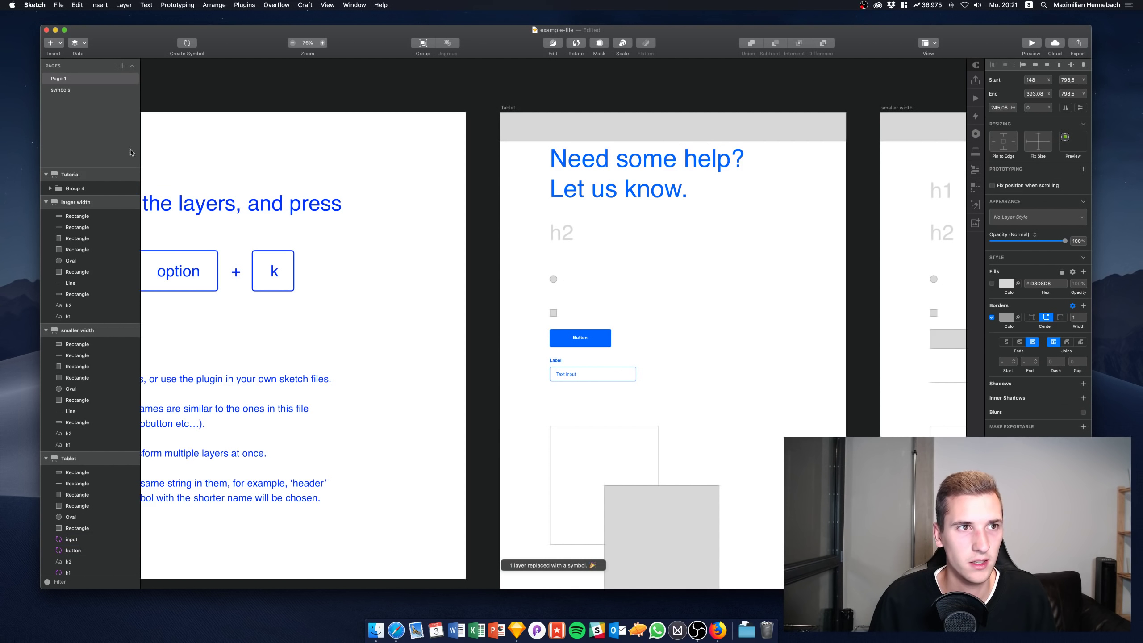
pyautogui.click(58, 90)
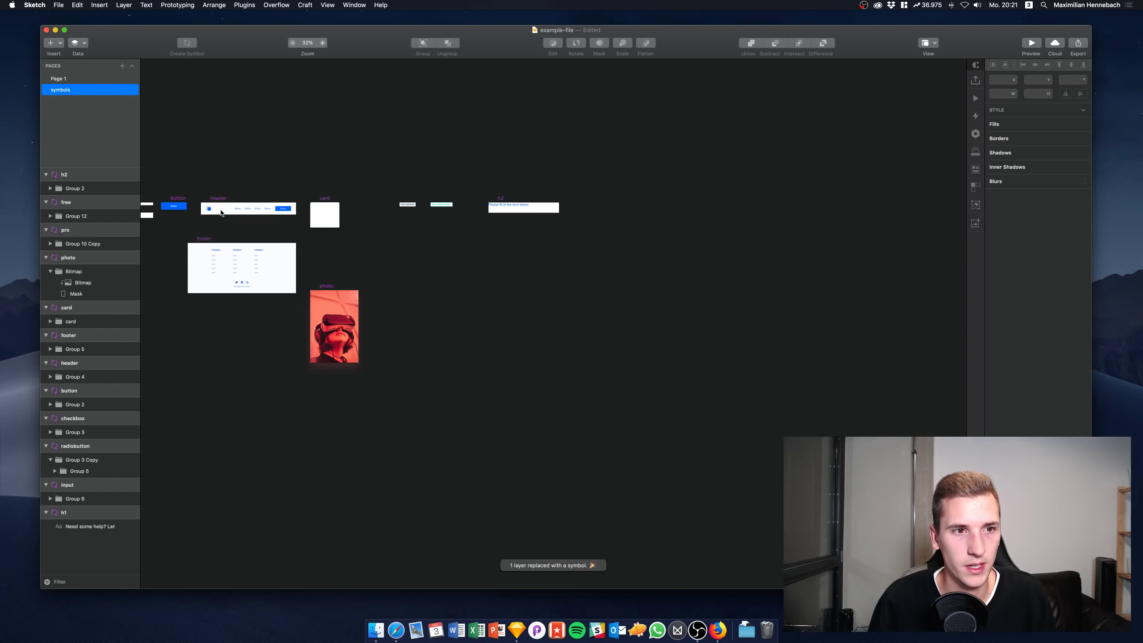
# Undo the line's replacement with the input symbol on Page 1
pyautogui.hscroll(-5, 220, 212)
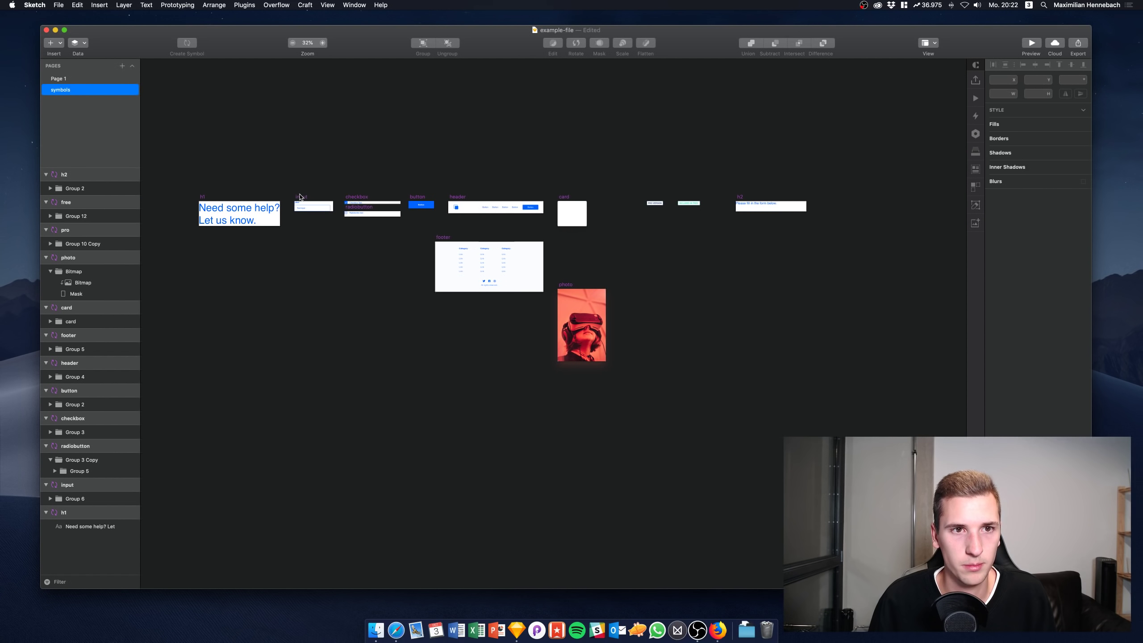
pyautogui.scroll(5, 300, 197)
pyautogui.hscroll(-3, 300, 197)
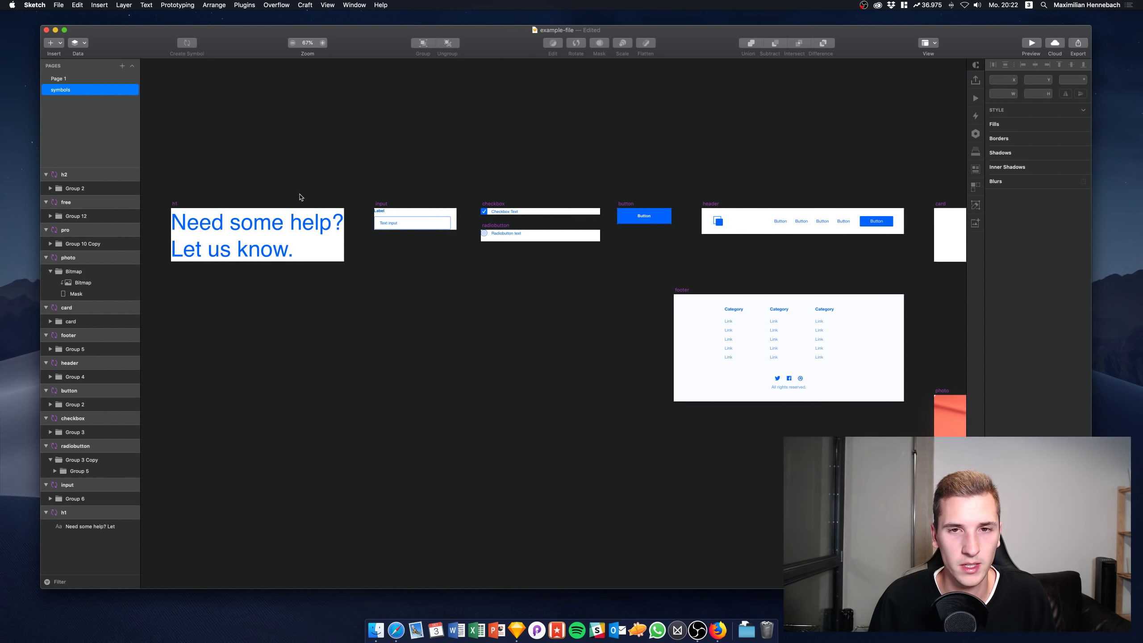
pyautogui.hscroll(2, 618, 214)
pyautogui.scroll(5, 586, 211)
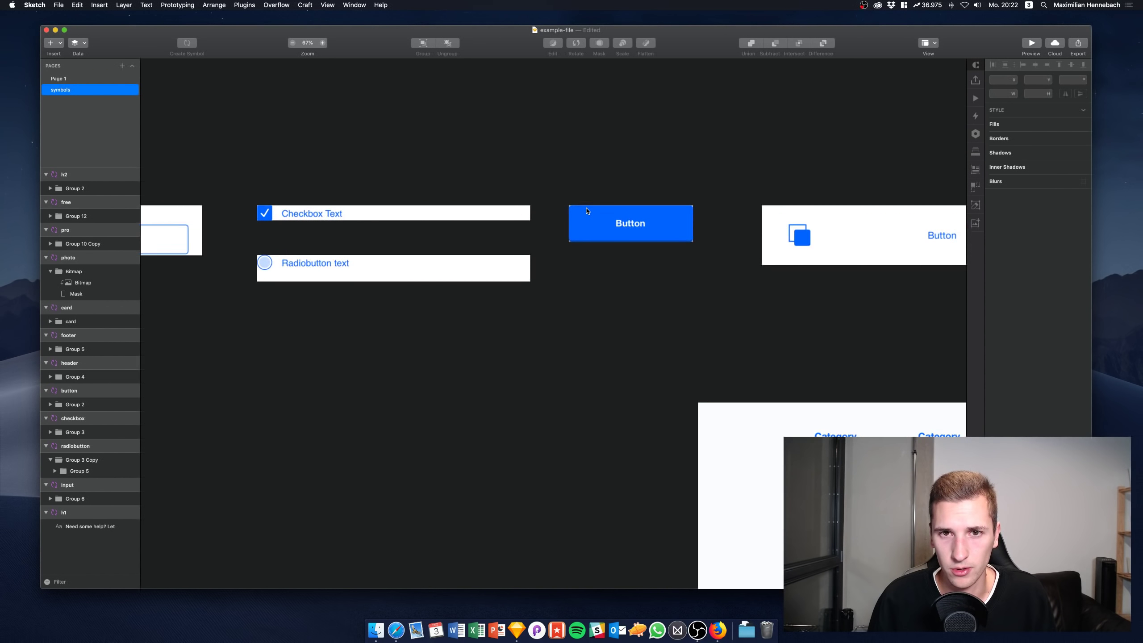
pyautogui.click(587, 212)
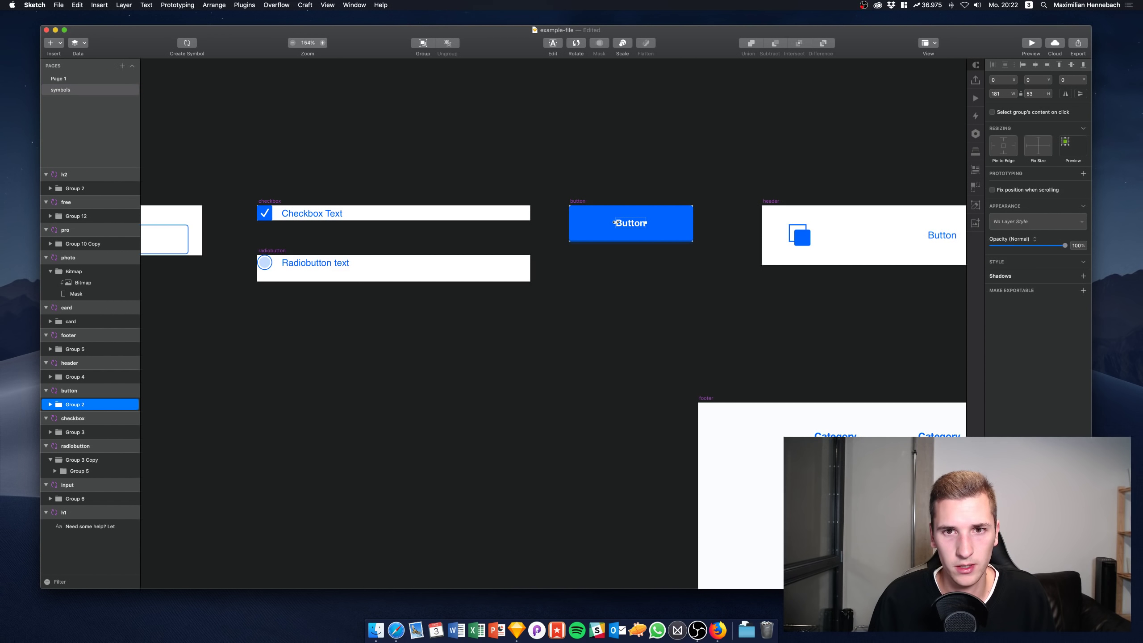
pyautogui.doubleClick(614, 222)
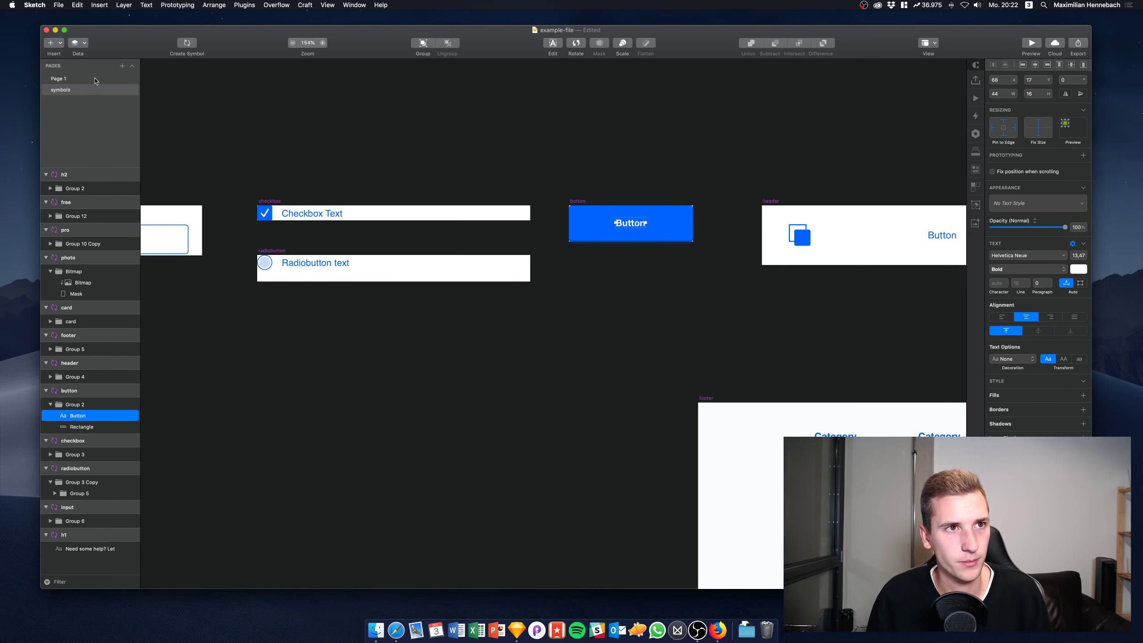
pyautogui.click(58, 78)
pyautogui.press('super+z')
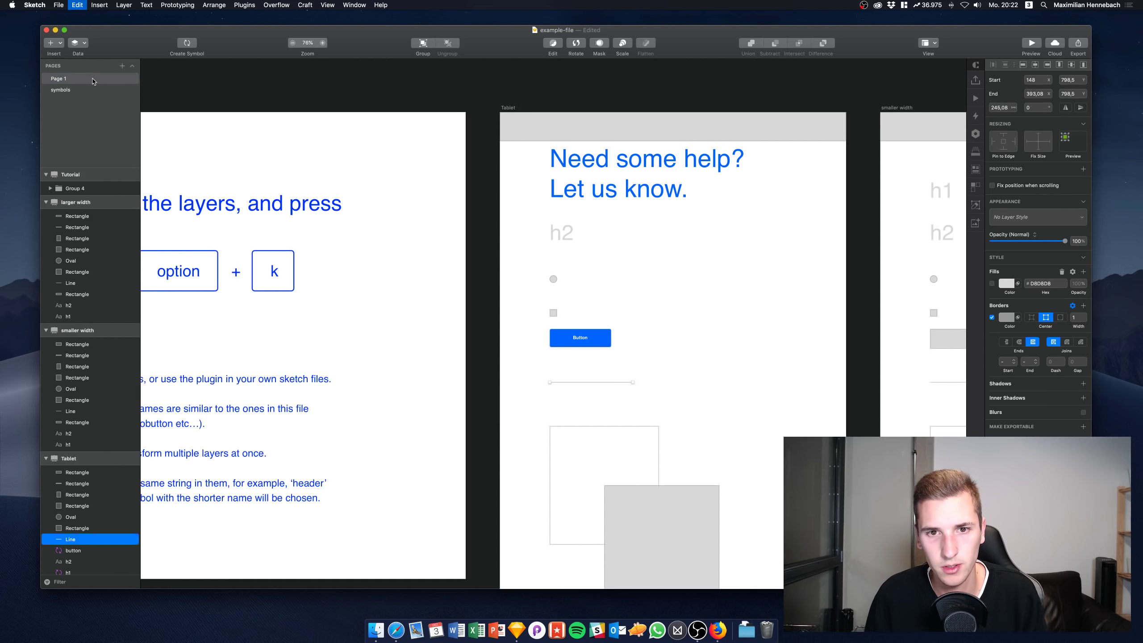
pyautogui.click(88, 90)
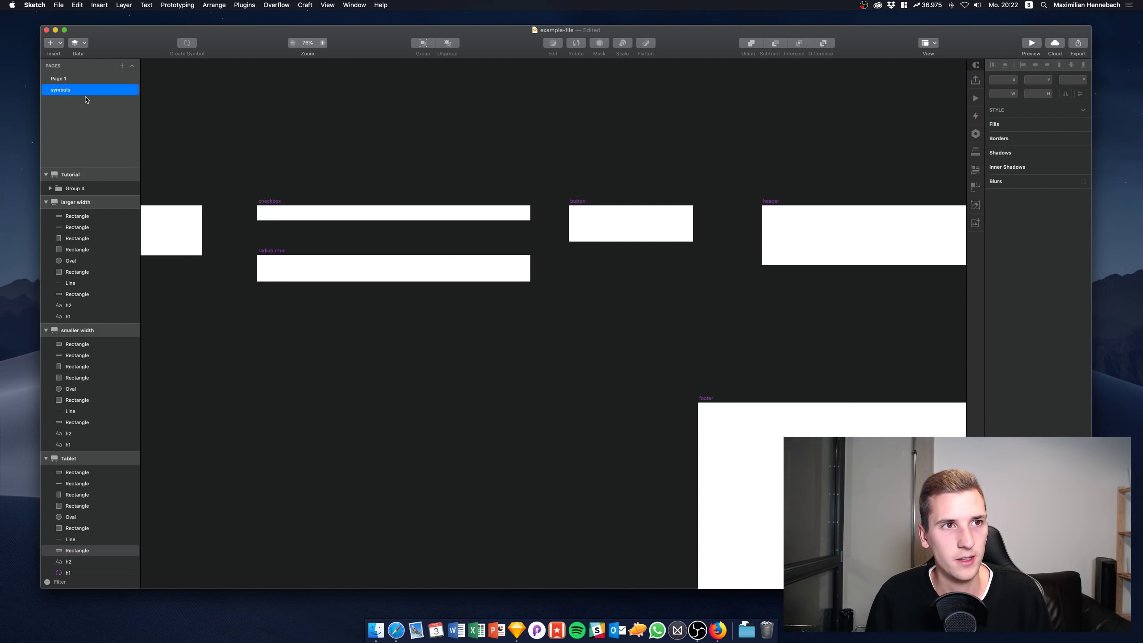
# Set the Button symbol's text to 60 pt and centre it on the button
pyautogui.click(634, 223)
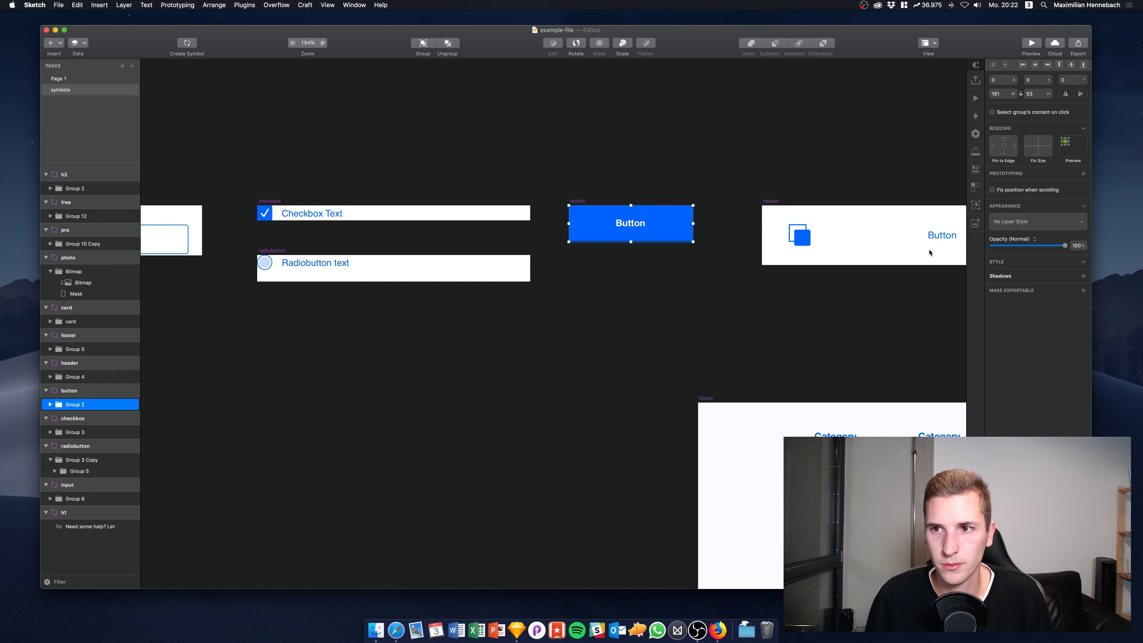
pyautogui.press('Return')
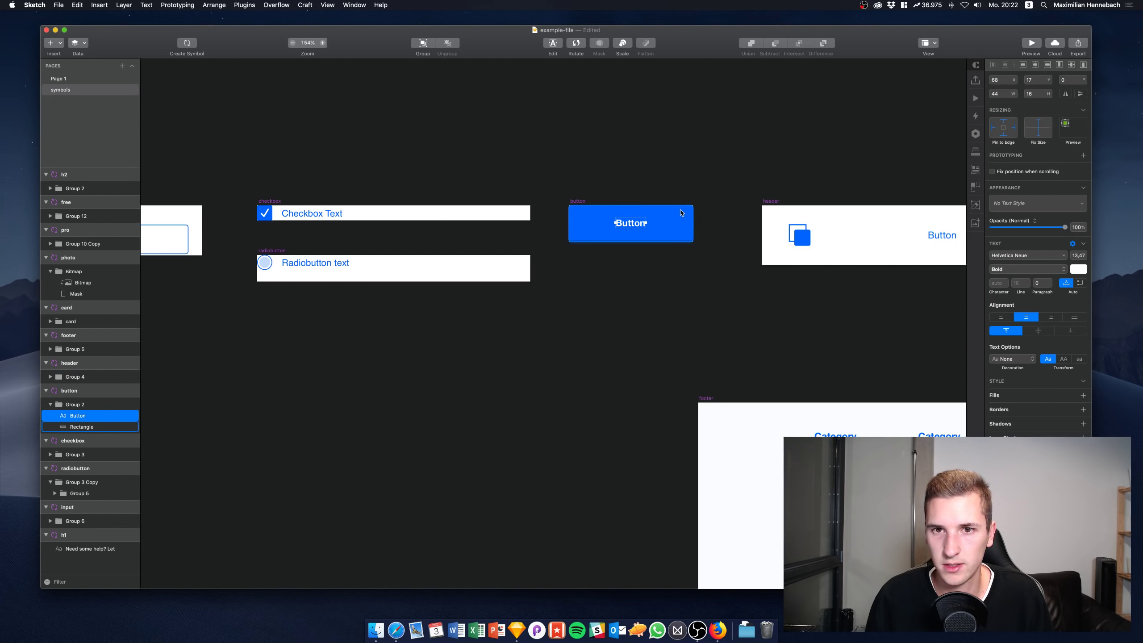
pyautogui.click(1079, 256)
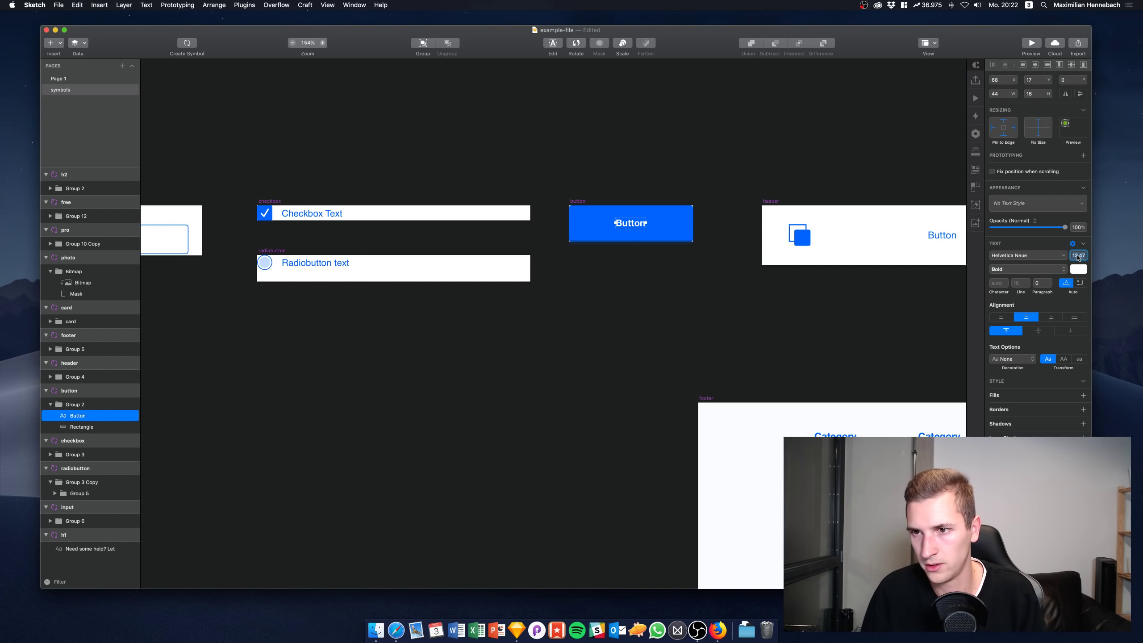
pyautogui.write('60')
pyautogui.press('Return')
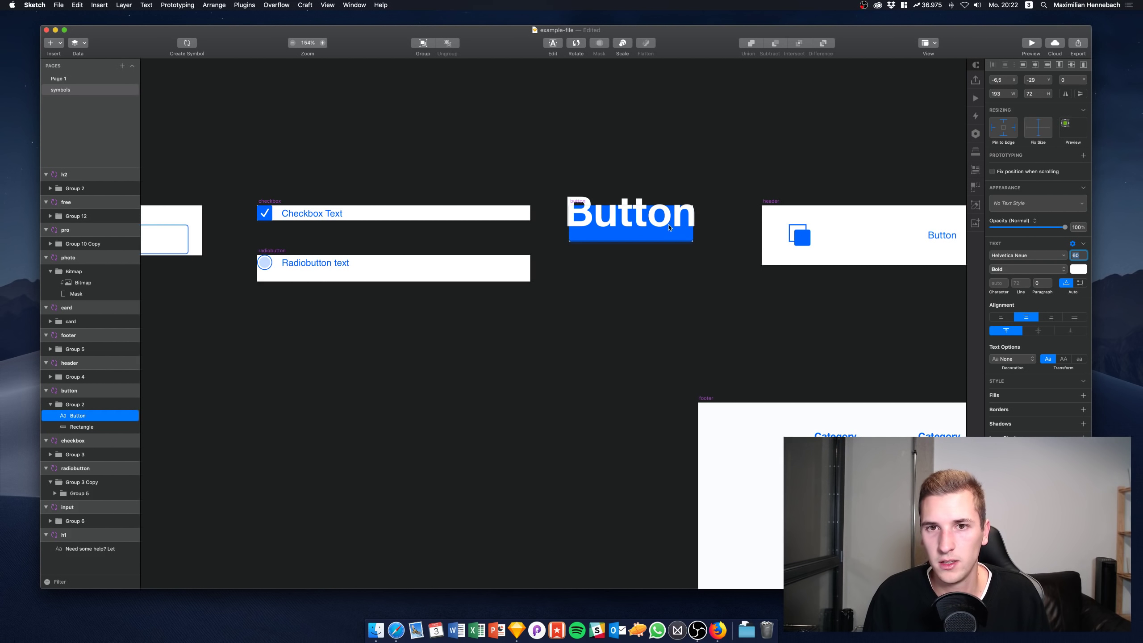
pyautogui.moveTo(667, 220); pyautogui.dragTo(667, 227)
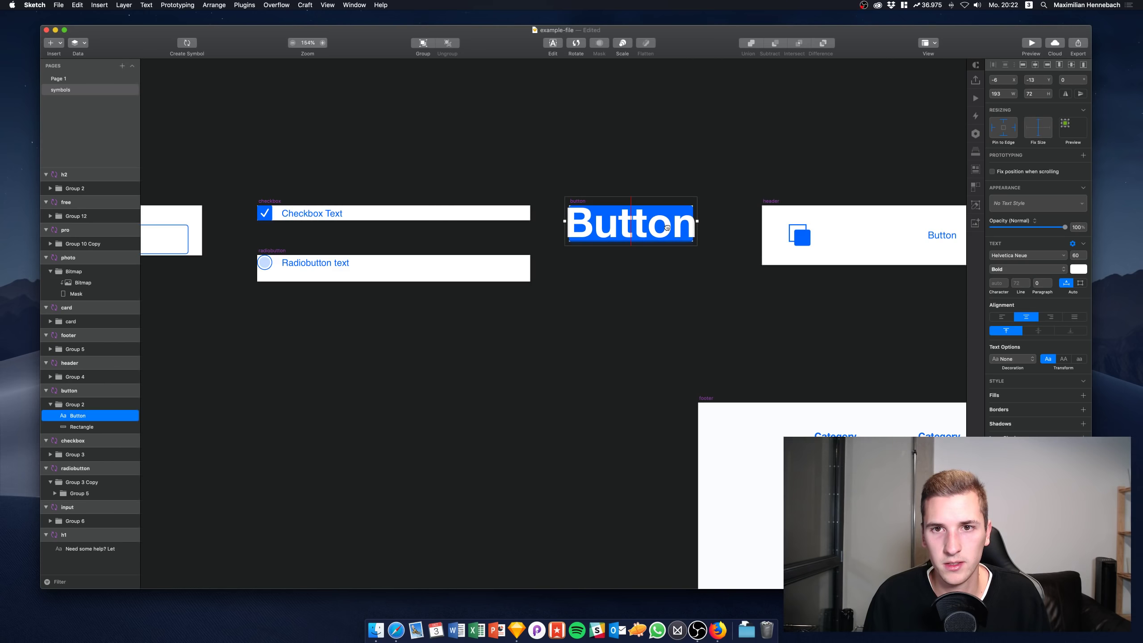
# Mask the text with the background rectangle and fill it turquoise 50E3C2
pyautogui.rightClick(75, 426)
pyautogui.click(93, 601)
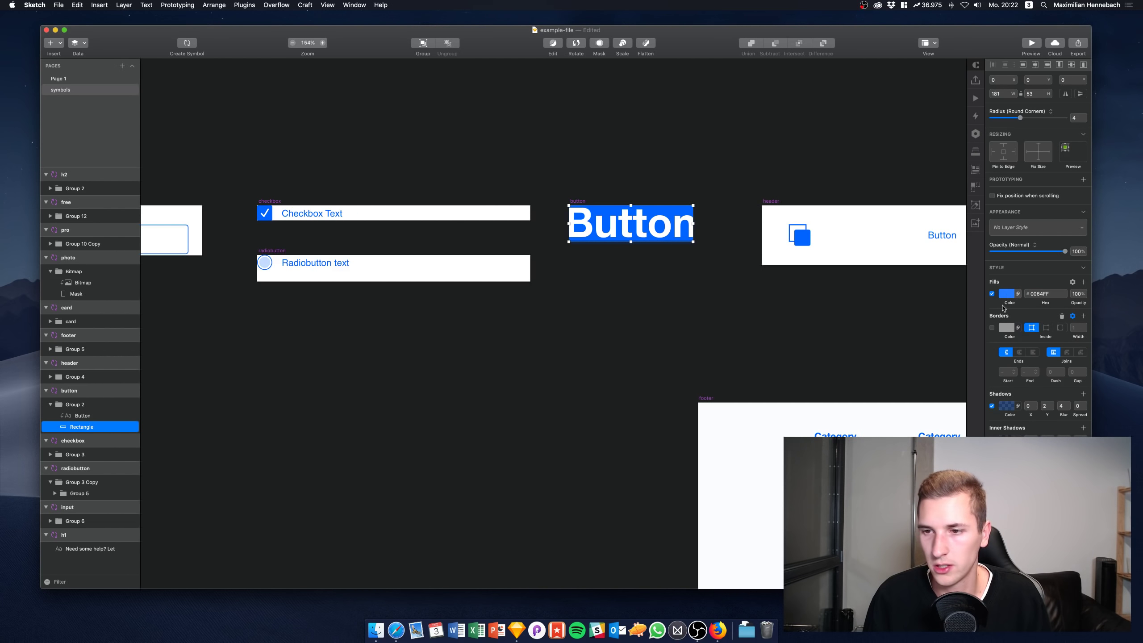
pyautogui.click(1007, 297)
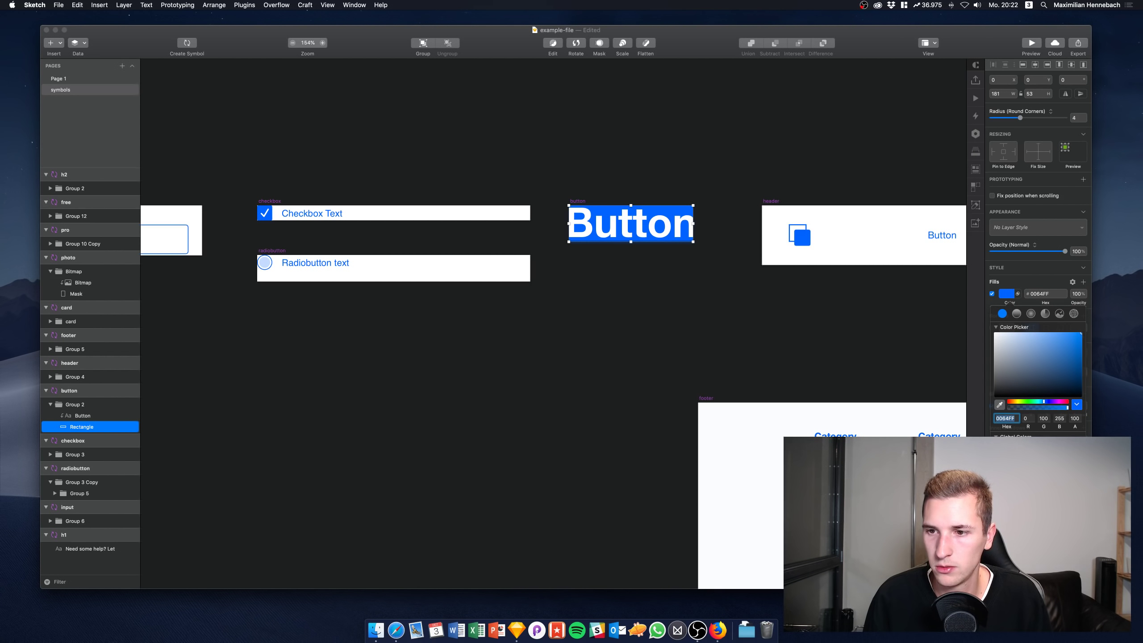
pyautogui.write('50E3C2')
pyautogui.press('Return')
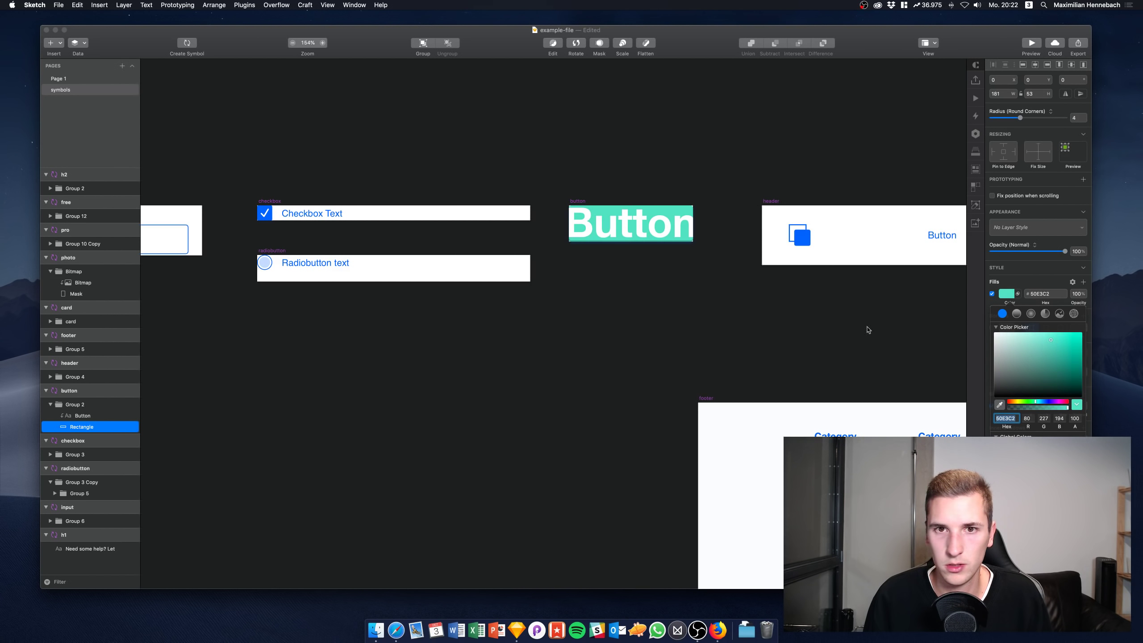
pyautogui.click(66, 79)
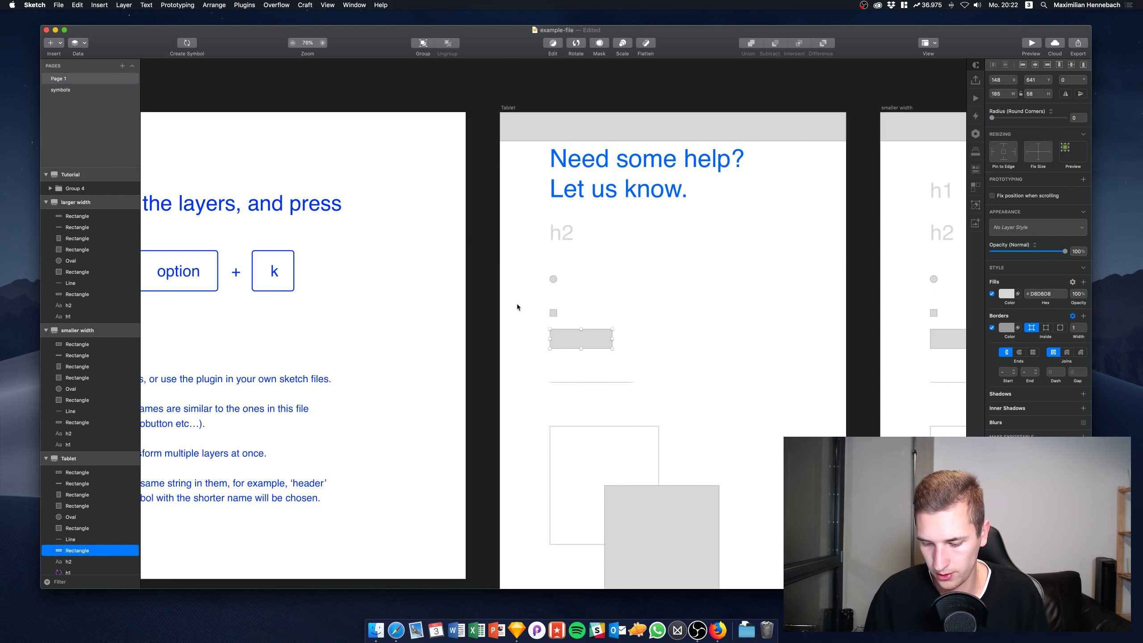
# Replace the grey bar with the Button symbol, and the oval, square and line with matching symbols
pyautogui.hotkey('alt', 'k')
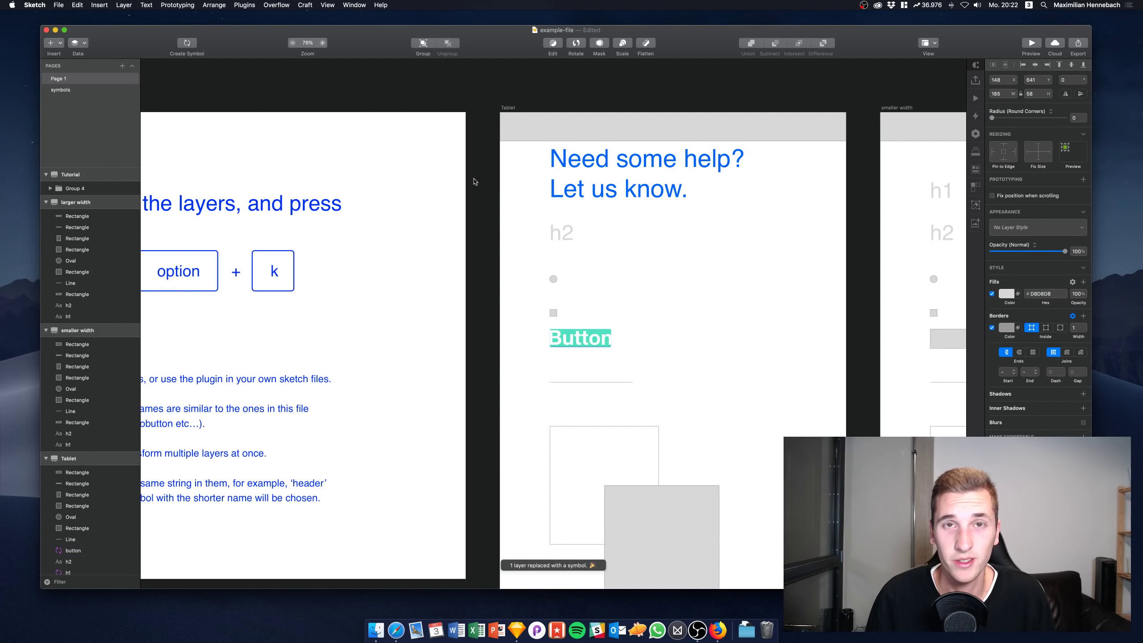
pyautogui.click(554, 313)
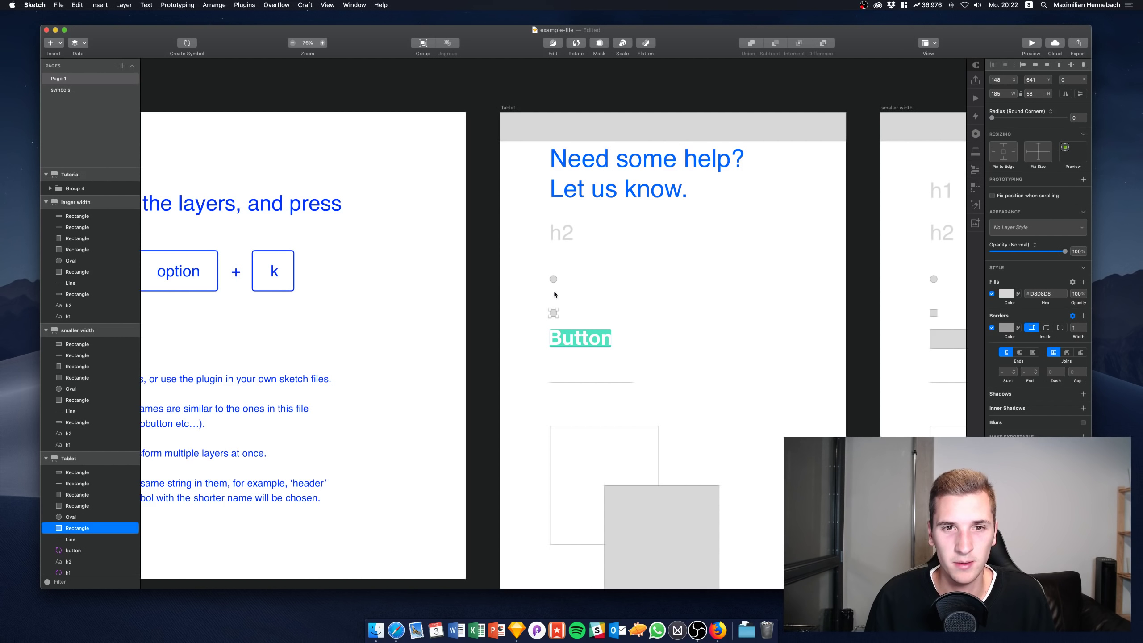
pyautogui.keyDown('shift'); pyautogui.click(554, 278); pyautogui.keyUp('shift')
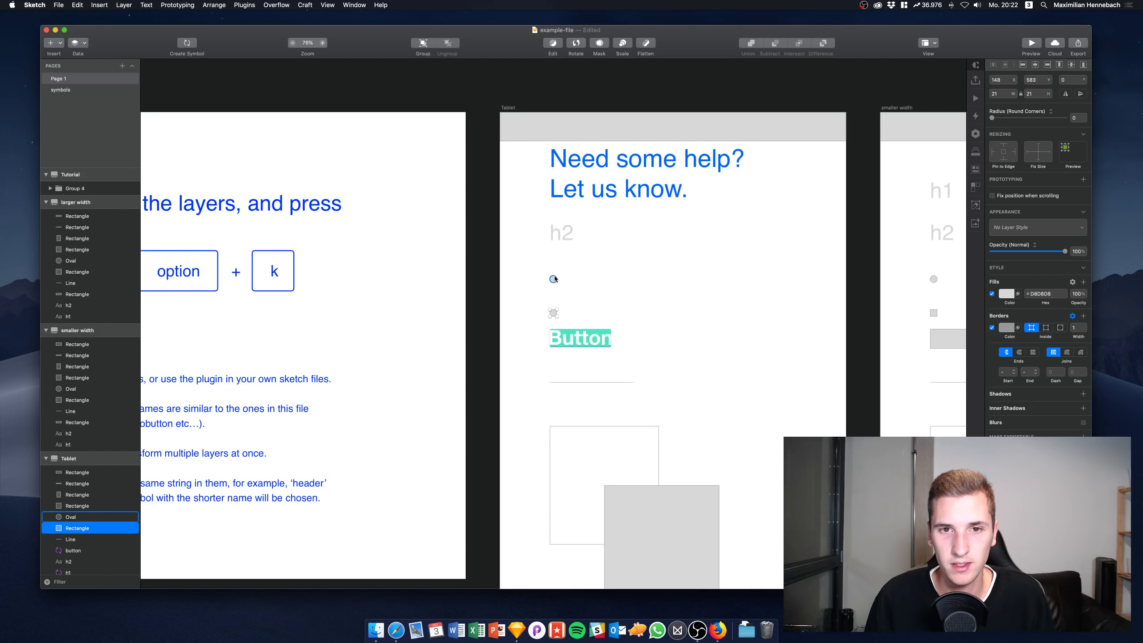
pyautogui.keyDown('shift'); pyautogui.click(579, 382); pyautogui.keyUp('shift')
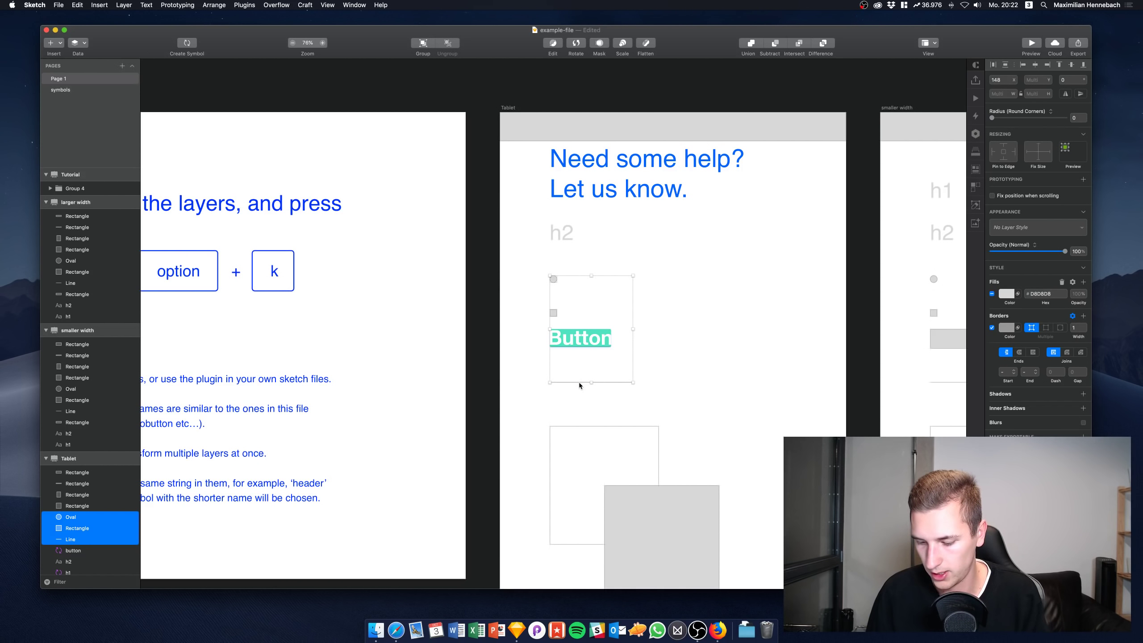
pyautogui.hotkey('alt', 'k')
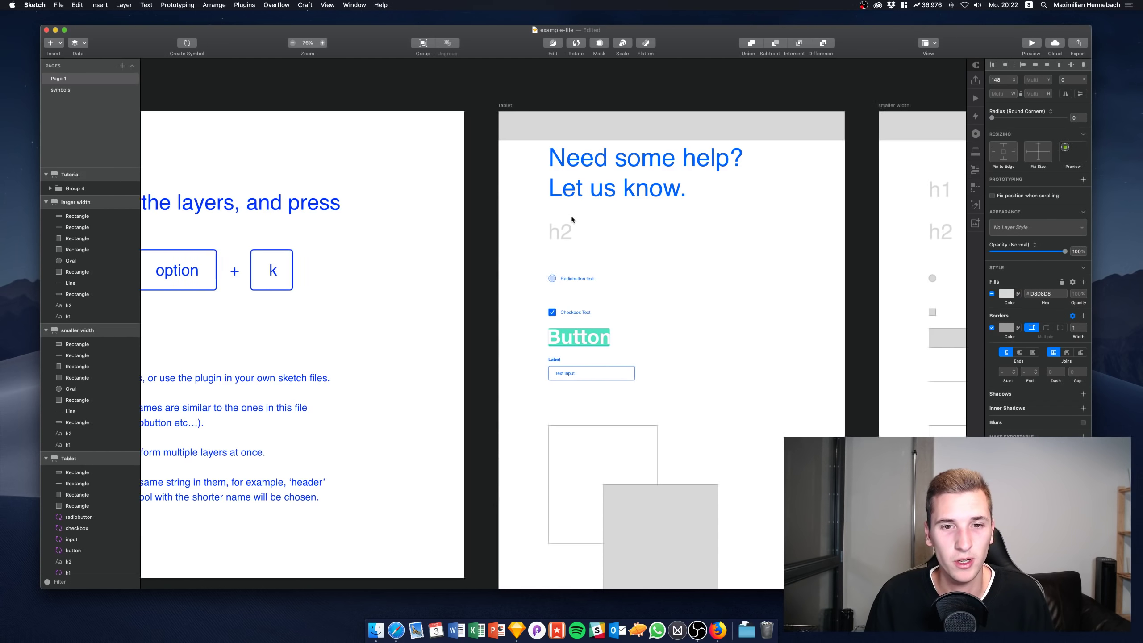
# Turn the grey placeholder into the photo symbol and the outlined rectangle into the card symbol
pyautogui.scroll(-3, 572, 219)
pyautogui.hscroll(3, 571, 219)
pyautogui.scroll(-3, 572, 220)
pyautogui.click(556, 422)
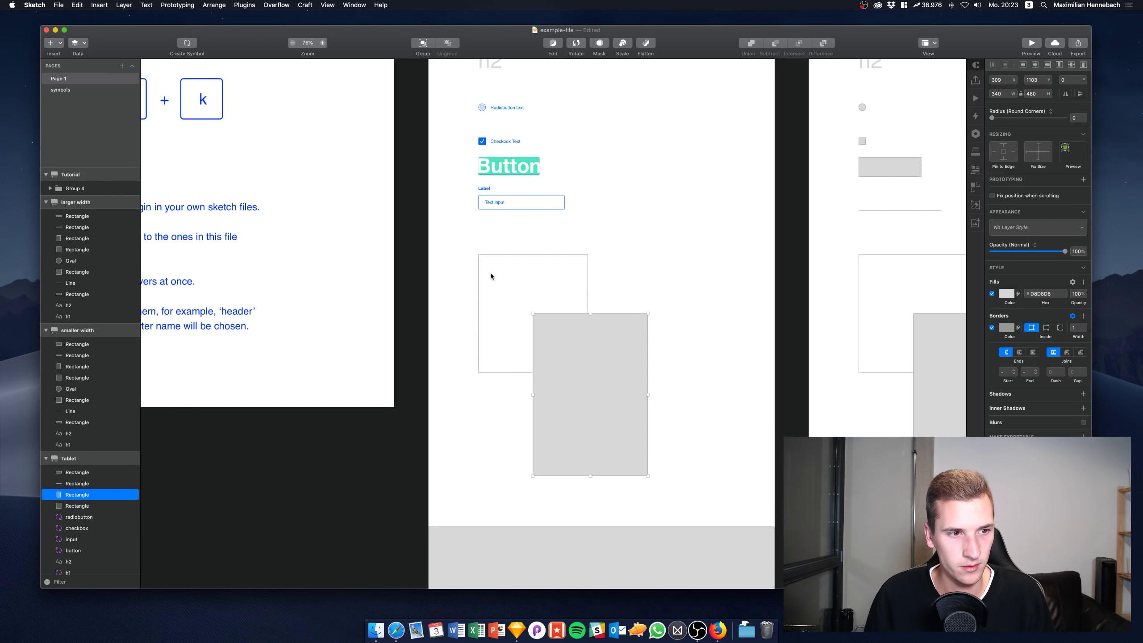
pyautogui.press('alt+super+r')
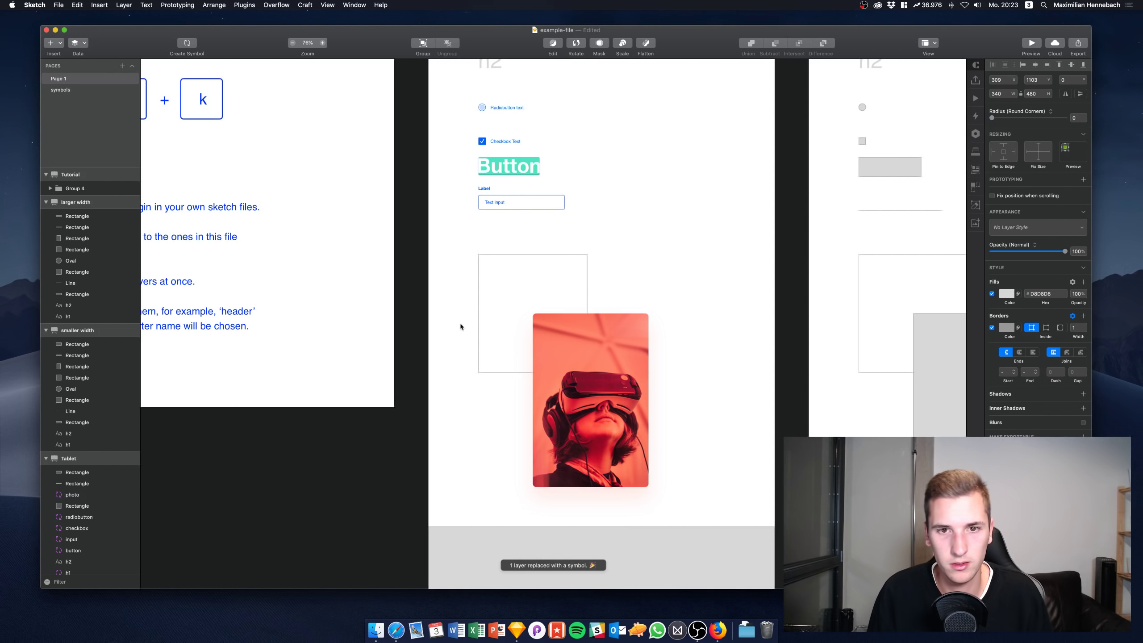
pyautogui.click(542, 255)
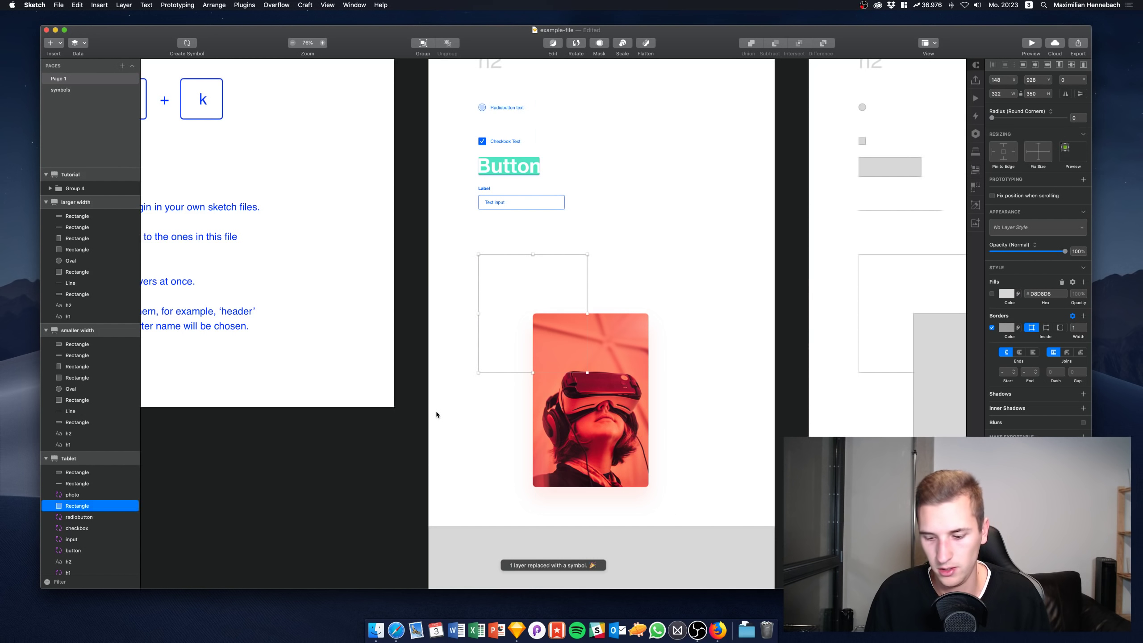
pyautogui.press('alt+super+r')
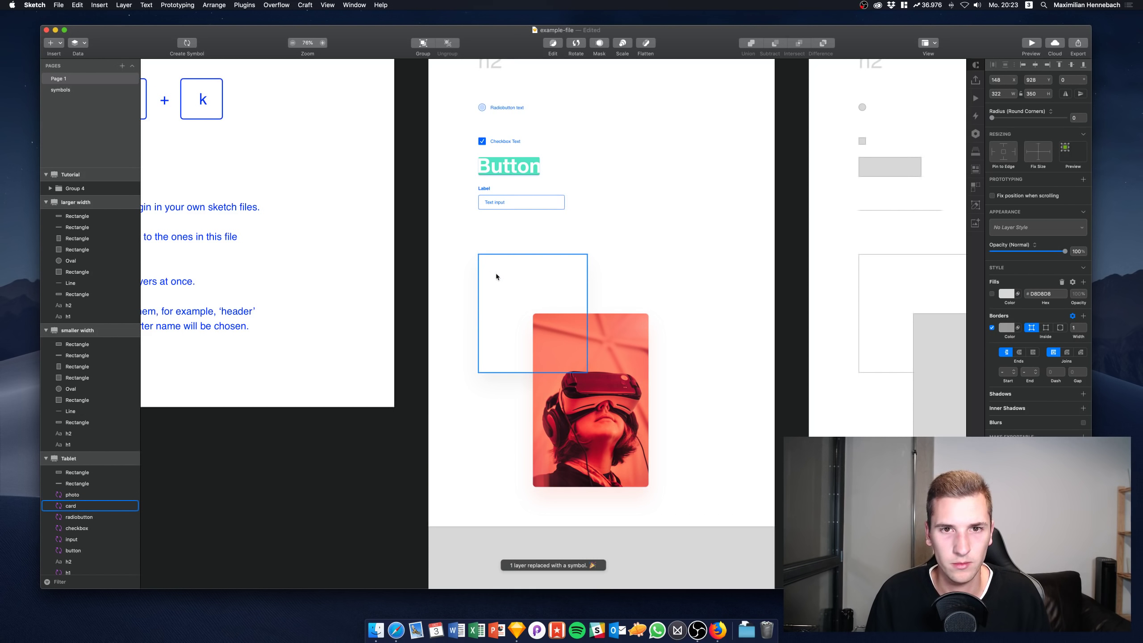
# Undo the photo and card symbol replacements
pyautogui.click(497, 275)
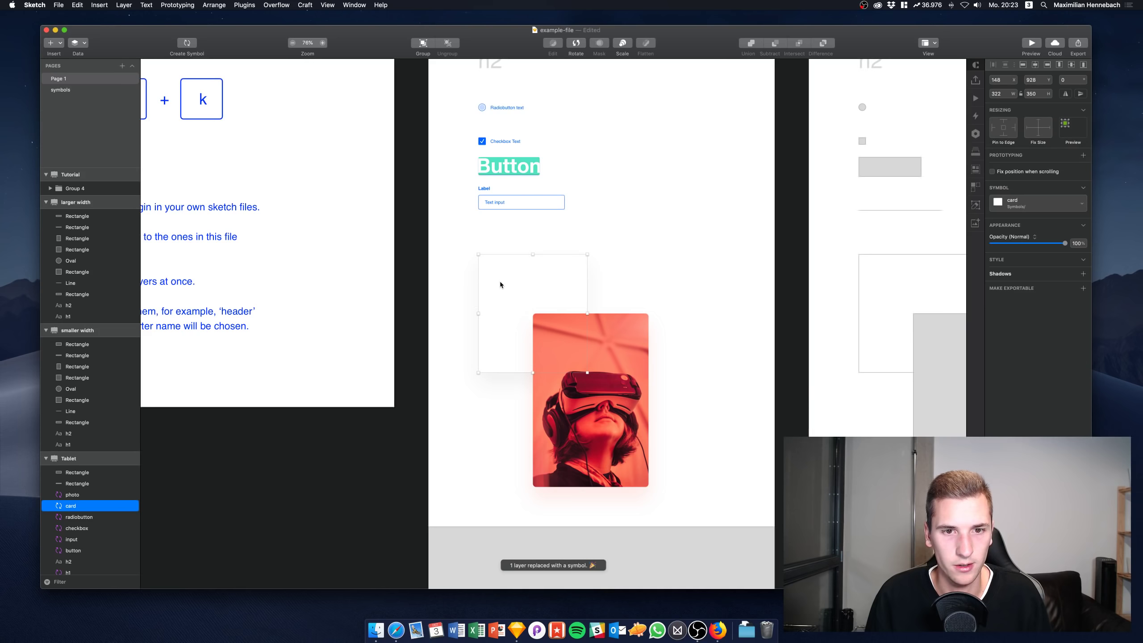
pyautogui.hscroll(-10, 270, 315)
pyautogui.scroll(3, 270, 316)
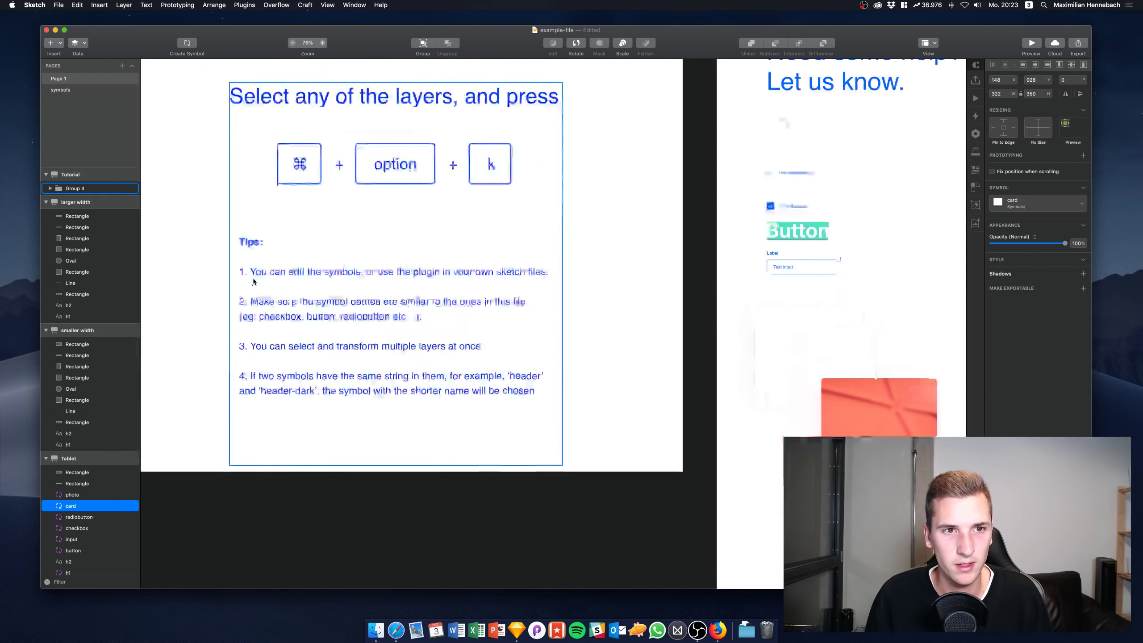
pyautogui.hscroll(8, 253, 281)
pyautogui.scroll(-3, 253, 282)
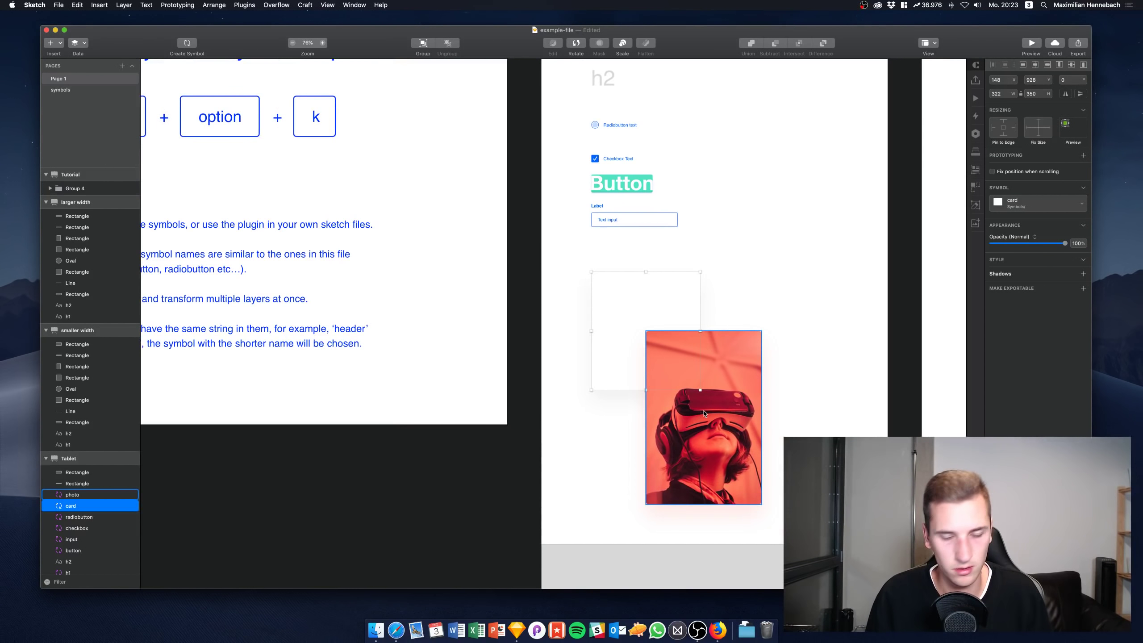
pyautogui.press('super+z')
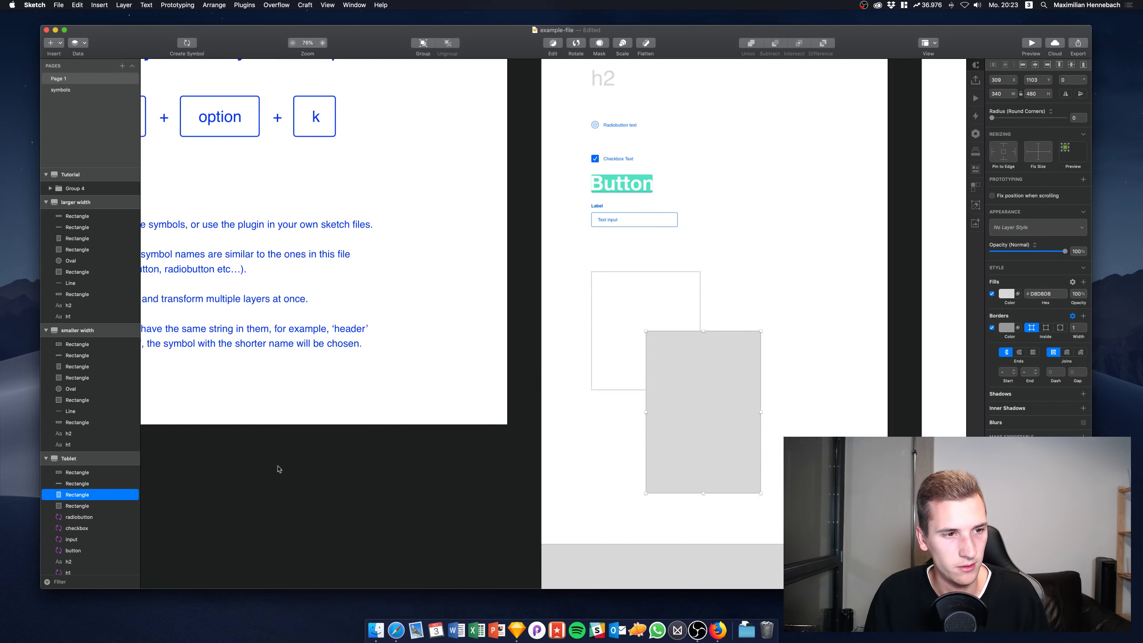
# Inspect the Tablet rectangle layers, ending on the white outlined rectangle
pyautogui.click(81, 483)
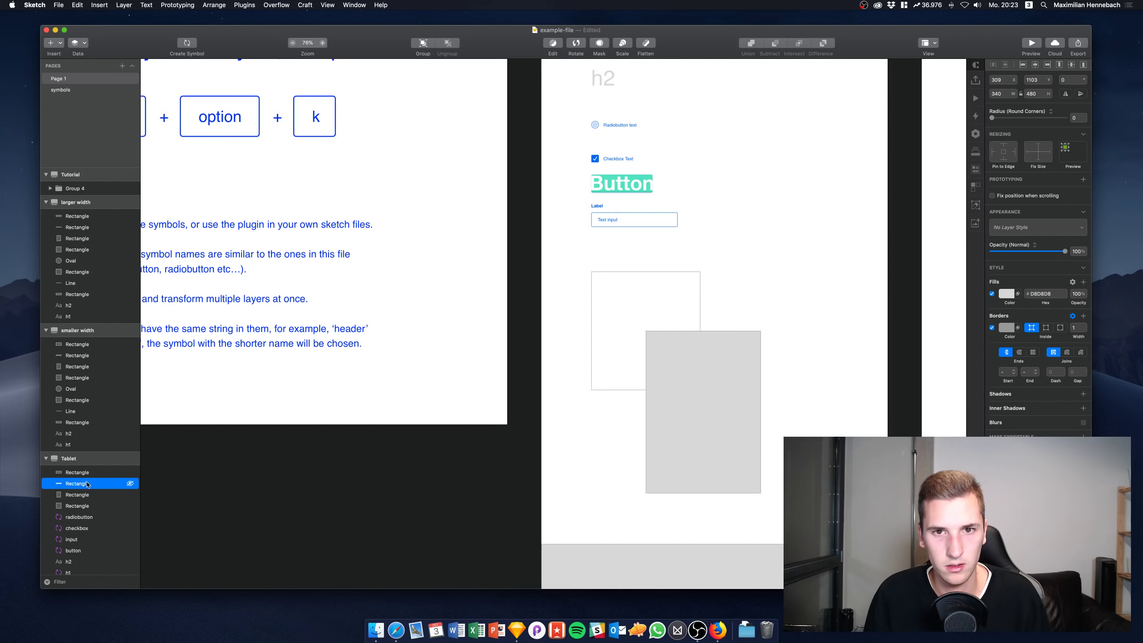
pyautogui.click(67, 496)
pyautogui.click(68, 507)
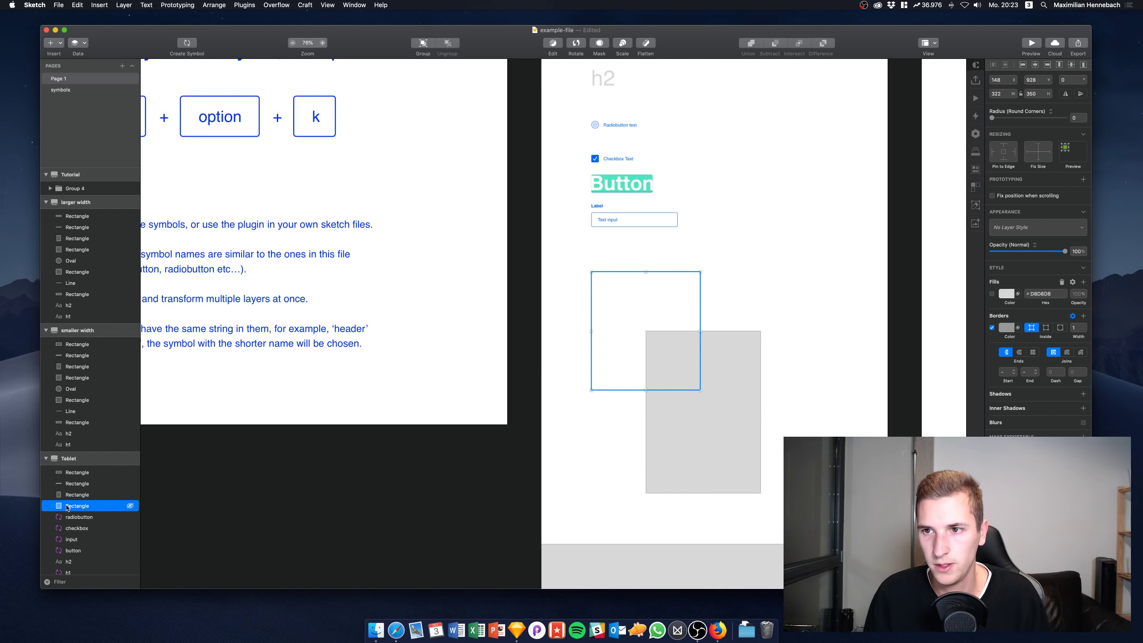
pyautogui.click(68, 495)
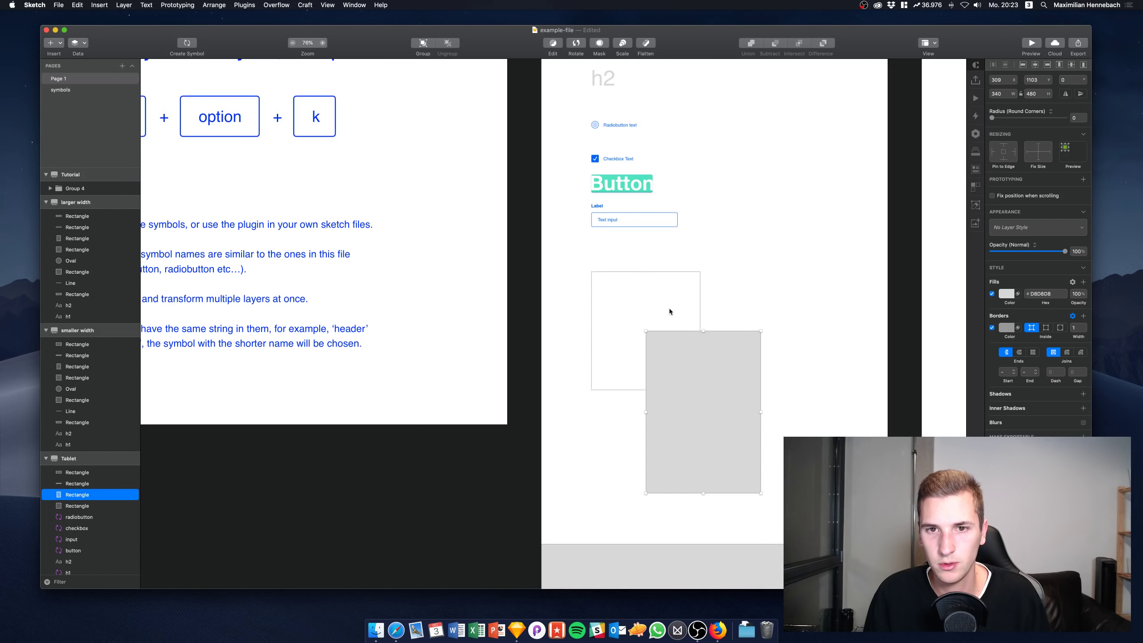
pyautogui.click(662, 283)
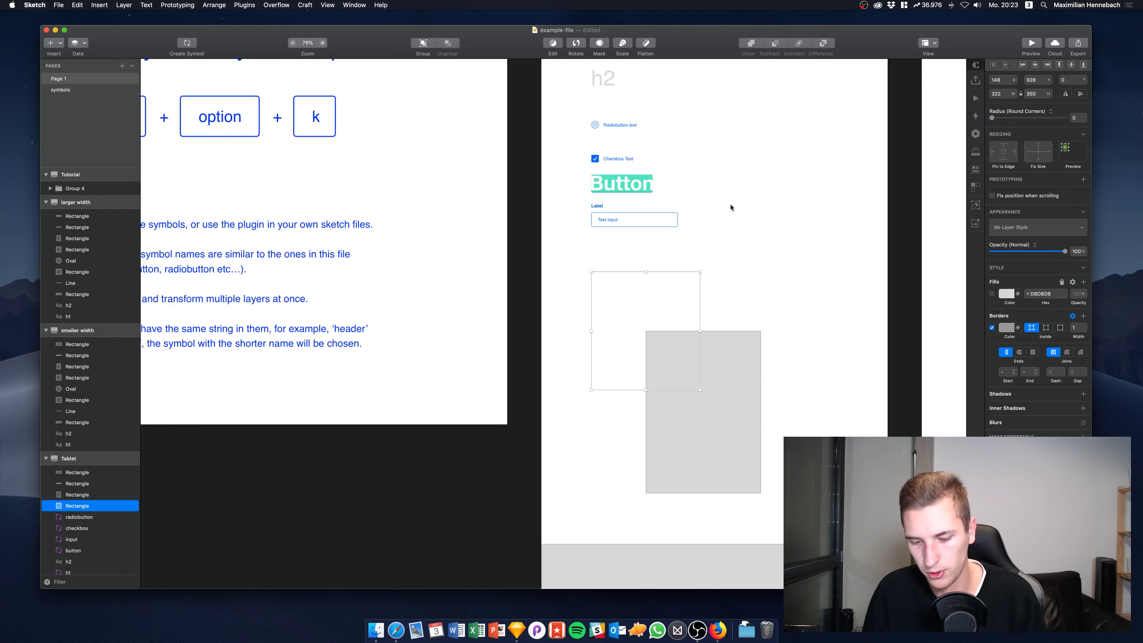
# Draw a new rectangle at the artboard's right, remove its fill, and make it the card symbol
pyautogui.press('r')
pyautogui.moveTo(767, 208); pyautogui.dragTo(883, 395)
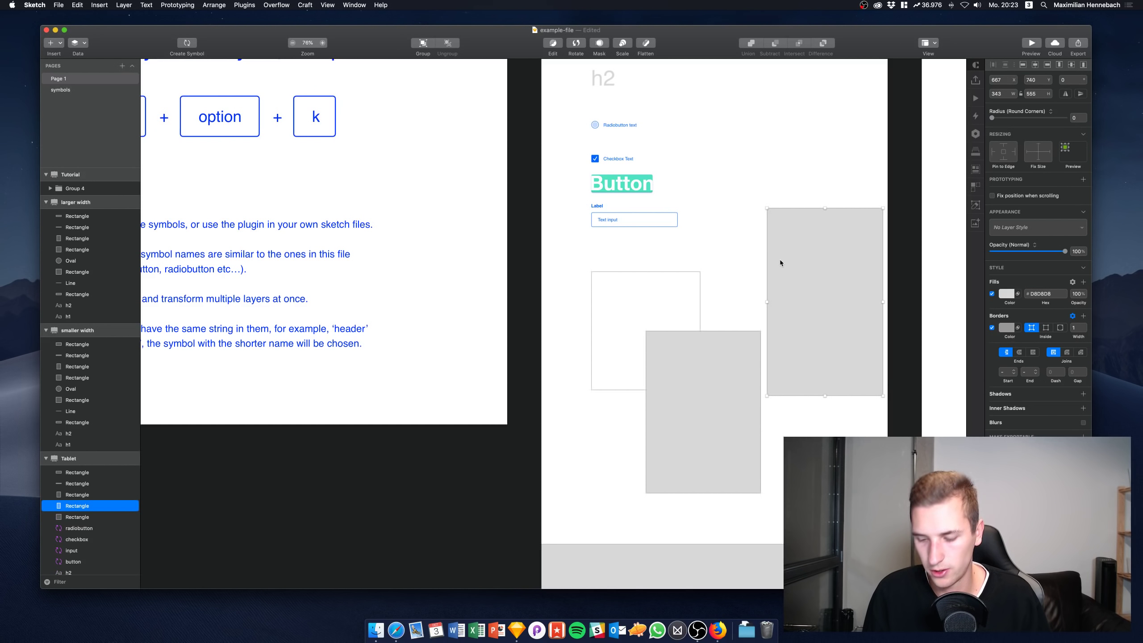
pyautogui.press('super+alt+k')
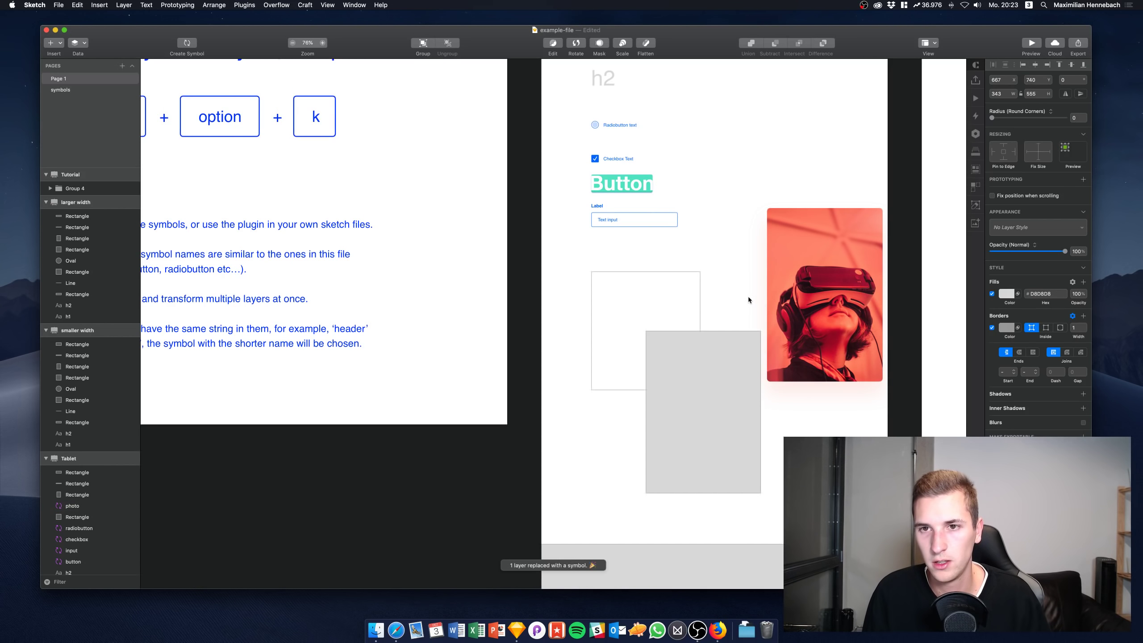
pyautogui.press('super+z')
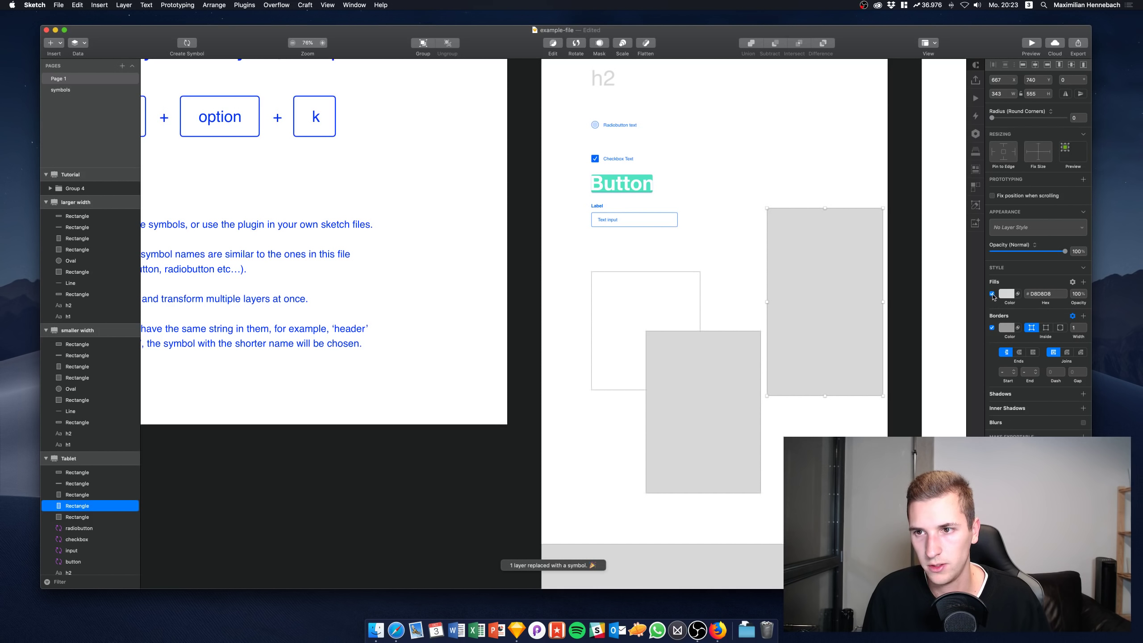
pyautogui.click(993, 294)
pyautogui.press('super+alt+k')
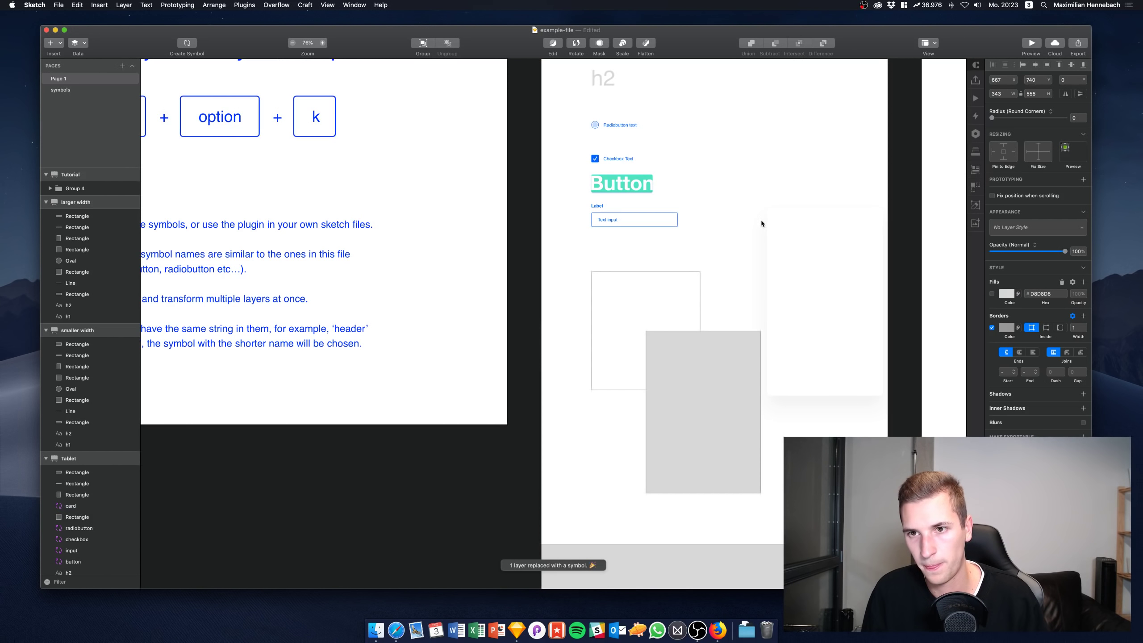
# Place the card over the grey placeholder and move its layer to the top of Tablet
pyautogui.moveTo(774, 308); pyautogui.dragTo(740, 341)
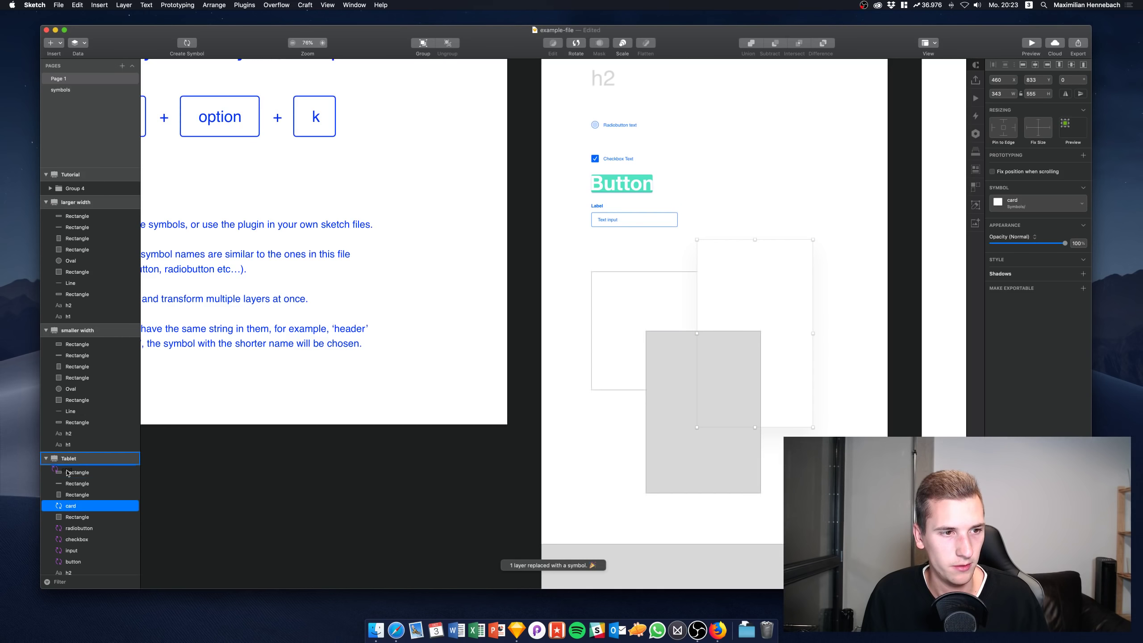
pyautogui.moveTo(68, 473); pyautogui.dragTo(68, 472)
pyautogui.moveTo(704, 364)
pyautogui.mouseDown()
pyautogui.moveTo(689, 350)
pyautogui.moveTo(719, 347)
pyautogui.mouseUp()
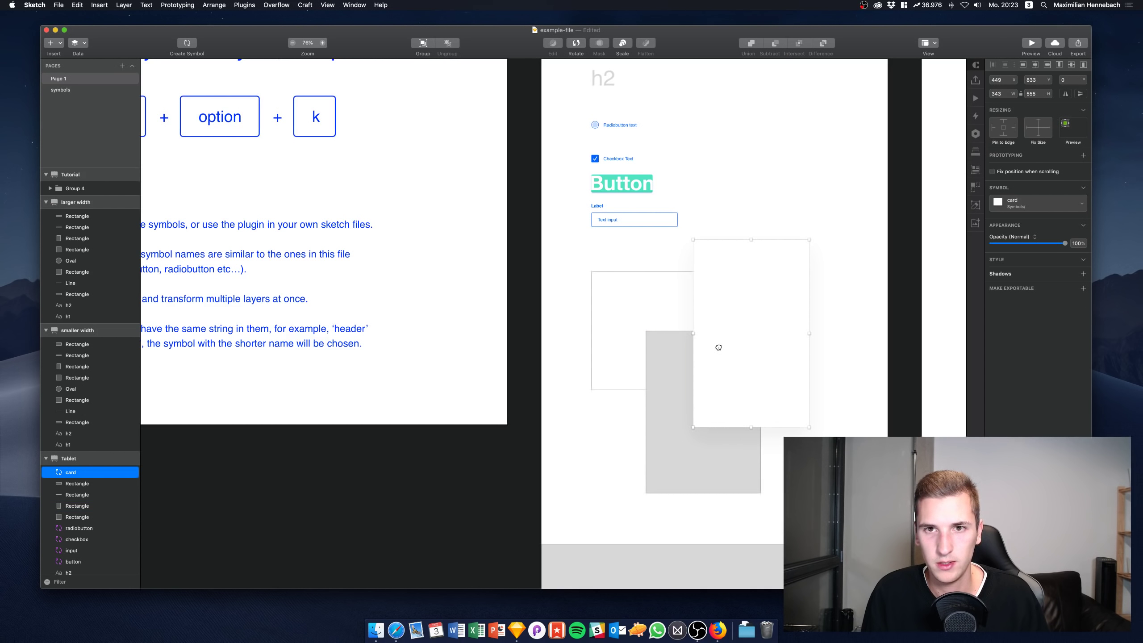
pyautogui.click(81, 457)
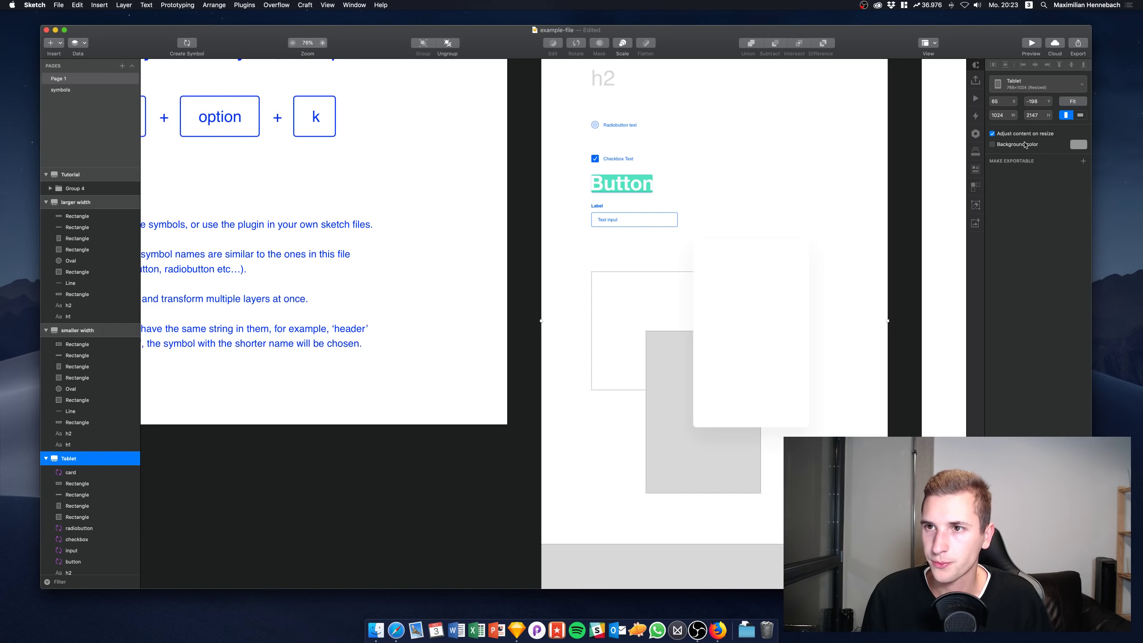
# Give the Tablet artboard a light grey EAEAEA background and shift it slightly
pyautogui.click(1026, 144)
pyautogui.click(1079, 144)
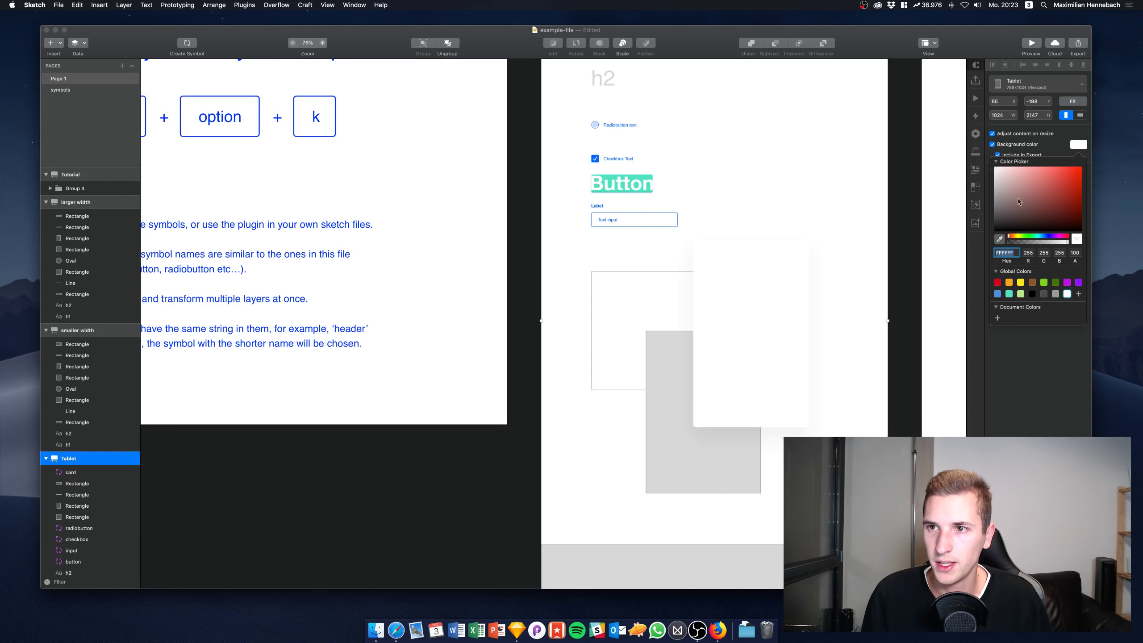
pyautogui.write('DDDDDDEAEAEA')
pyautogui.press('Return')
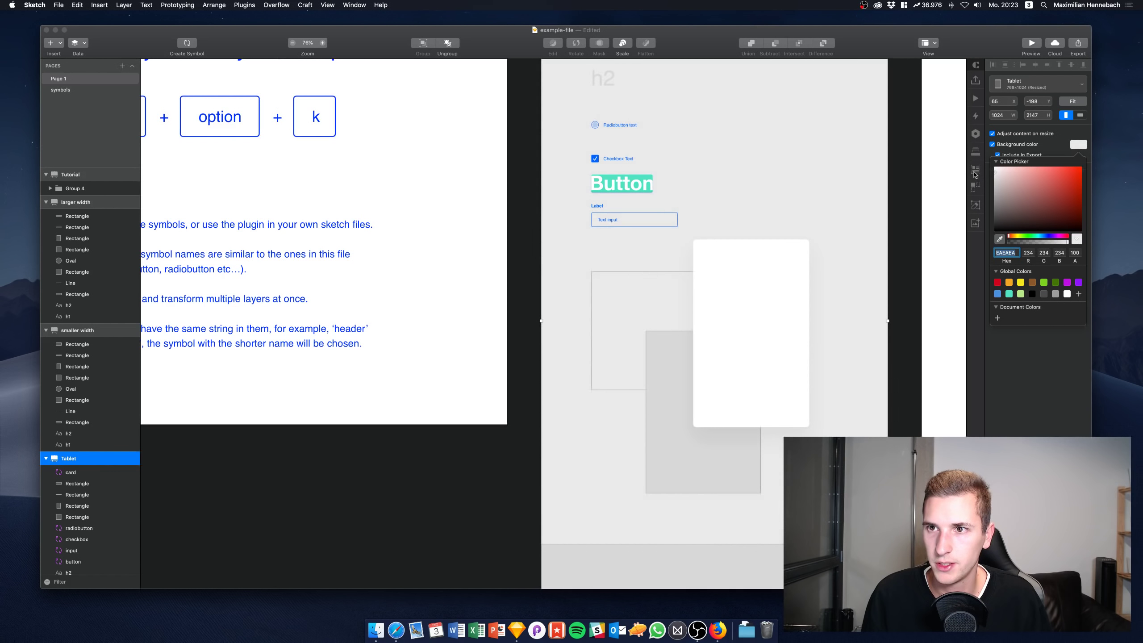
pyautogui.moveTo(717, 291); pyautogui.dragTo(824, 273)
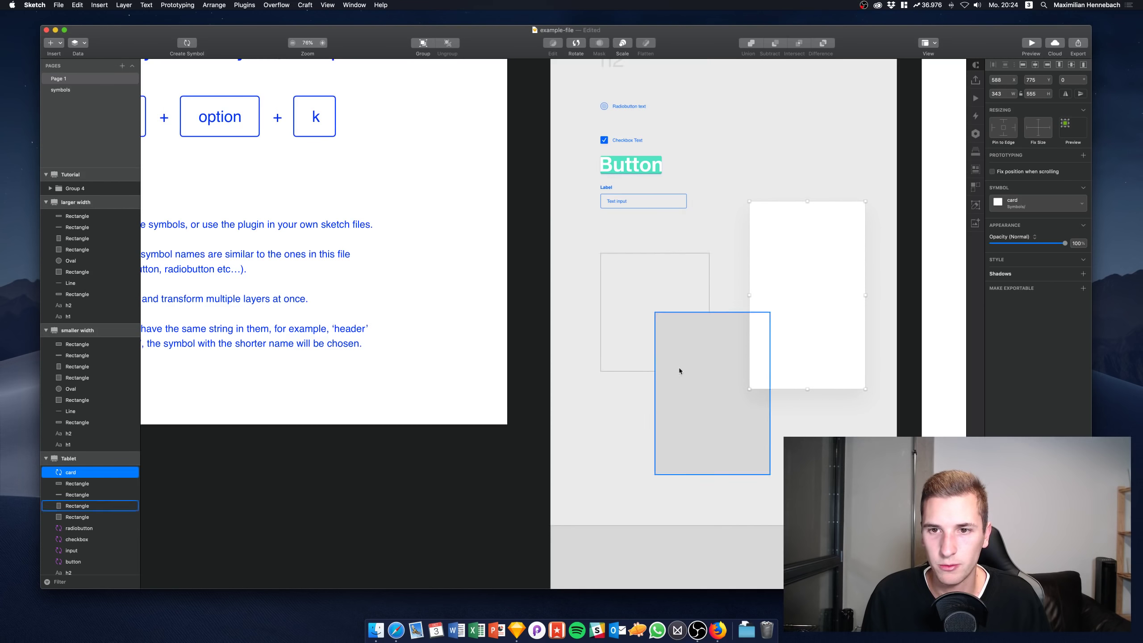
# Draw a rectangle, make it the photo symbol, and move it onto the card
pyautogui.press('r')
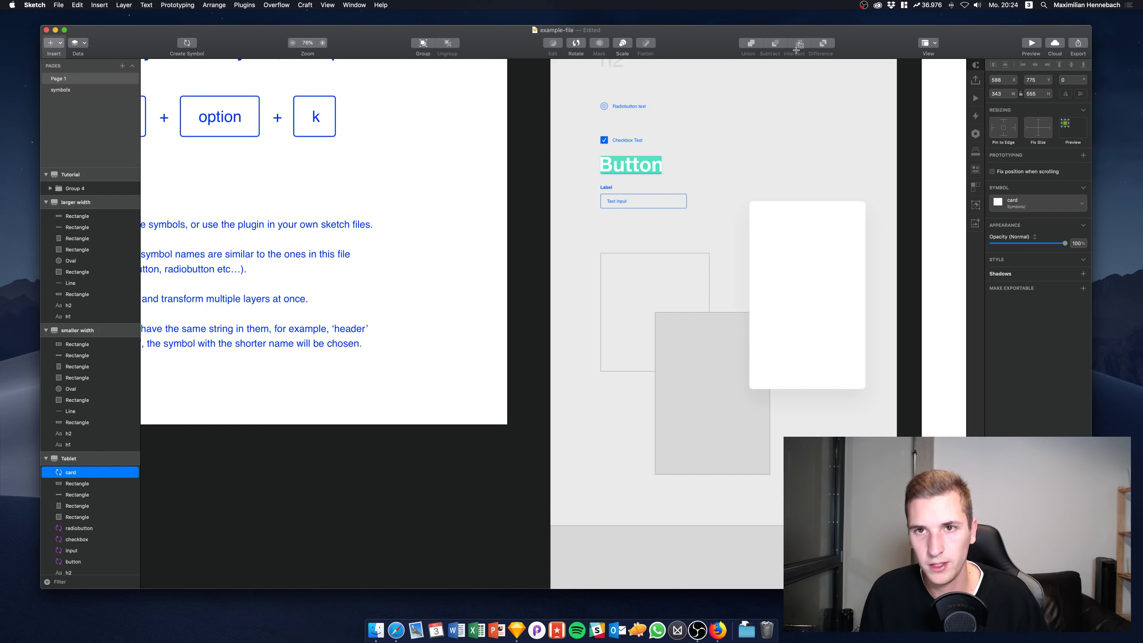
pyautogui.moveTo(750, 91); pyautogui.dragTo(865, 235)
pyautogui.moveTo(814, 134)
pyautogui.mouseDown()
pyautogui.moveTo(723, 179)
pyautogui.moveTo(770, 194)
pyautogui.mouseUp()
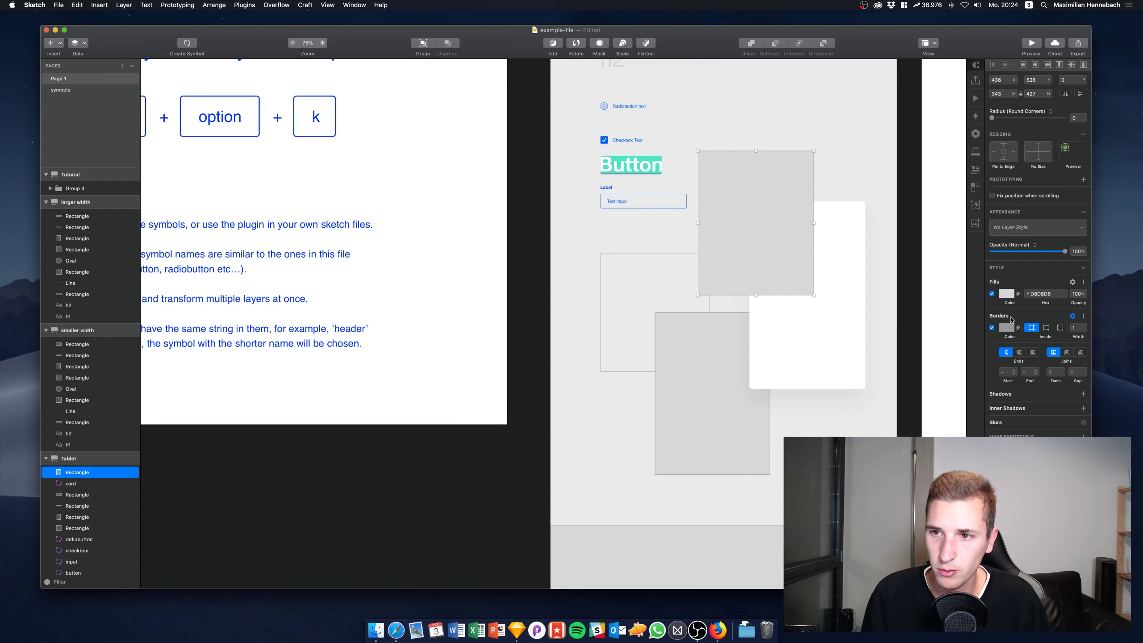
pyautogui.hotkey('ctrl', 'alt', 'k')
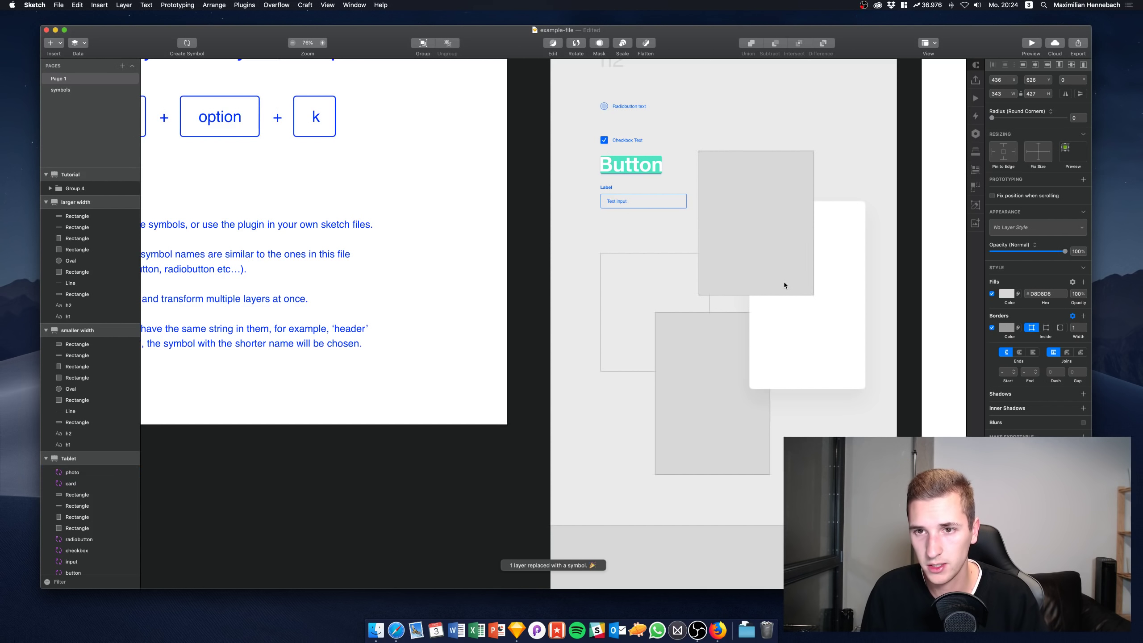
pyautogui.moveTo(754, 257); pyautogui.dragTo(784, 289)
# Delete the old grey placeholder and outlined rectangles
pyautogui.click(721, 355)
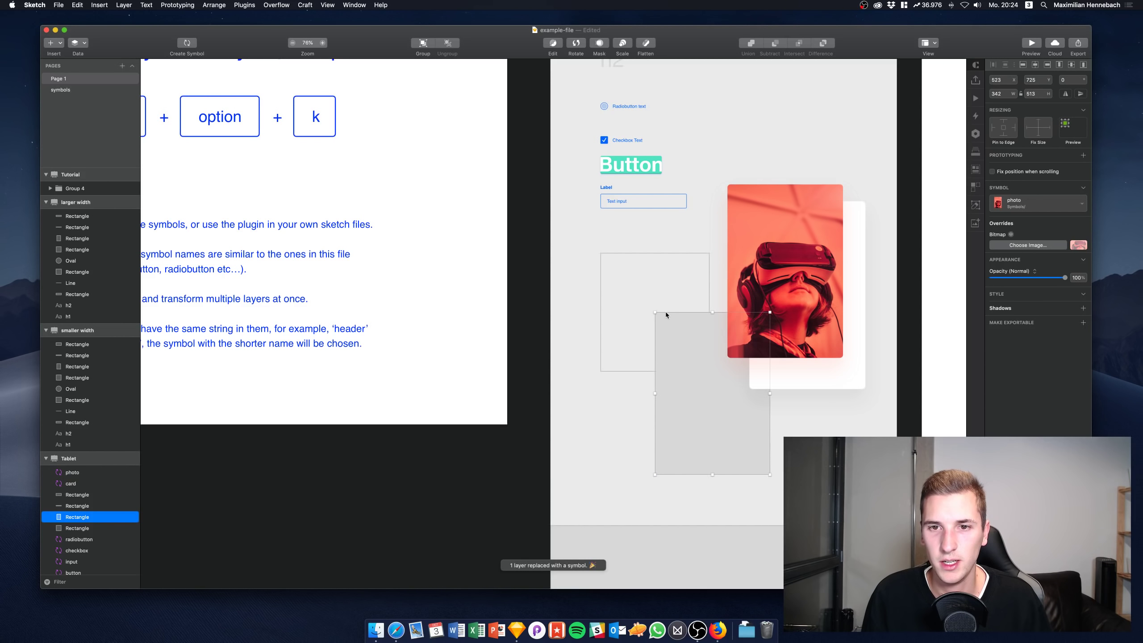
pyautogui.keyDown('shift'); pyautogui.click(709, 284); pyautogui.keyUp('shift')
pyautogui.press('BackSpace')
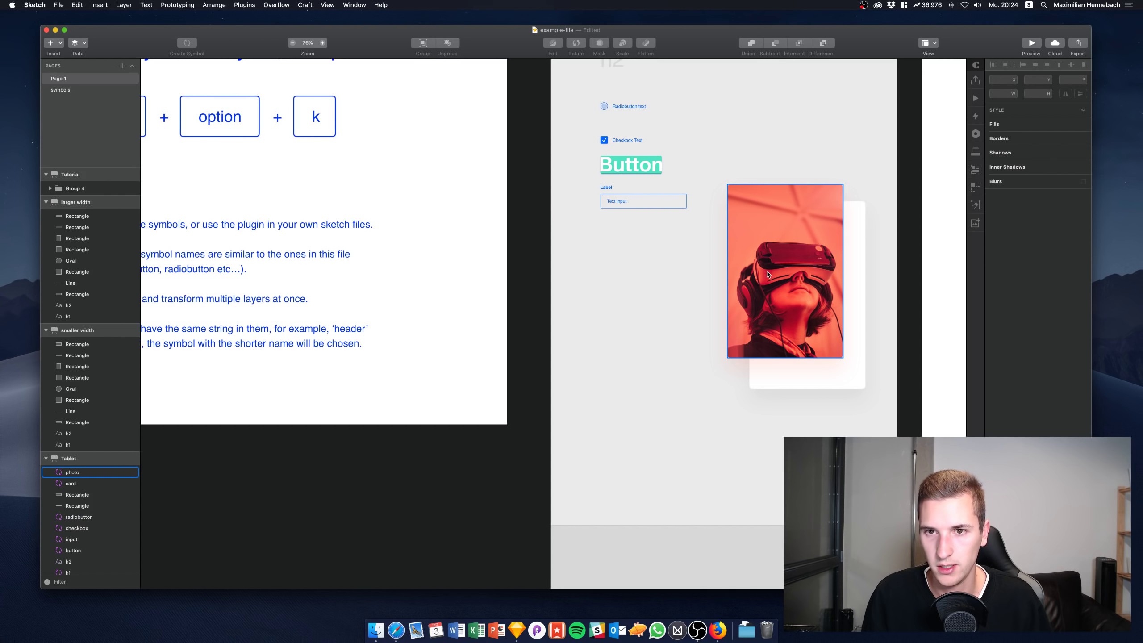
# Nudge the photo down inside the card and shorten the card to fit around it
pyautogui.moveTo(779, 274); pyautogui.dragTo(787, 288)
pyautogui.press('Down')
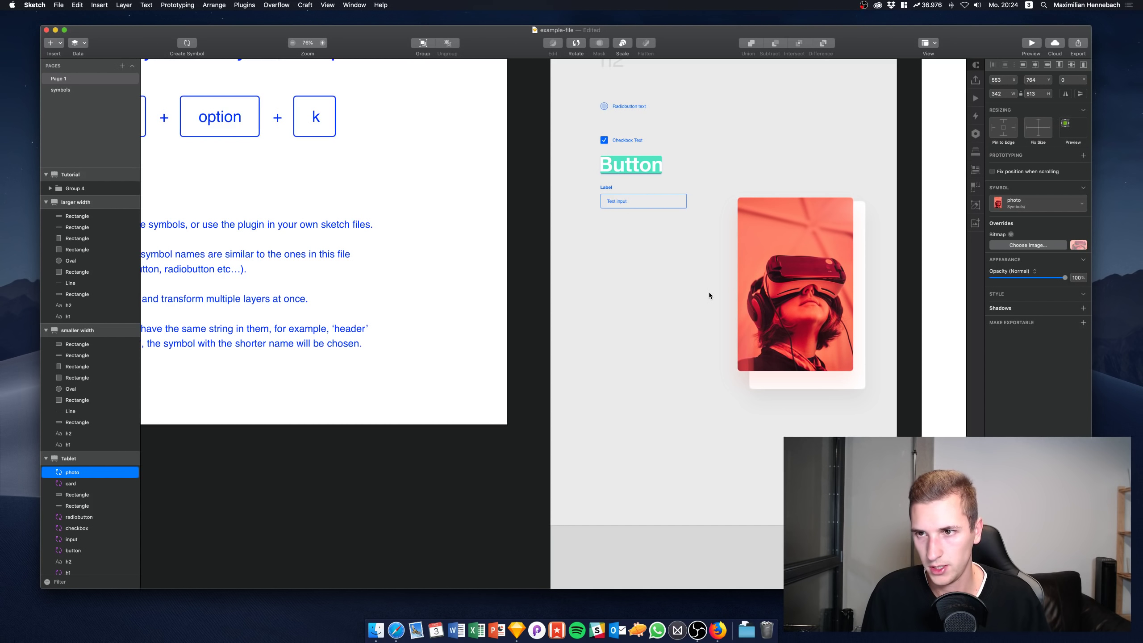
pyautogui.hotkey('shift', 'Down')
pyautogui.hotkey('shift', 'Down')
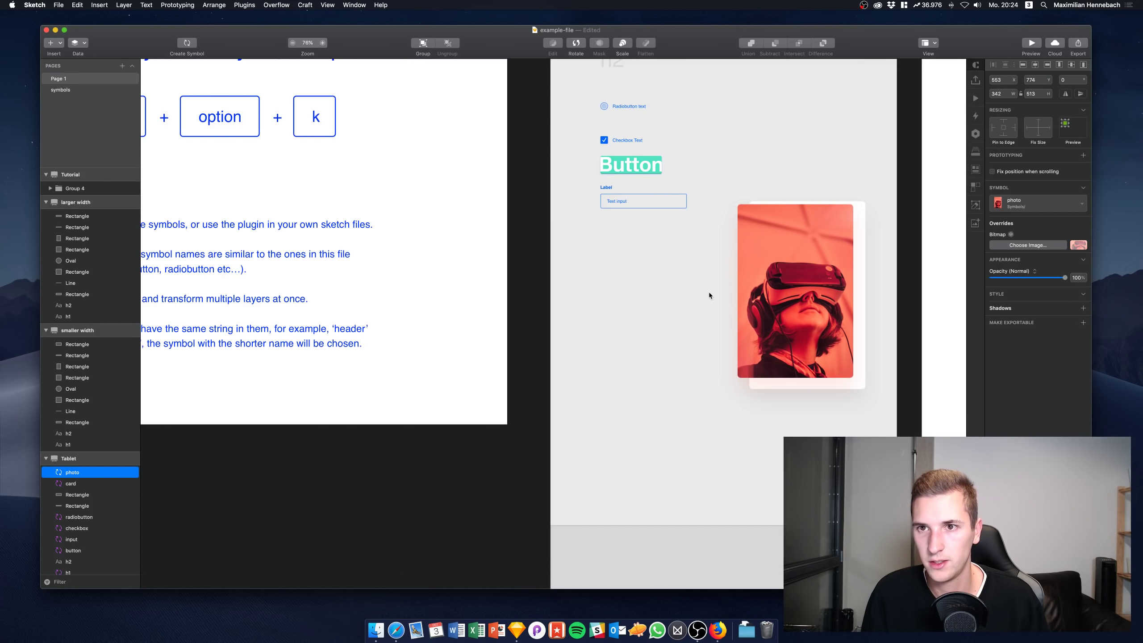
pyautogui.hotkey('shift', 'Up')
pyautogui.hotkey('shift', 'Up')
pyautogui.hotkey('shift', 'Up')
pyautogui.click(840, 389)
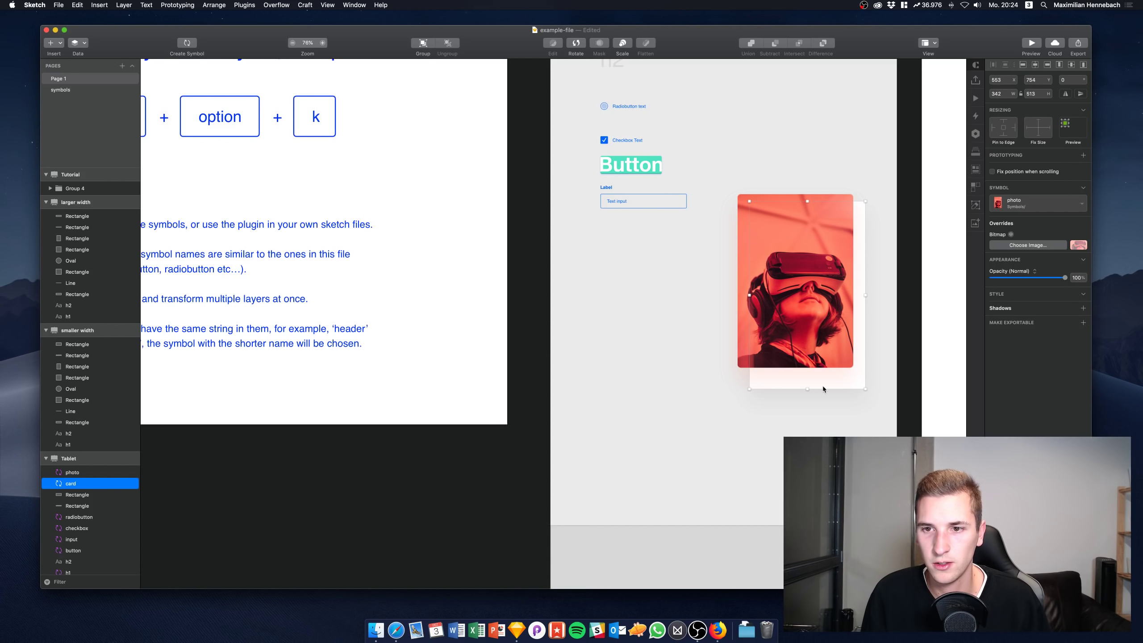
pyautogui.moveTo(807, 389); pyautogui.dragTo(808, 380)
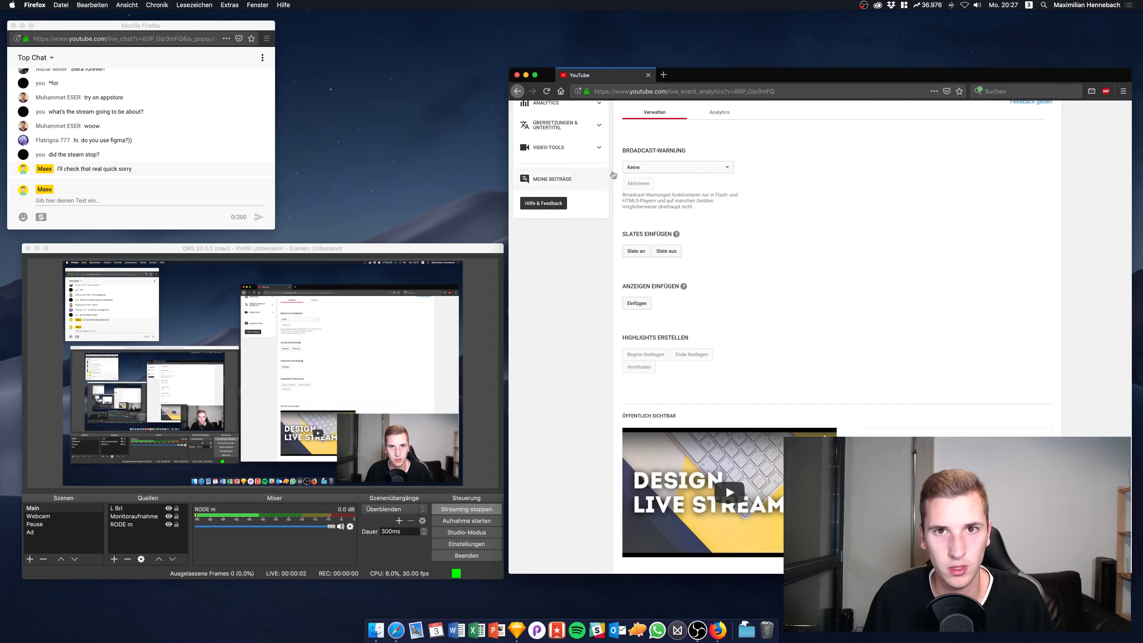
# Check the Creator Studio live stream status and focus the live chat box
pyautogui.scroll(5, 679, 286)
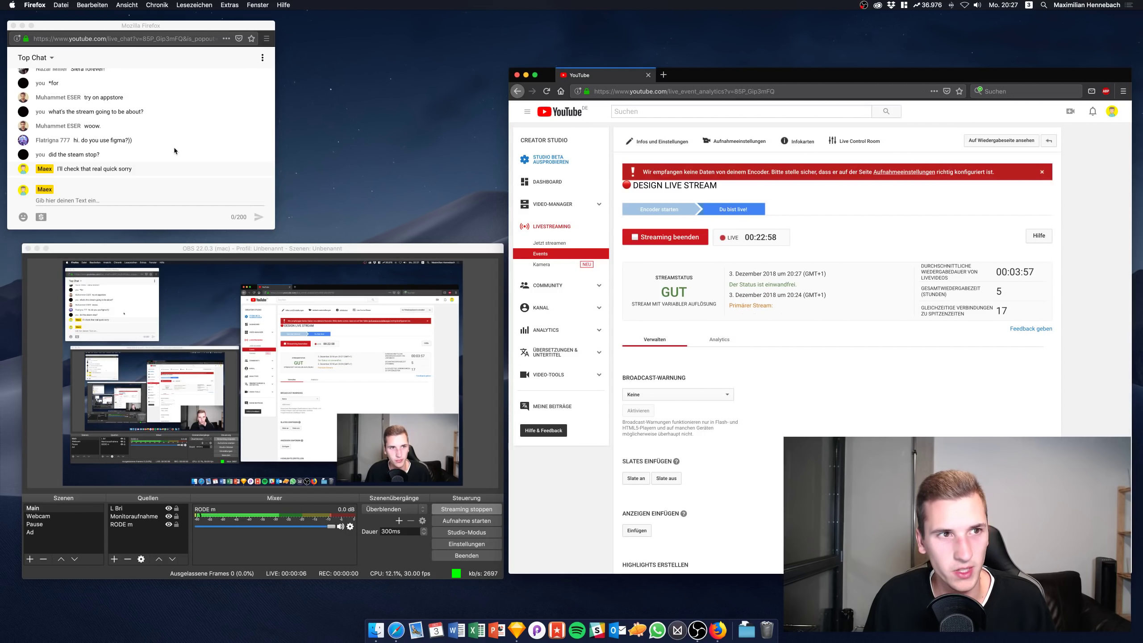
pyautogui.click(122, 199)
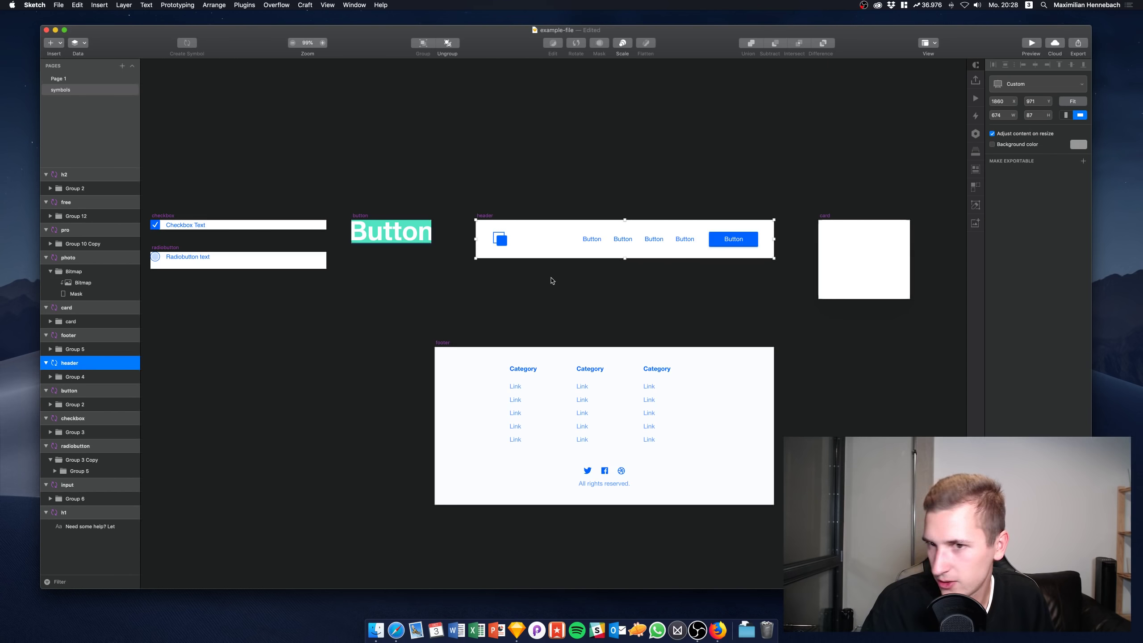
# Switch to Page 1 and bring the Tablet artboard into view
pyautogui.click(79, 80)
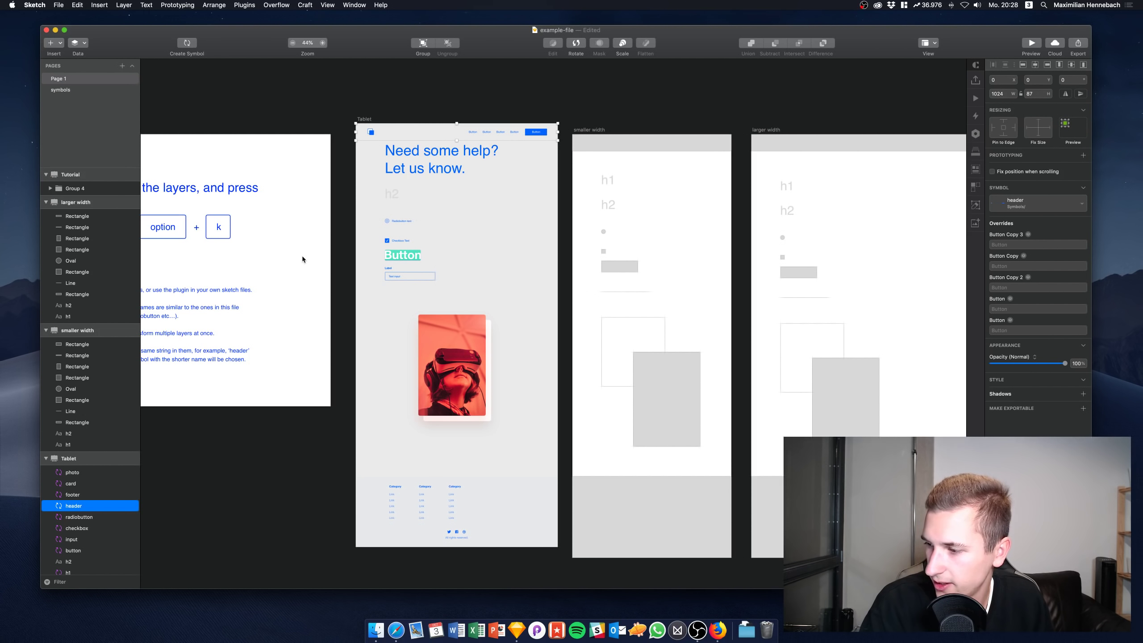
pyautogui.hscroll(-3, 398, 245)
pyautogui.scroll(-2, 398, 245)
pyautogui.hscroll(-2, 398, 246)
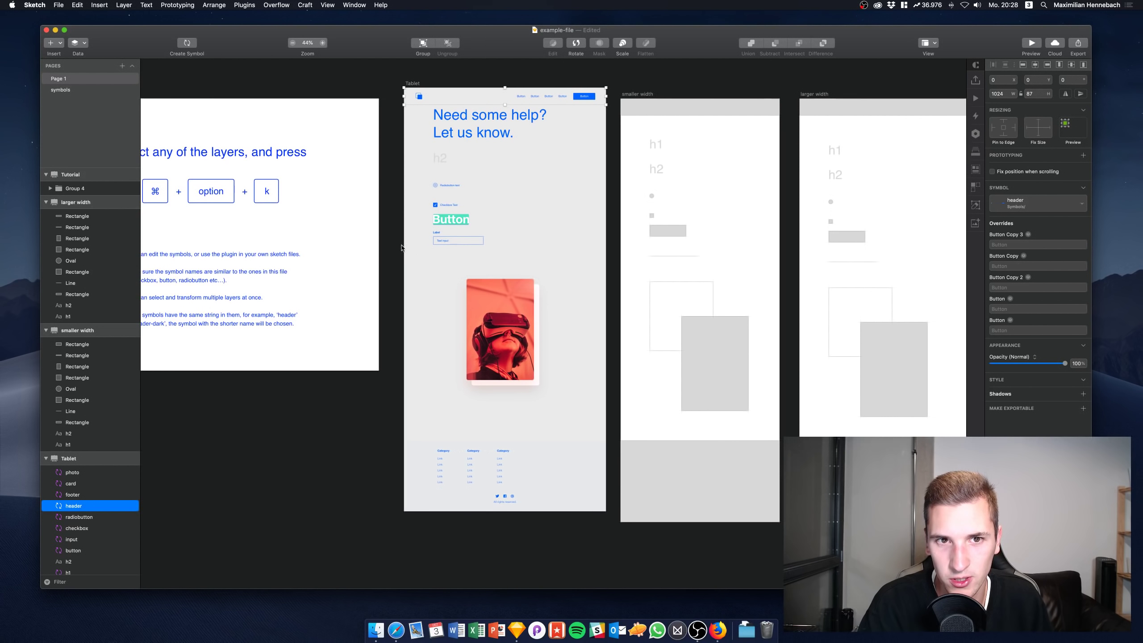
pyautogui.scroll(2, 447, 238)
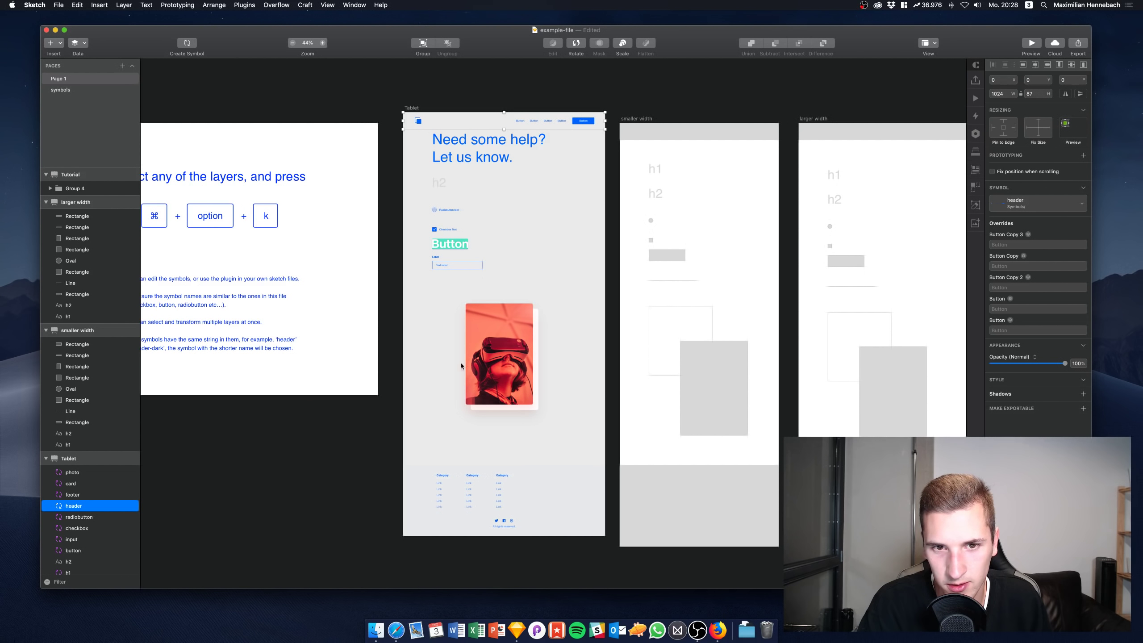
# Inspect the photo, card, footer, header and Button symbols on the Tablet artboard
pyautogui.click(484, 382)
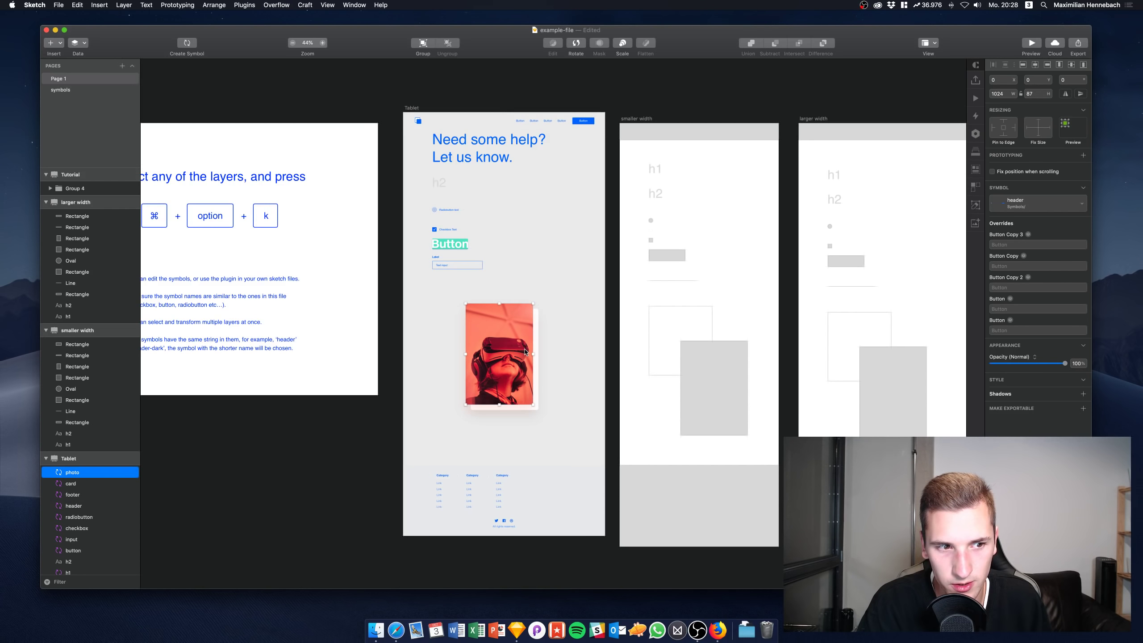
pyautogui.click(505, 405)
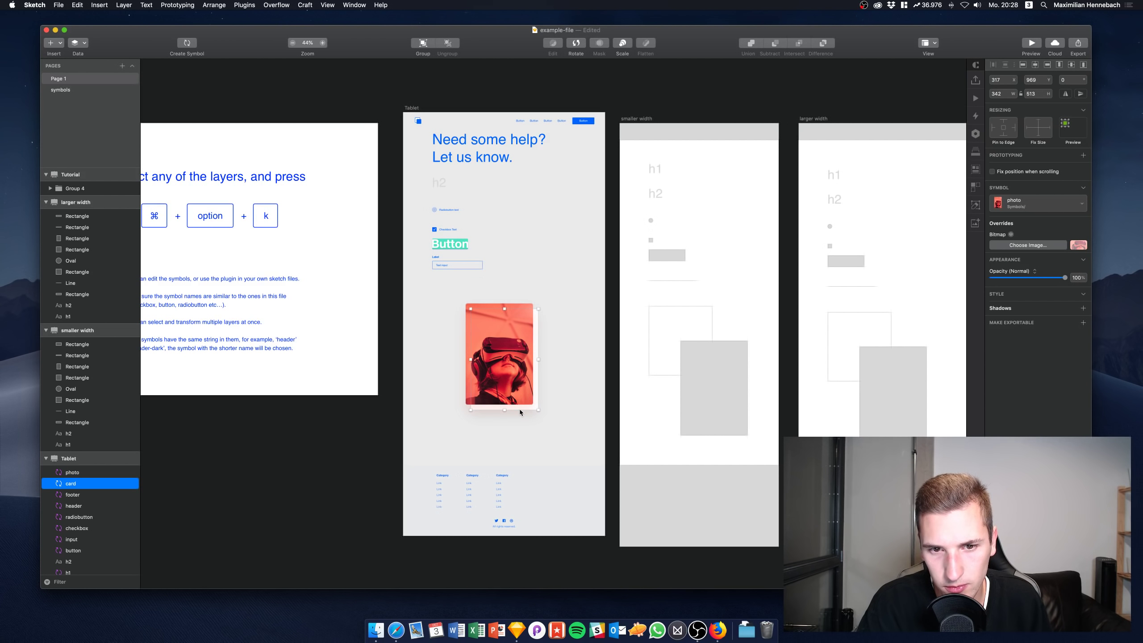
pyautogui.click(482, 501)
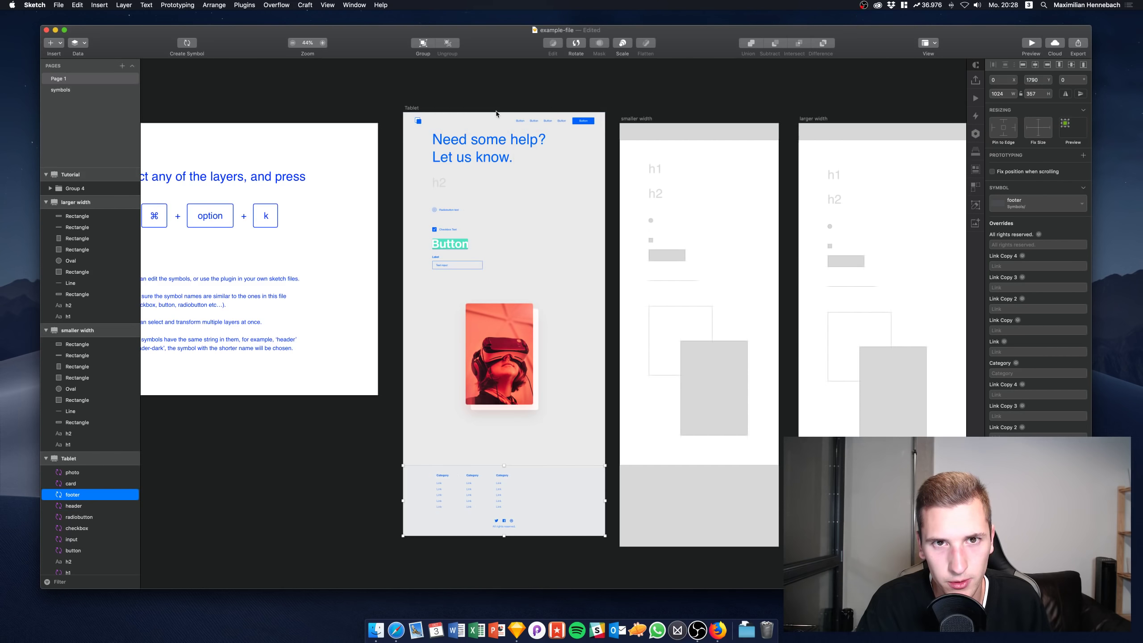
pyautogui.click(481, 124)
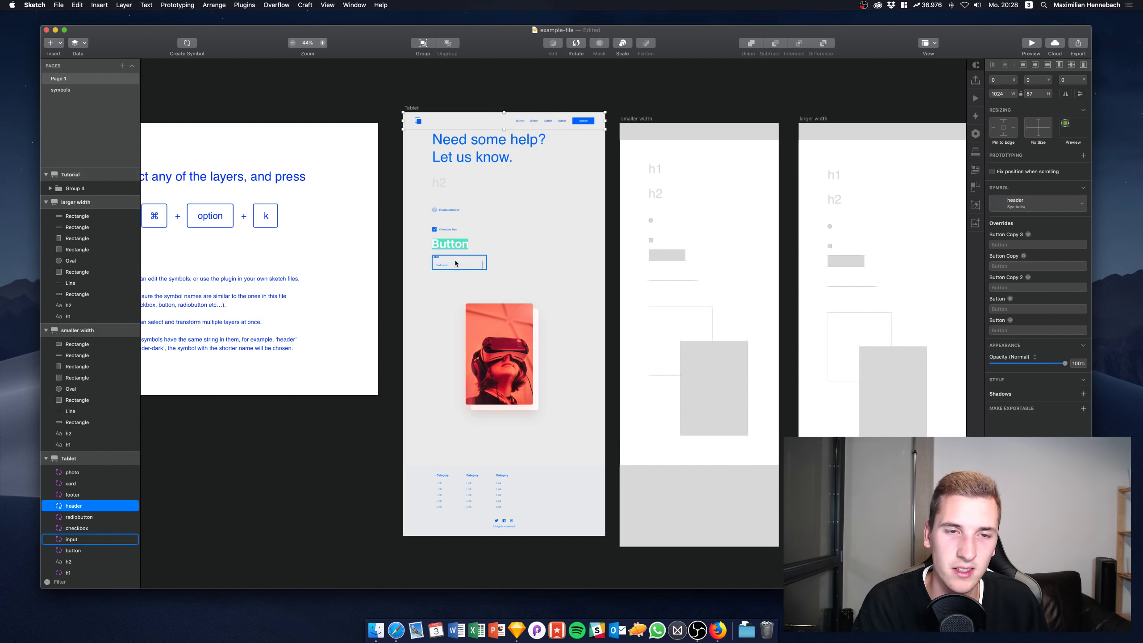
pyautogui.click(448, 247)
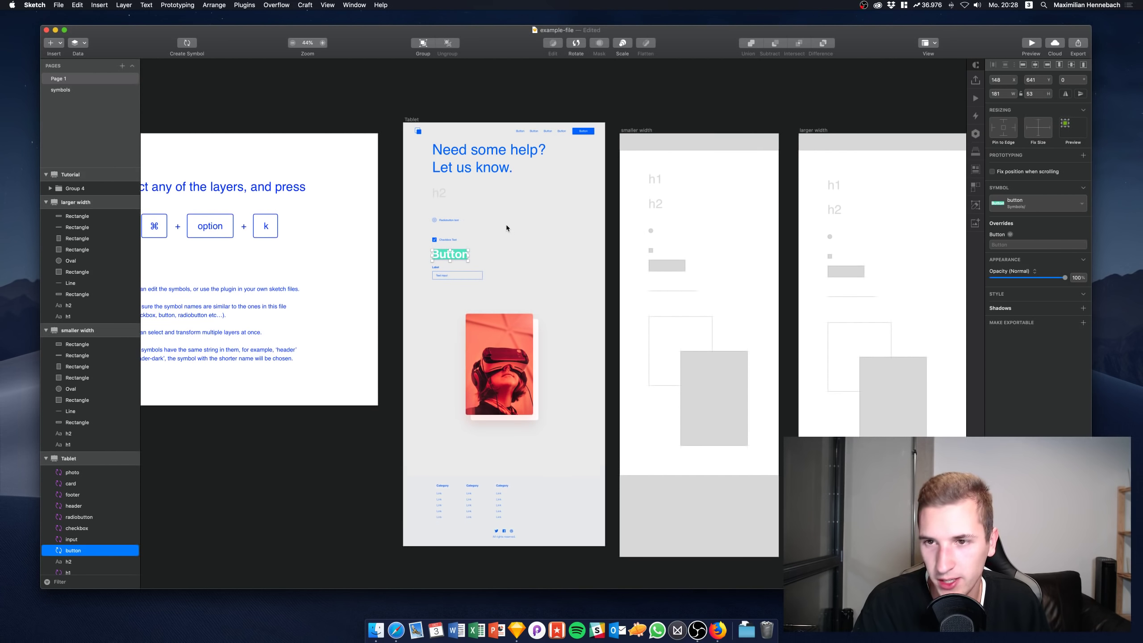
pyautogui.hscroll(3, 505, 224)
pyautogui.scroll(1, 505, 224)
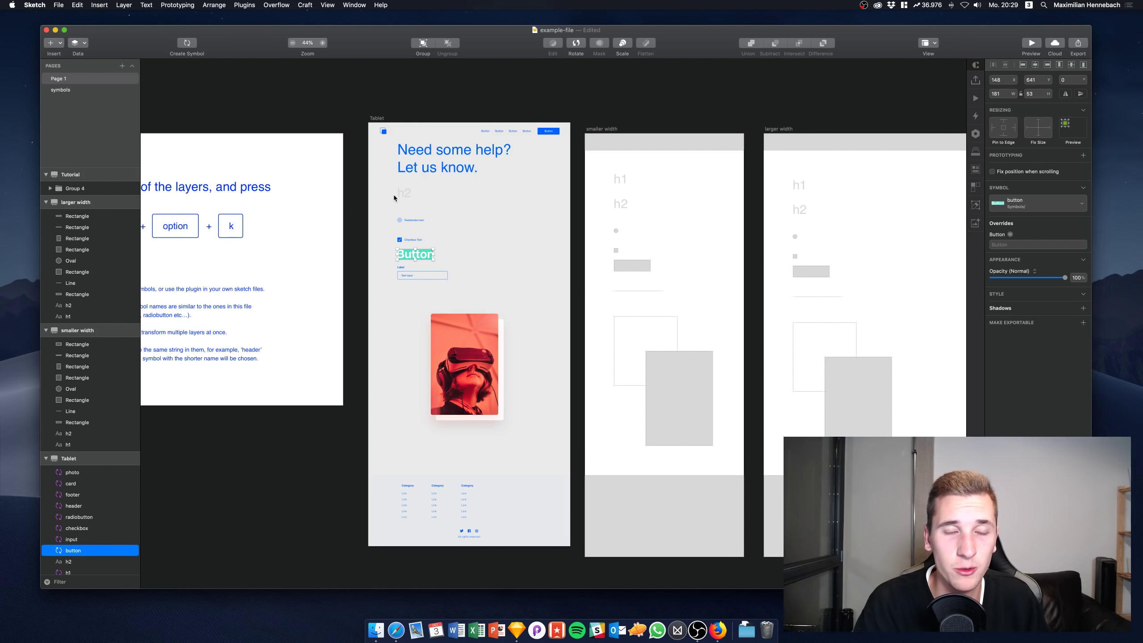
# Inspect the 'Need some help?' heading, header symbol and photo symbol on Tablet
pyautogui.click(400, 148)
pyautogui.click(399, 132)
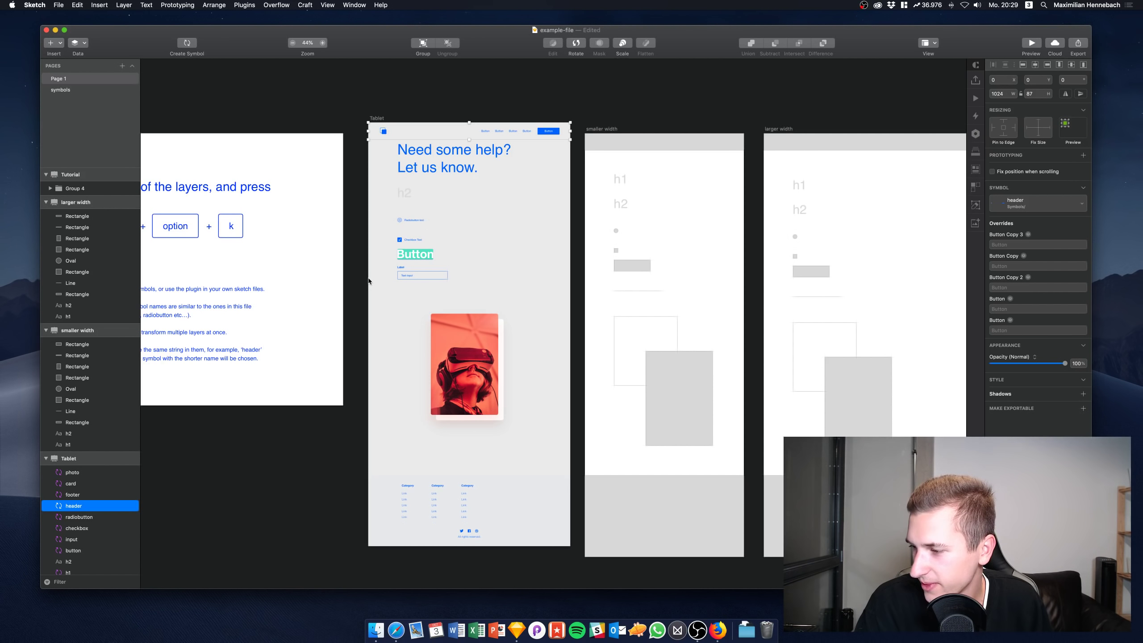
pyautogui.click(439, 334)
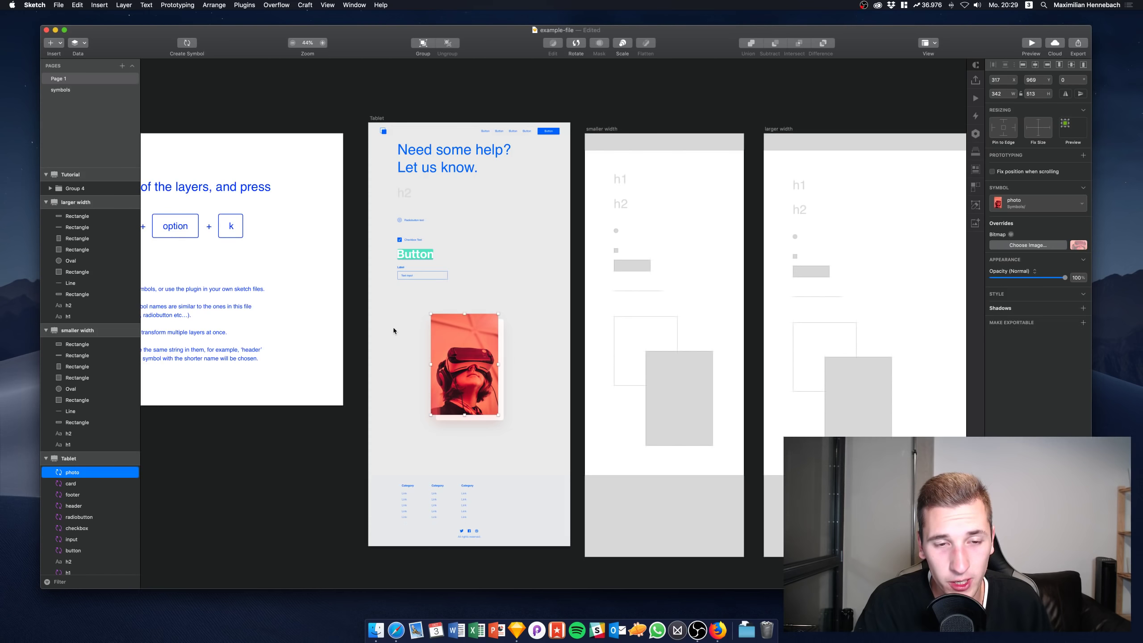
# Pan over to the wireframes and select the larger width artboard
pyautogui.hscroll(-3, 441, 298)
pyautogui.scroll(-1, 441, 299)
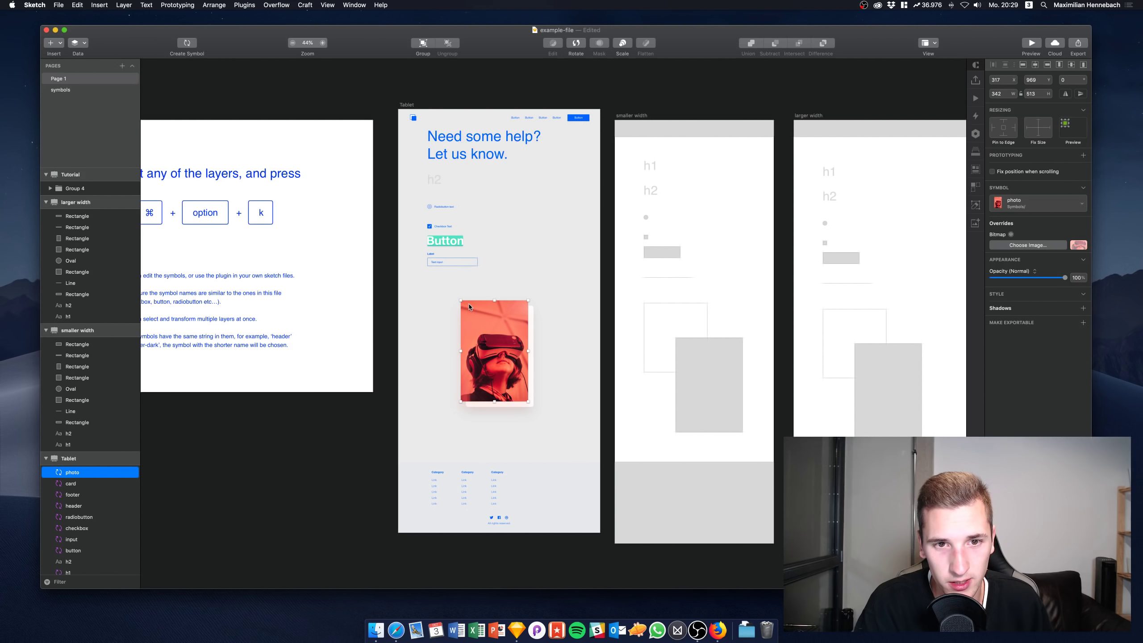
pyautogui.scroll(2, 468, 304)
pyautogui.scroll(-2, 468, 304)
pyautogui.hscroll(10, 469, 308)
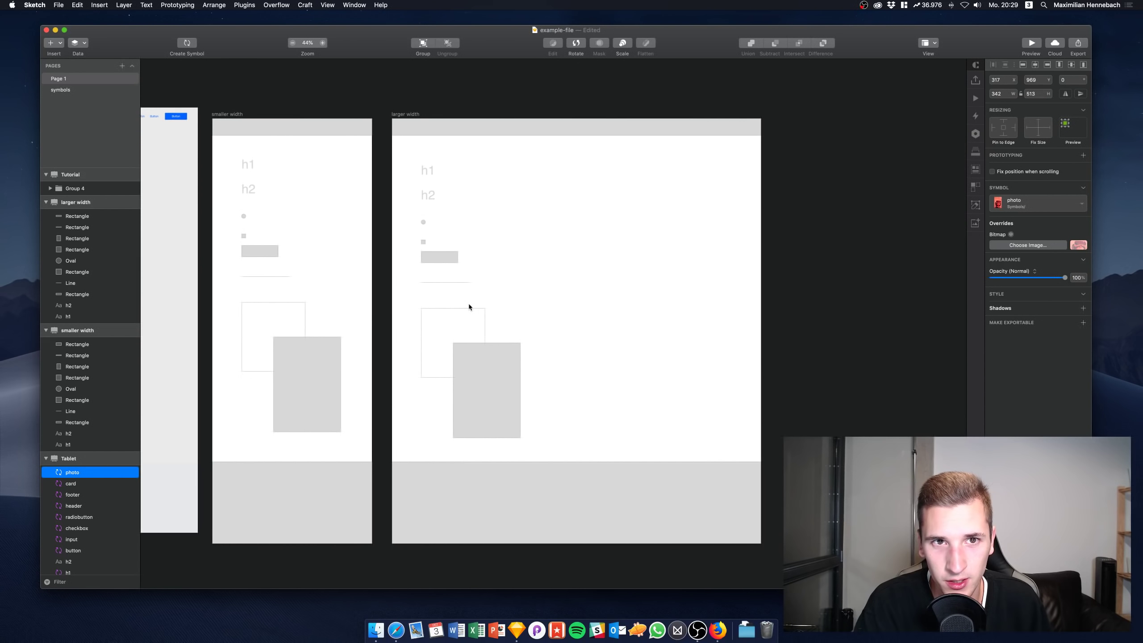
pyautogui.click(382, 114)
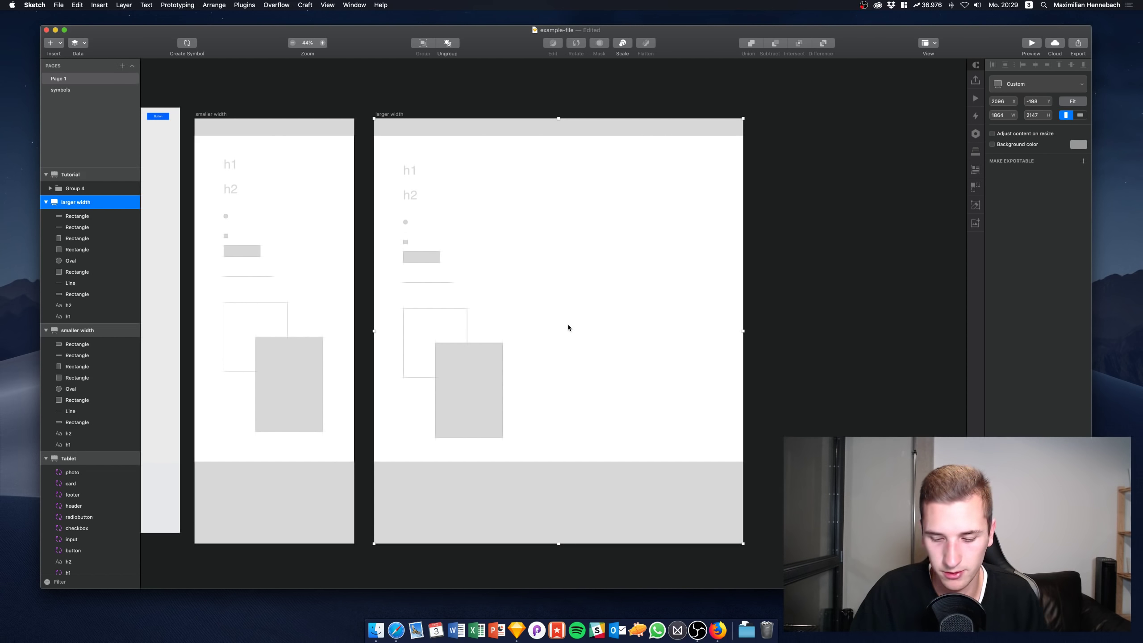
# Draw a rectangle in the larger width artboard and replace it with the photo symbol
pyautogui.click(476, 379)
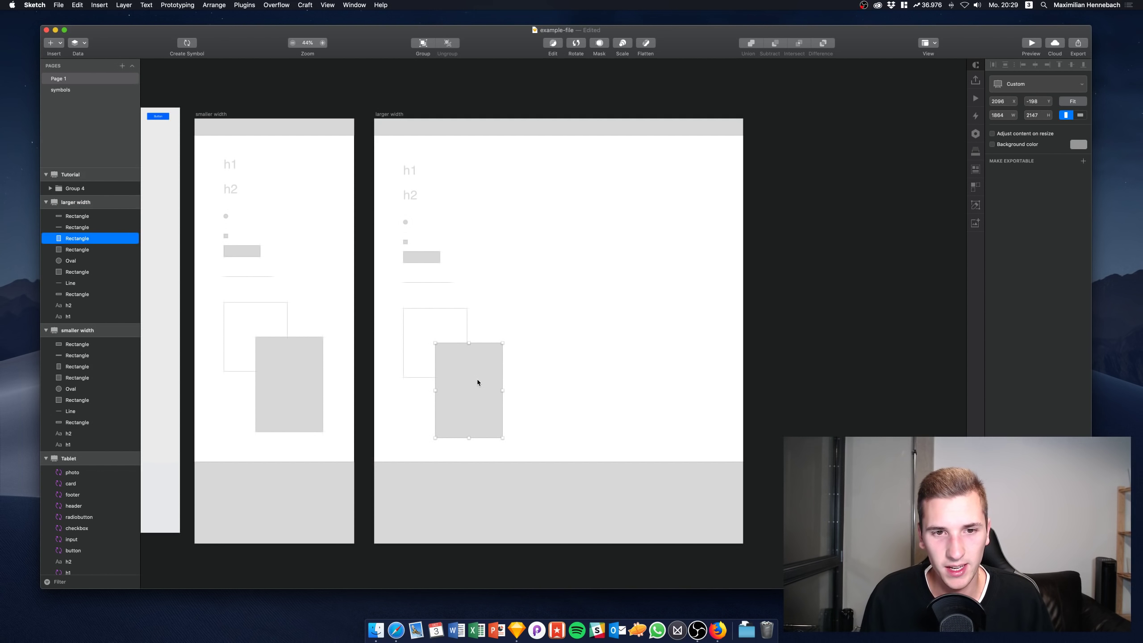
pyautogui.press('r')
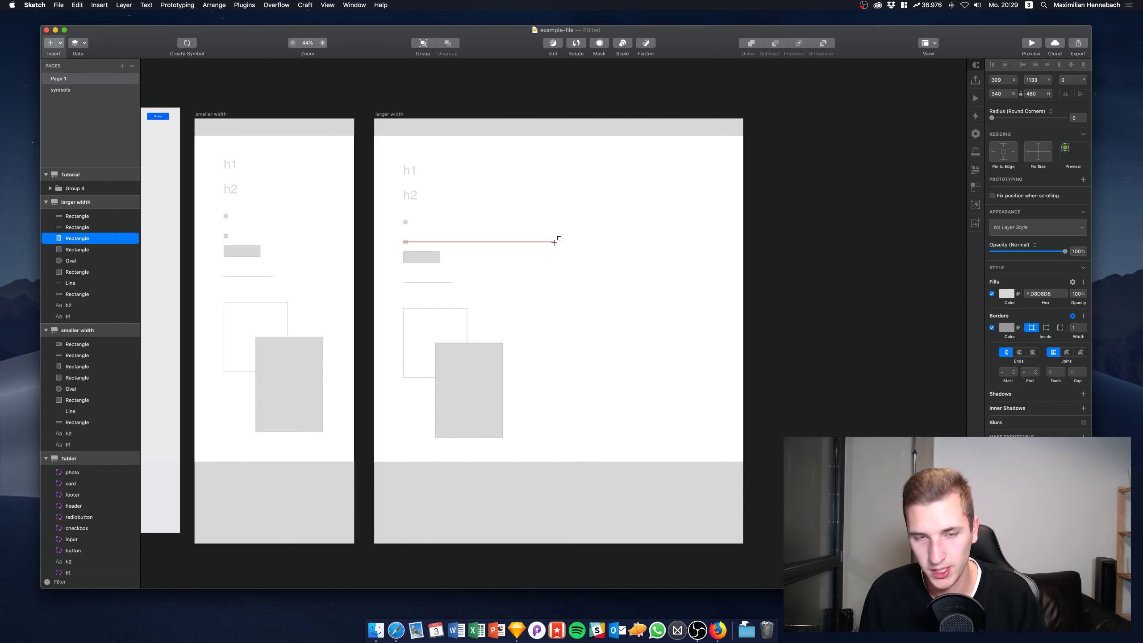
pyautogui.moveTo(581, 214); pyautogui.dragTo(679, 327)
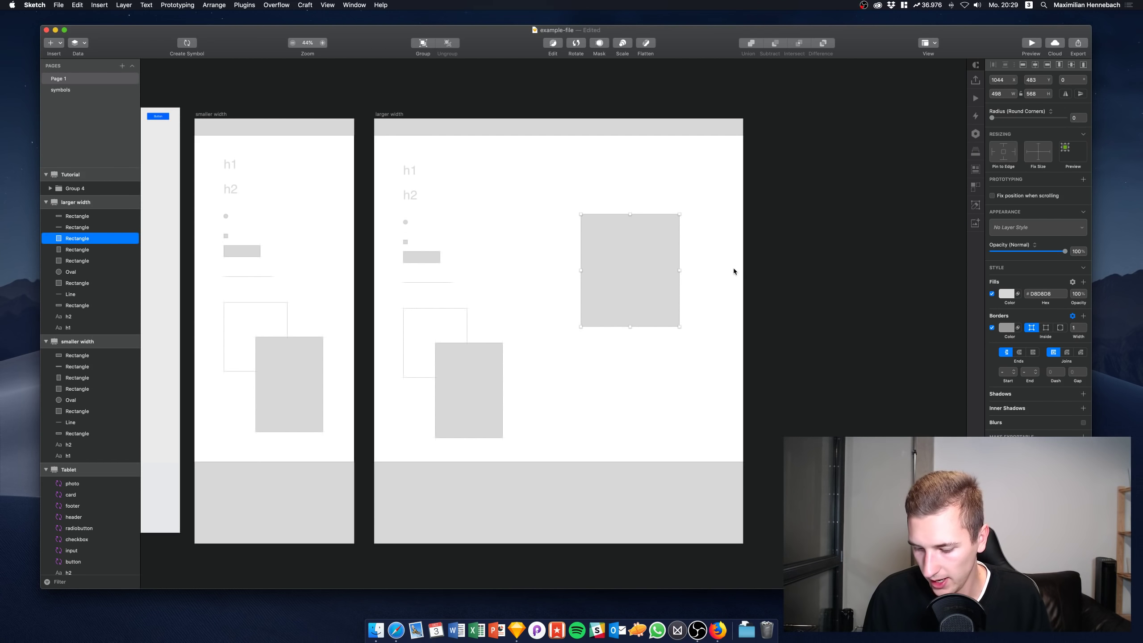
pyautogui.press('alt')
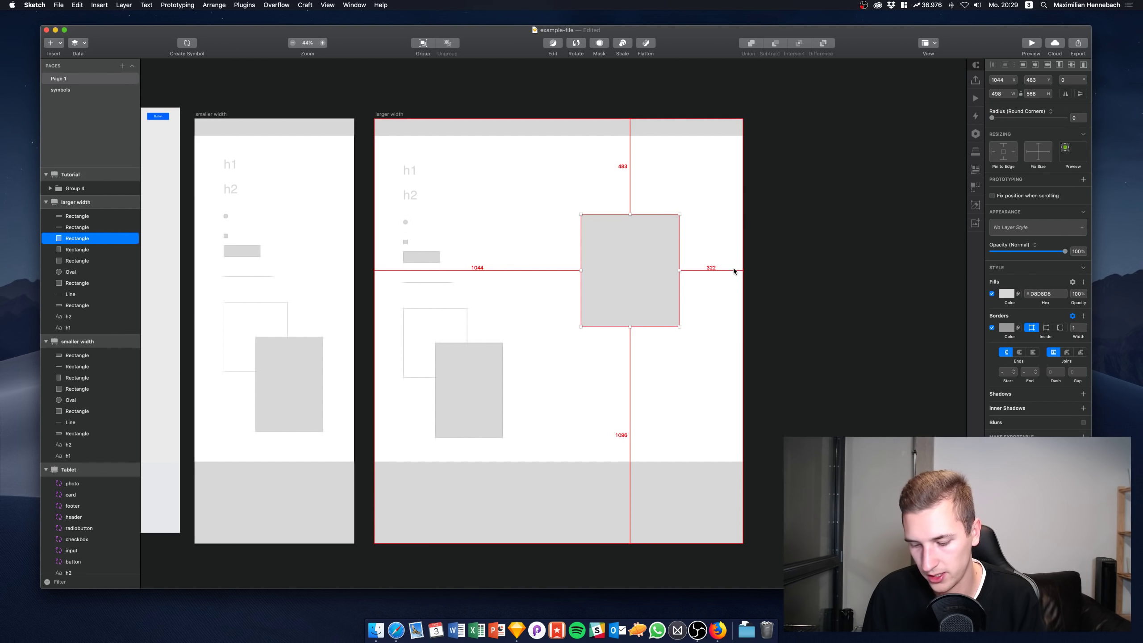
pyautogui.press('super+shift+r')
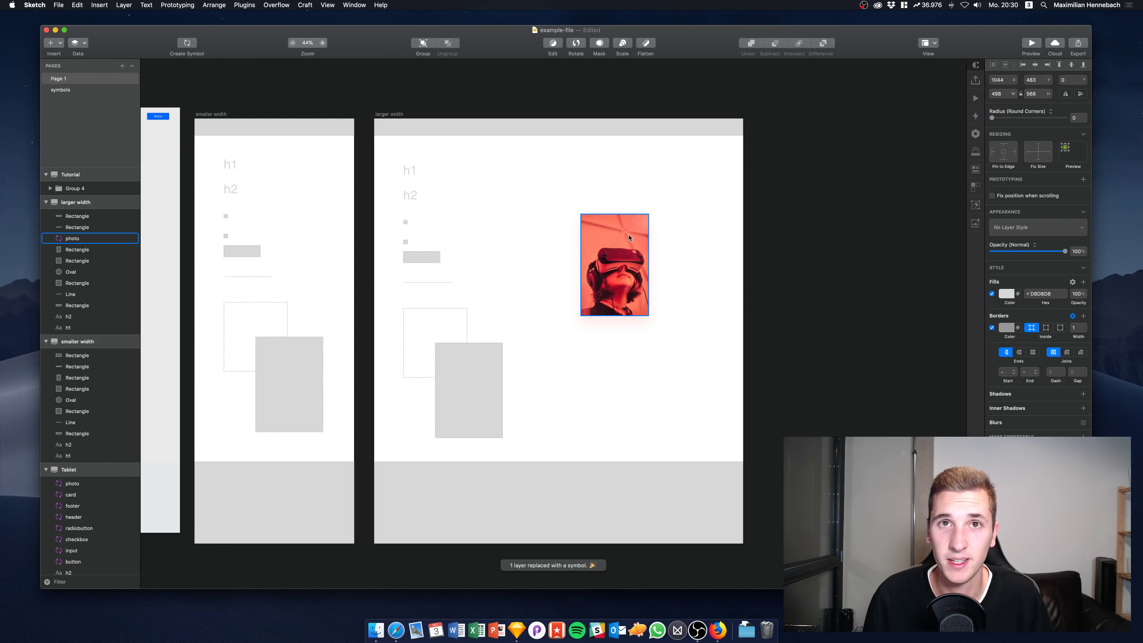
pyautogui.click(625, 345)
pyautogui.press('alt')
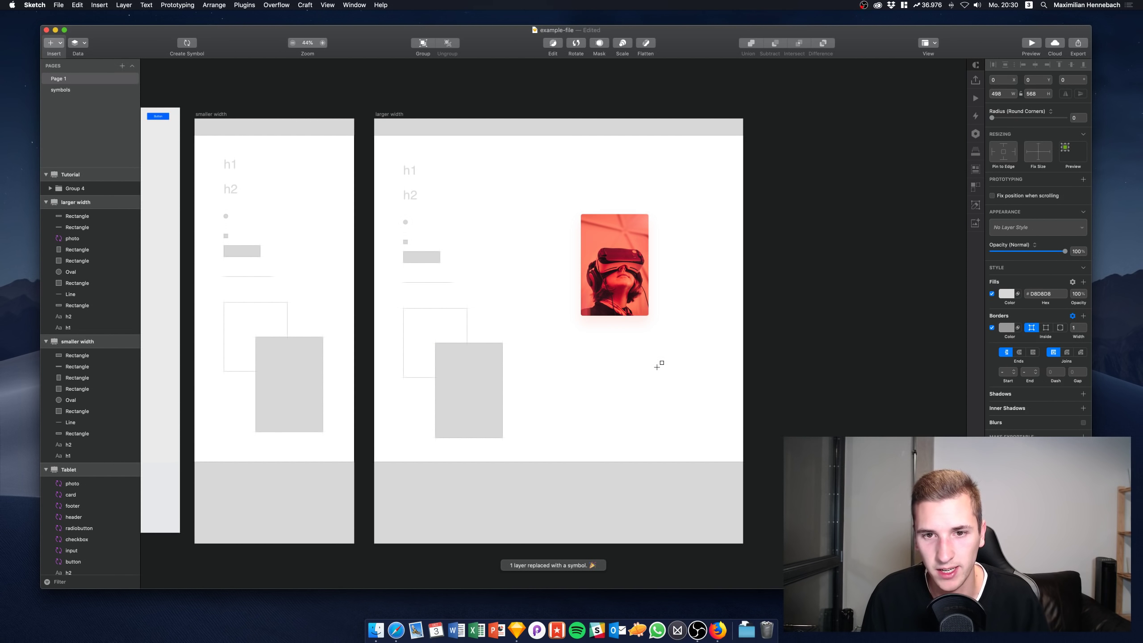
# Draw three more rectangles, turn them into photo symbols, and move the top one to the top-right corner
pyautogui.press('r')
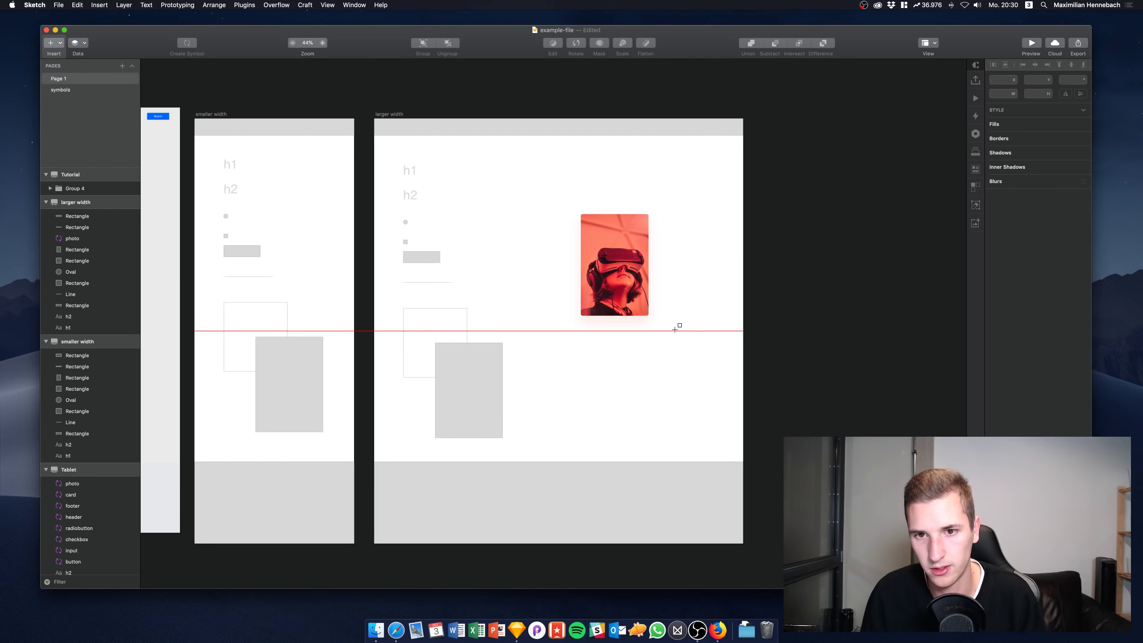
pyautogui.moveTo(675, 331); pyautogui.dragTo(652, 361)
pyautogui.press('r')
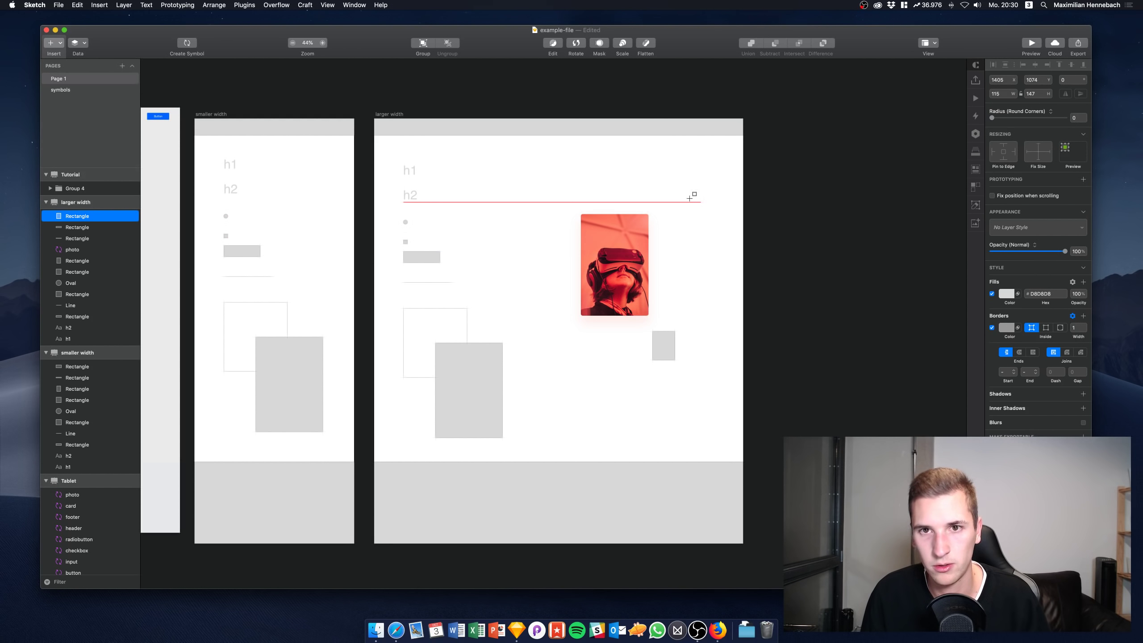
pyautogui.moveTo(701, 202)
pyautogui.mouseDown()
pyautogui.moveTo(556, 193)
pyautogui.moveTo(553, 164)
pyautogui.mouseUp()
pyautogui.press('r')
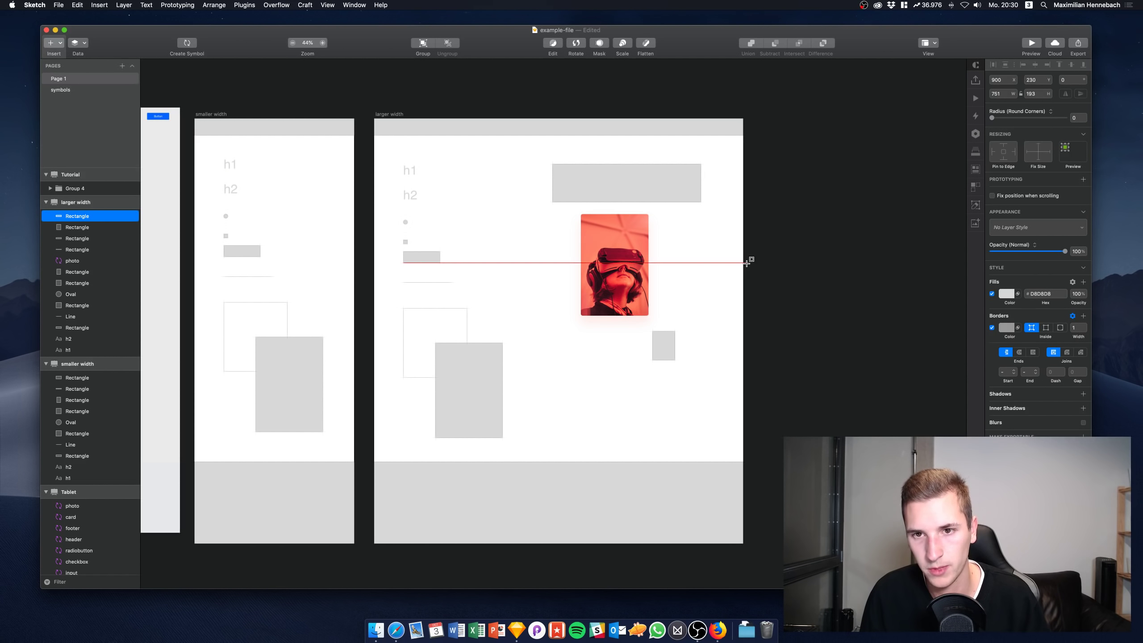
pyautogui.moveTo(691, 242); pyautogui.dragTo(675, 298)
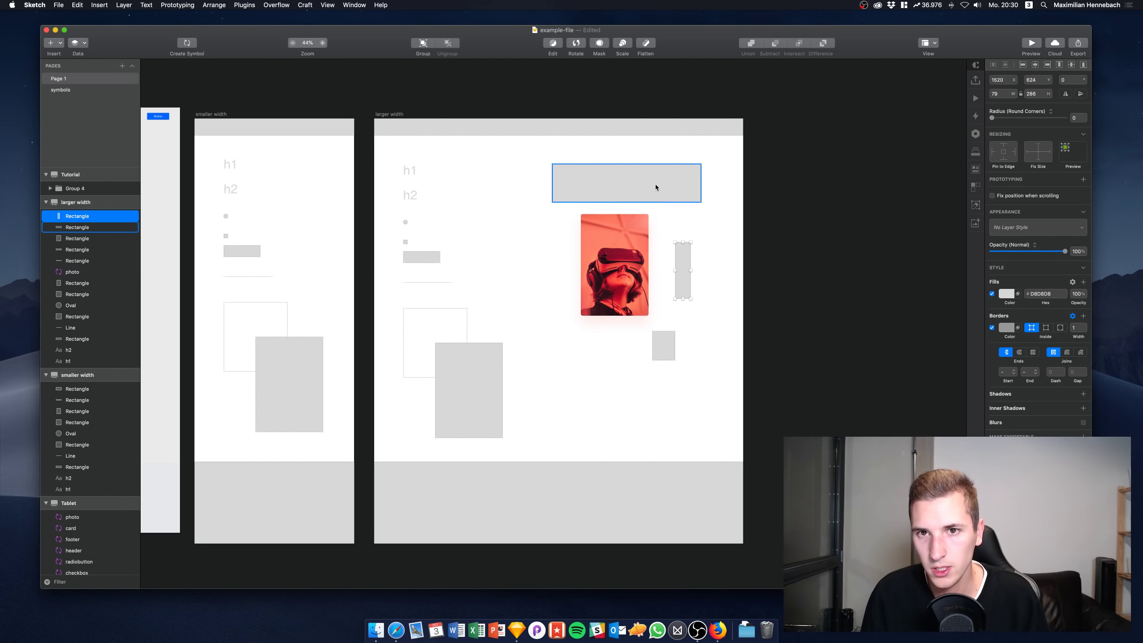
pyautogui.keyDown('shift'); pyautogui.click(656, 184); pyautogui.keyUp('shift')
pyautogui.keyDown('shift'); pyautogui.click(665, 348); pyautogui.keyUp('shift')
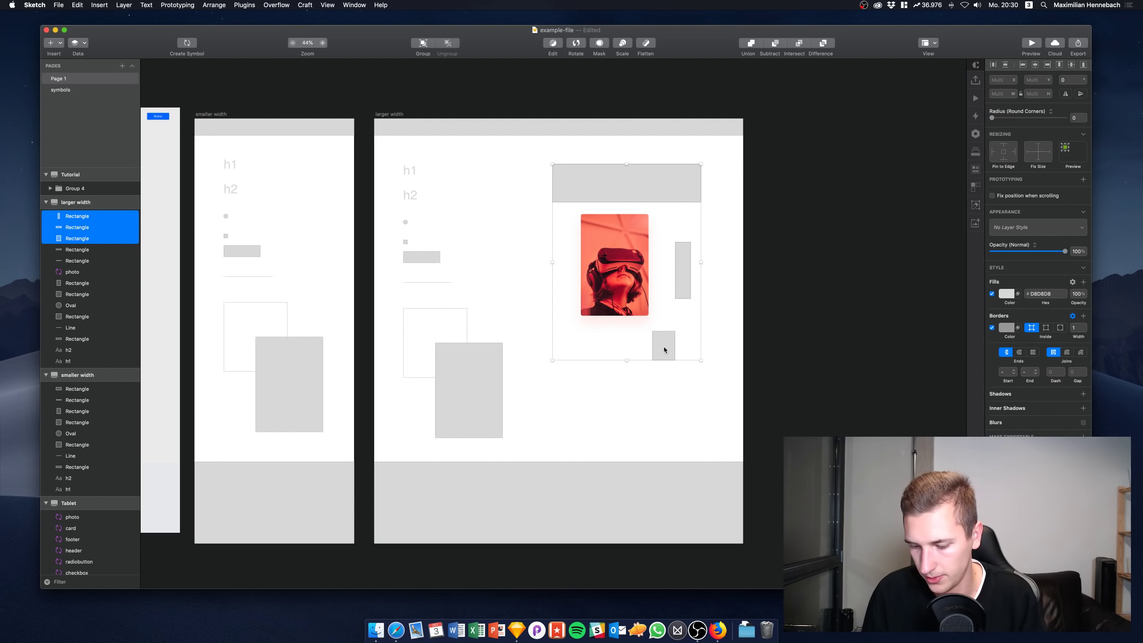
pyautogui.hotkey('ctrl', 'shift', 'r')
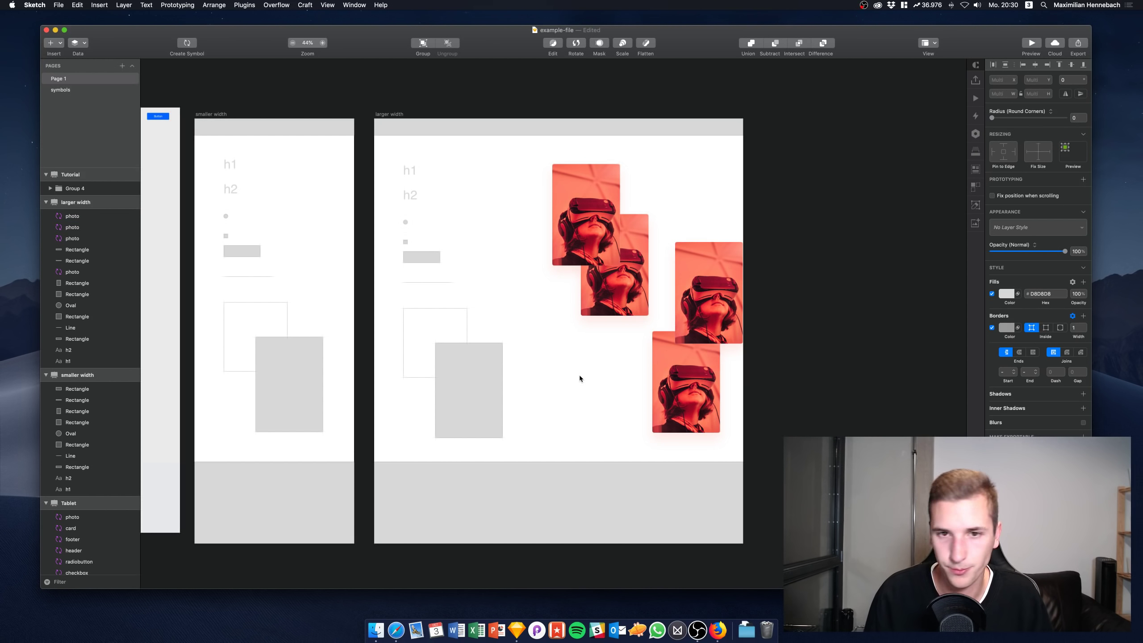
pyautogui.moveTo(587, 235); pyautogui.dragTo(710, 208)
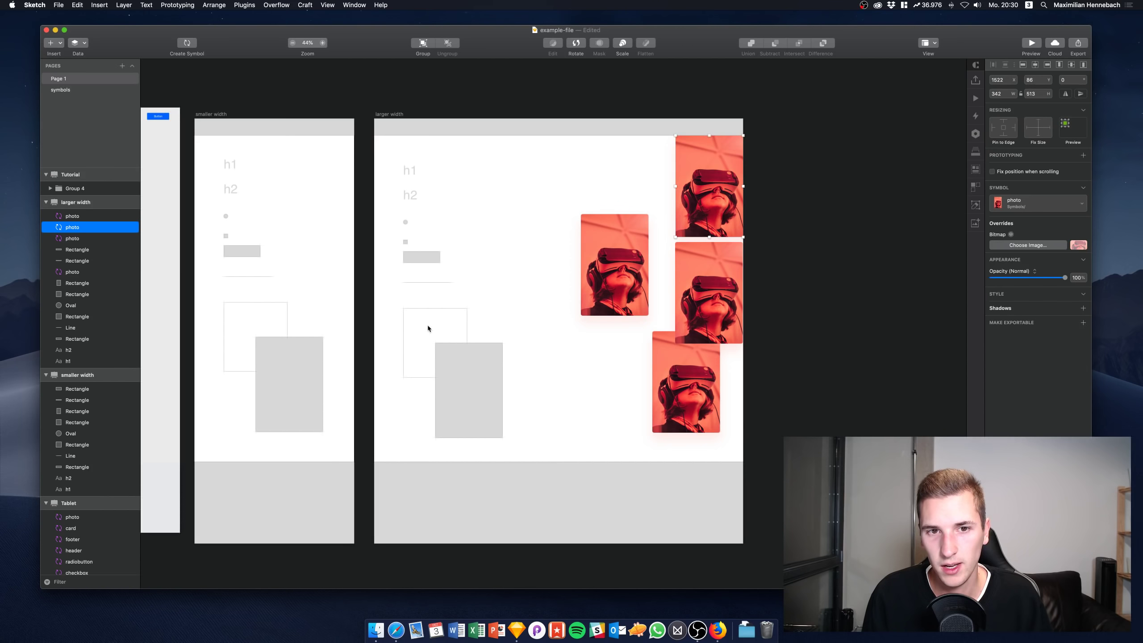
# Draw an unfilled rectangle left of the lower photo and make it the card symbol
pyautogui.press('r')
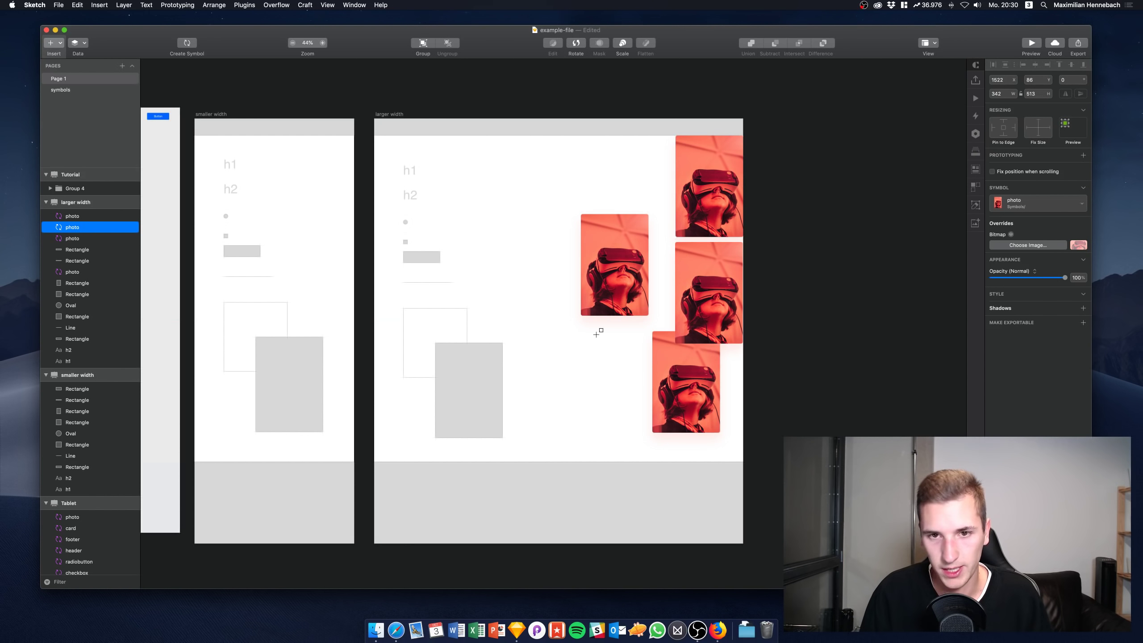
pyautogui.moveTo(541, 334); pyautogui.dragTo(627, 437)
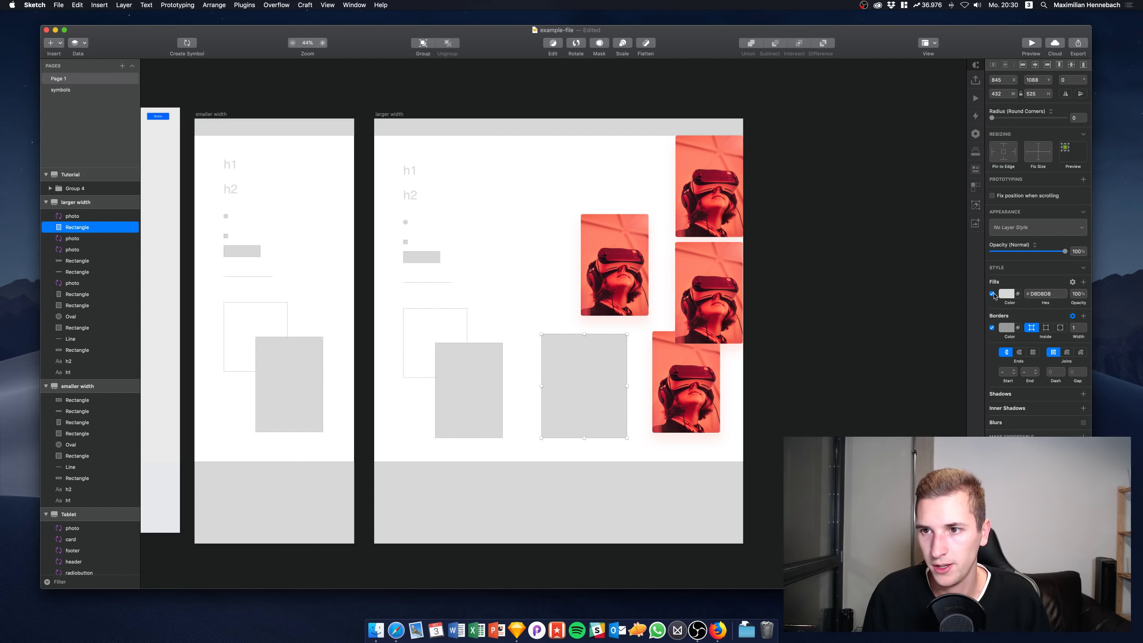
pyautogui.click(992, 294)
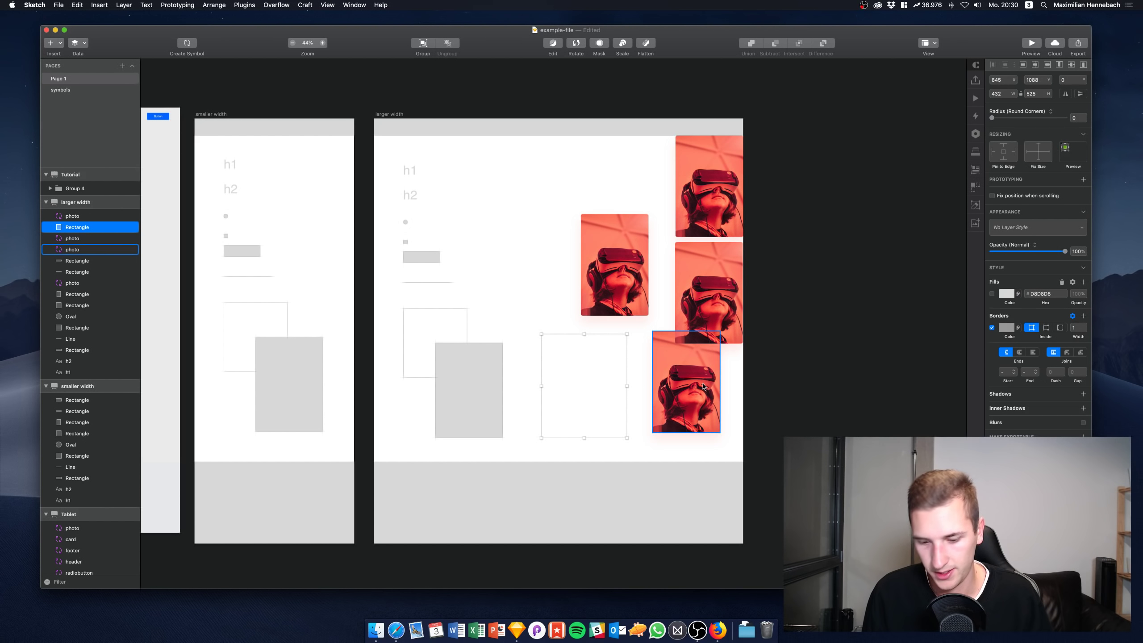
pyautogui.press('alt')
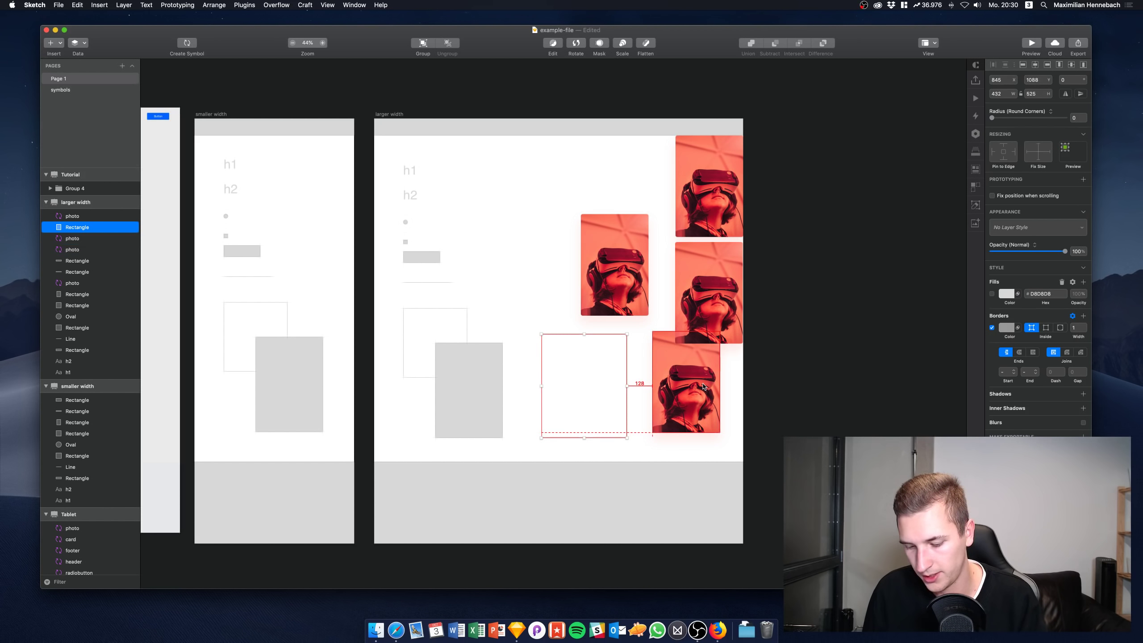
pyautogui.hotkey('ctrl', 'alt', 'r')
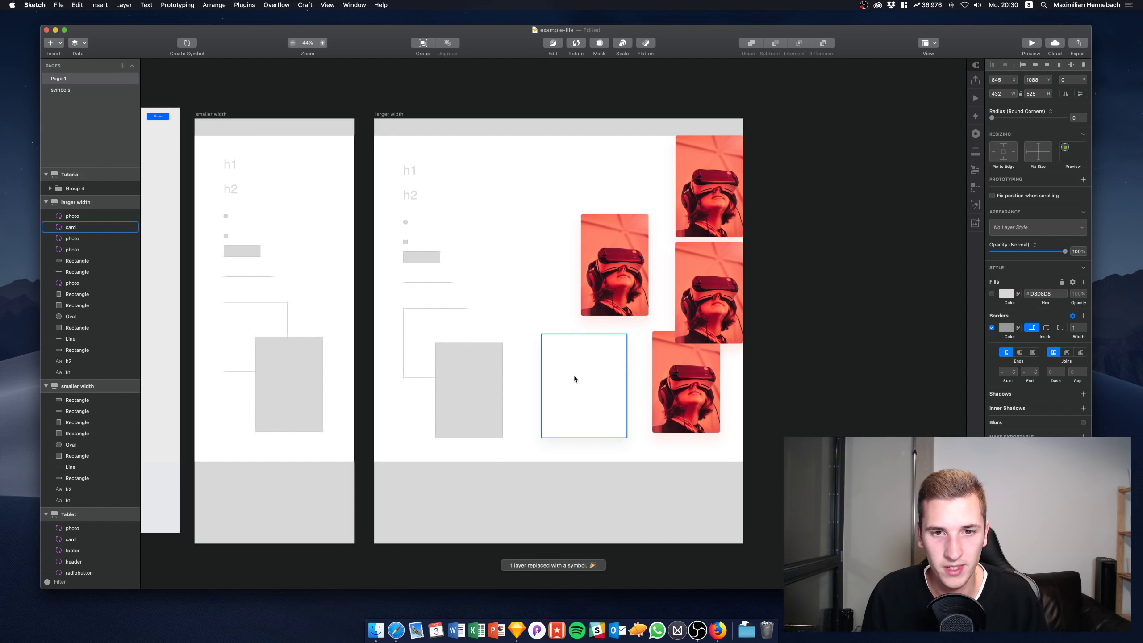
pyautogui.click(574, 378)
pyautogui.click(388, 116)
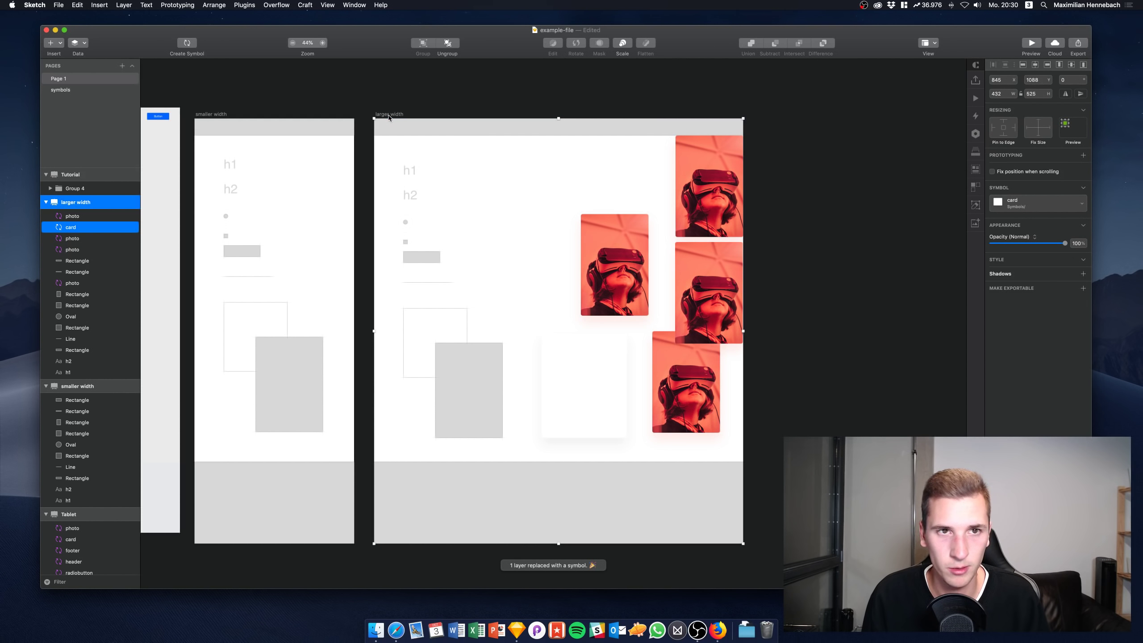
# Give the larger width artboard a light grey background and shift it slightly up
pyautogui.click(1081, 144)
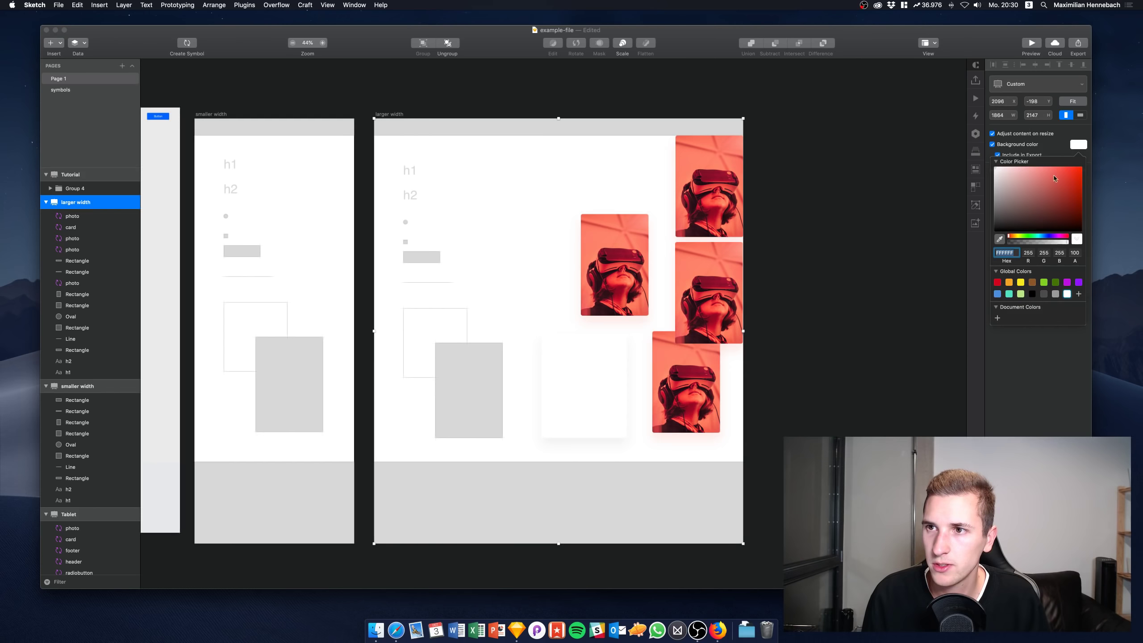
pyautogui.moveTo(1031, 196); pyautogui.dragTo(971, 176)
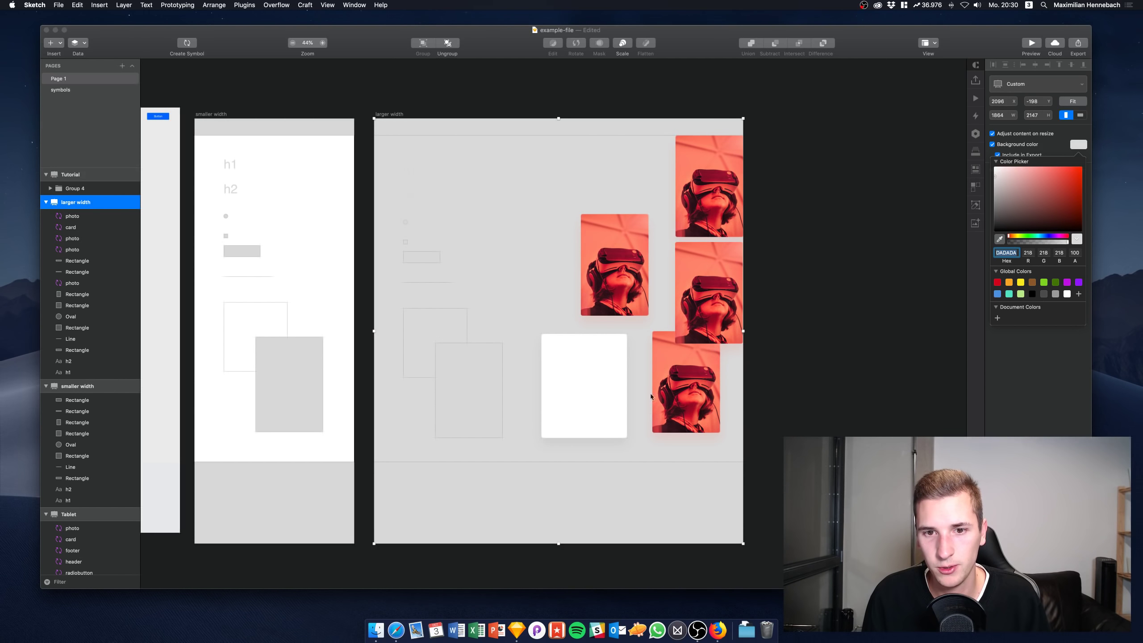
pyautogui.moveTo(611, 403); pyautogui.dragTo(618, 371)
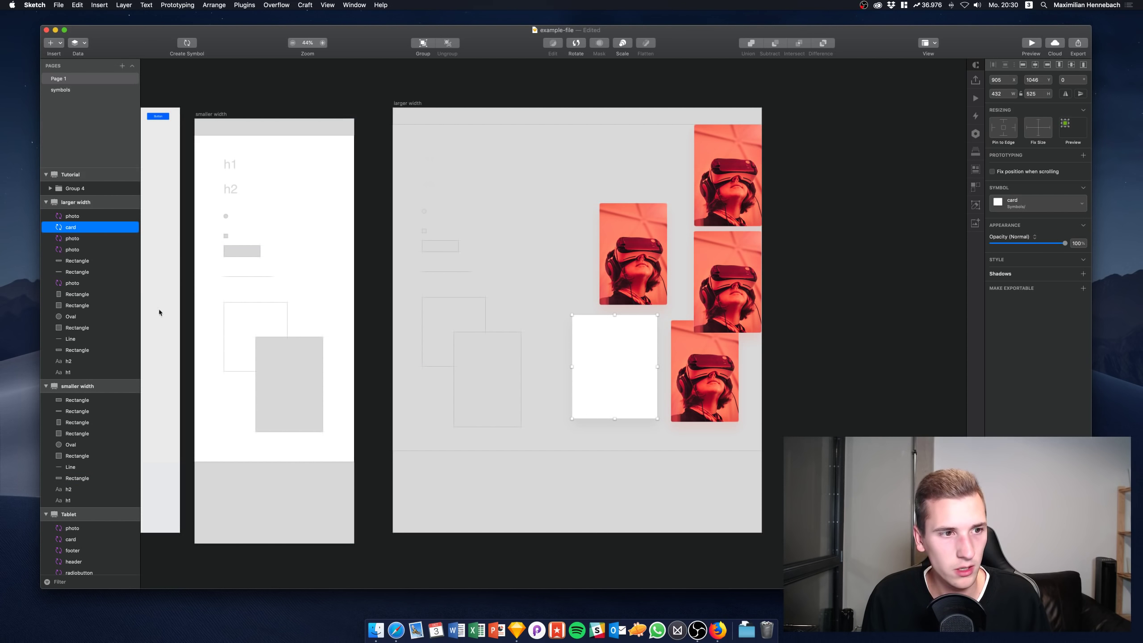
# Move a photo onto the white card and turn two new unfilled rectangles into card symbols
pyautogui.click(729, 274)
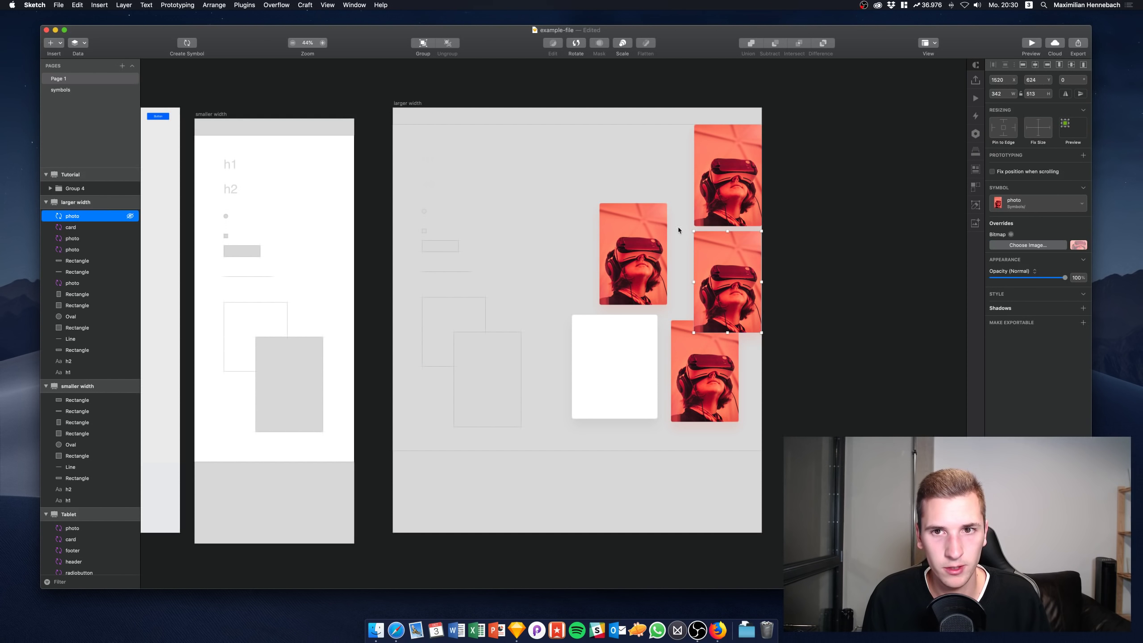
pyautogui.moveTo(730, 274); pyautogui.dragTo(585, 357)
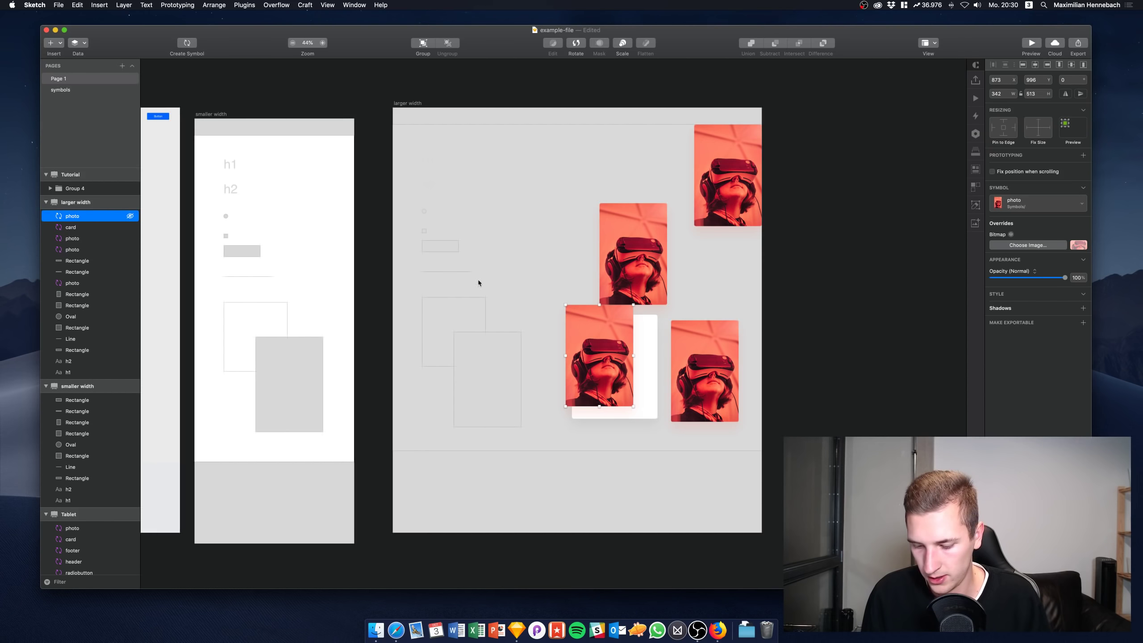
pyautogui.press('r')
pyautogui.moveTo(527, 148); pyautogui.dragTo(583, 194)
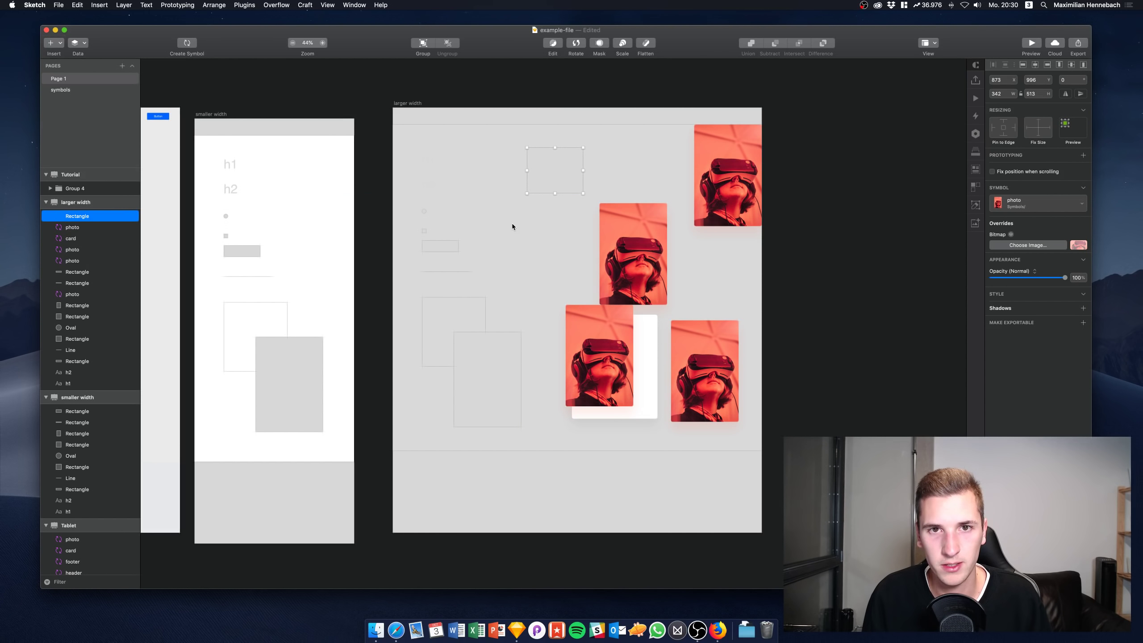
pyautogui.press('r')
pyautogui.moveTo(514, 226); pyautogui.dragTo(550, 257)
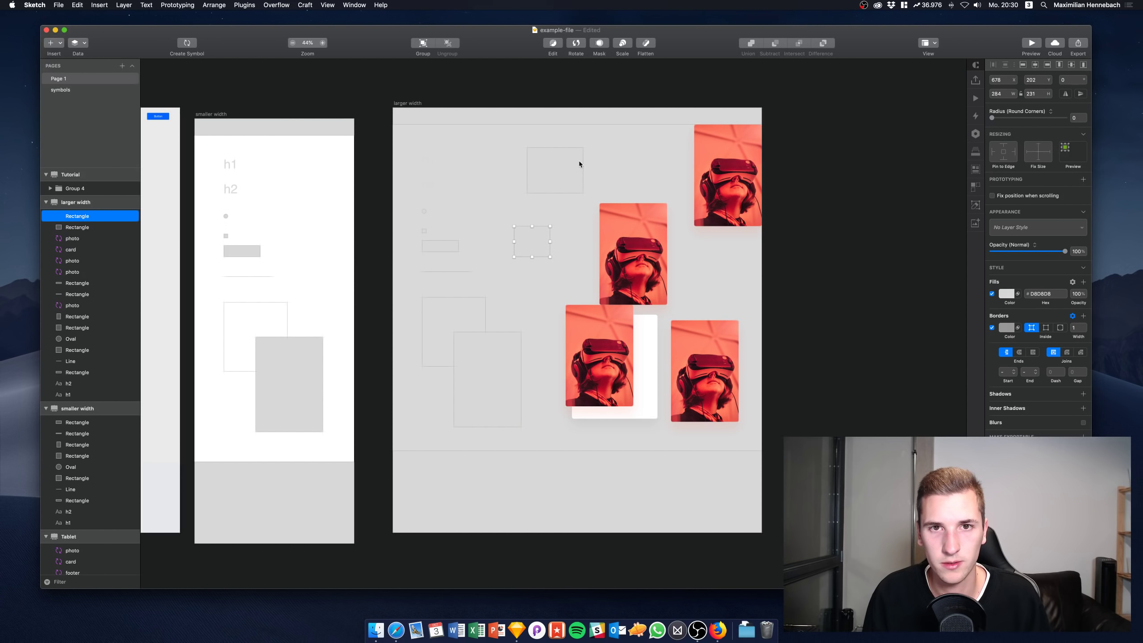
pyautogui.keyDown('shift'); pyautogui.click(578, 161); pyautogui.keyUp('shift')
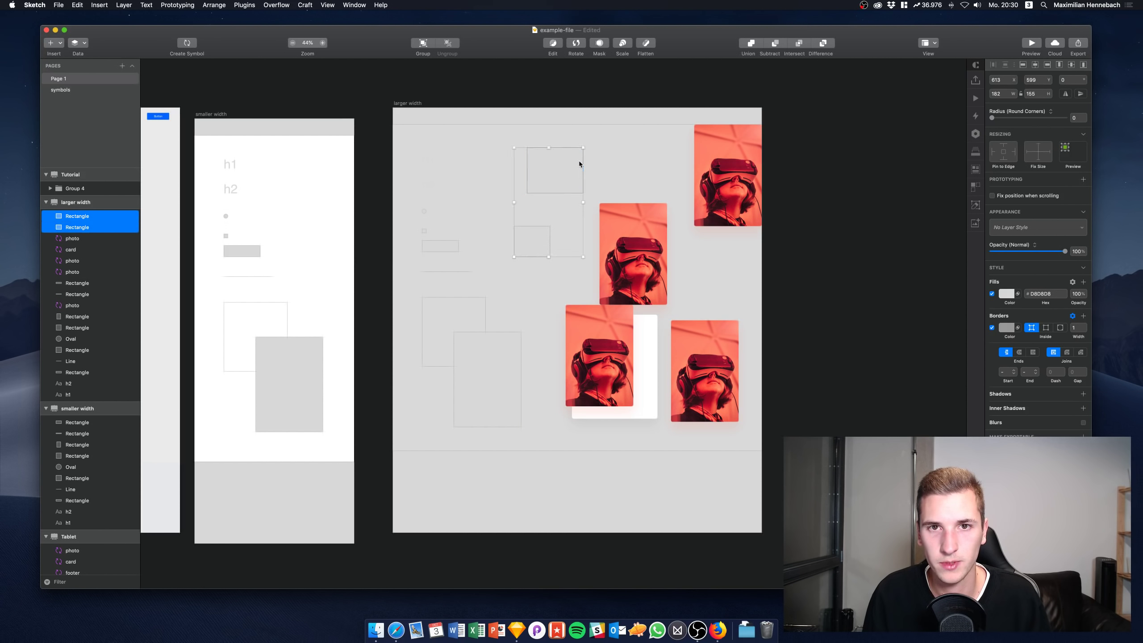
pyautogui.click(992, 294)
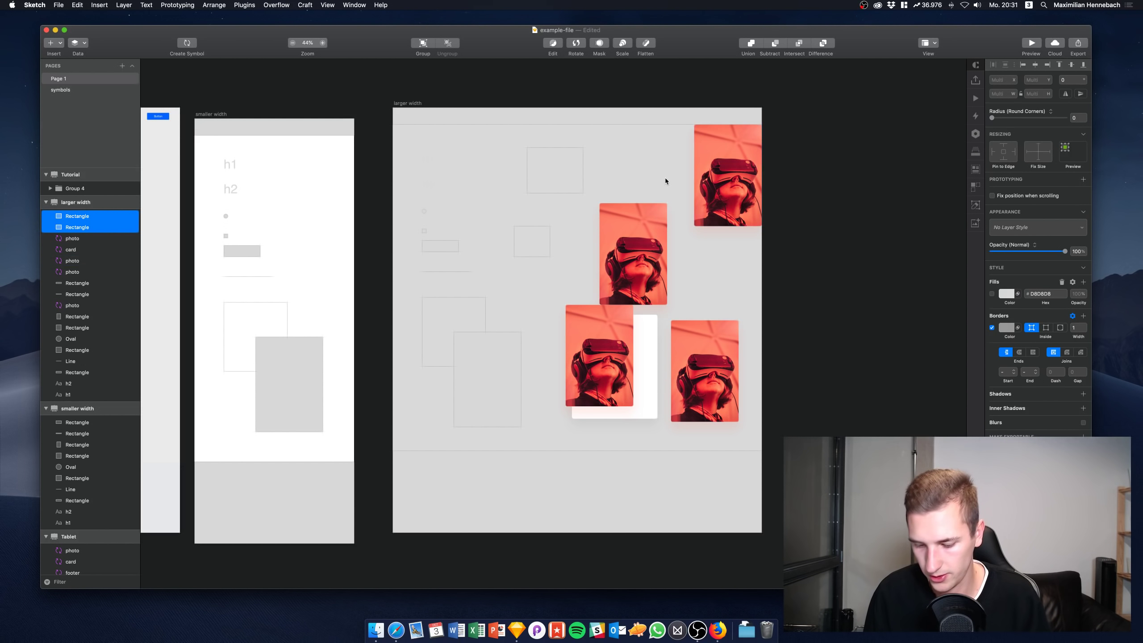
pyautogui.press('alt')
pyautogui.press('super+shift+r')
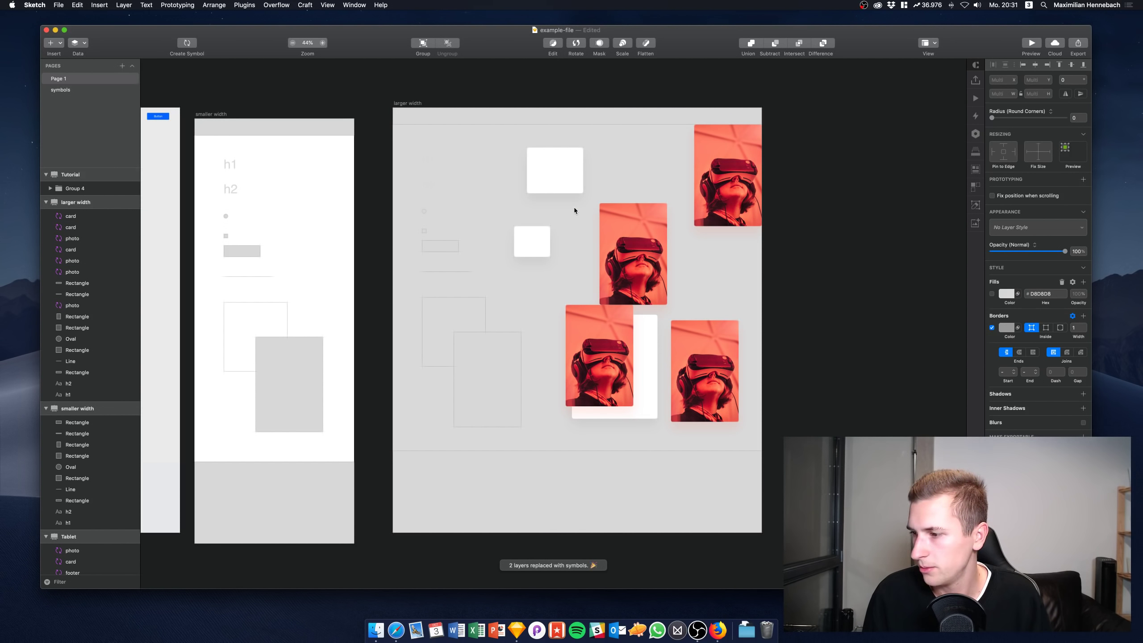
# Position a photo over the top card, nudge both into place, and fine-tune the lower-left photo
pyautogui.moveTo(632, 252); pyautogui.dragTo(610, 197)
pyautogui.moveTo(72, 305); pyautogui.dragTo(78, 220)
pyautogui.moveTo(618, 208); pyautogui.dragTo(593, 146)
pyautogui.keyDown('shift'); pyautogui.click(547, 181); pyautogui.keyUp('shift')
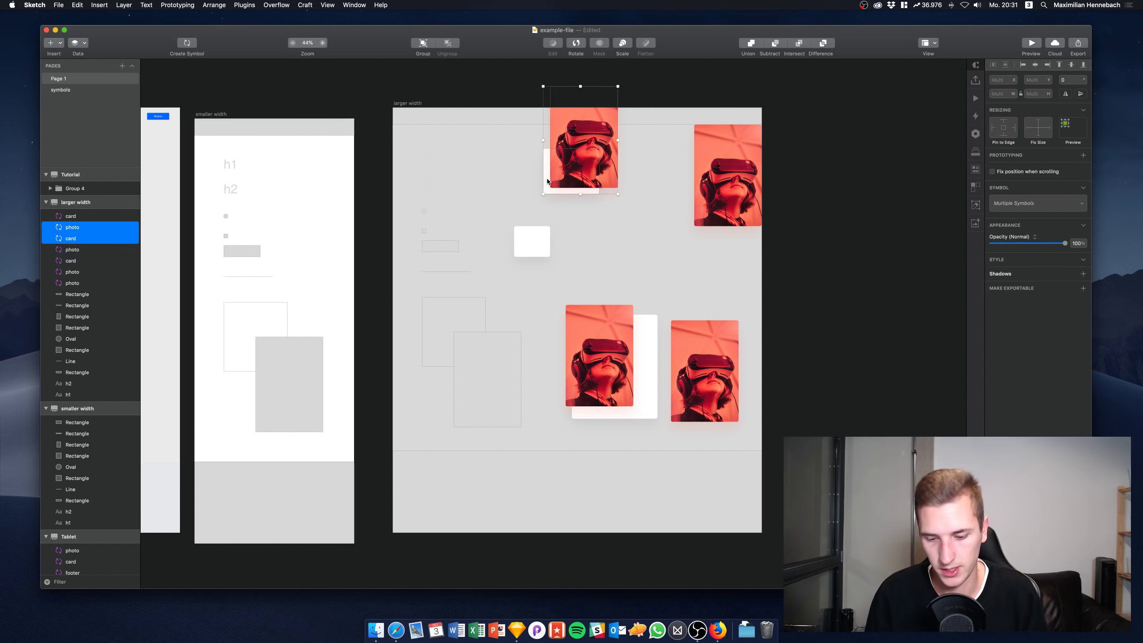
pyautogui.hotkey('shift', 'Right')
pyautogui.hotkey('shift', 'Right')
pyautogui.hotkey('shift', 'Right')
pyautogui.hotkey('shift', 'Right')
pyautogui.hotkey('shift', 'Right')
pyautogui.hotkey('shift', 'Right')
pyautogui.hotkey('shift', 'Down')
pyautogui.hotkey('shift', 'Down')
pyautogui.hotkey('shift', 'Down')
pyautogui.hotkey('shift', 'Down')
pyautogui.hotkey('shift', 'Down')
pyautogui.hotkey('shift', 'Down')
pyautogui.hotkey('shift', 'Down')
pyautogui.hotkey('shift', 'Down')
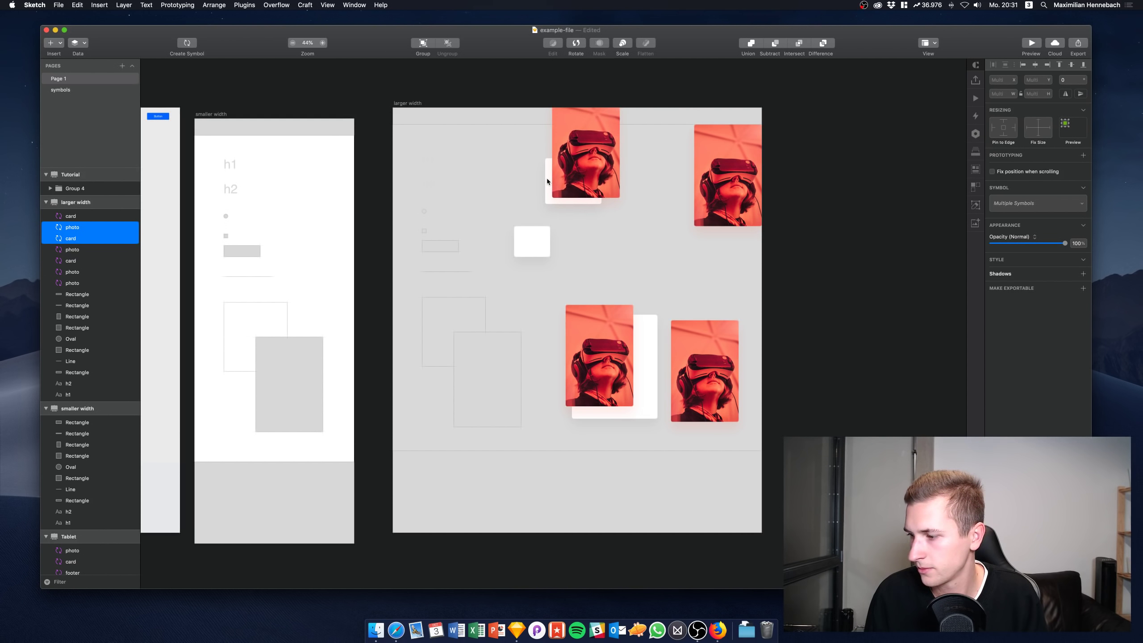
pyautogui.hotkey('shift', 'Right')
pyautogui.hotkey('shift', 'Right')
pyautogui.hotkey('shift', 'Right')
pyautogui.hotkey('shift', 'Right')
pyautogui.hotkey('shift', 'Right')
pyautogui.hotkey('shift', 'Right')
pyautogui.hotkey('shift', 'Down')
pyautogui.hotkey('shift', 'Down')
pyautogui.hotkey('shift', 'Down')
pyautogui.hotkey('shift', 'Down')
pyautogui.hotkey('shift', 'Down')
pyautogui.hotkey('shift', 'Down')
pyautogui.hotkey('shift', 'Down')
pyautogui.hotkey('shift', 'Down')
pyautogui.hotkey('shift', 'Down')
pyautogui.hotkey('shift', 'Down')
pyautogui.hotkey('shift', 'Down')
pyautogui.hotkey('shift', 'Down')
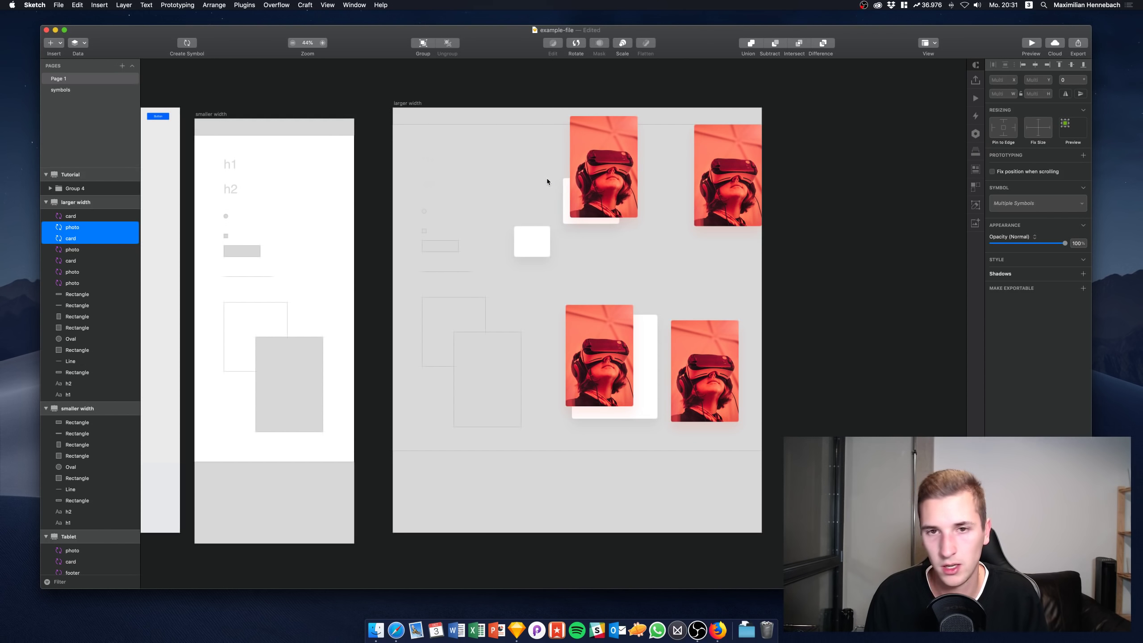
pyautogui.hotkey('shift', 'Right')
pyautogui.hotkey('shift', 'Right')
pyautogui.hotkey('shift', 'Right')
pyautogui.hotkey('shift', 'Right')
pyautogui.hotkey('shift', 'Right')
pyautogui.hotkey('shift', 'Right')
pyautogui.hotkey('shift', 'Down')
pyautogui.hotkey('shift', 'Down')
pyautogui.hotkey('shift', 'Down')
pyautogui.hotkey('shift', 'Down')
pyautogui.hotkey('shift', 'Down')
pyautogui.hotkey('shift', 'Down')
pyautogui.hotkey('shift', 'Down')
pyautogui.hotkey('shift', 'Down')
pyautogui.hotkey('shift', 'Down')
pyautogui.hotkey('shift', 'Down')
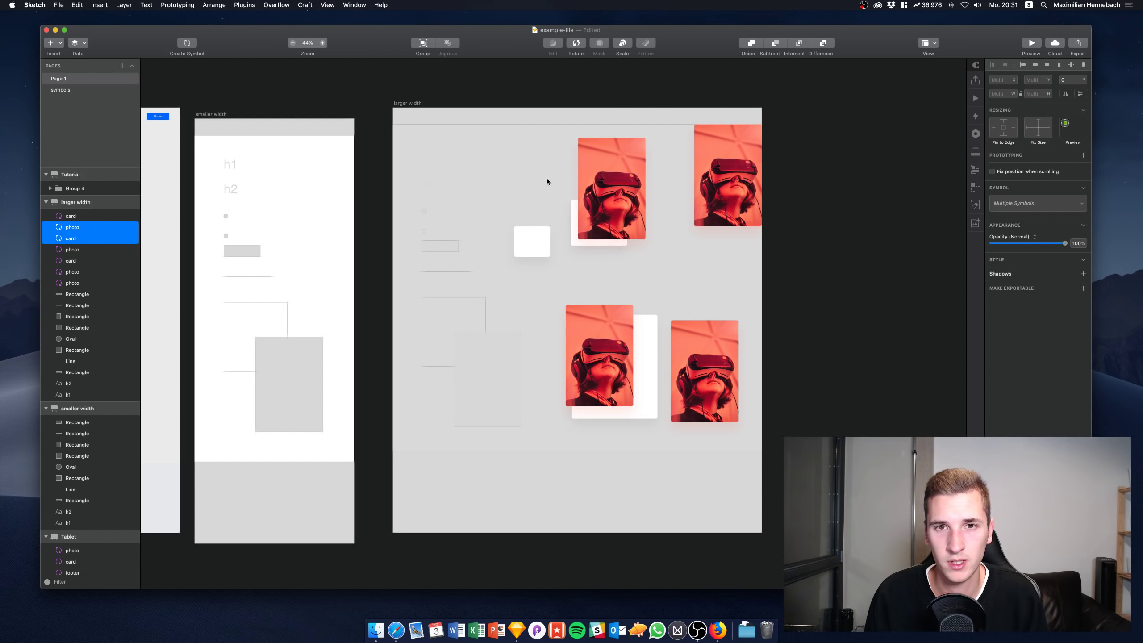
pyautogui.moveTo(626, 355); pyautogui.dragTo(628, 358)
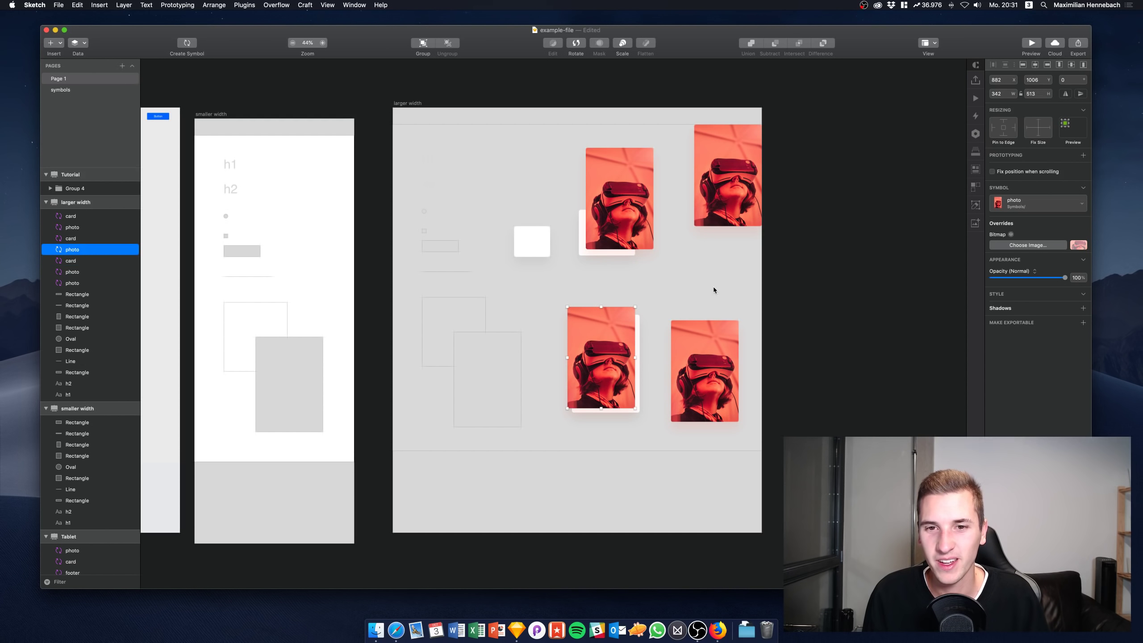
pyautogui.click(695, 279)
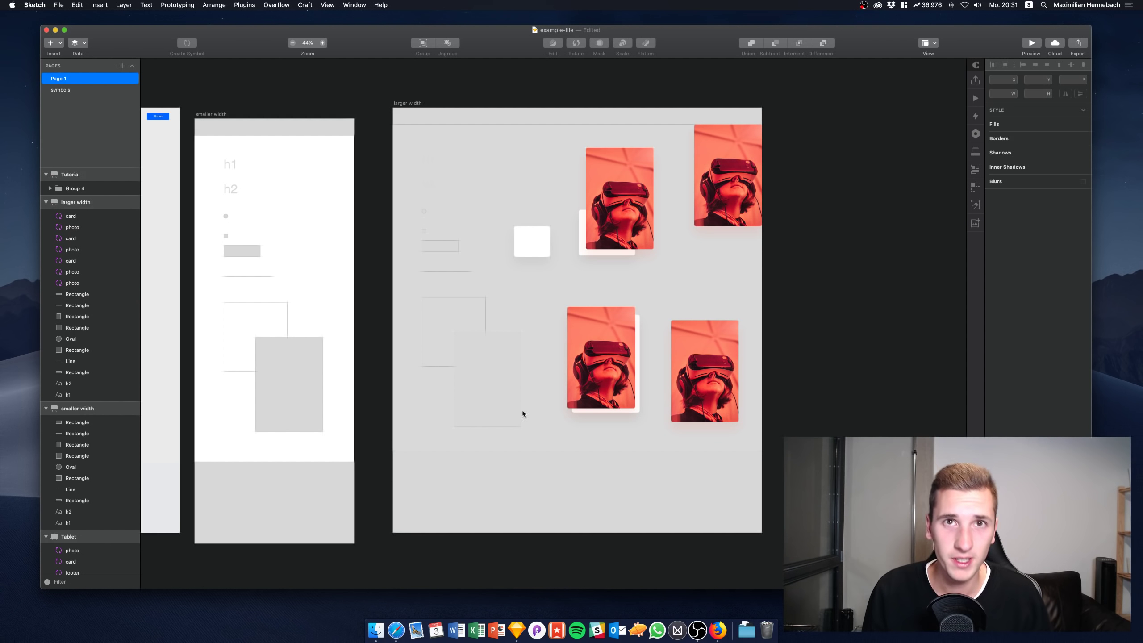
# Set the top bar's Y to 0 and replace it with the header symbol
pyautogui.moveTo(728, 176); pyautogui.dragTo(716, 217)
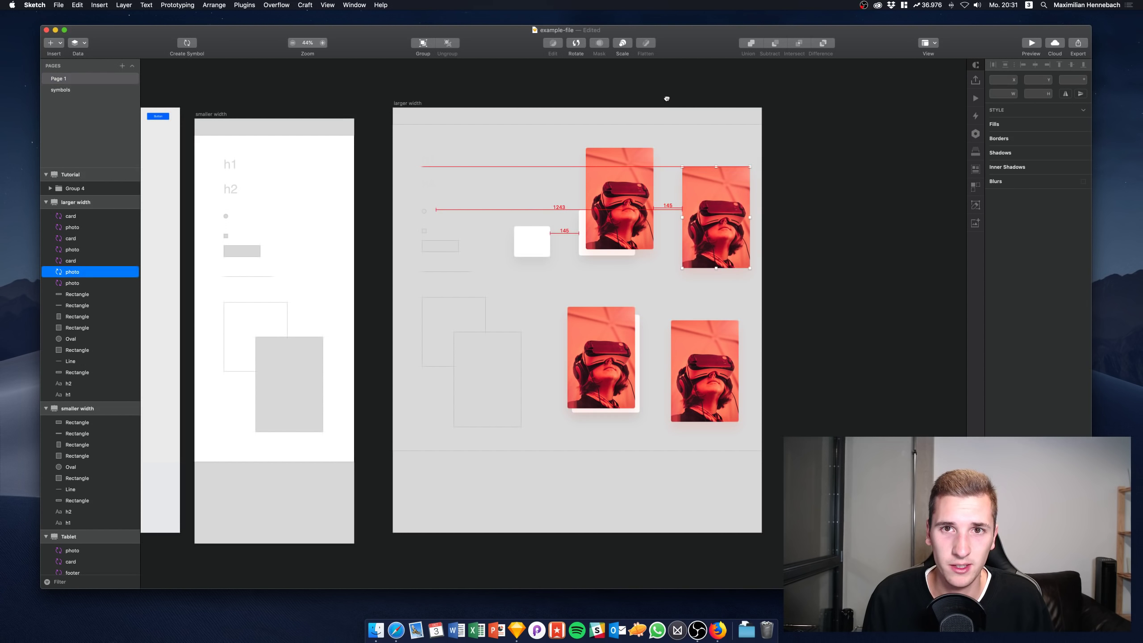
pyautogui.click(666, 125)
pyautogui.click(666, 121)
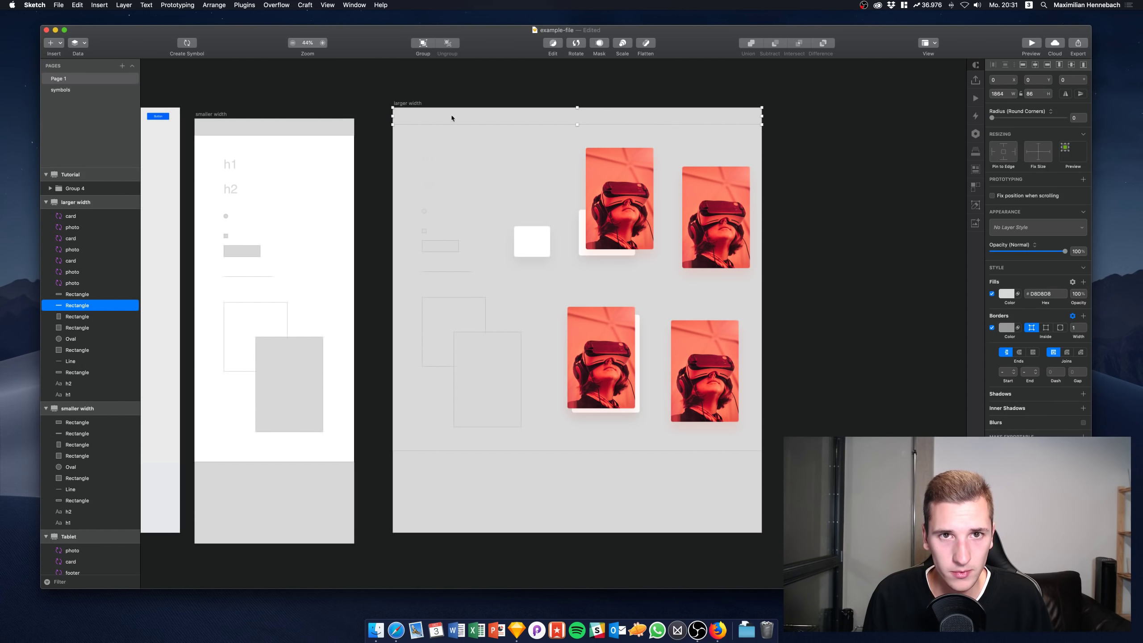
pyautogui.moveTo(451, 114)
pyautogui.mouseDown()
pyautogui.moveTo(448, 151)
pyautogui.moveTo(513, 135)
pyautogui.moveTo(485, 138)
pyautogui.moveTo(472, 114)
pyautogui.mouseUp()
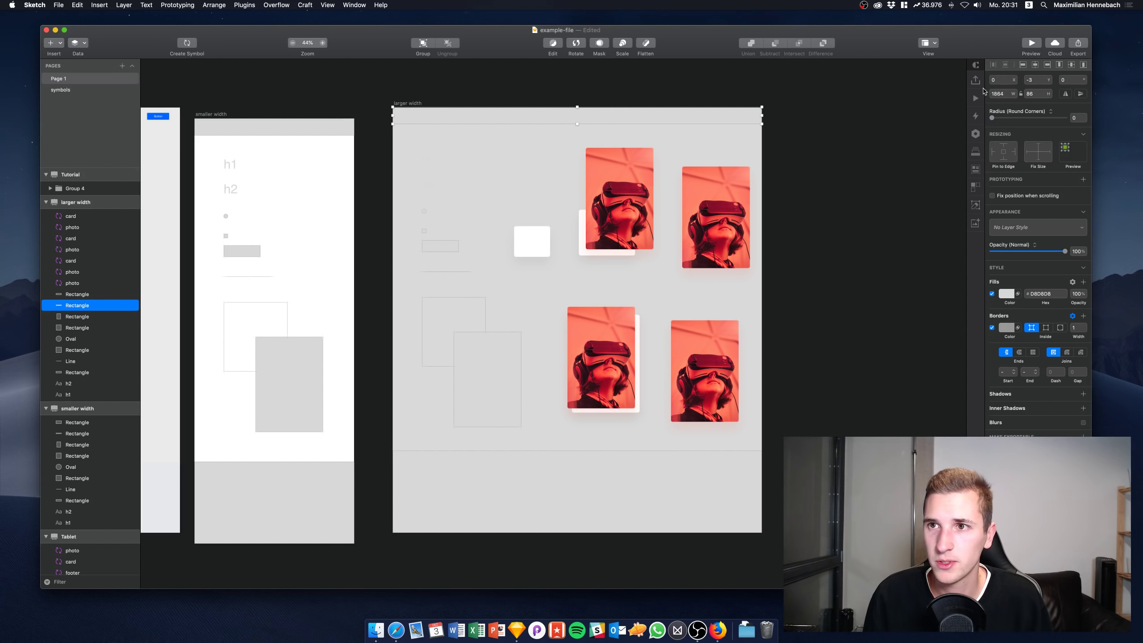
pyautogui.click(1004, 79)
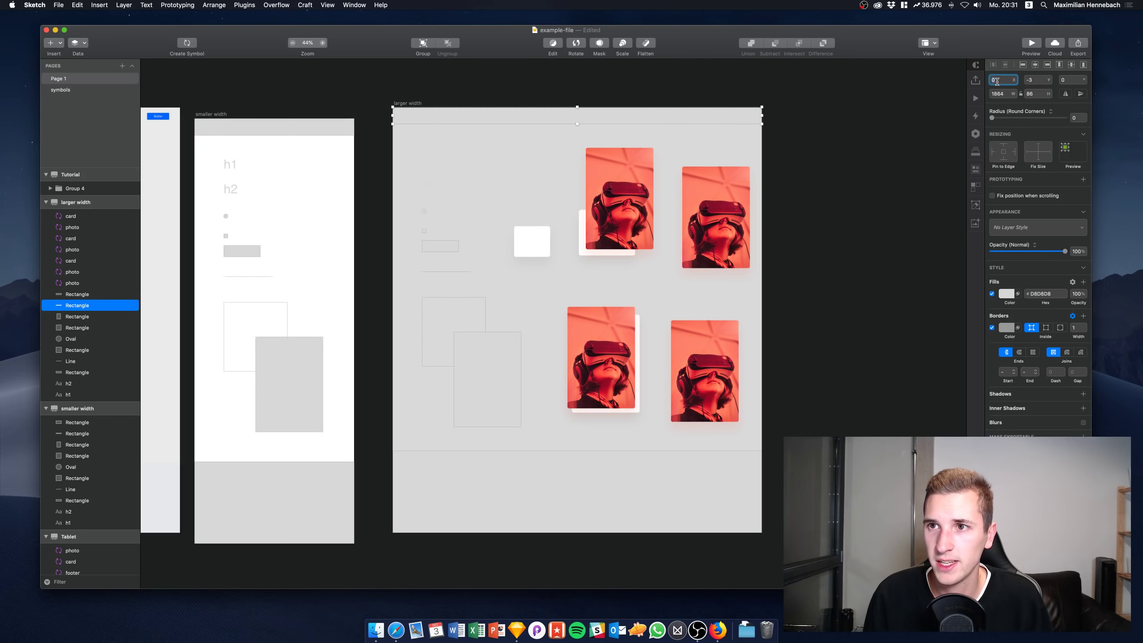
pyautogui.click(1036, 79)
pyautogui.write('0')
pyautogui.press('Return')
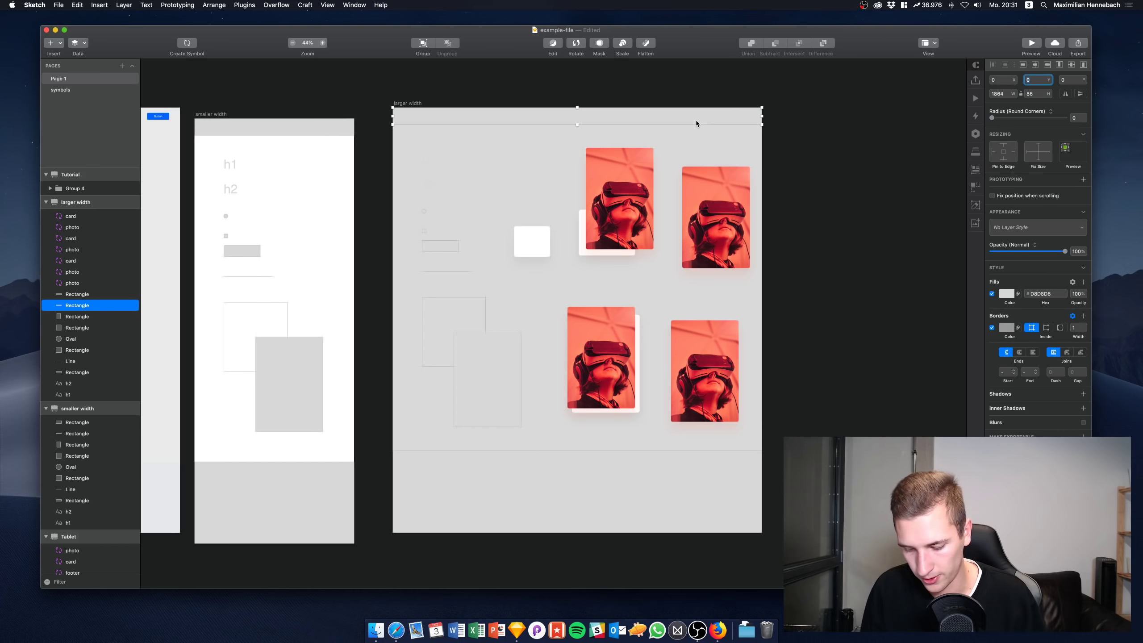
pyautogui.press('super+shift+r')
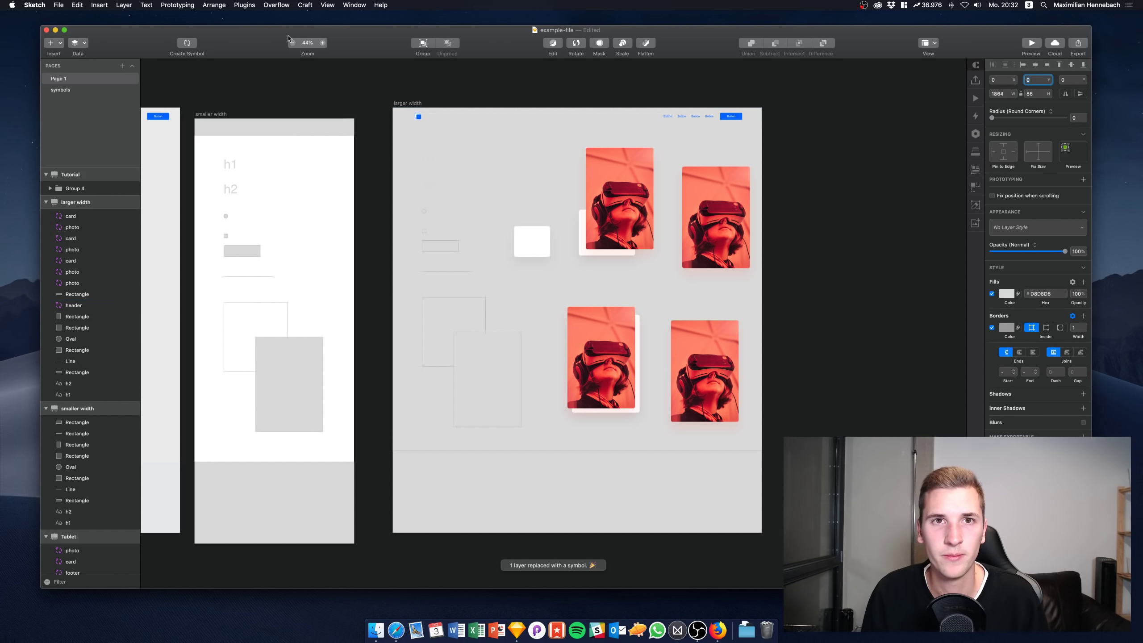
# Check the header master on the symbols page, then align the footer rectangle to the artboard top
pyautogui.click(61, 90)
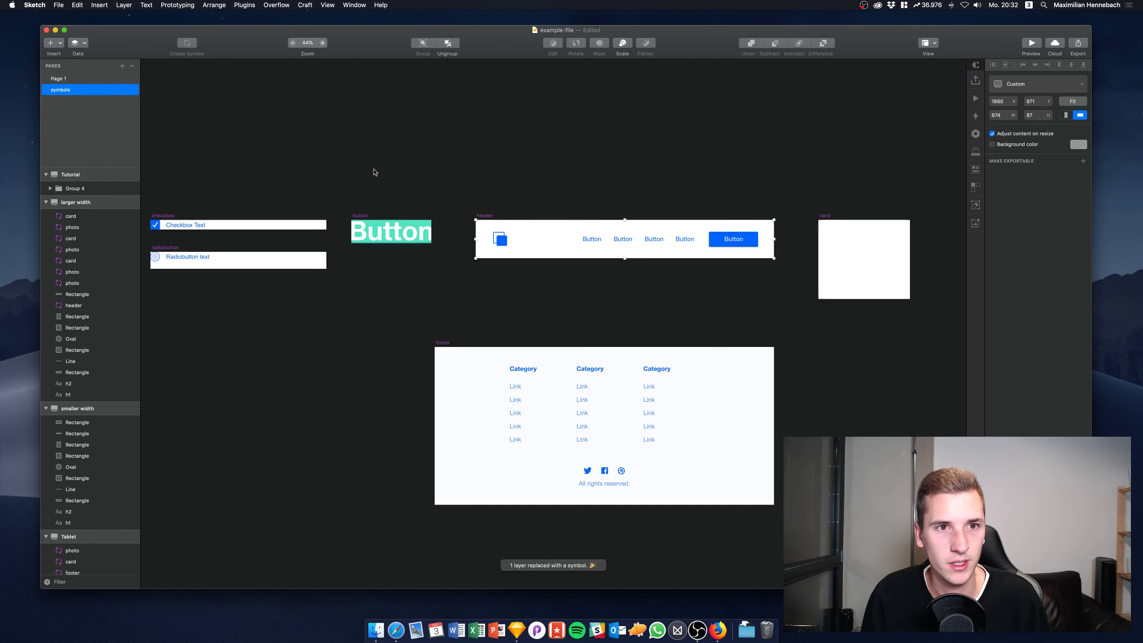
pyautogui.click(395, 215)
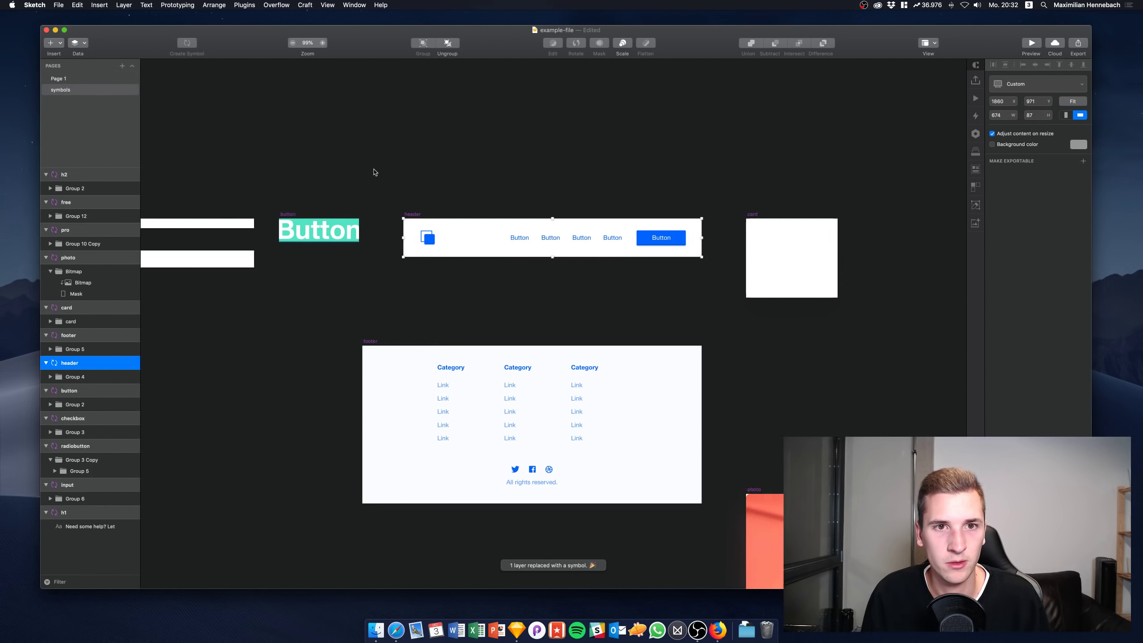
pyautogui.click(112, 78)
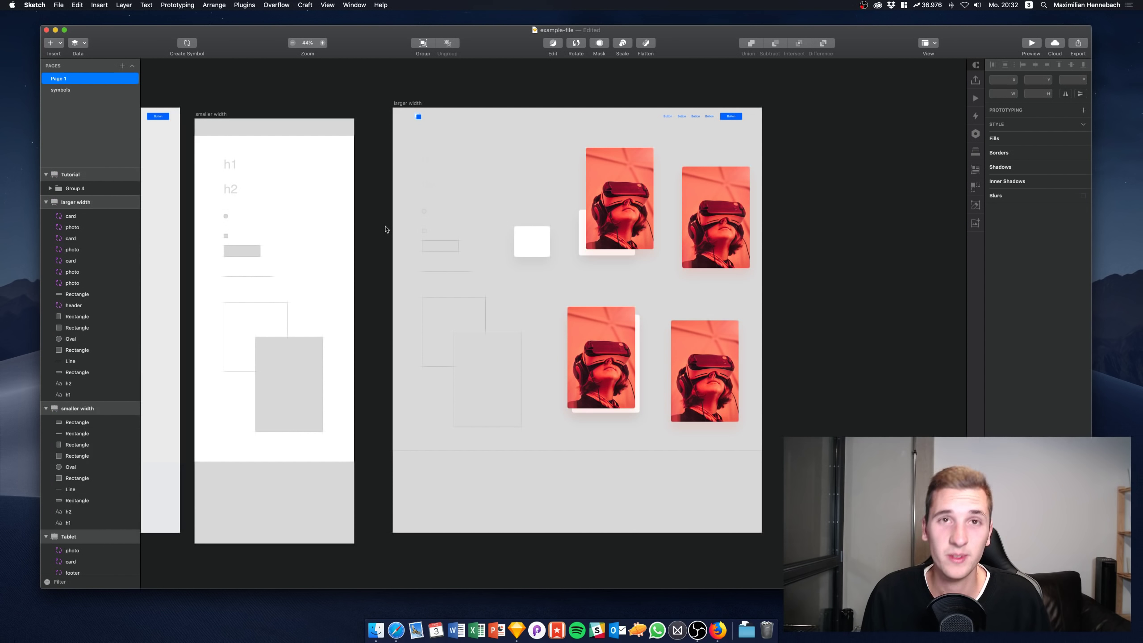
pyautogui.scroll(-4, 527, 454)
pyautogui.click(530, 407)
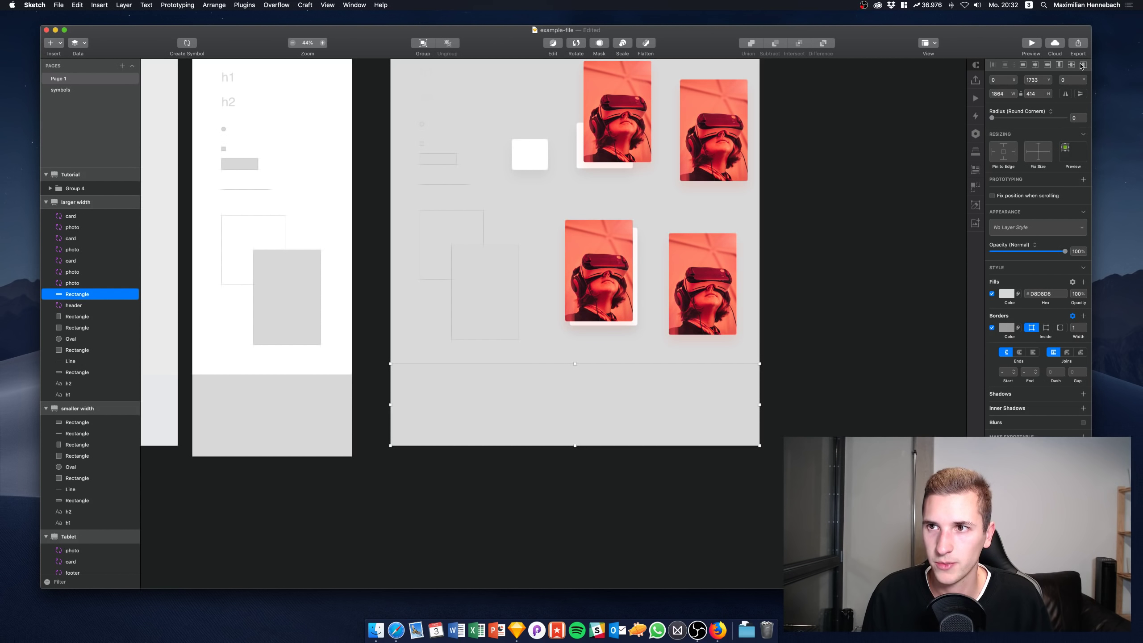
pyautogui.click(1060, 65)
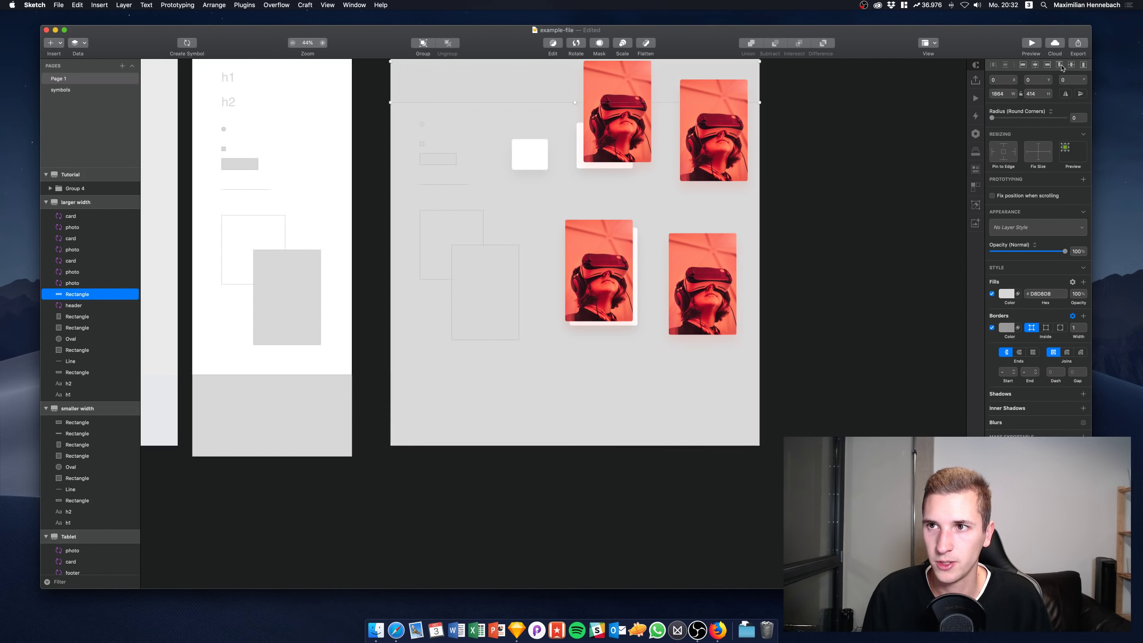
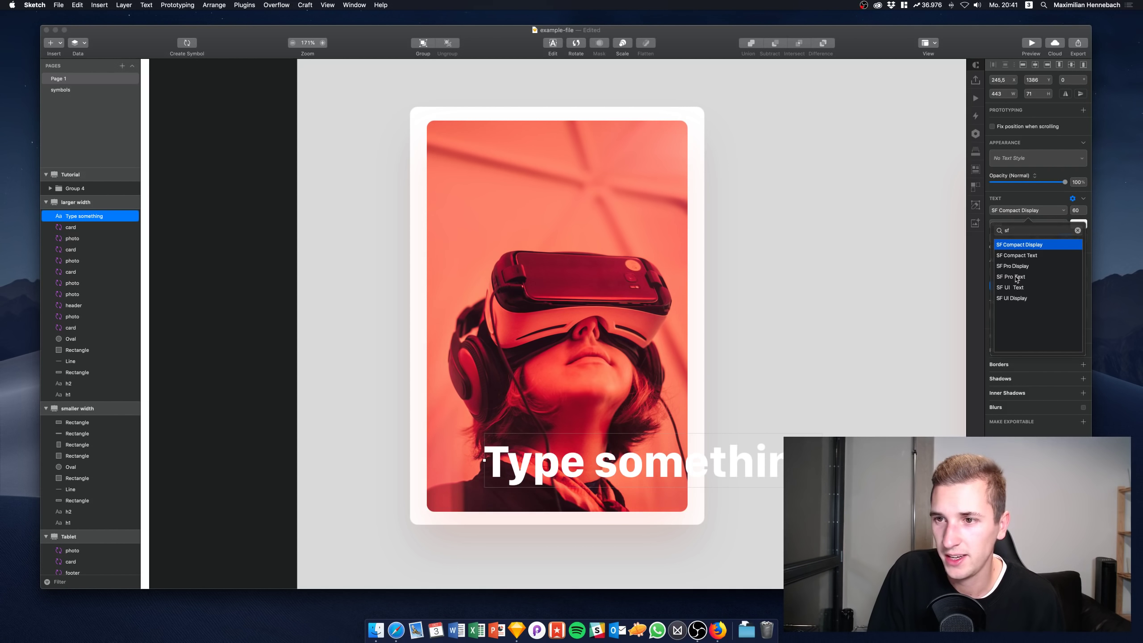
# Switch the 'Type something' heading from SF Compact Display to SF Pro Text, keeping Bold at 60
pyautogui.click(1016, 278)
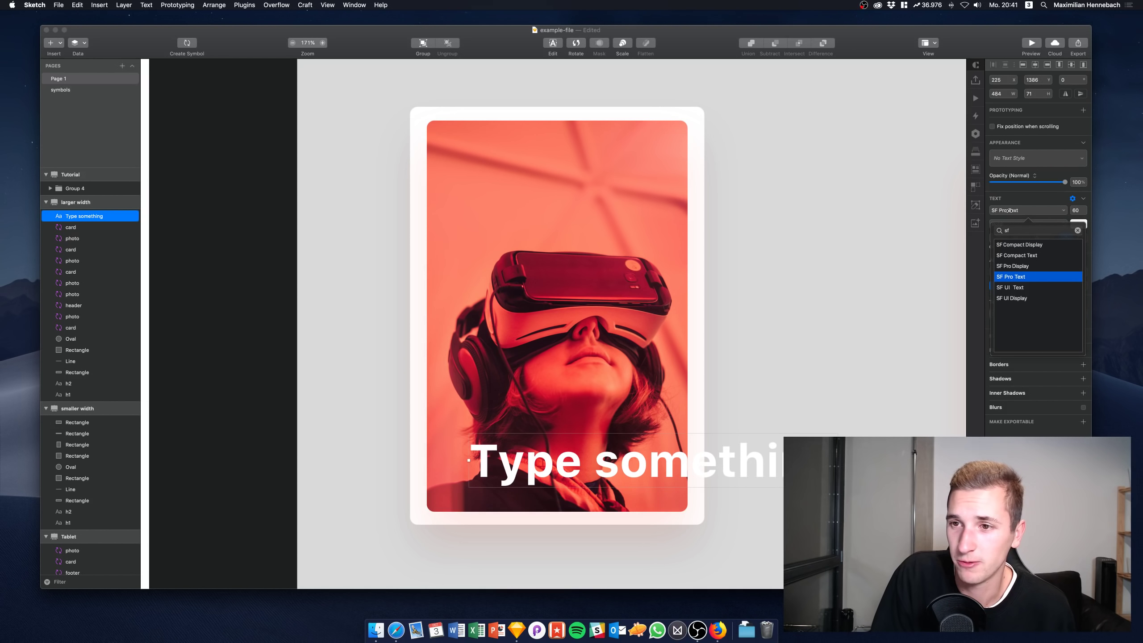
pyautogui.click(1010, 210)
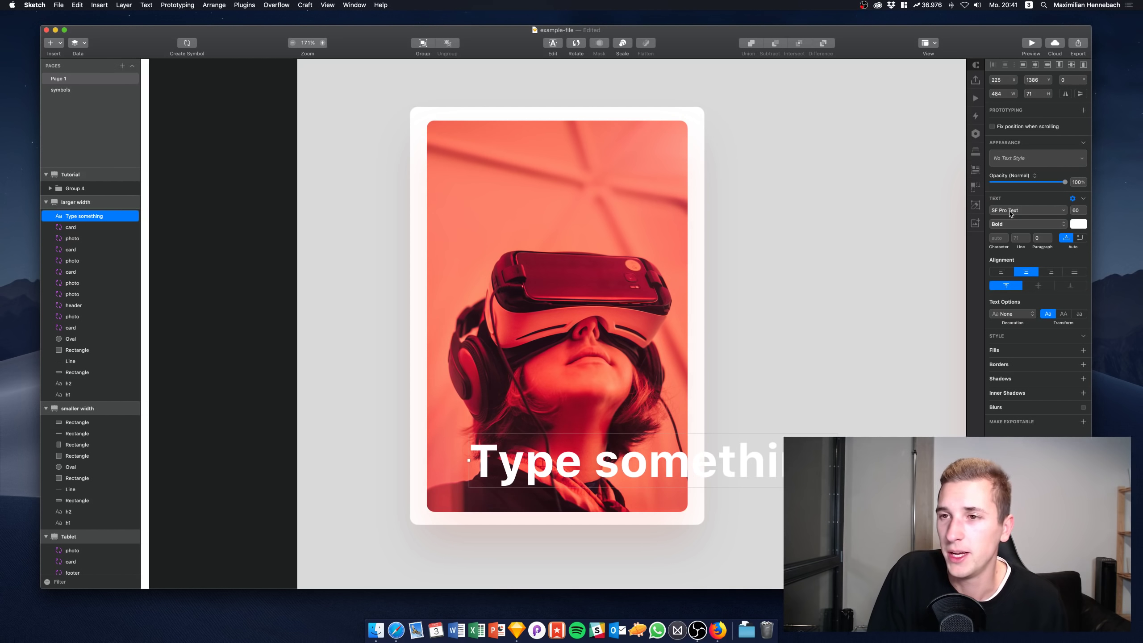
pyautogui.click(1010, 211)
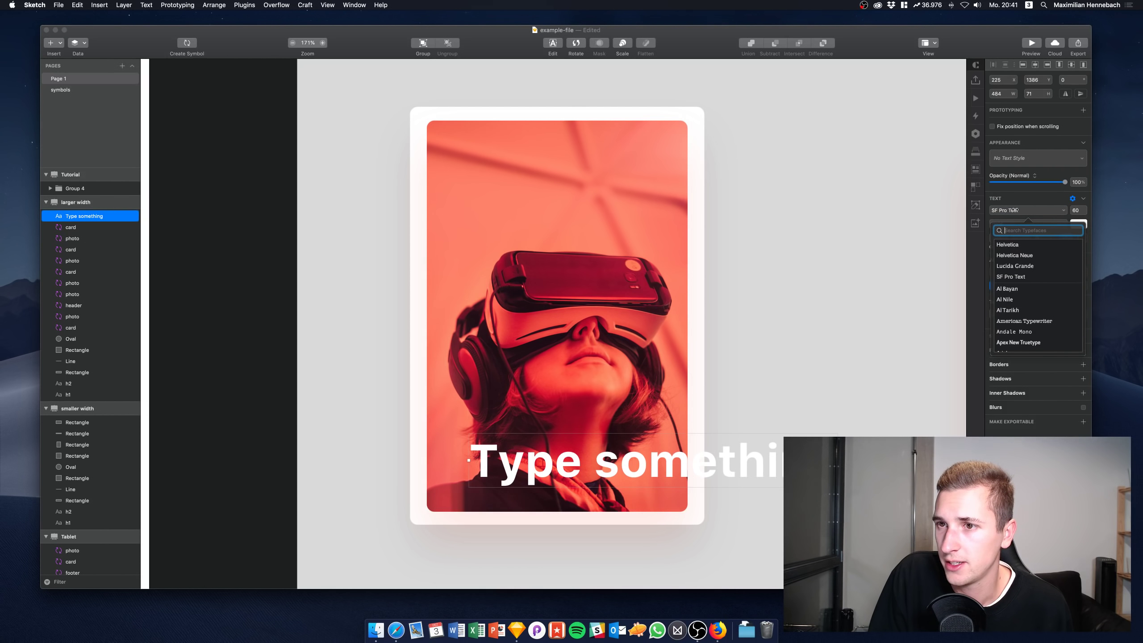
pyautogui.click(1016, 211)
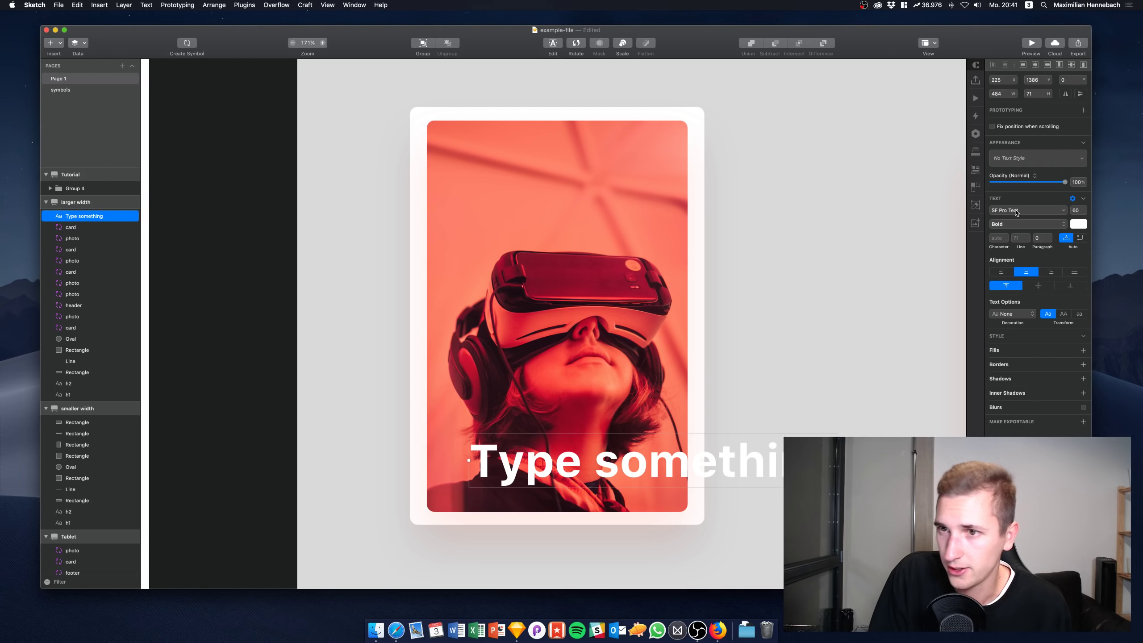
pyautogui.click(1015, 211)
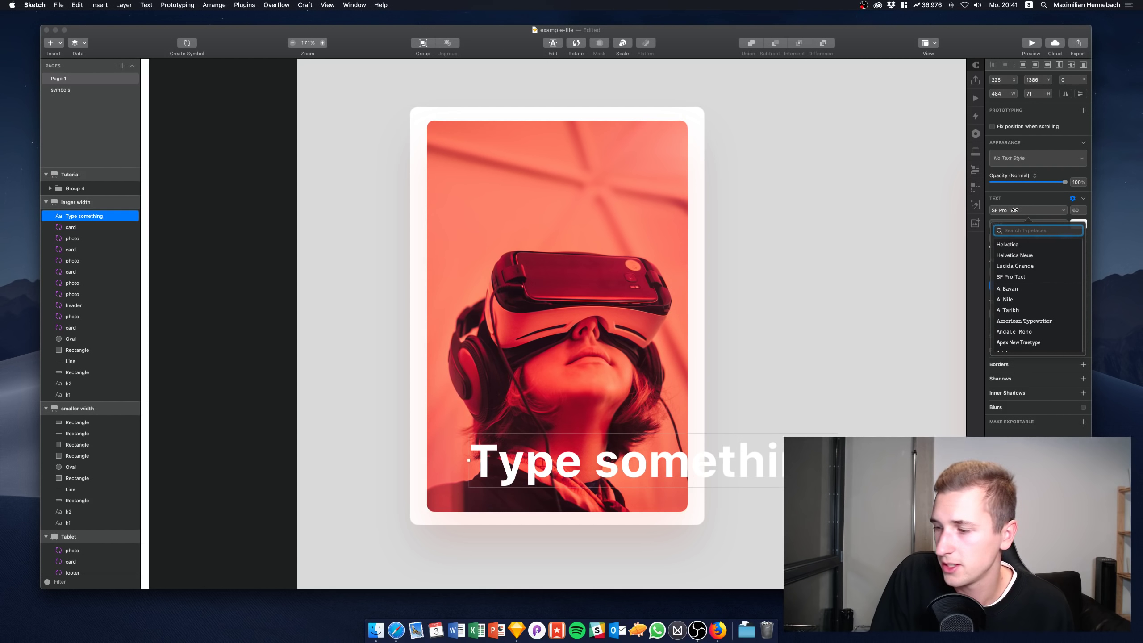
pyautogui.click(1016, 211)
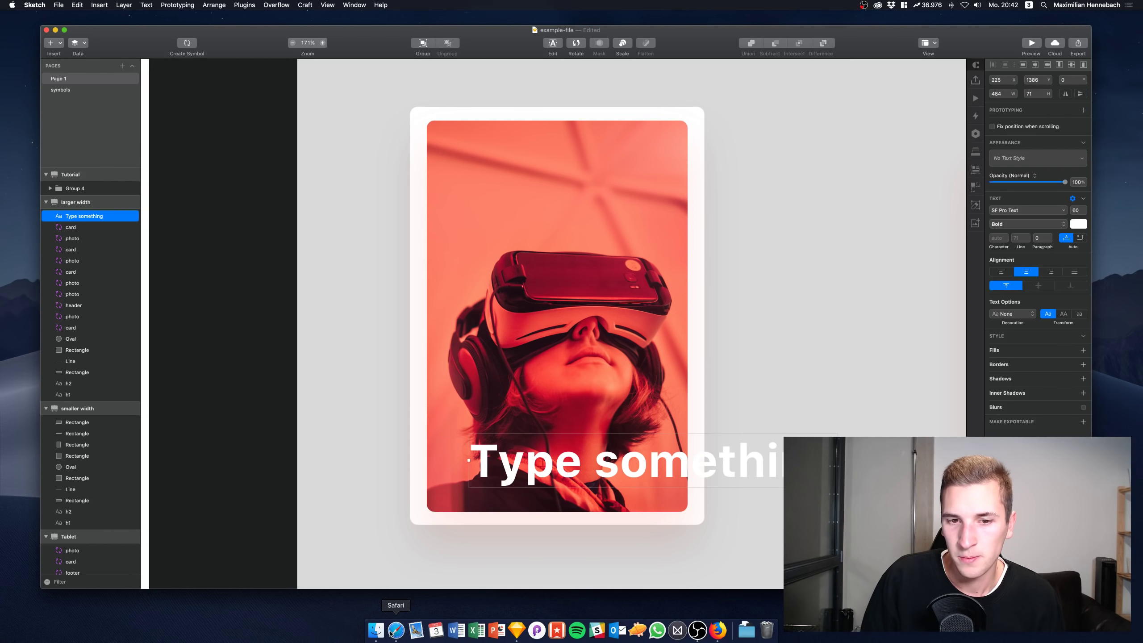
# Zoom out to 43% and pan to see the Tablet, smaller width and larger width artboards
pyautogui.scroll(-5, 439, 541)
pyautogui.scroll(2, 183, 210)
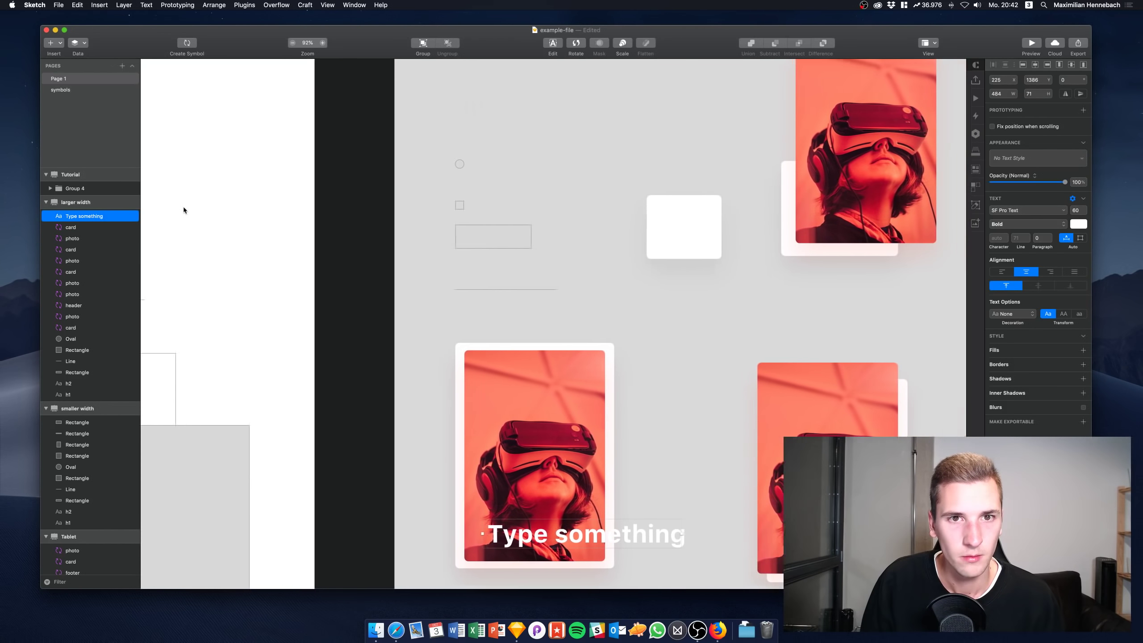
pyautogui.scroll(-5, 183, 210)
pyautogui.hscroll(-2, 183, 206)
pyautogui.hscroll(-5, 303, 134)
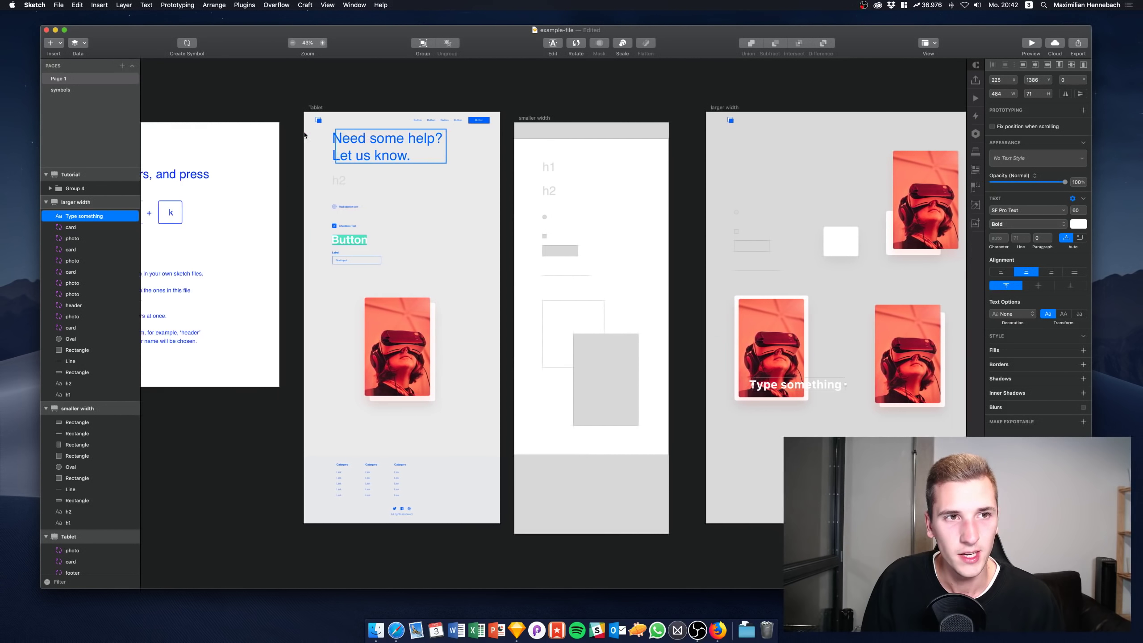
pyautogui.hscroll(-2, 303, 134)
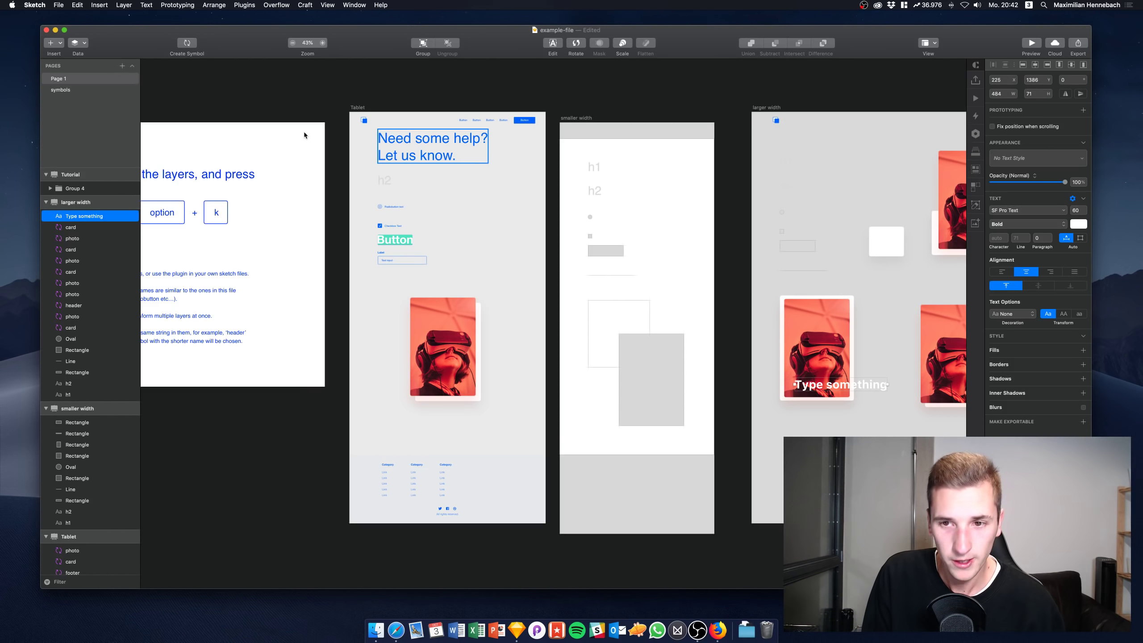
pyautogui.hscroll(5, 459, 210)
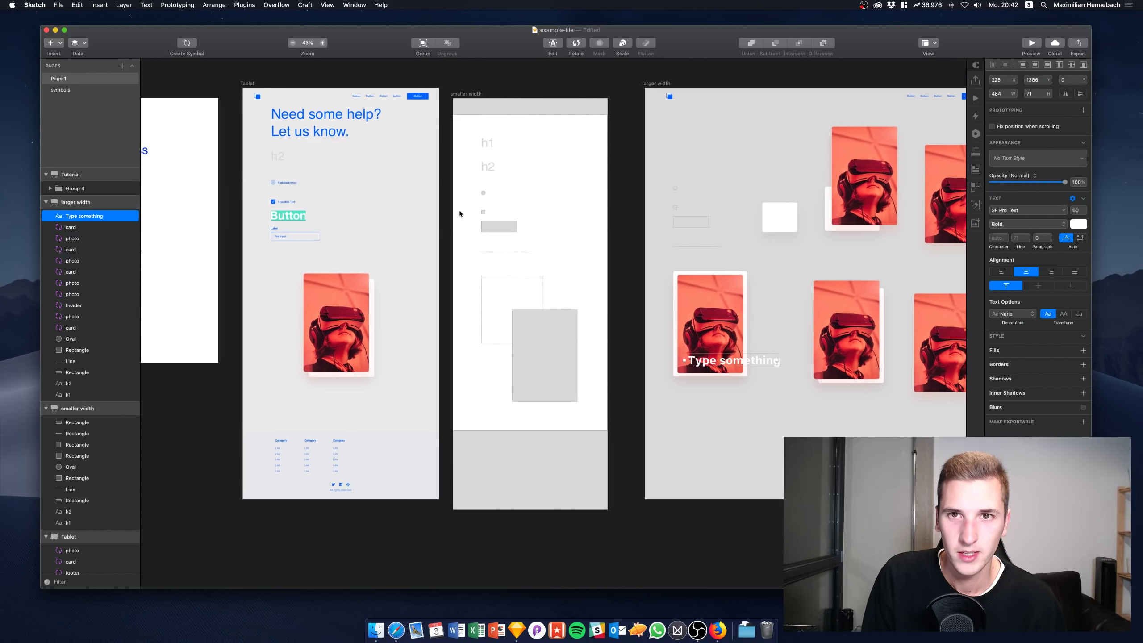
pyautogui.hscroll(3, 459, 213)
pyautogui.scroll(1, 459, 213)
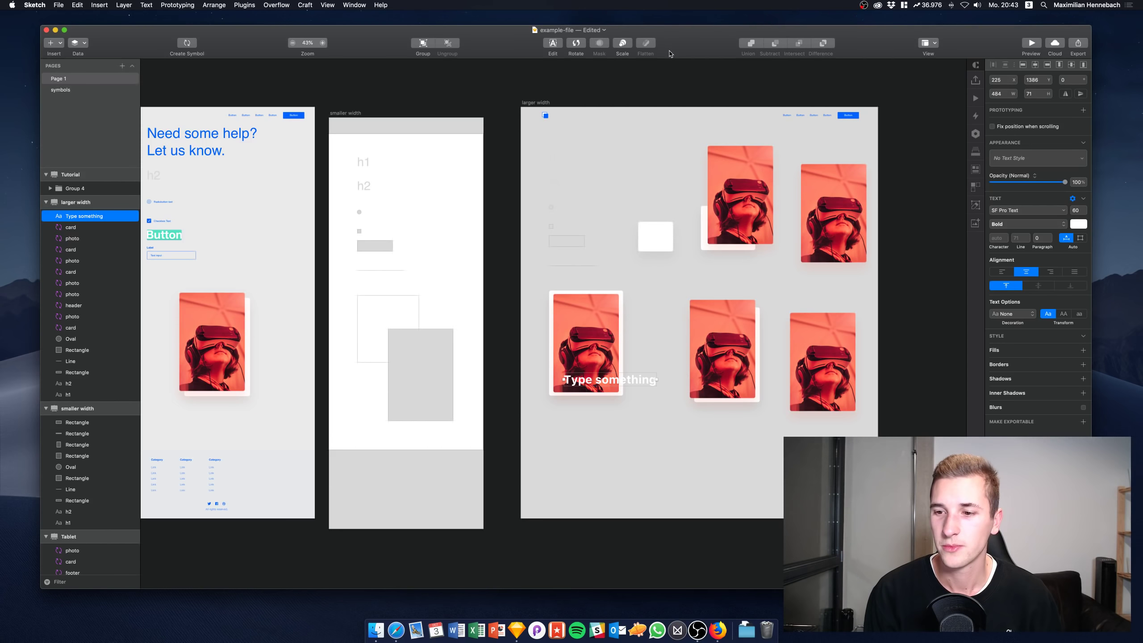
pyautogui.moveTo(709, 45); pyautogui.dragTo(716, 54)
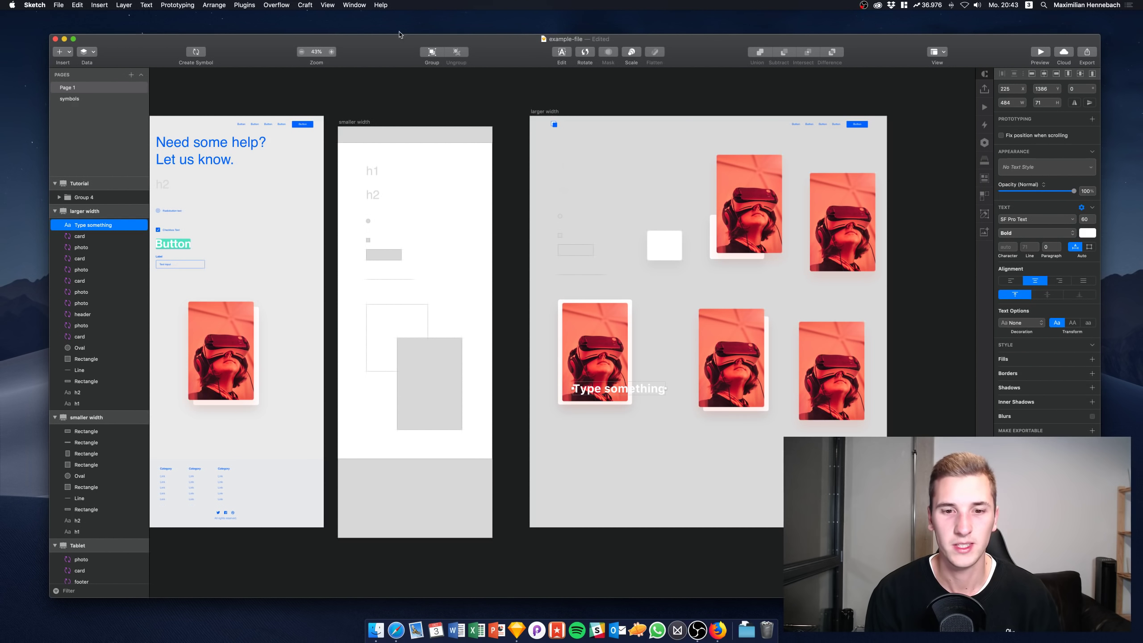
pyautogui.moveTo(485, 49); pyautogui.dragTo(484, 49)
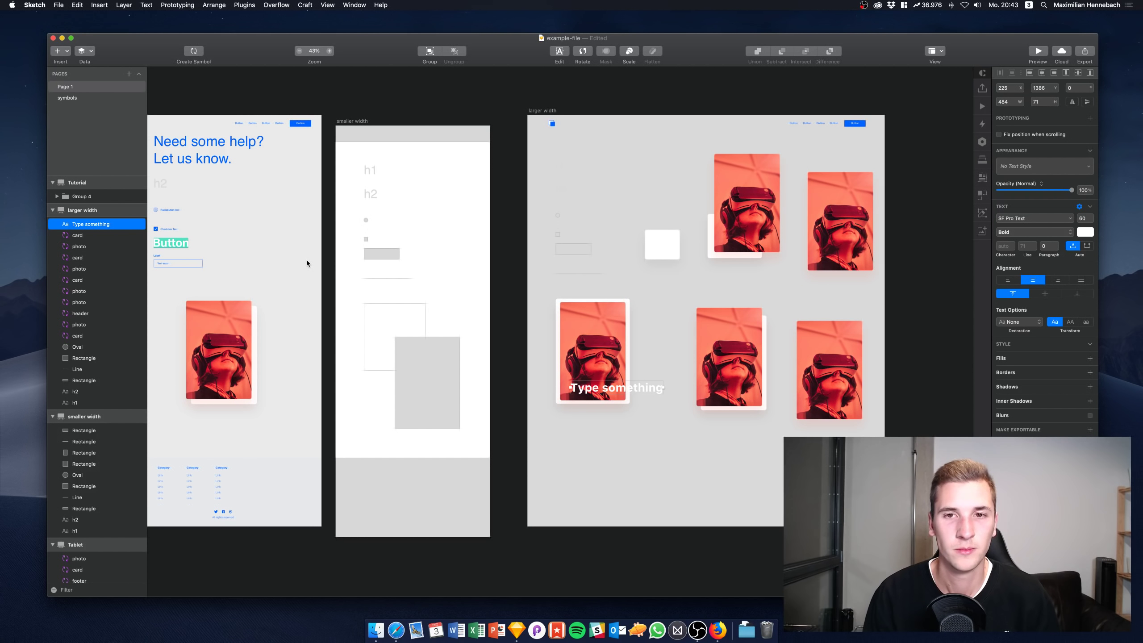
# Shift the top-right photo card slightly up-left and move the bottom-left photo up and left
pyautogui.click(732, 227)
pyautogui.moveTo(737, 227); pyautogui.dragTo(732, 224)
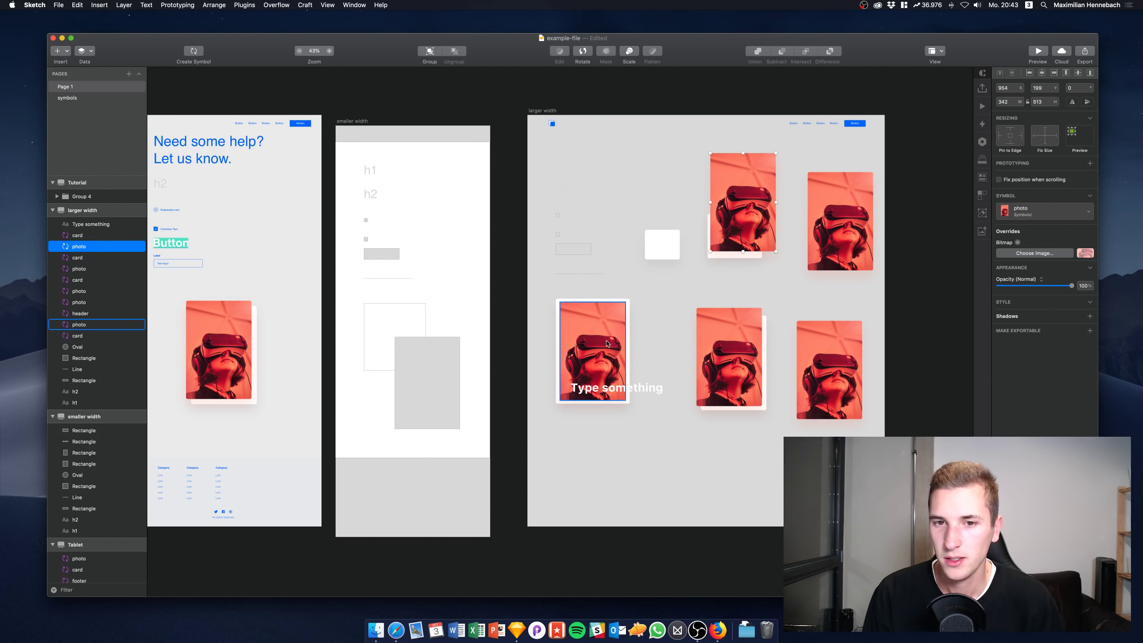
pyautogui.moveTo(598, 321); pyautogui.dragTo(589, 313)
pyautogui.hscroll(-3, 529, 266)
pyautogui.scroll(2, 530, 266)
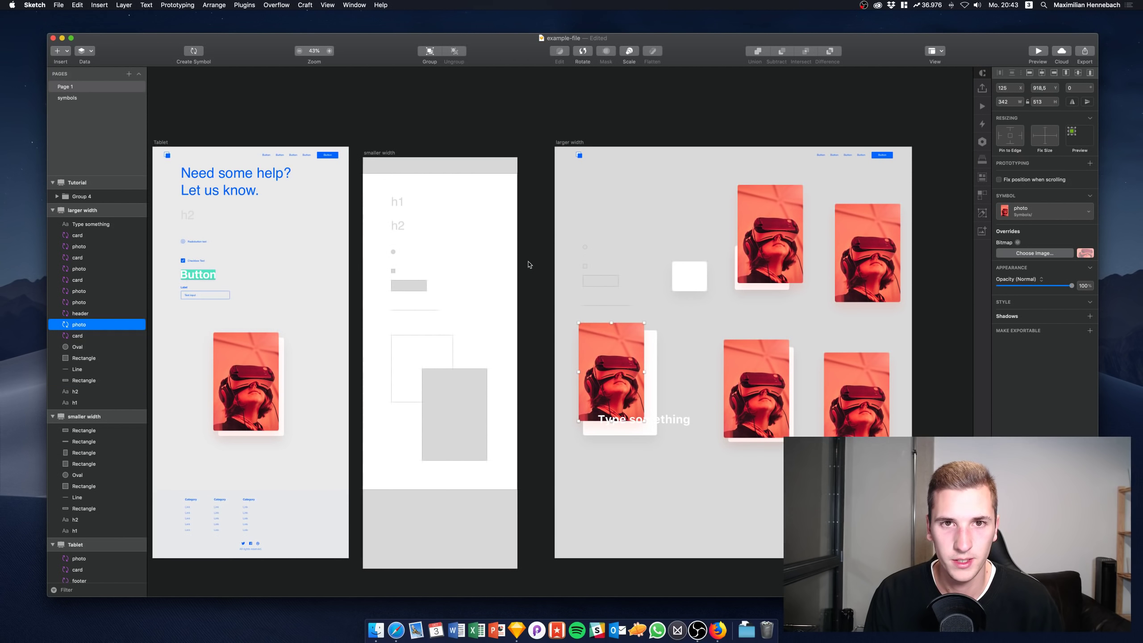
pyautogui.hscroll(-2, 546, 263)
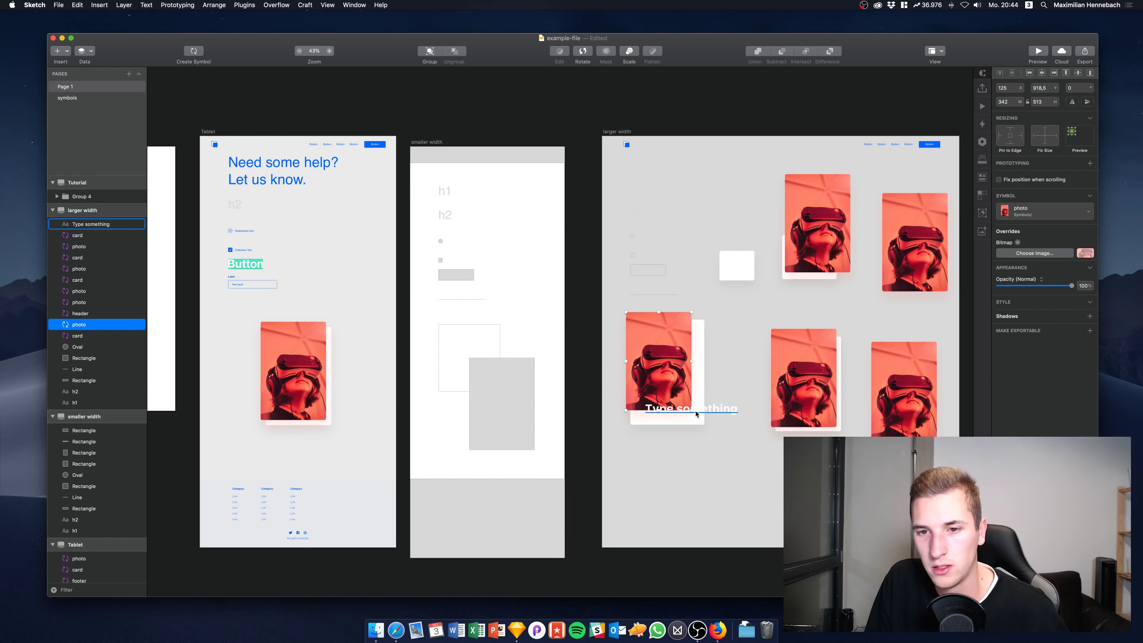
# Enlarge the bottom-left photo to 386×563 and place the 'Type something' heading over its lower part
pyautogui.moveTo(691, 410); pyautogui.dragTo(698, 420)
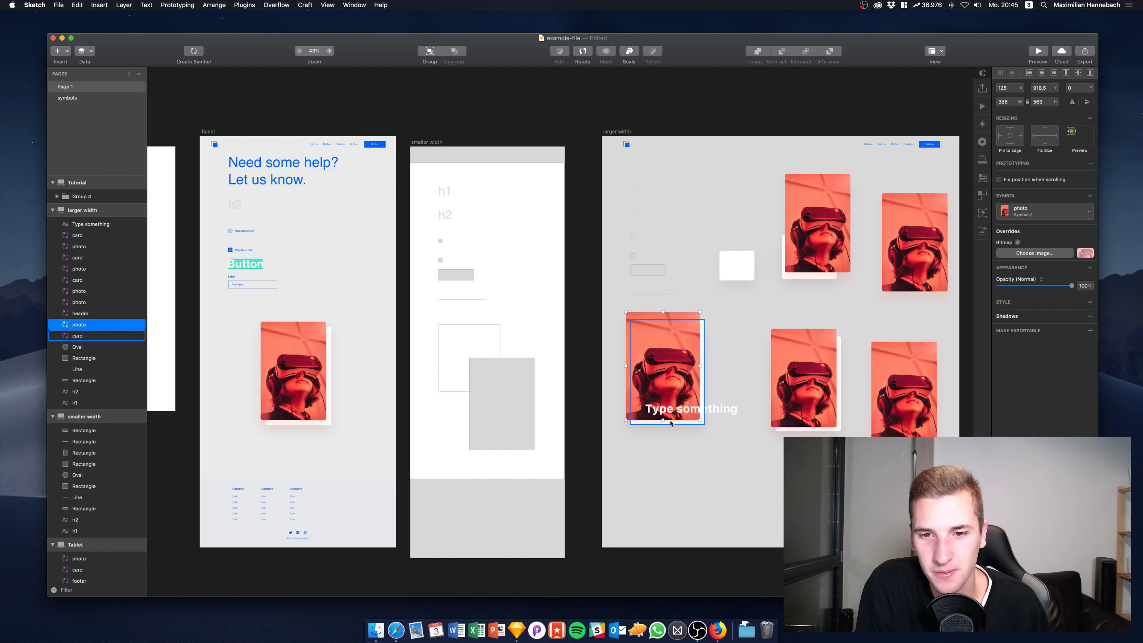
pyautogui.moveTo(682, 409); pyautogui.dragTo(665, 411)
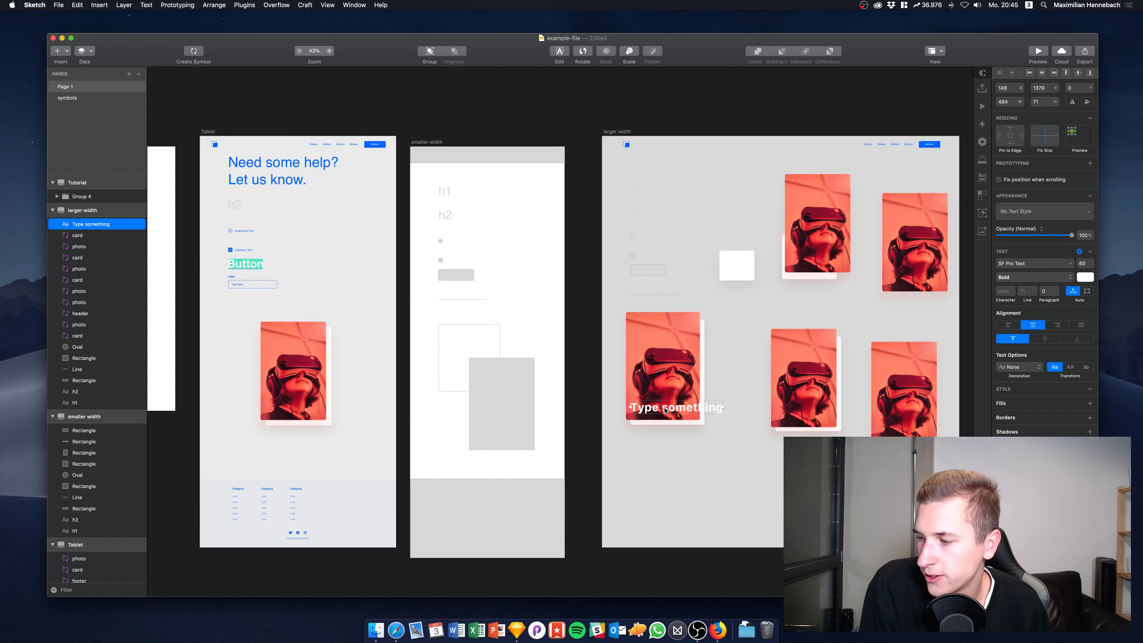
pyautogui.moveTo(675, 407); pyautogui.dragTo(675, 408)
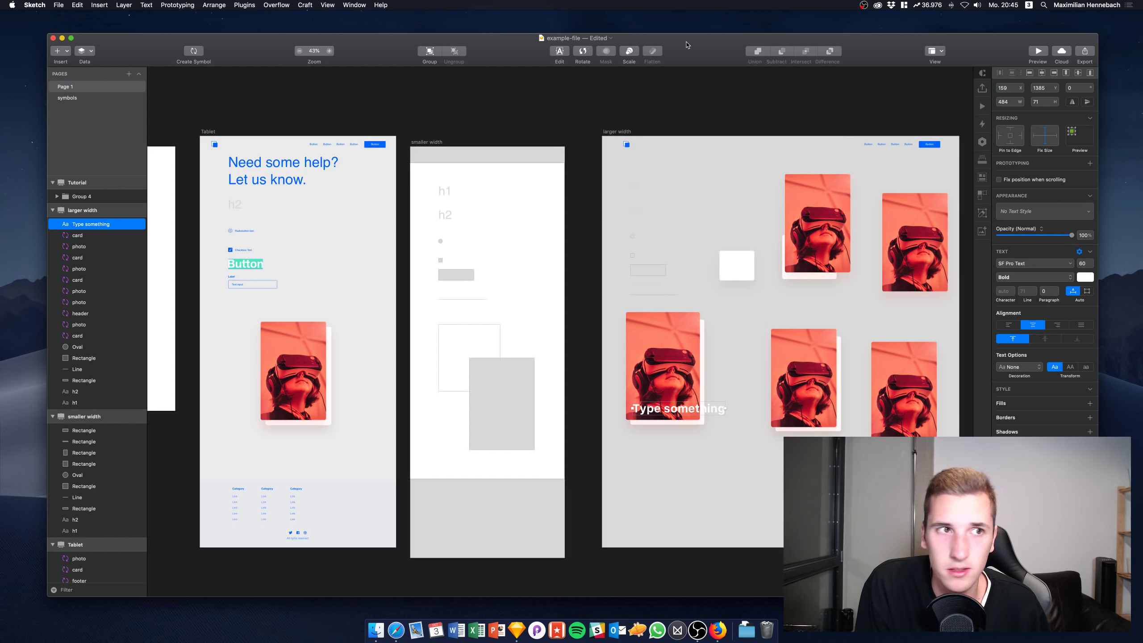
pyautogui.moveTo(685, 46); pyautogui.dragTo(673, 44)
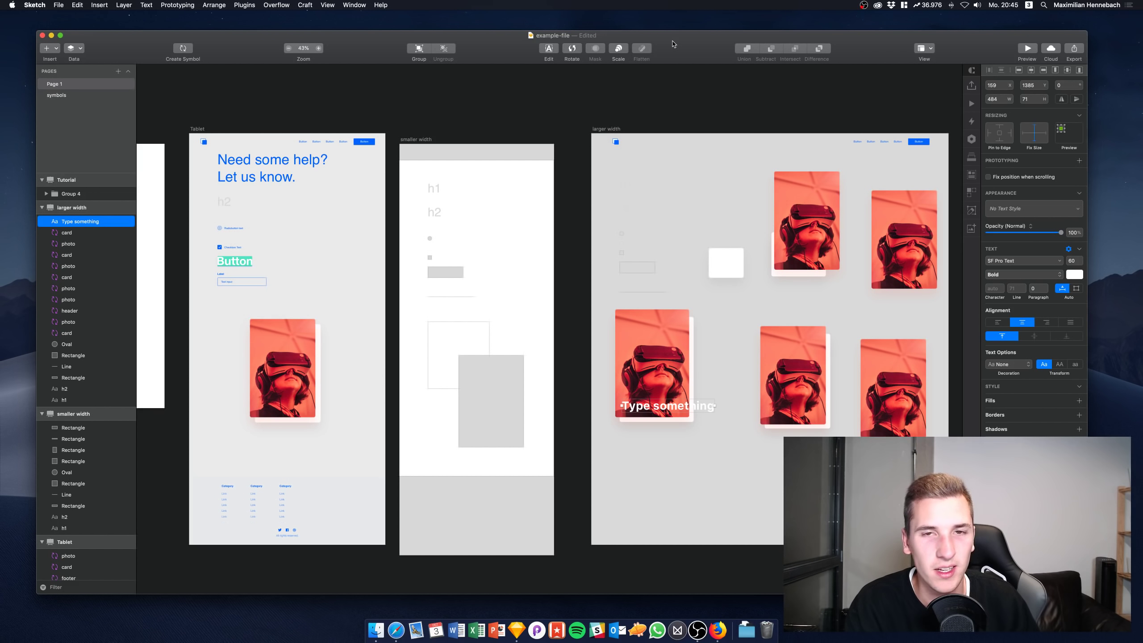
pyautogui.click(605, 128)
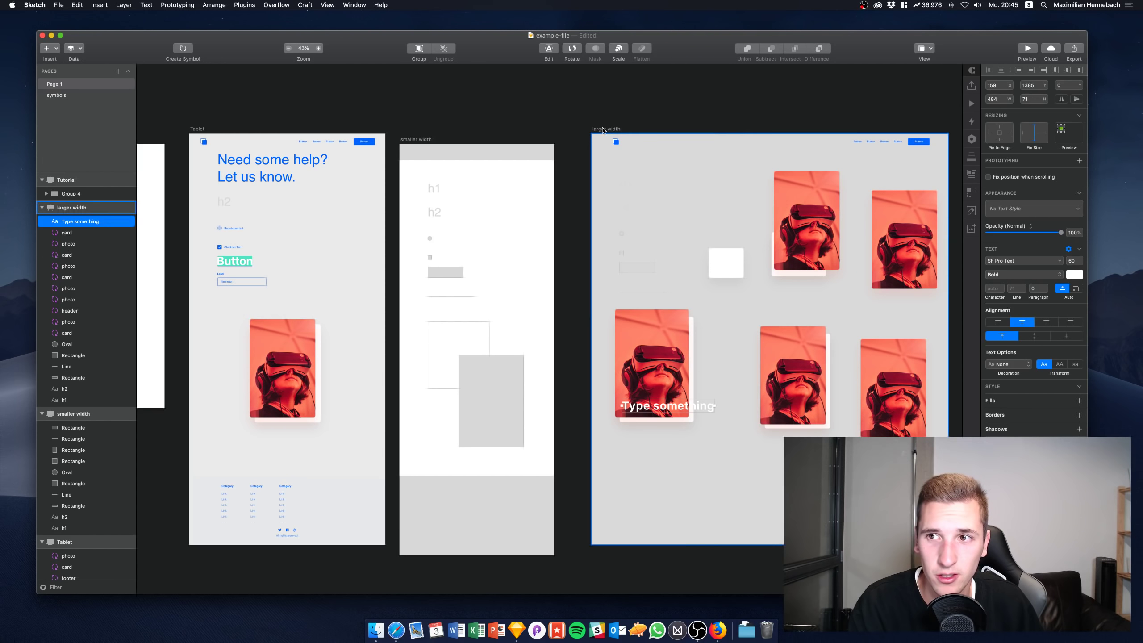
pyautogui.click(578, 105)
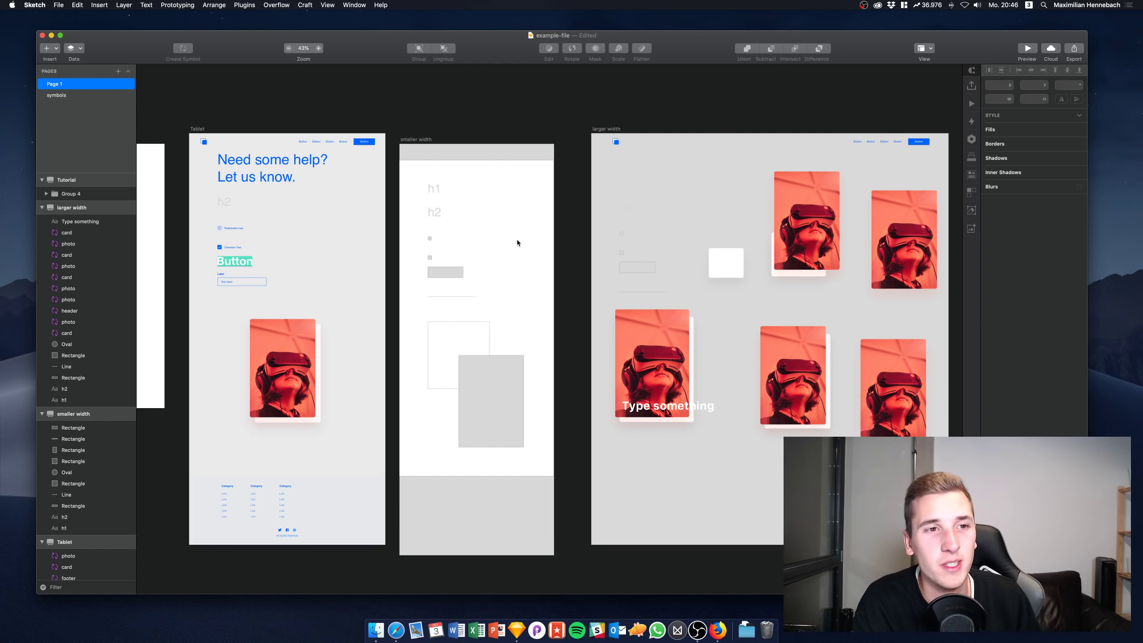
pyautogui.click(606, 130)
pyautogui.click(551, 129)
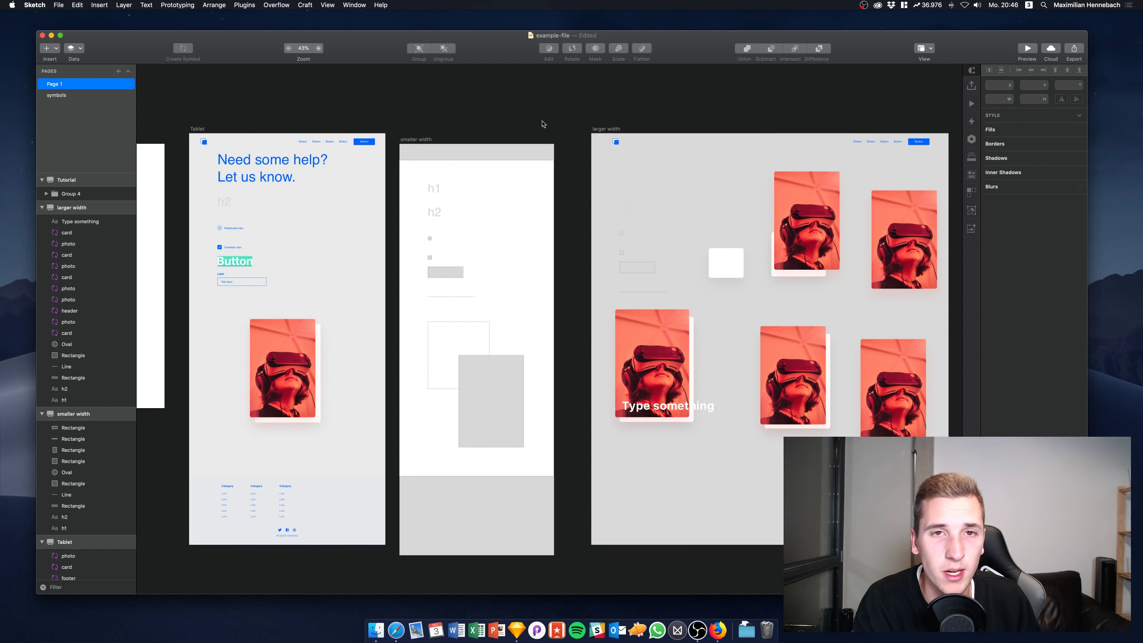
pyautogui.hscroll(3, 551, 129)
pyautogui.scroll(-1, 551, 130)
pyautogui.hscroll(-3, 542, 124)
pyautogui.hscroll(3, 543, 123)
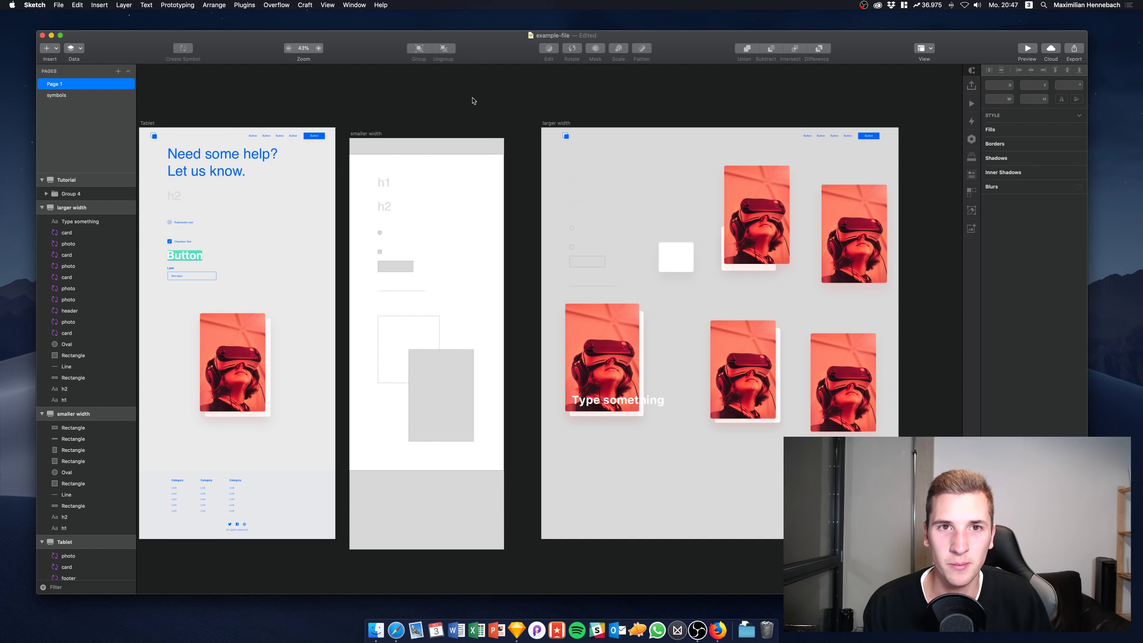
pyautogui.hscroll(-1, 473, 101)
pyautogui.hscroll(-2, 473, 101)
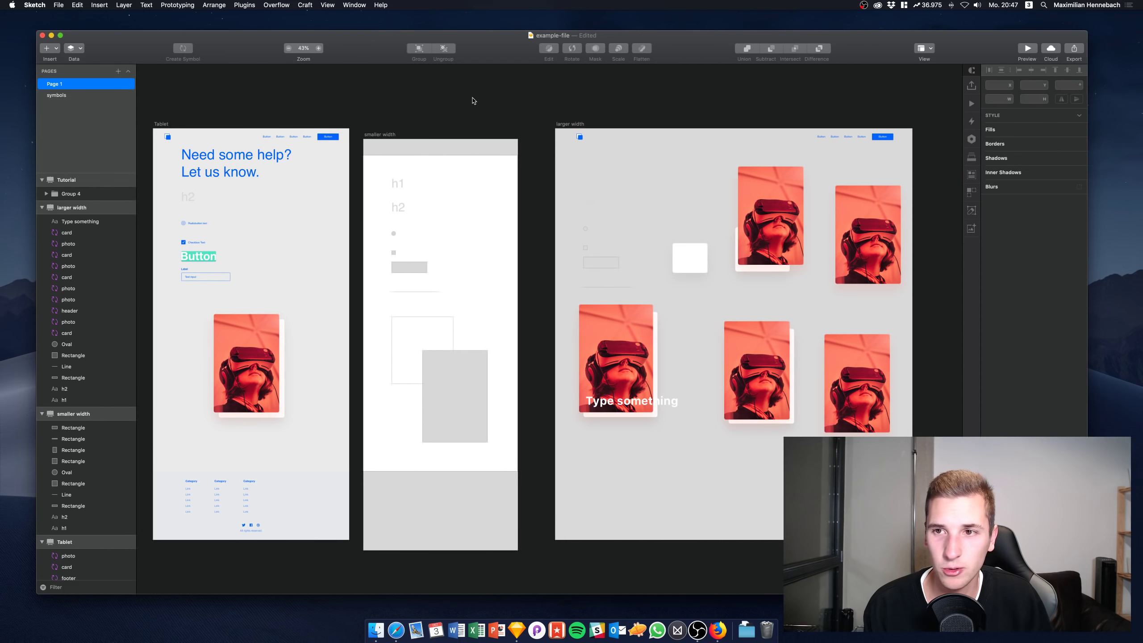
pyautogui.hscroll(-4, 473, 101)
pyautogui.hscroll(-20, 473, 101)
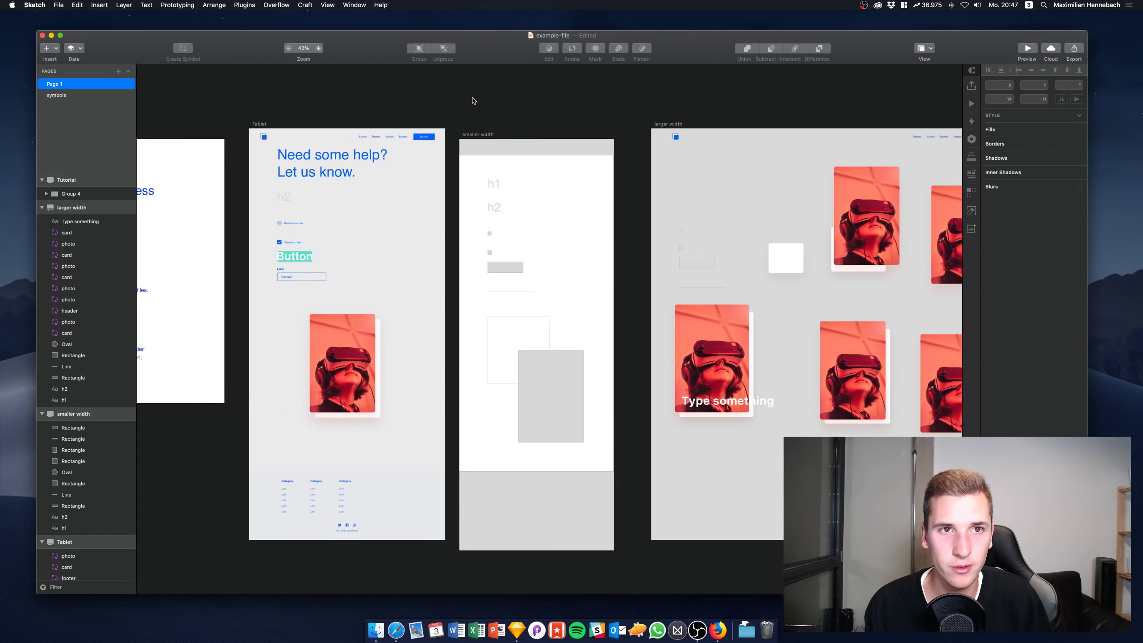
pyautogui.hscroll(3, 473, 101)
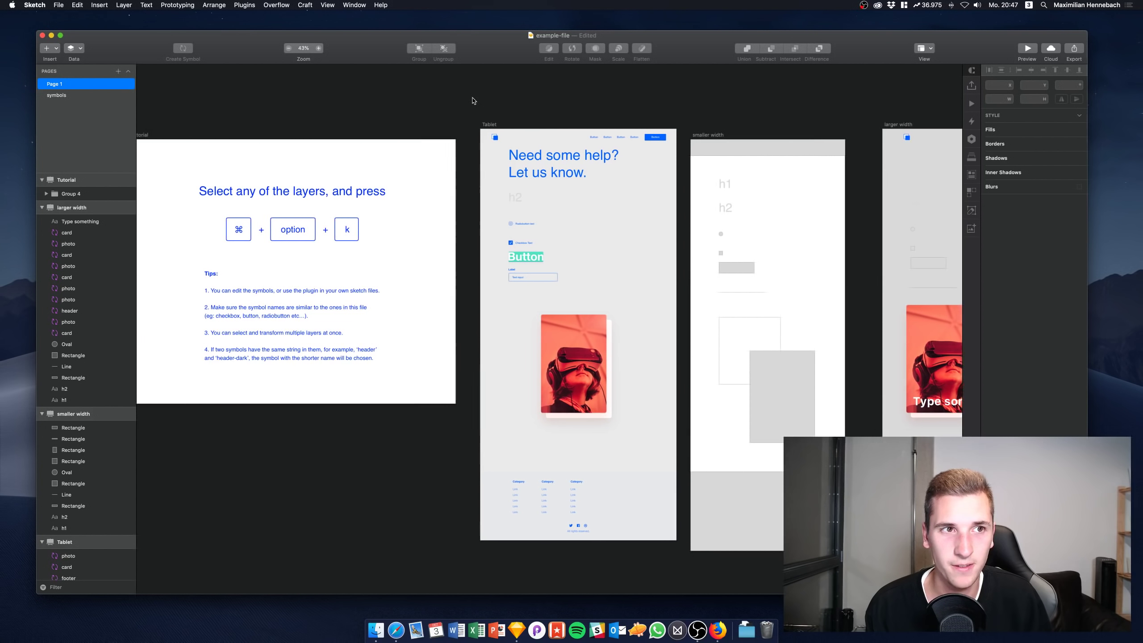
pyautogui.hscroll(-6, 473, 100)
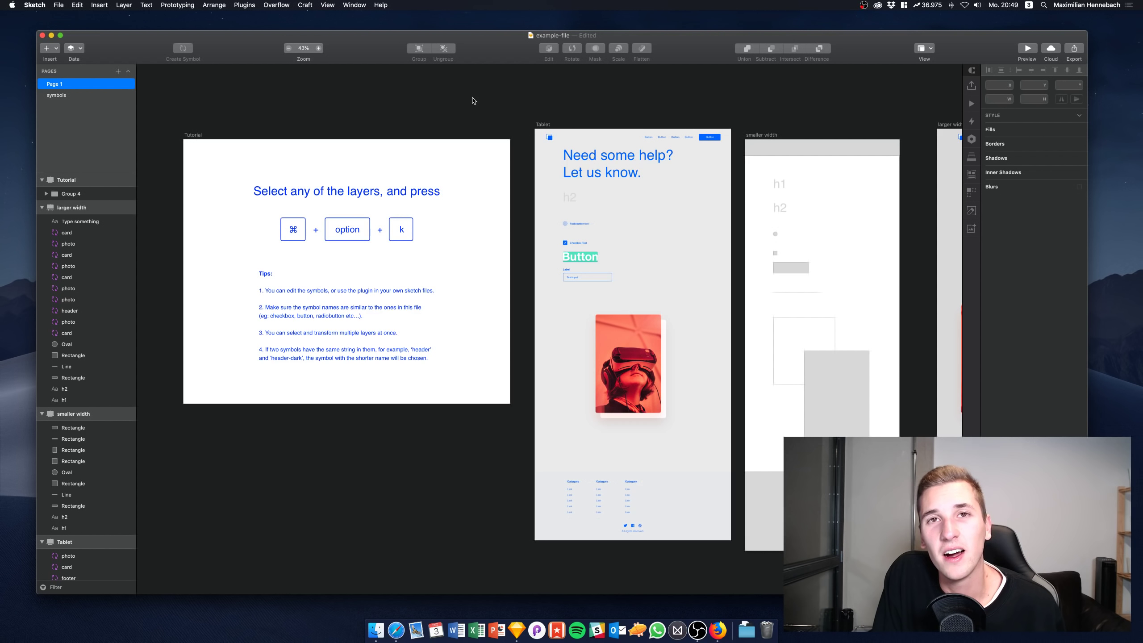
pyautogui.scroll(-3, 474, 100)
pyautogui.hscroll(3, 474, 100)
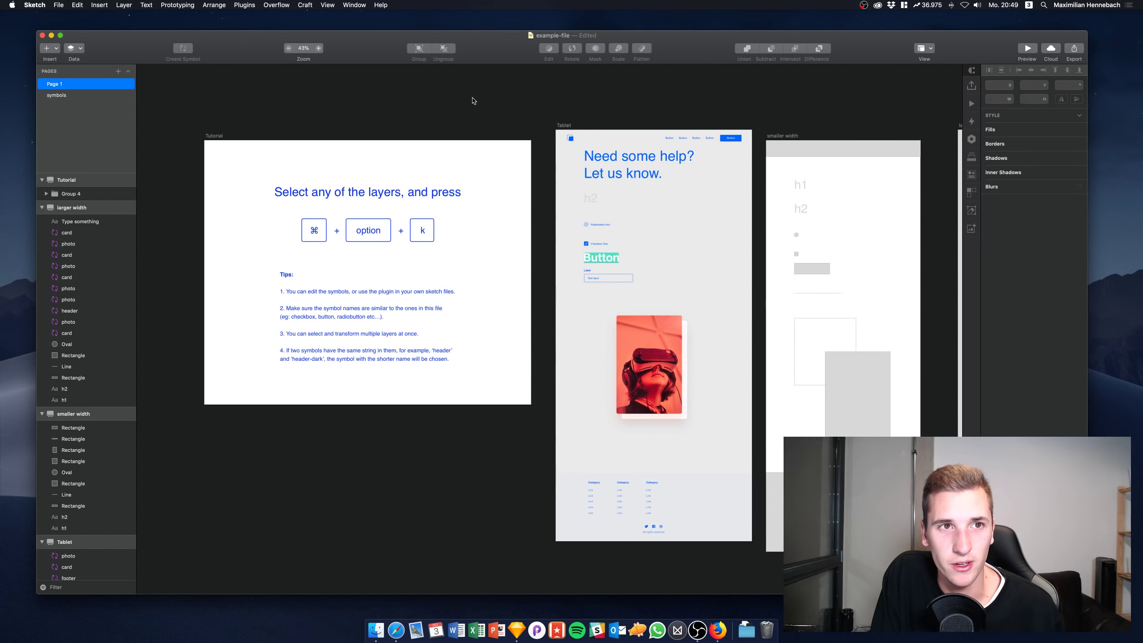
pyautogui.hscroll(-3, 468, 100)
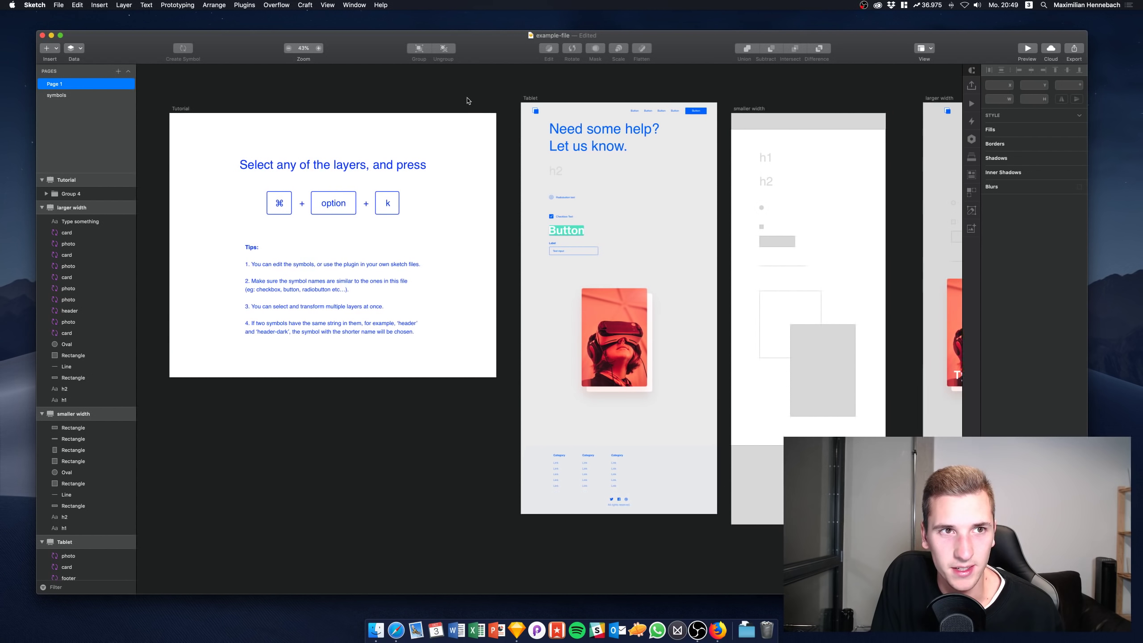
pyautogui.scroll(-1, 476, 105)
pyautogui.hscroll(1, 476, 105)
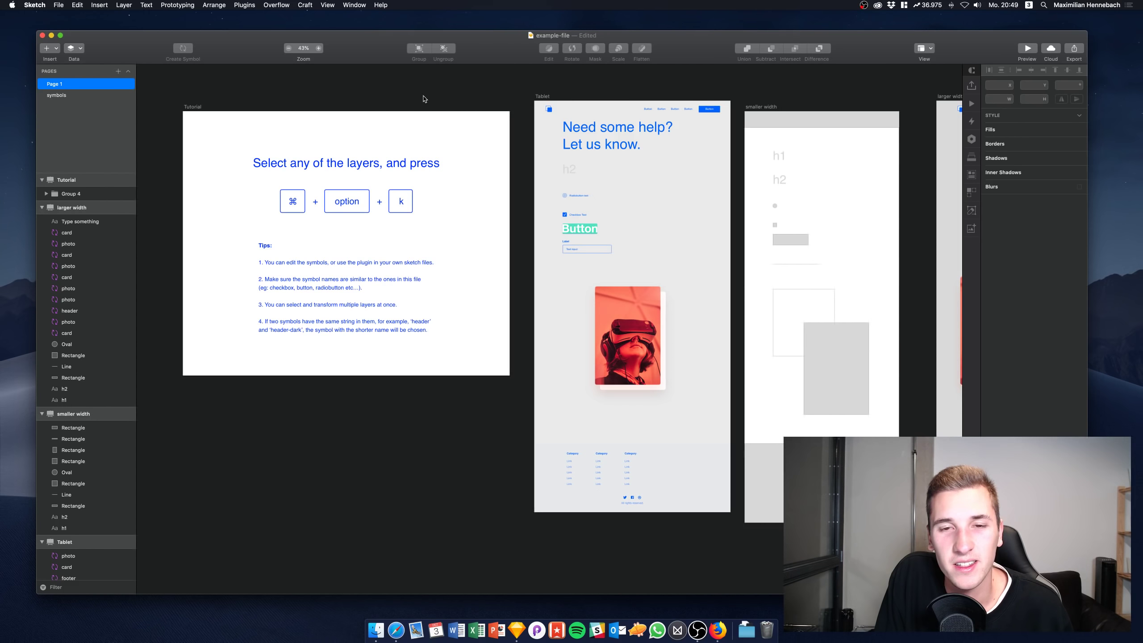
pyautogui.scroll(1, 423, 98)
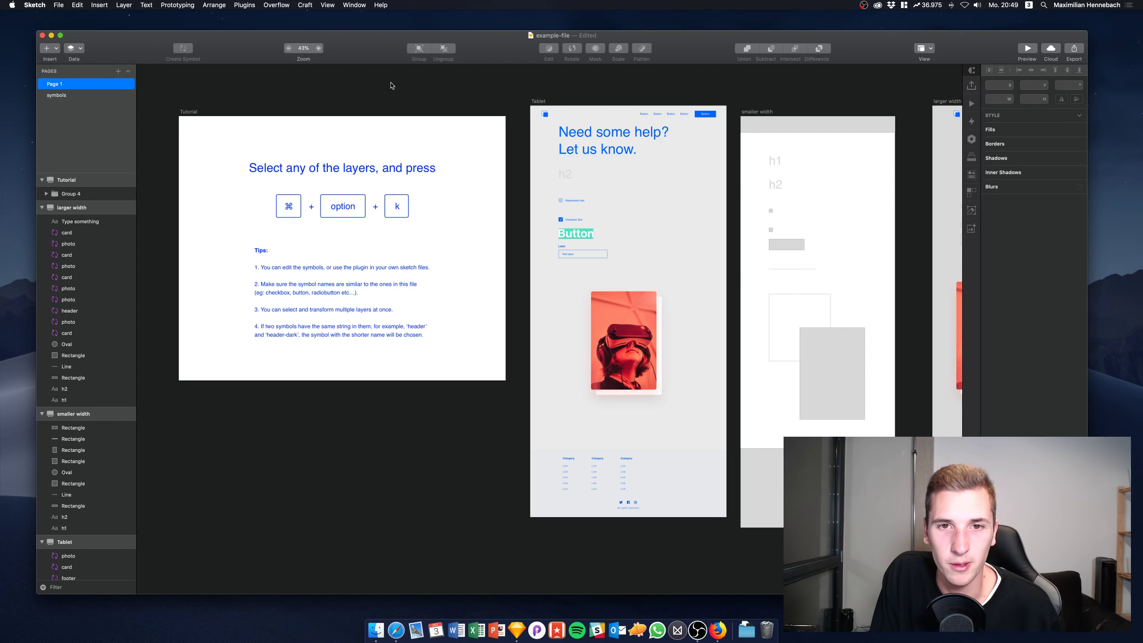
# Zoom in to about 160% on the Tablet artboard's VR photo card and its offset shadow card
pyautogui.scroll(5, 618, 295)
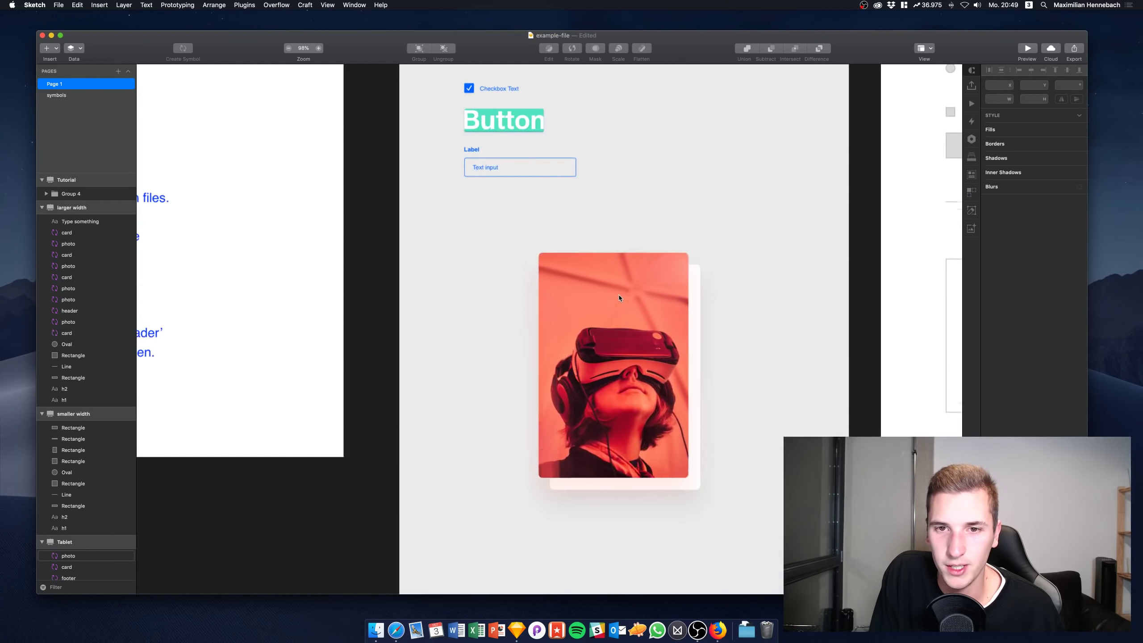
pyautogui.scroll(4, 618, 295)
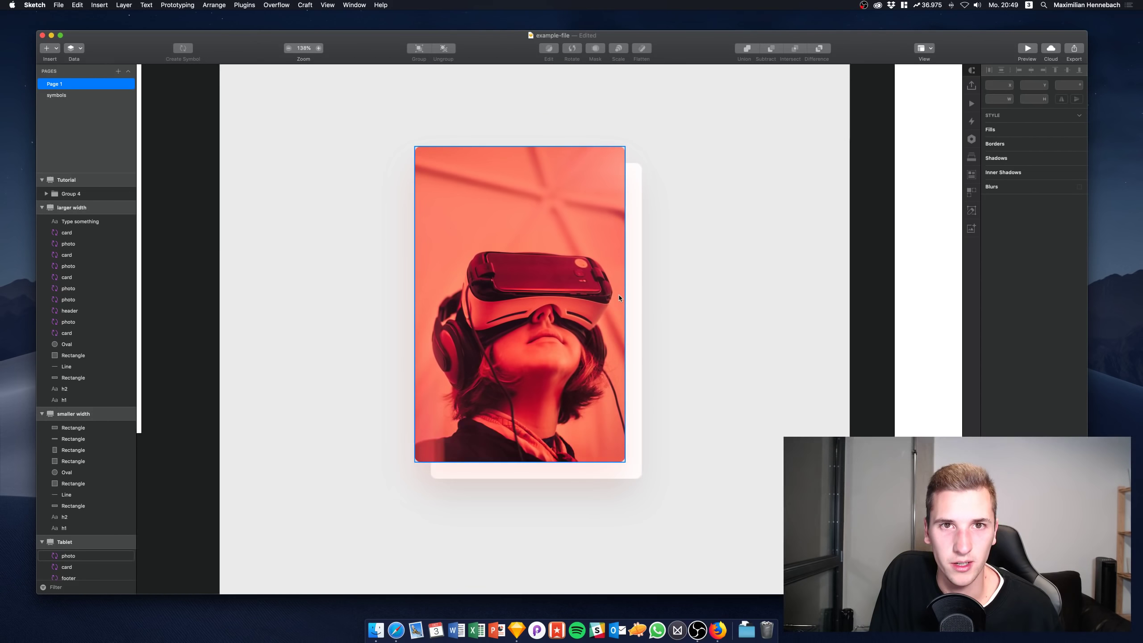
pyautogui.scroll(2, 618, 295)
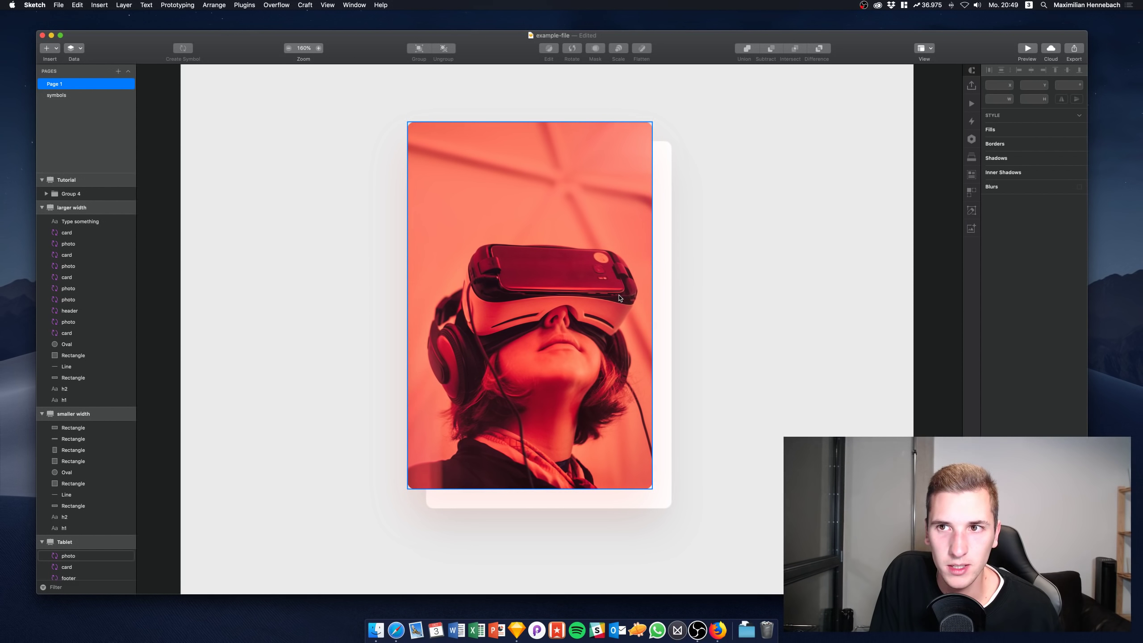
pyautogui.hscroll(-1, 619, 297)
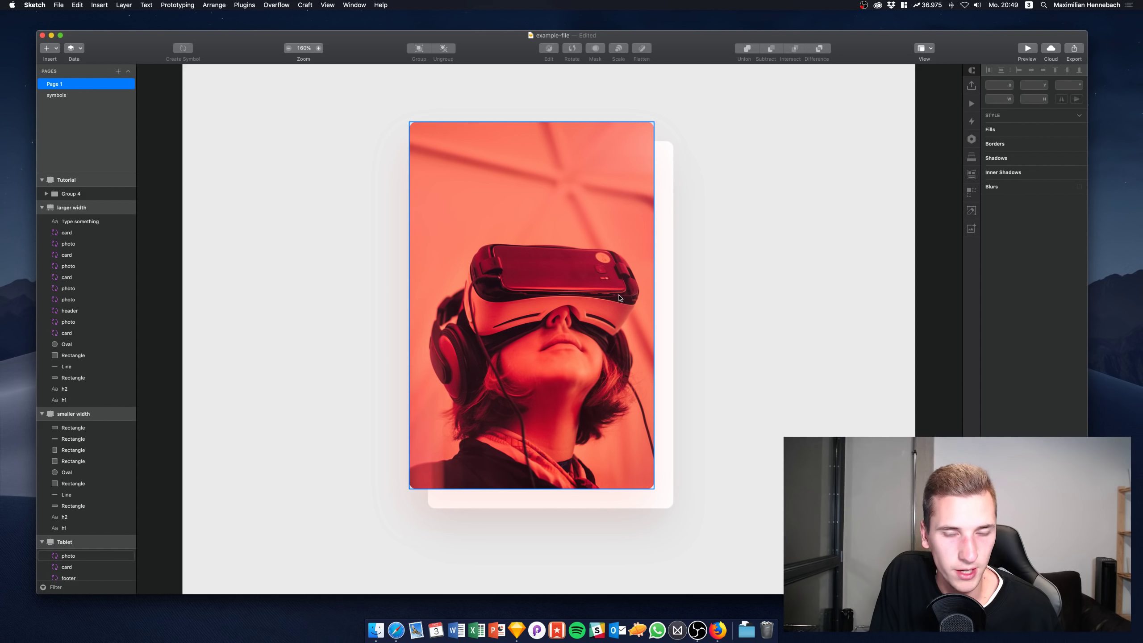
pyautogui.hscroll(-1, 619, 298)
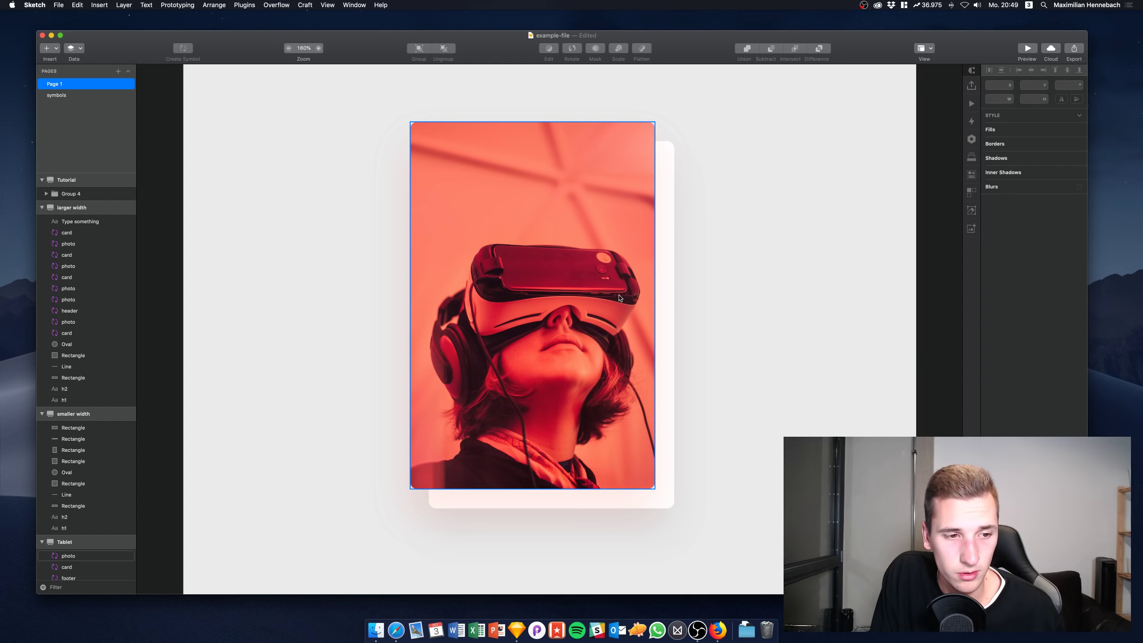
pyautogui.scroll(3, 674, 268)
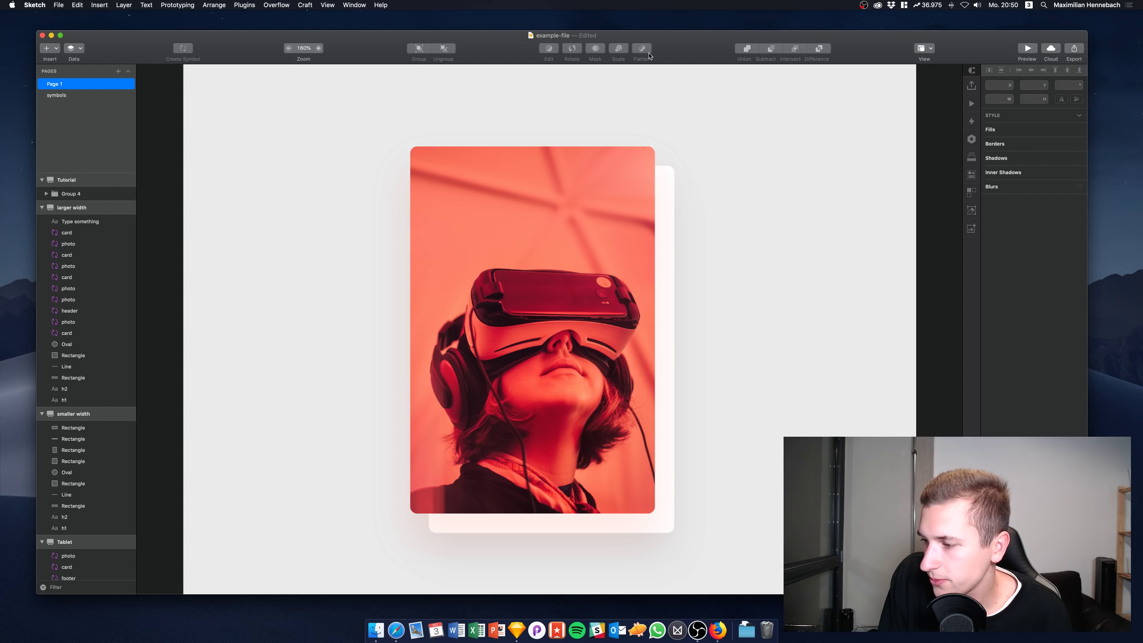
# Open About This Mac, showing macOS Mojave 10.14.1 on a Mac Pro (Late 2013), and position it
pyautogui.click(13, 5)
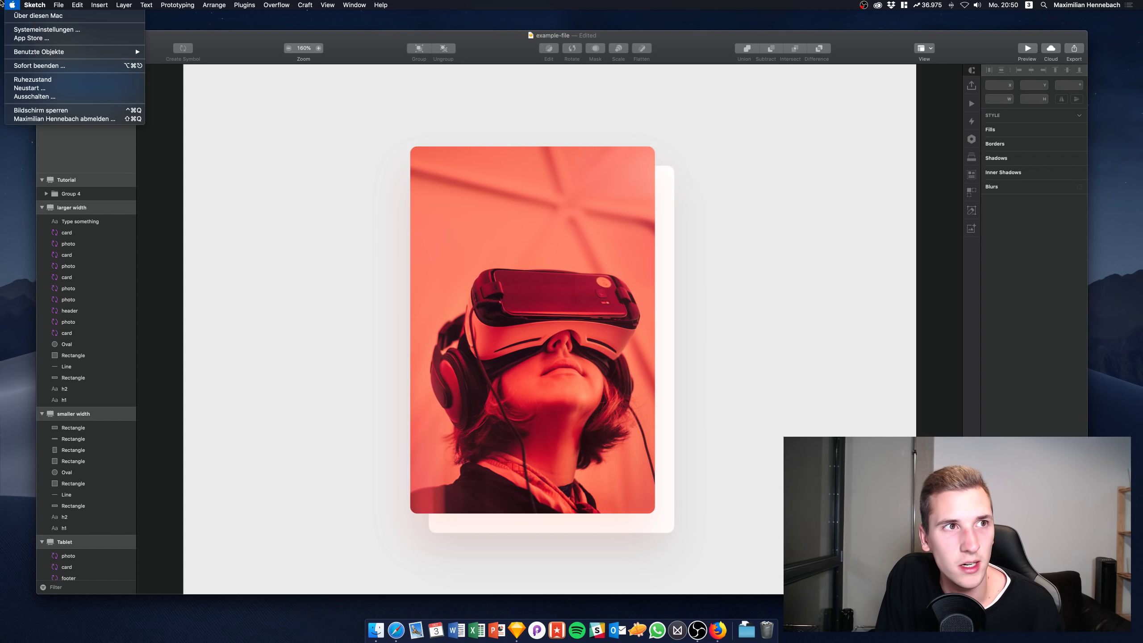
pyautogui.click(23, 16)
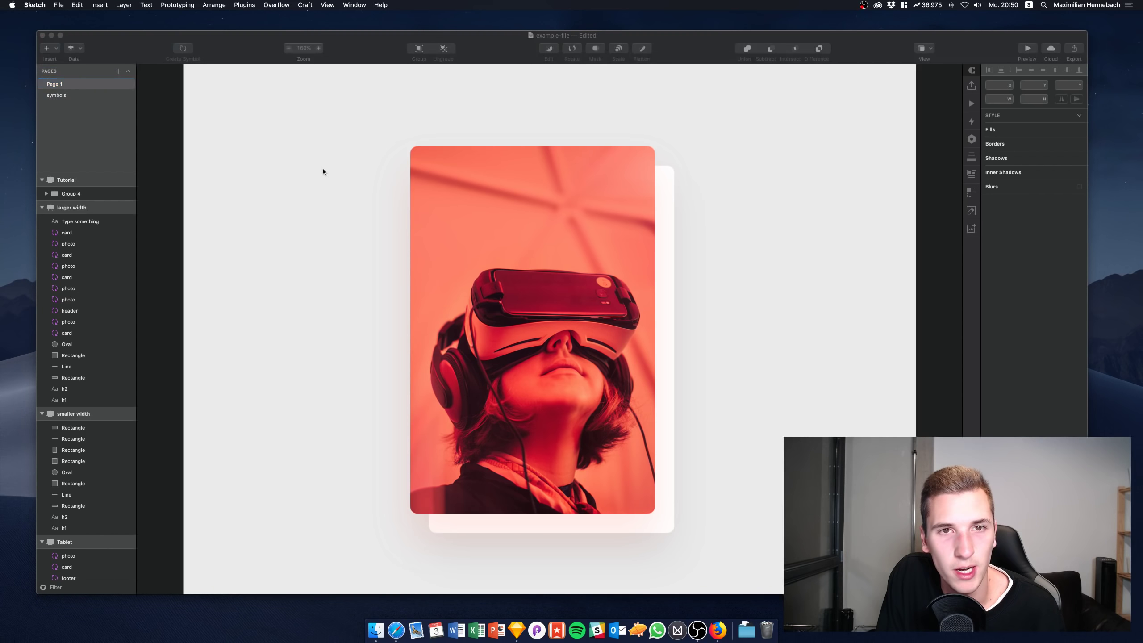
pyautogui.click(382, 144)
pyautogui.moveTo(2, 3)
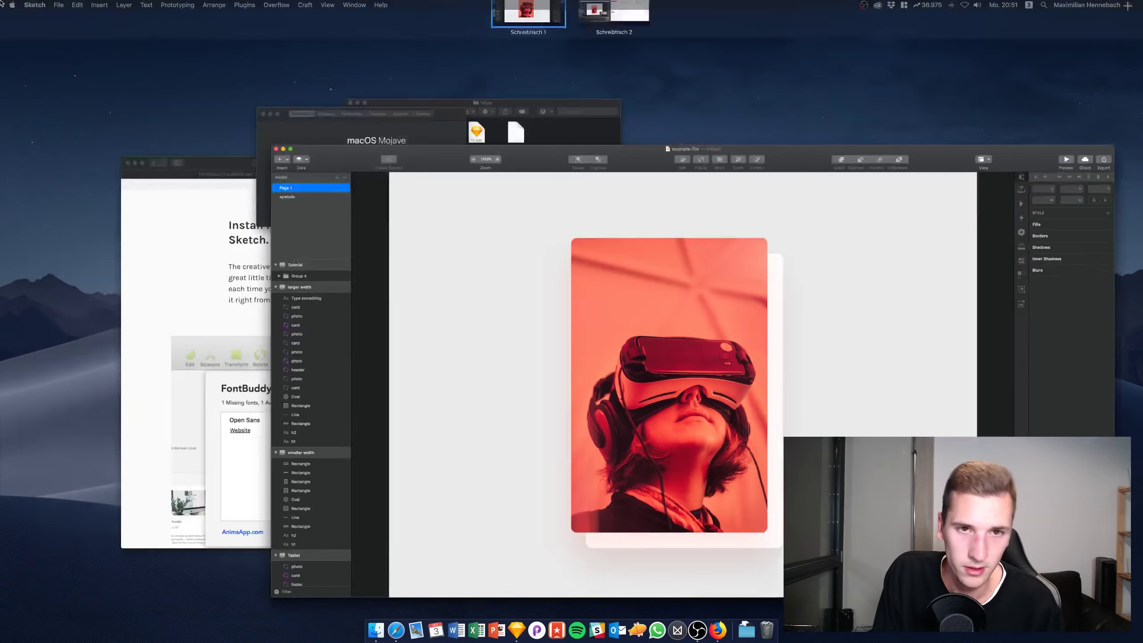
pyautogui.click(292, 126)
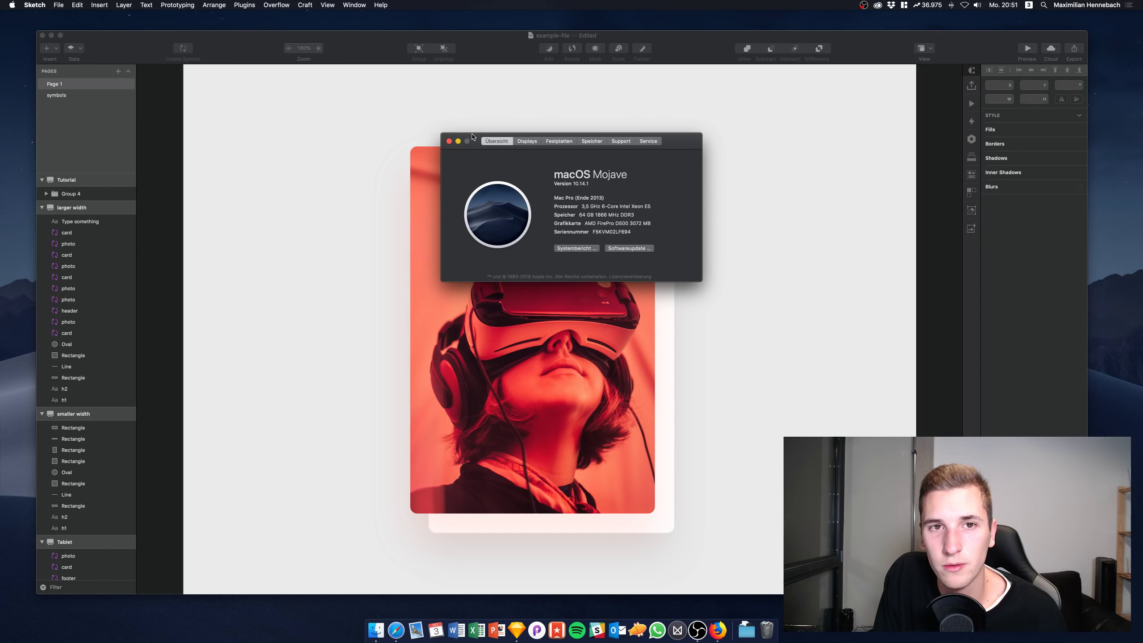
pyautogui.moveTo(474, 140); pyautogui.dragTo(469, 263)
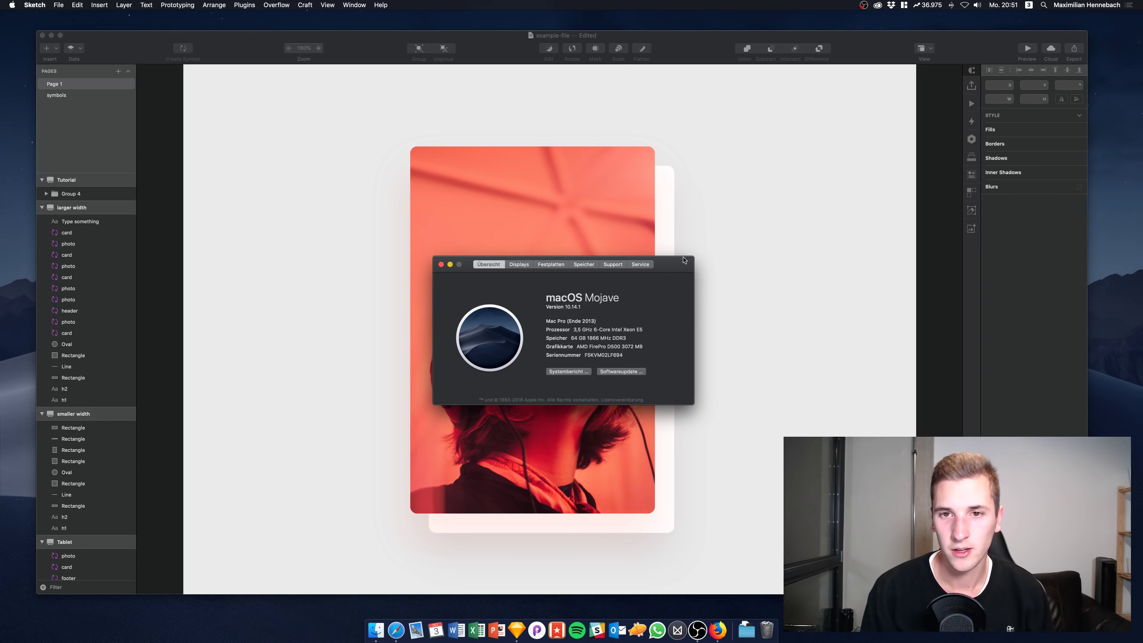
pyautogui.moveTo(680, 265); pyautogui.dragTo(689, 265)
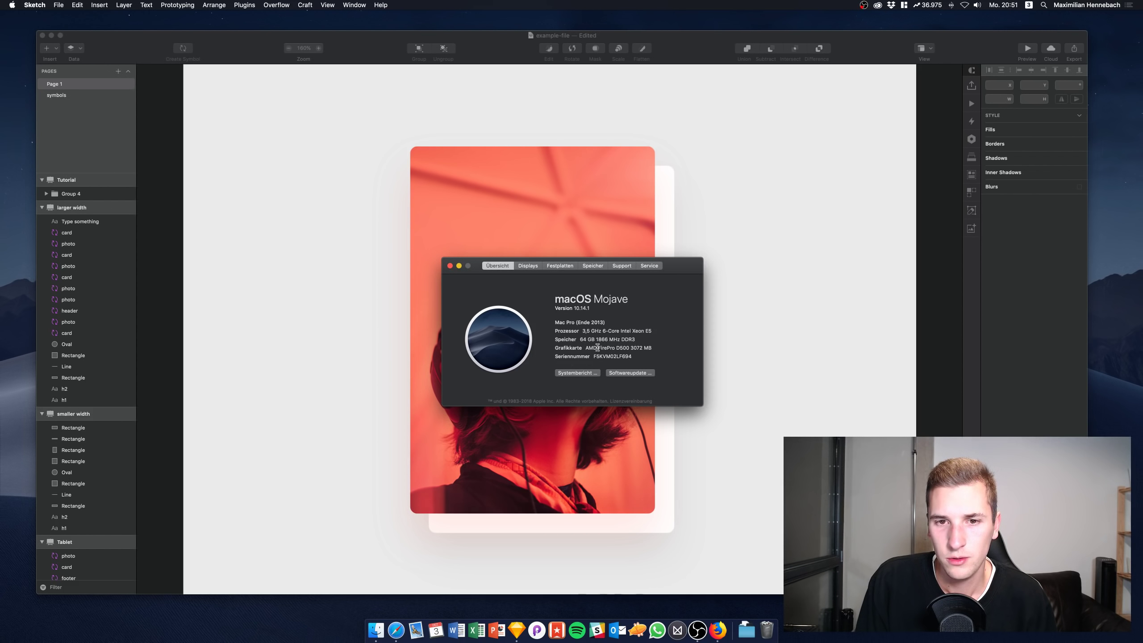
# Close the About This Mac window to return to the VR photo card in Sketch
pyautogui.click(450, 265)
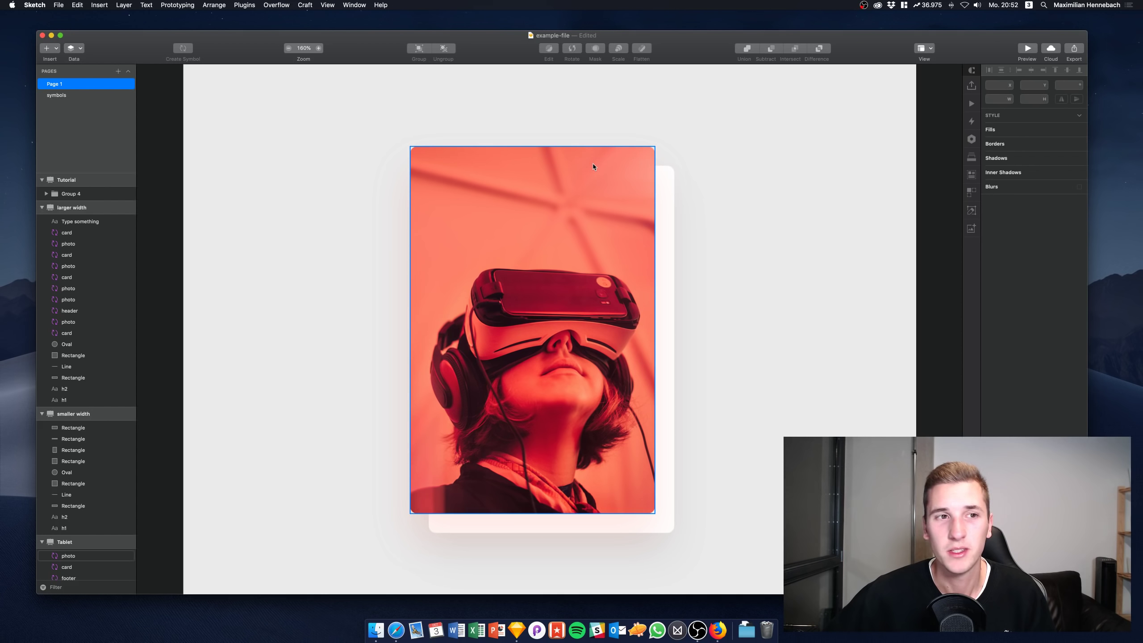
pyautogui.click(620, 89)
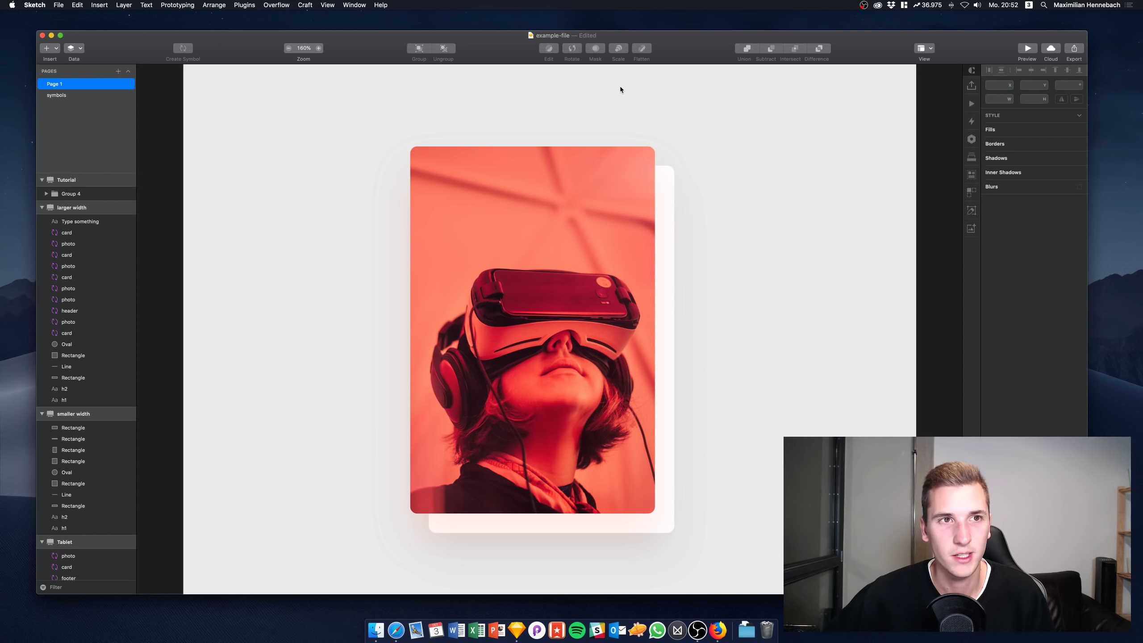
pyautogui.hscroll(1, 620, 90)
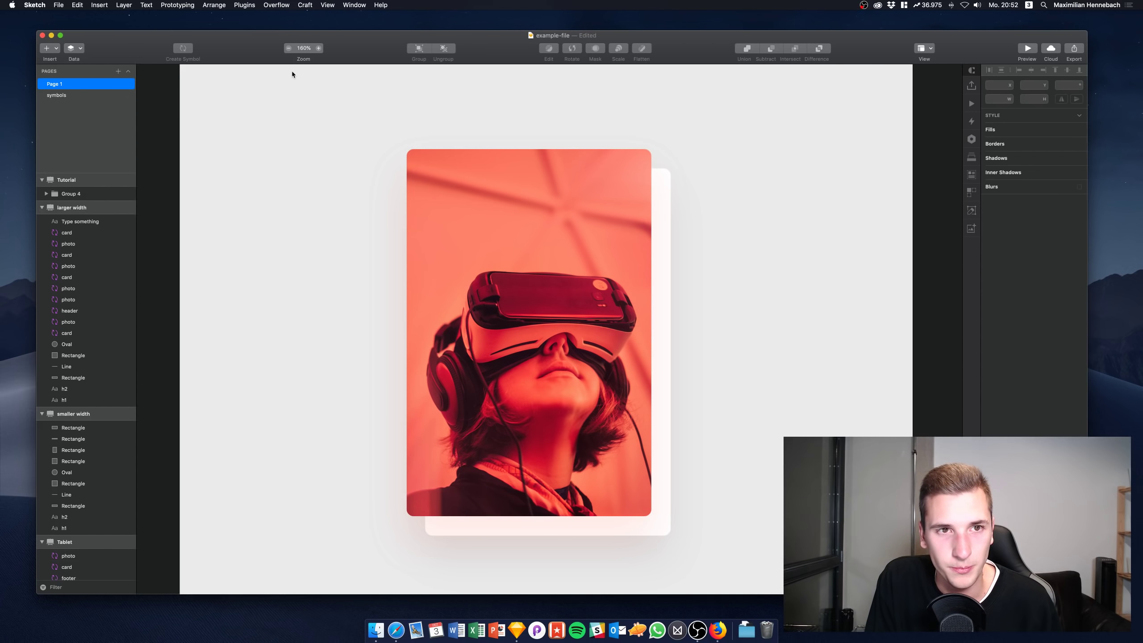
pyautogui.scroll(-1, 265, 153)
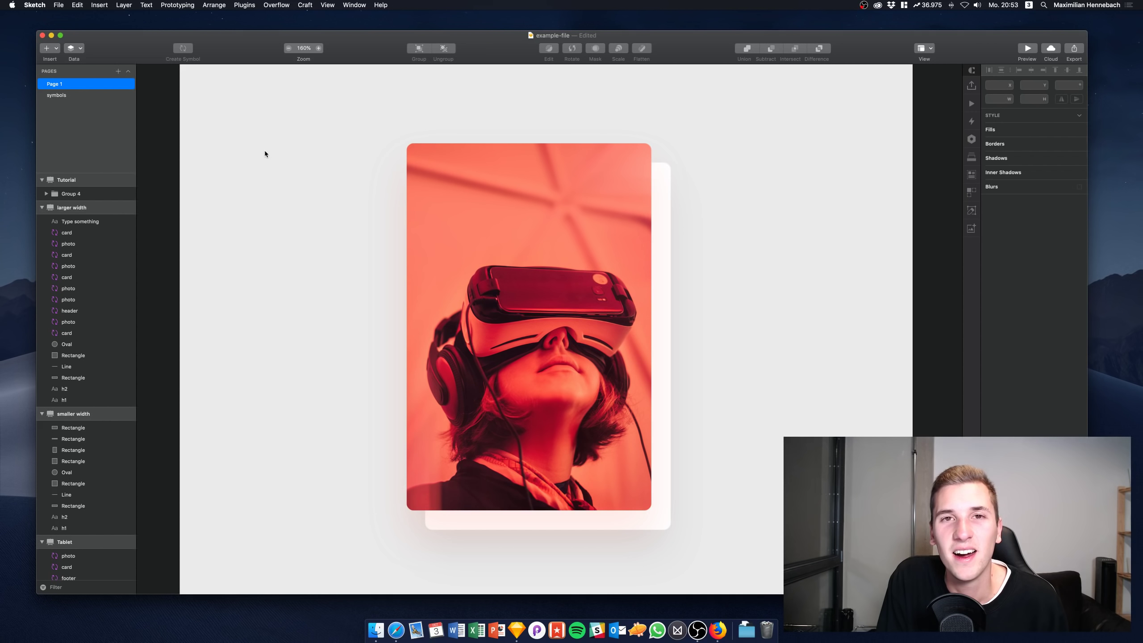
pyautogui.hscroll(5, 266, 154)
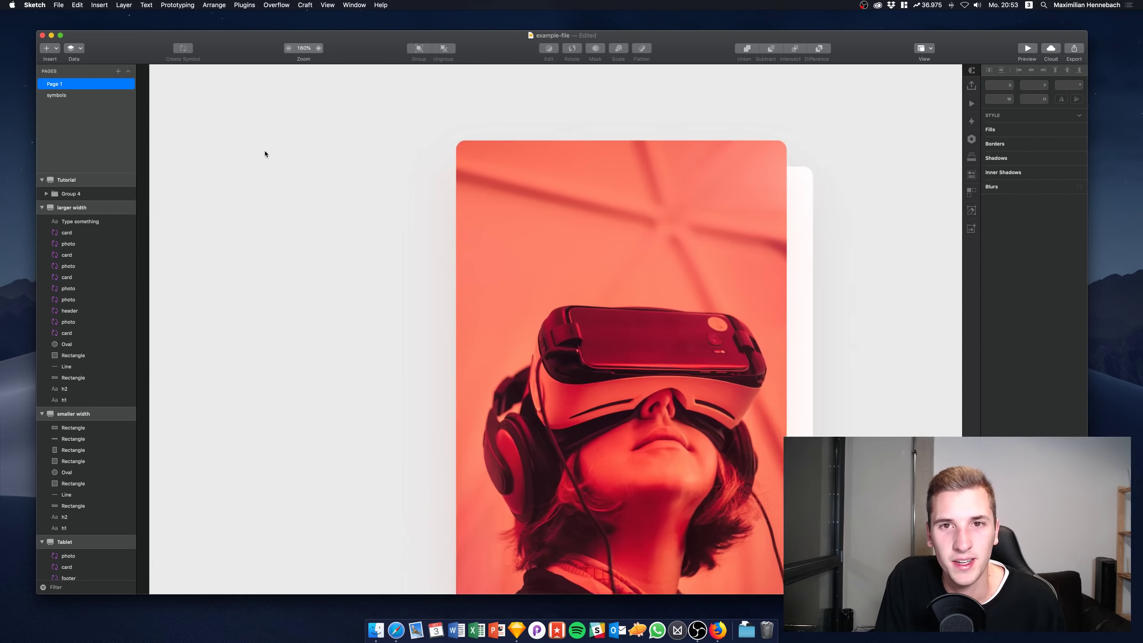
pyautogui.hscroll(-5, 265, 153)
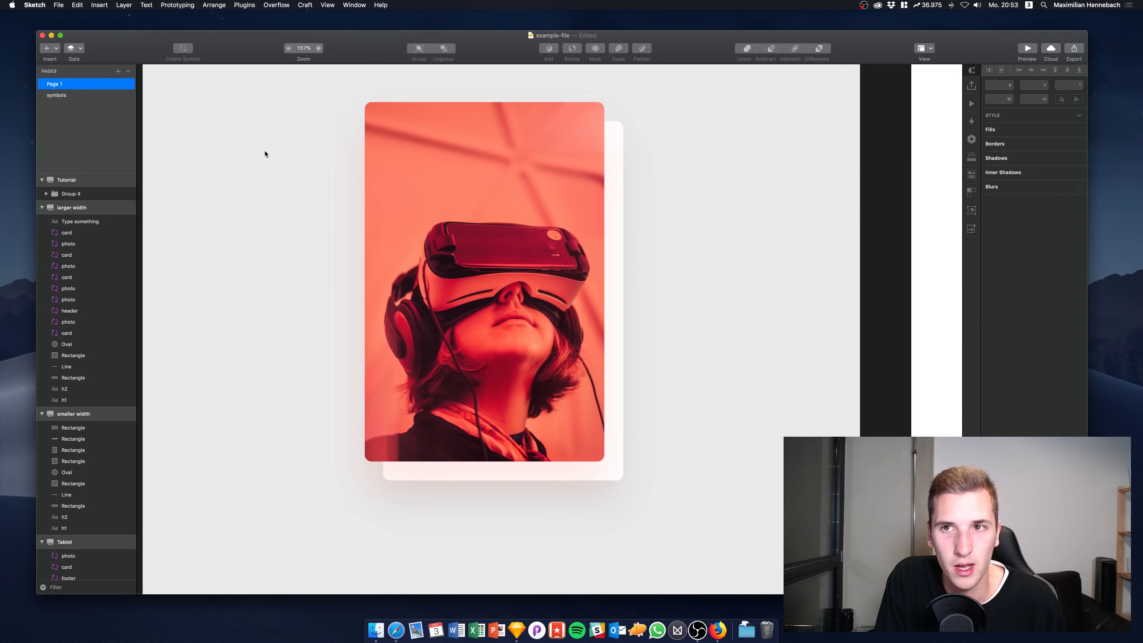
pyautogui.scroll(1, 265, 154)
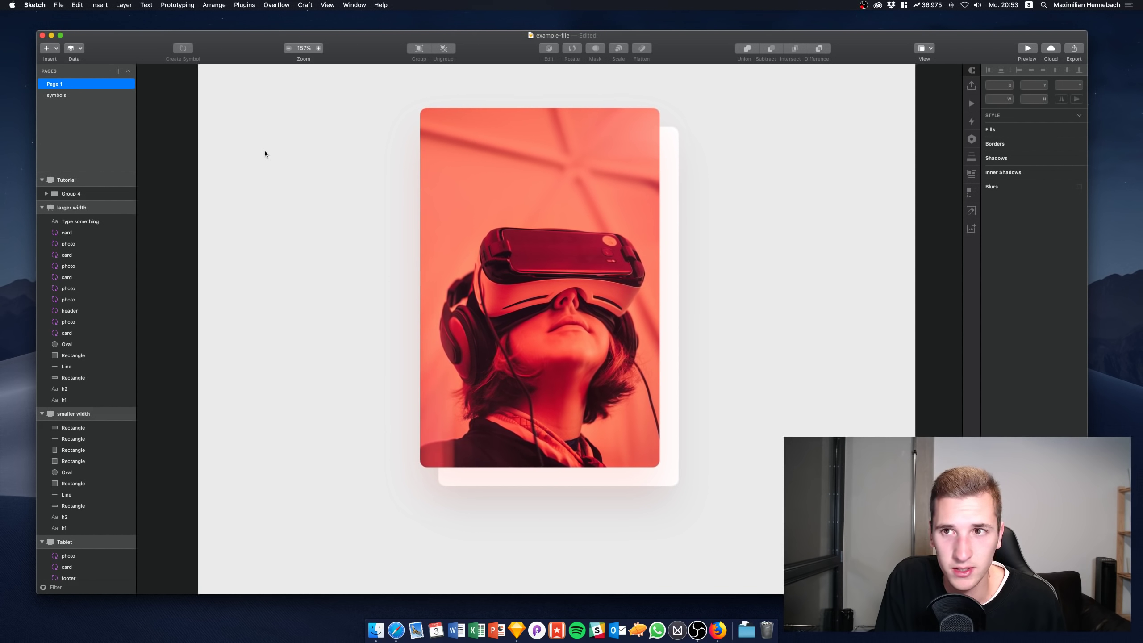
pyautogui.hscroll(1, 264, 154)
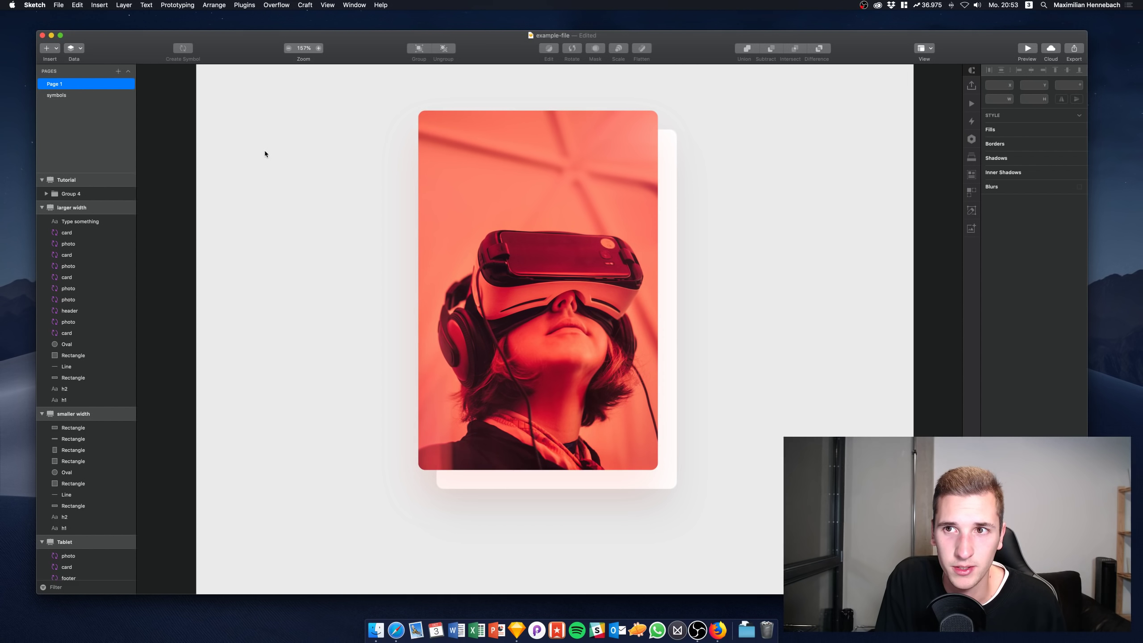
pyautogui.scroll(2, 403, 196)
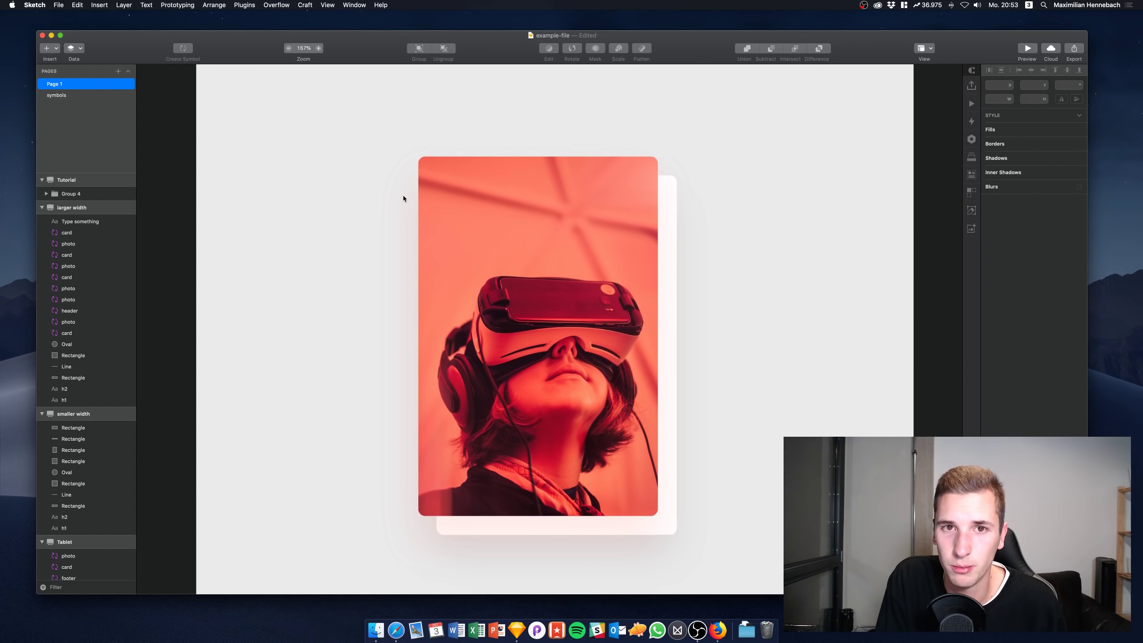
pyautogui.scroll(-1, 403, 196)
pyautogui.scroll(2, 403, 197)
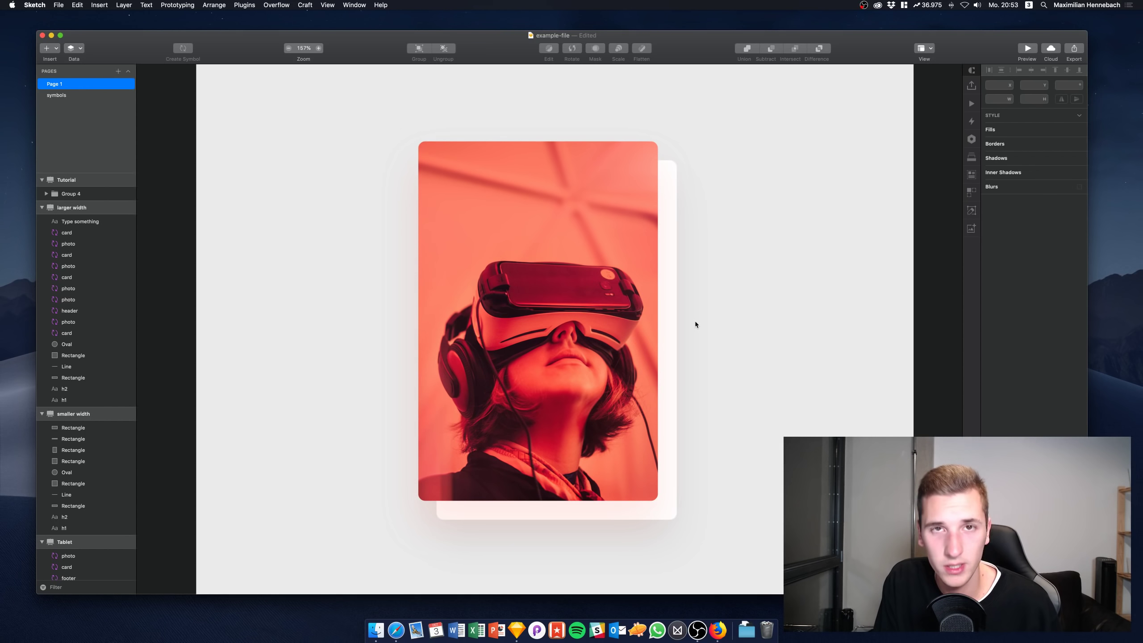
pyautogui.scroll(-4, 616, 249)
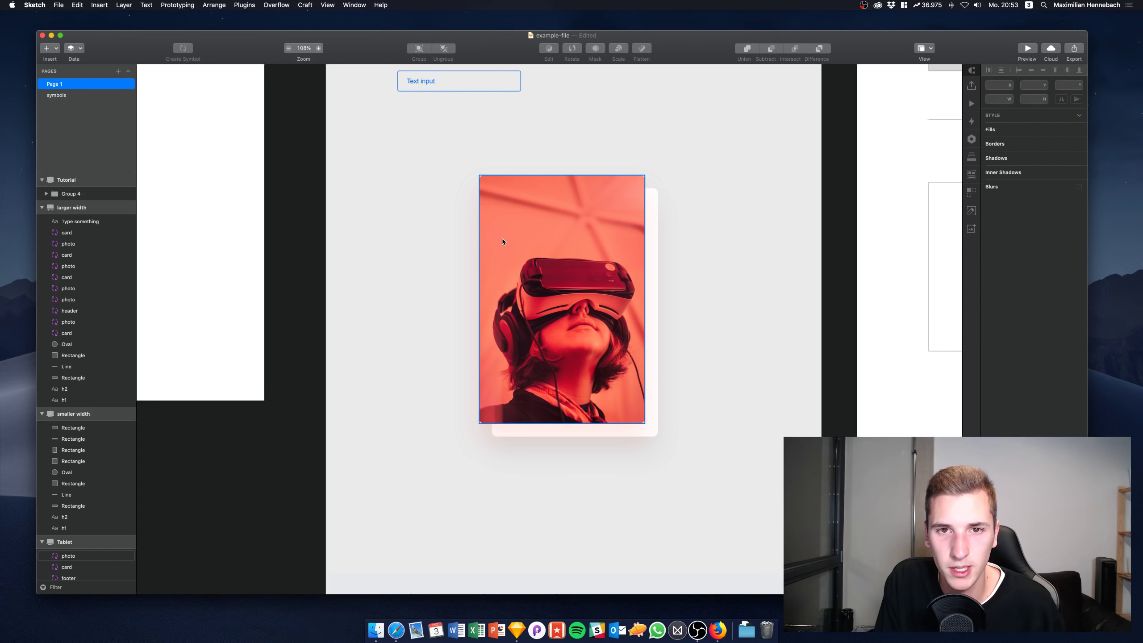
# Pull the photo off the Tablet layout's card and delete it
pyautogui.hscroll(10, 502, 237)
pyautogui.hscroll(-10, 502, 237)
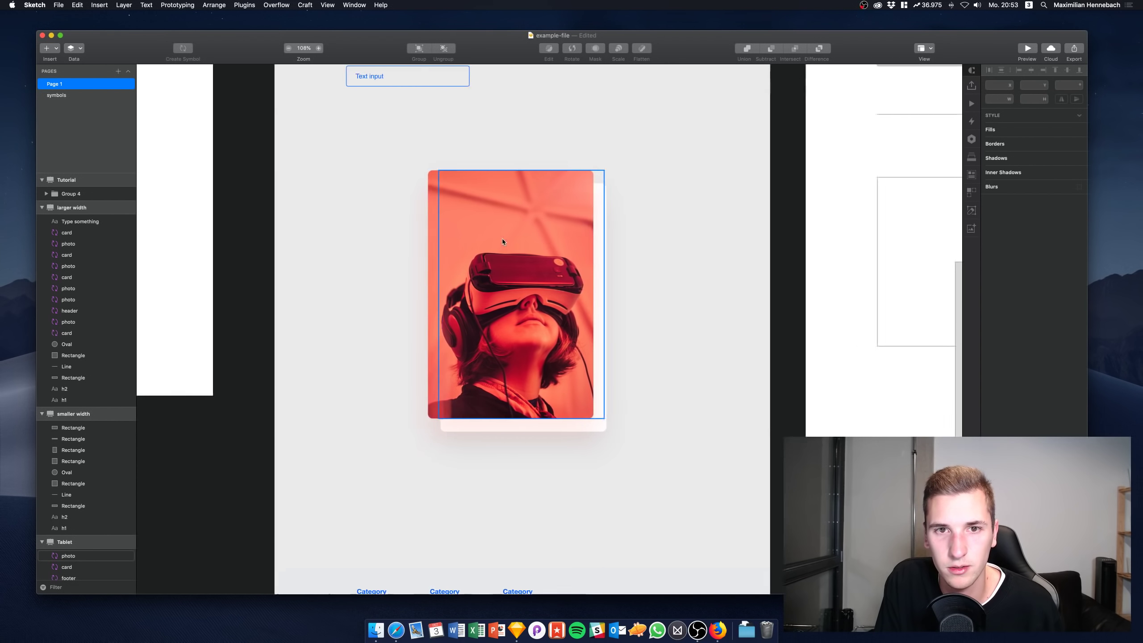
pyautogui.moveTo(636, 243); pyautogui.dragTo(496, 243)
pyautogui.click(752, 266)
pyautogui.press('Delete')
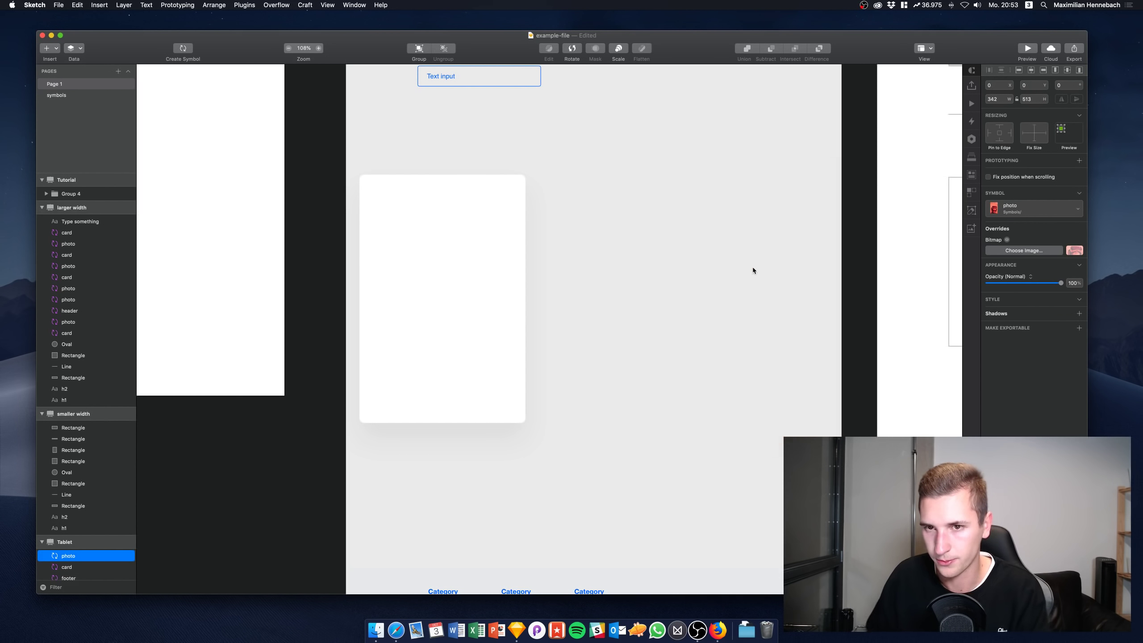
# Duplicate the white card beside itself, then duplicate the pair below to form a two-by-two grid
pyautogui.click(467, 241)
pyautogui.press('cmd+d')
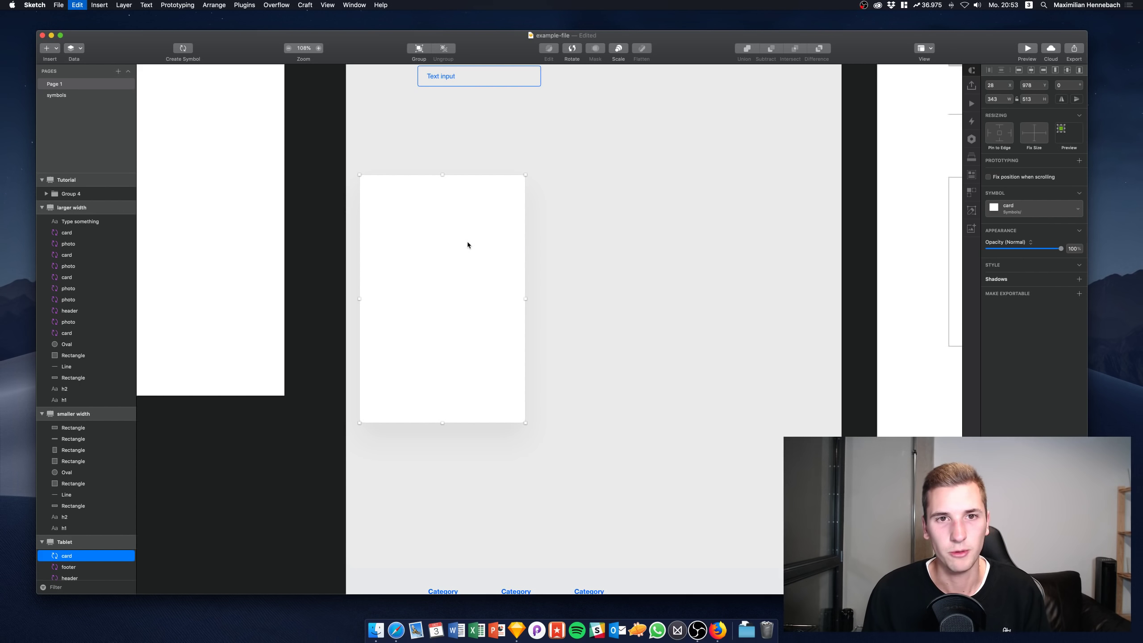
pyautogui.moveTo(468, 245); pyautogui.dragTo(593, 264)
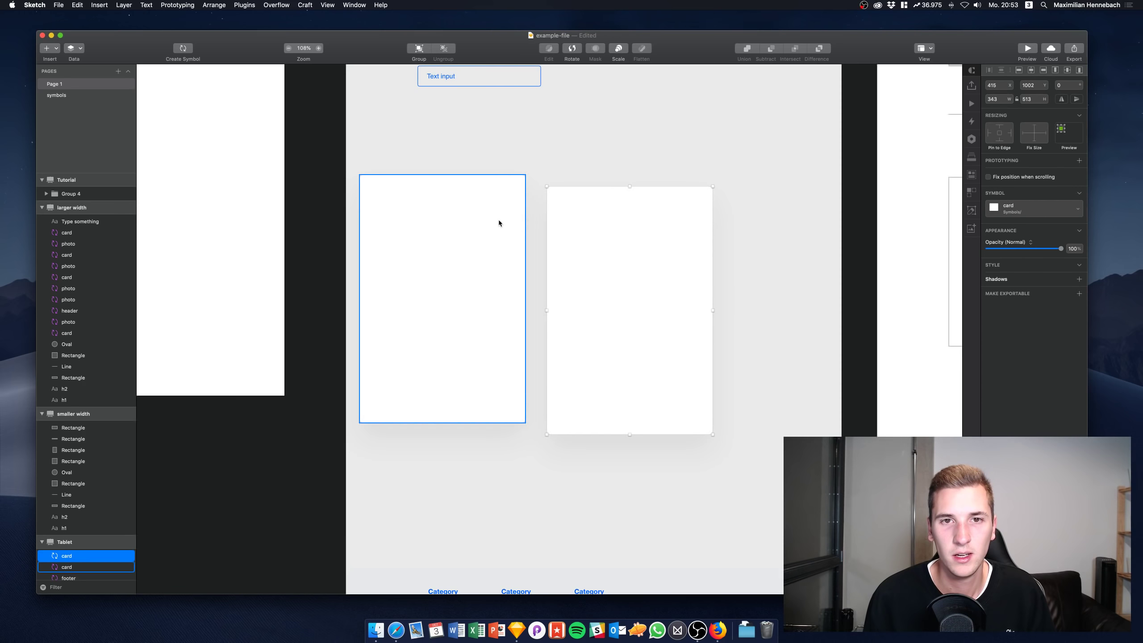
pyautogui.moveTo(552, 233); pyautogui.dragTo(583, 221)
pyautogui.keyDown('shift'); pyautogui.click(439, 288); pyautogui.keyUp('shift')
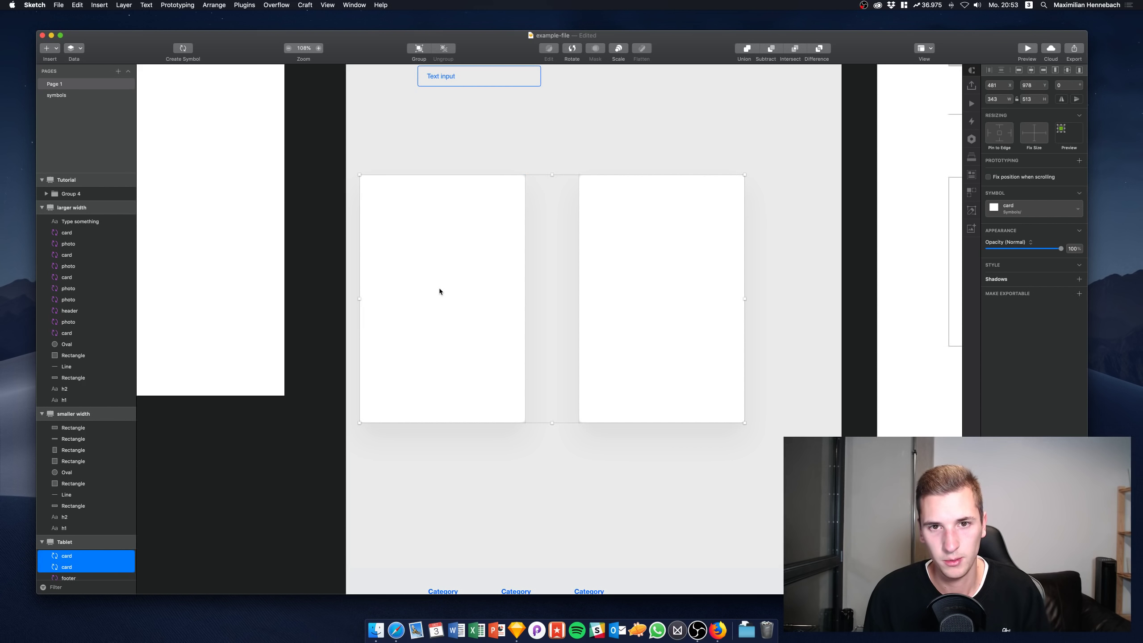
pyautogui.press('super+d')
pyautogui.moveTo(444, 301); pyautogui.dragTo(442, 577)
pyautogui.click(442, 353)
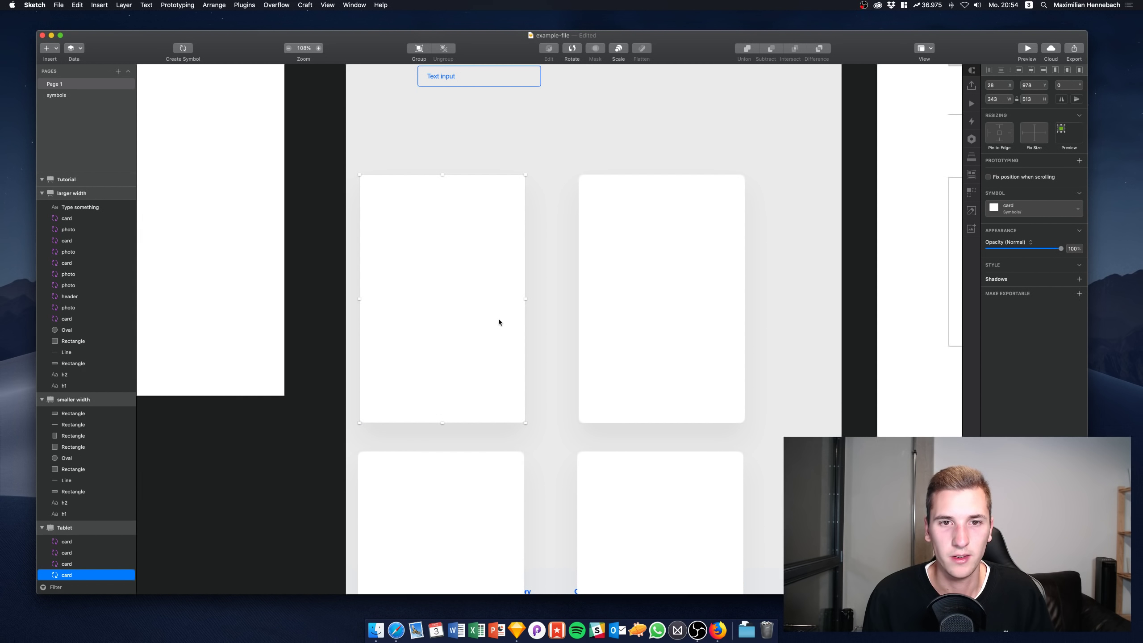
# Draw a 230×350 artboard on empty canvas and duplicate it into a row of four
pyautogui.press('a')
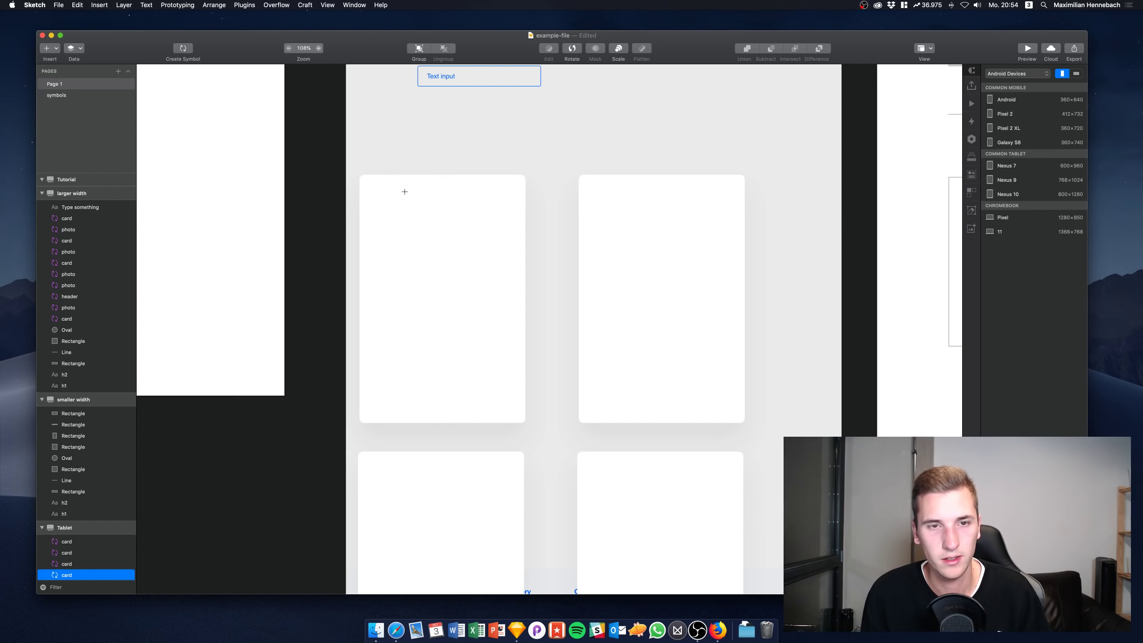
pyautogui.moveTo(403, 192); pyautogui.dragTo(516, 362)
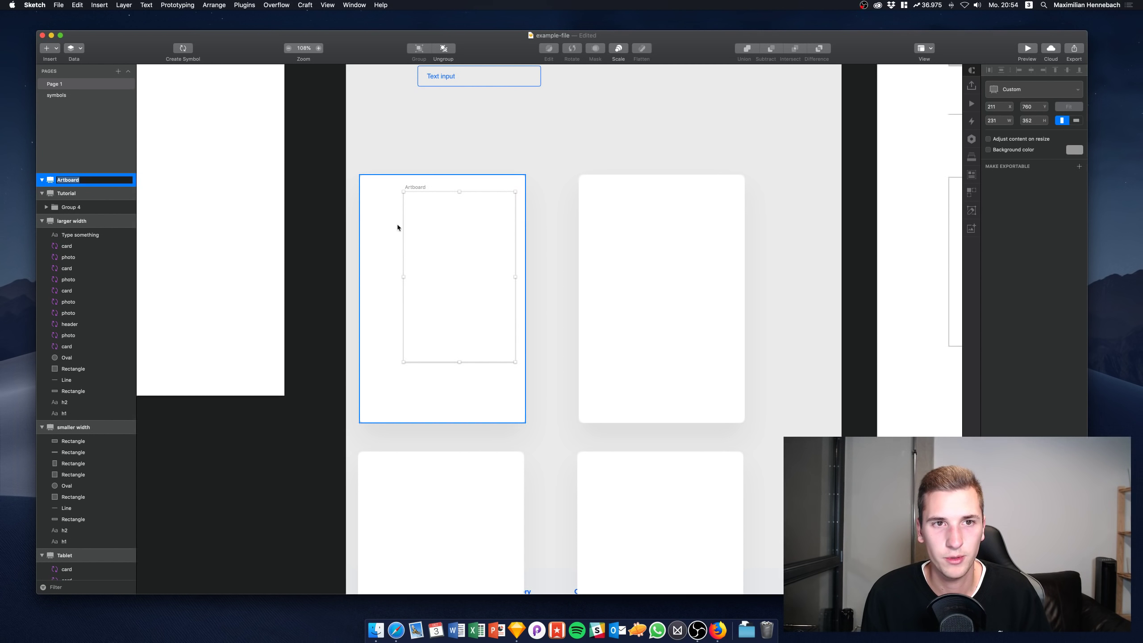
pyautogui.moveTo(374, 214); pyautogui.dragTo(181, 426)
pyautogui.scroll(-5, 408, 261)
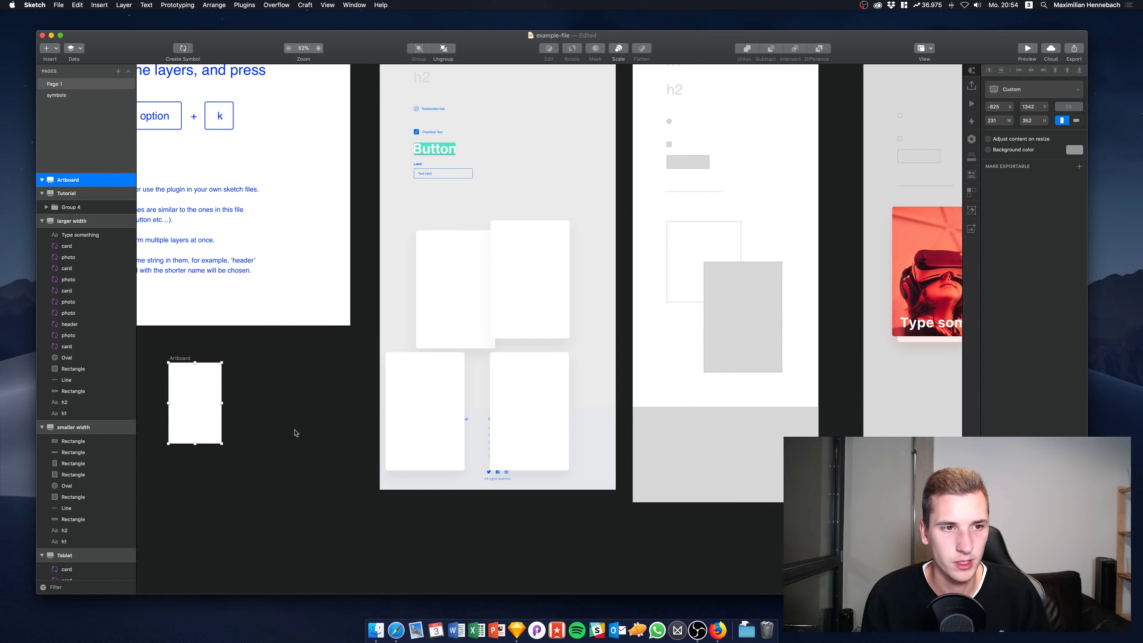
pyautogui.hscroll(-5, 294, 430)
pyautogui.scroll(-3, 294, 430)
pyautogui.moveTo(393, 296); pyautogui.dragTo(229, 308)
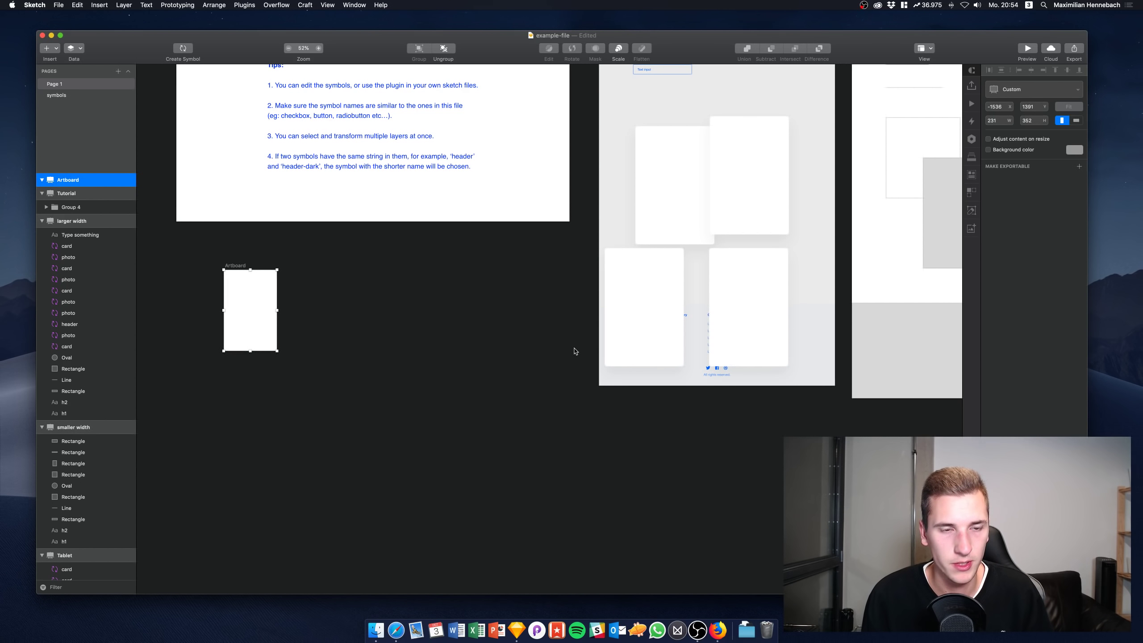
pyautogui.press('super+d')
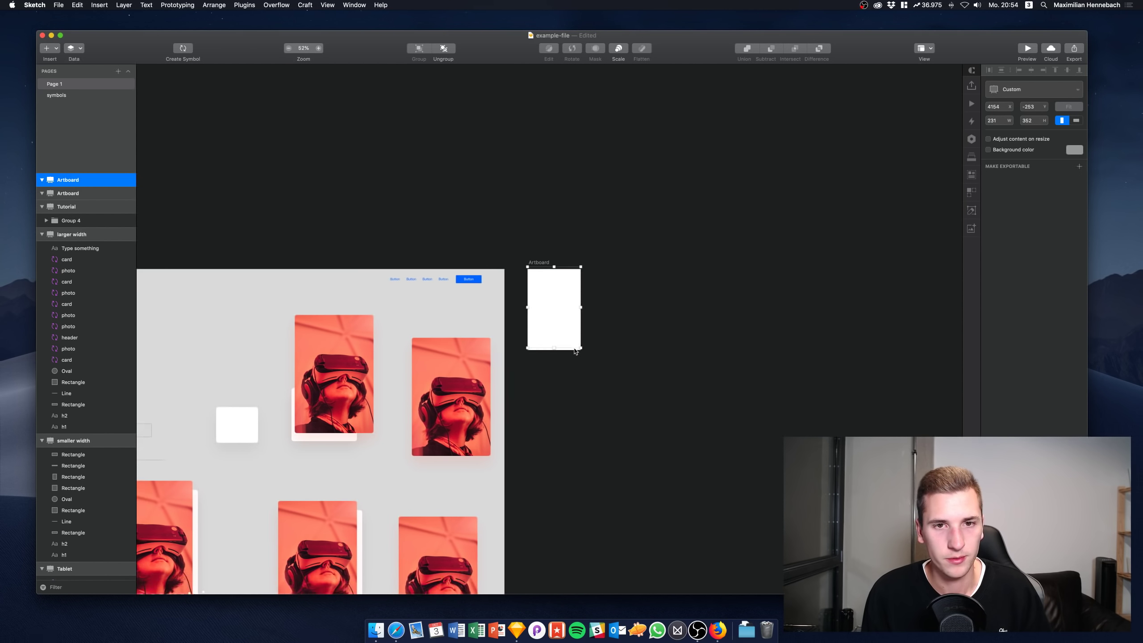
pyautogui.press('super+d')
pyautogui.press('super+d')
pyautogui.press('super+d')
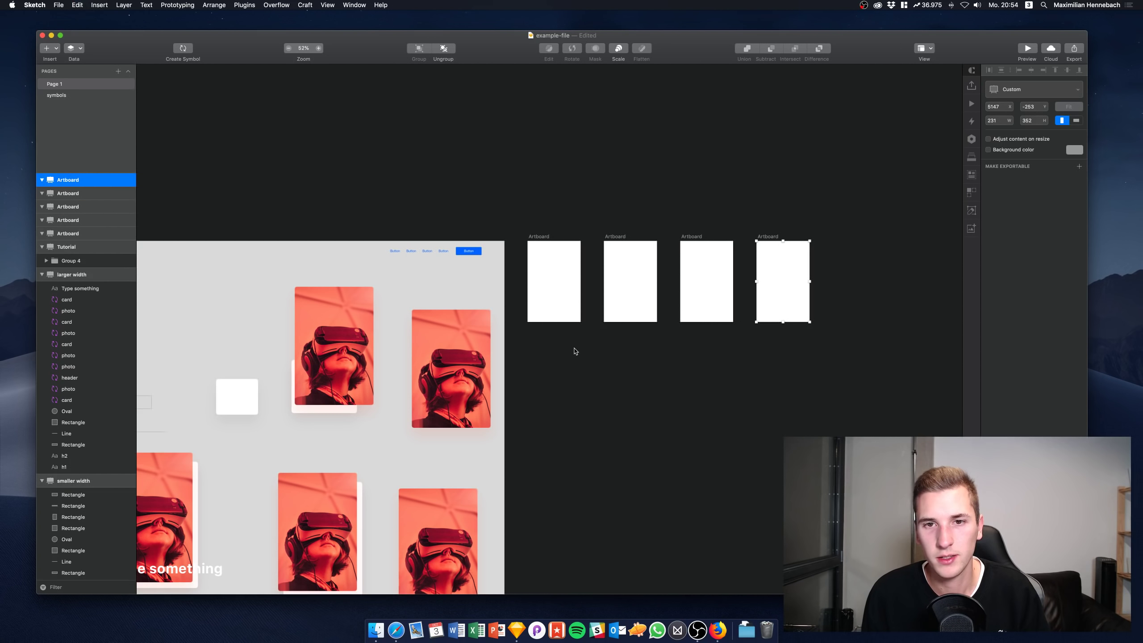
pyautogui.click(576, 281)
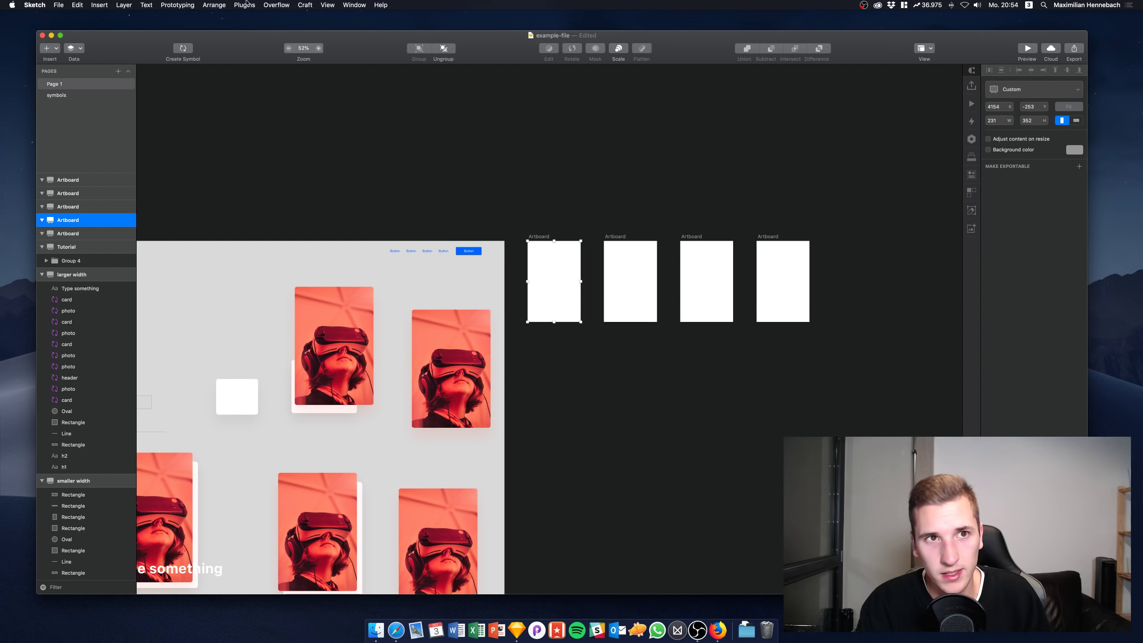
# Try out and delete a test hotspot, then draw a grey square on the first artboard
pyautogui.click(99, 5)
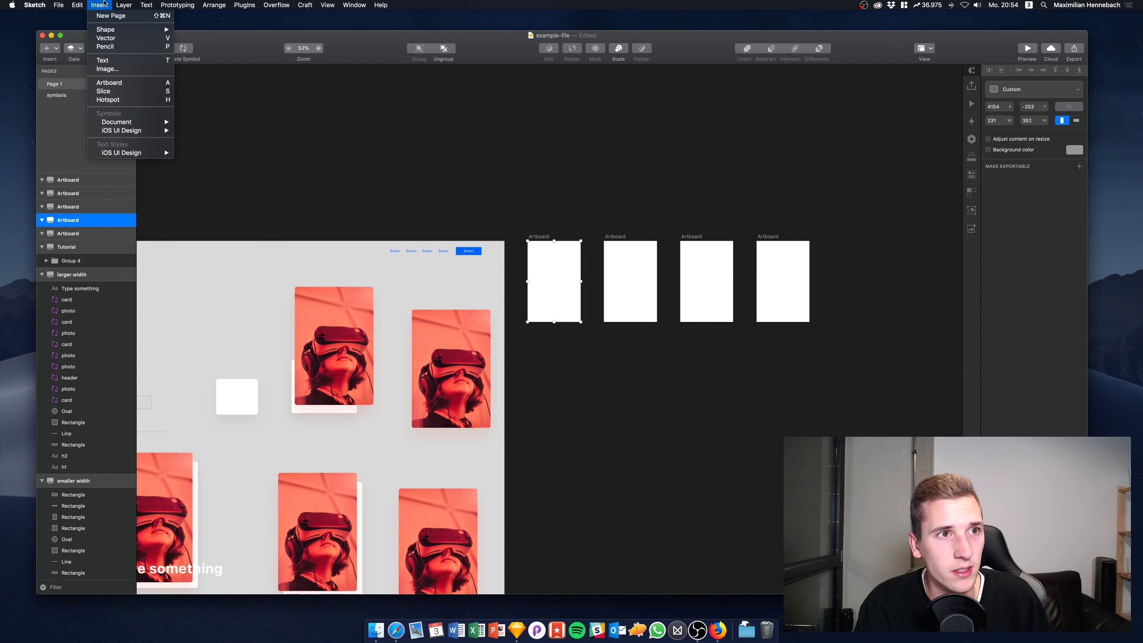
pyautogui.click(115, 100)
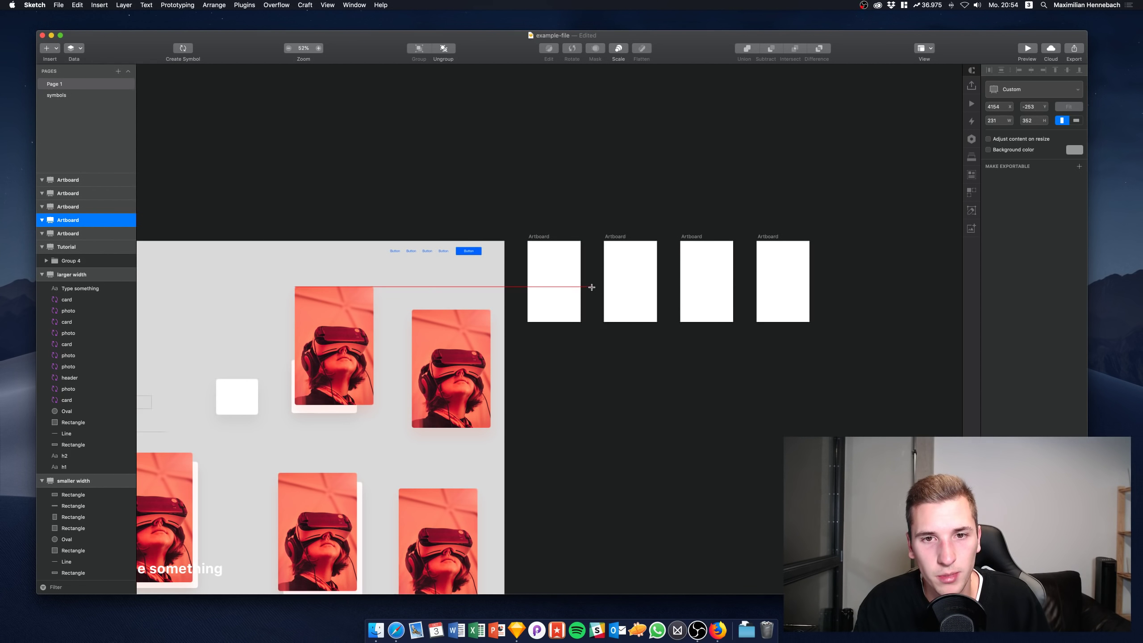
pyautogui.moveTo(555, 268); pyautogui.dragTo(631, 271)
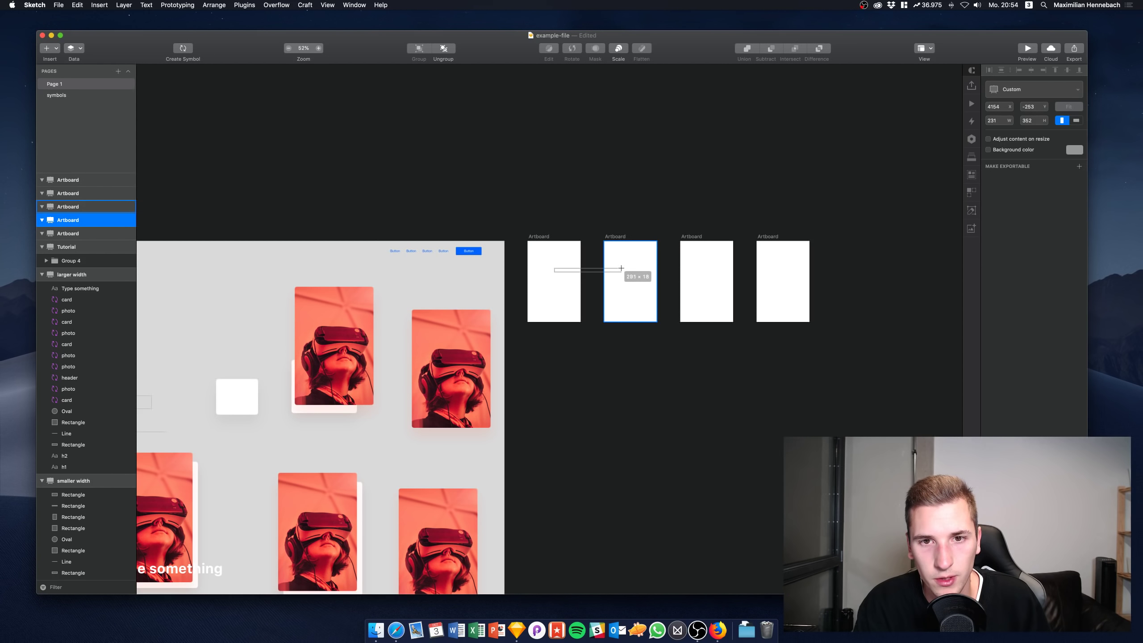
pyautogui.scroll(5, 589, 270)
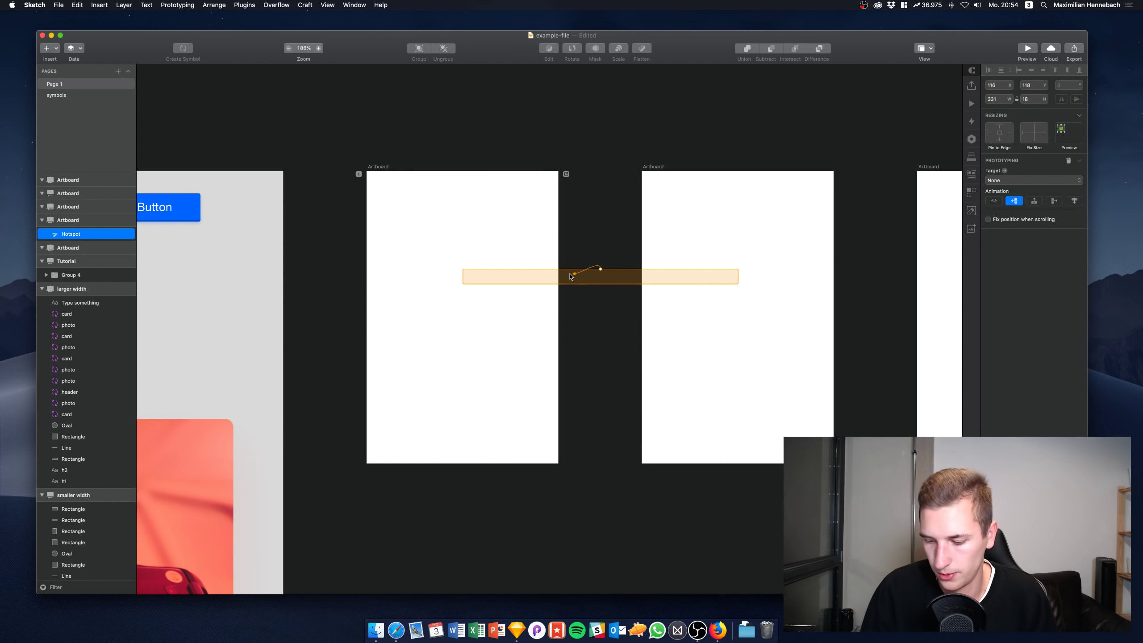
pyautogui.moveTo(571, 276); pyautogui.dragTo(495, 204)
pyautogui.press('BackSpace')
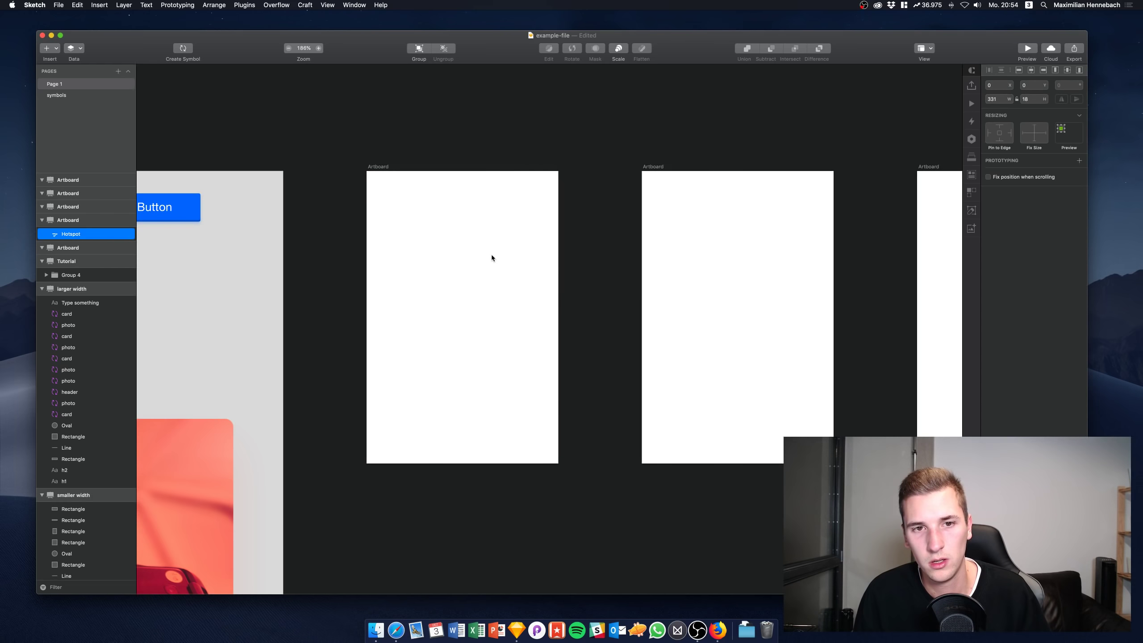
pyautogui.press('r')
pyautogui.moveTo(439, 259); pyautogui.dragTo(511, 317)
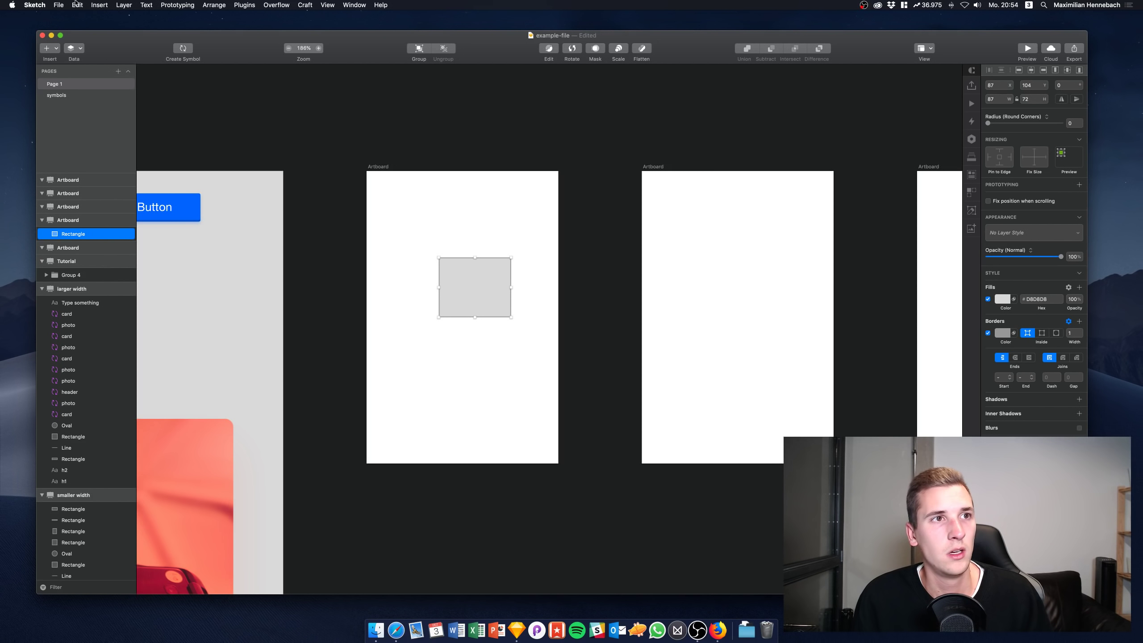
# Insert a hotspot over the grey square that links to the second artboard
pyautogui.click(59, 5)
pyautogui.click(62, 3)
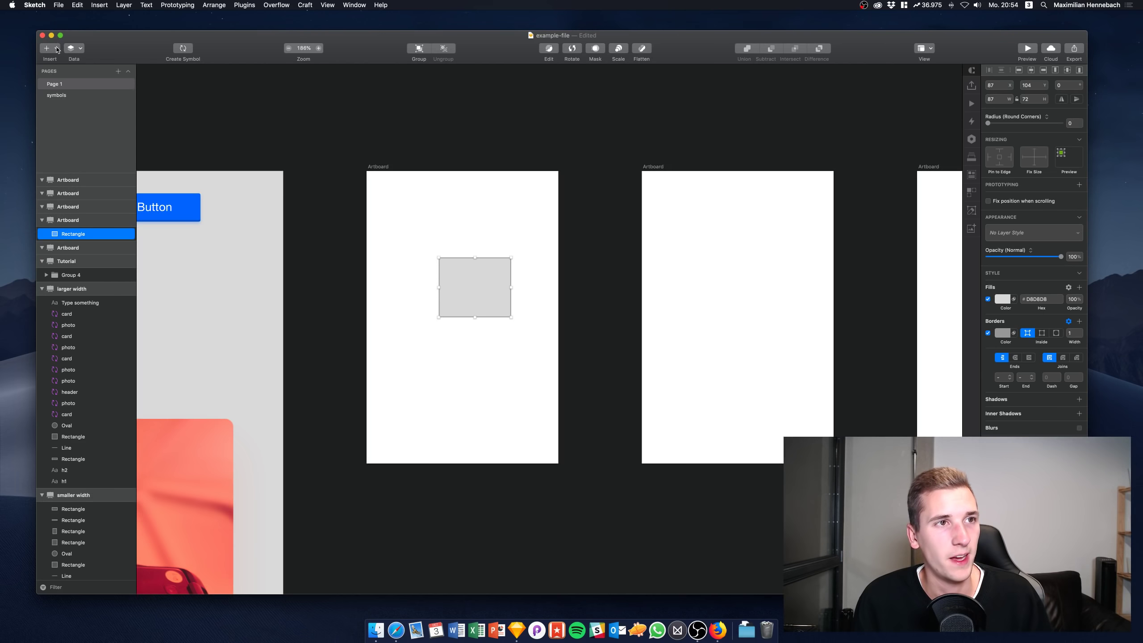
pyautogui.click(57, 49)
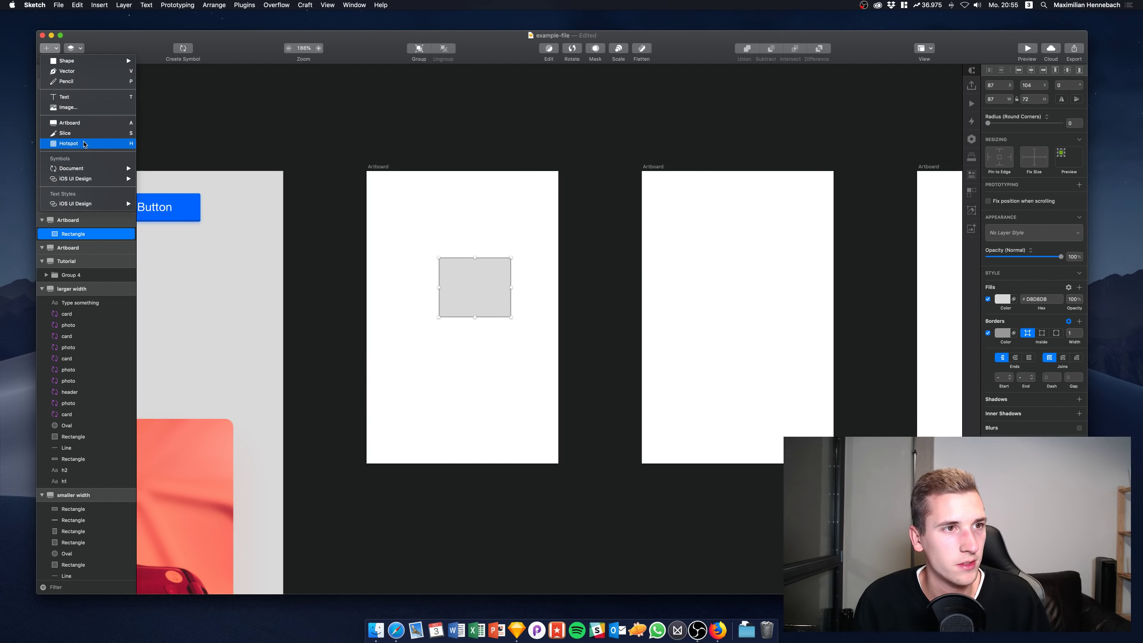
pyautogui.click(85, 143)
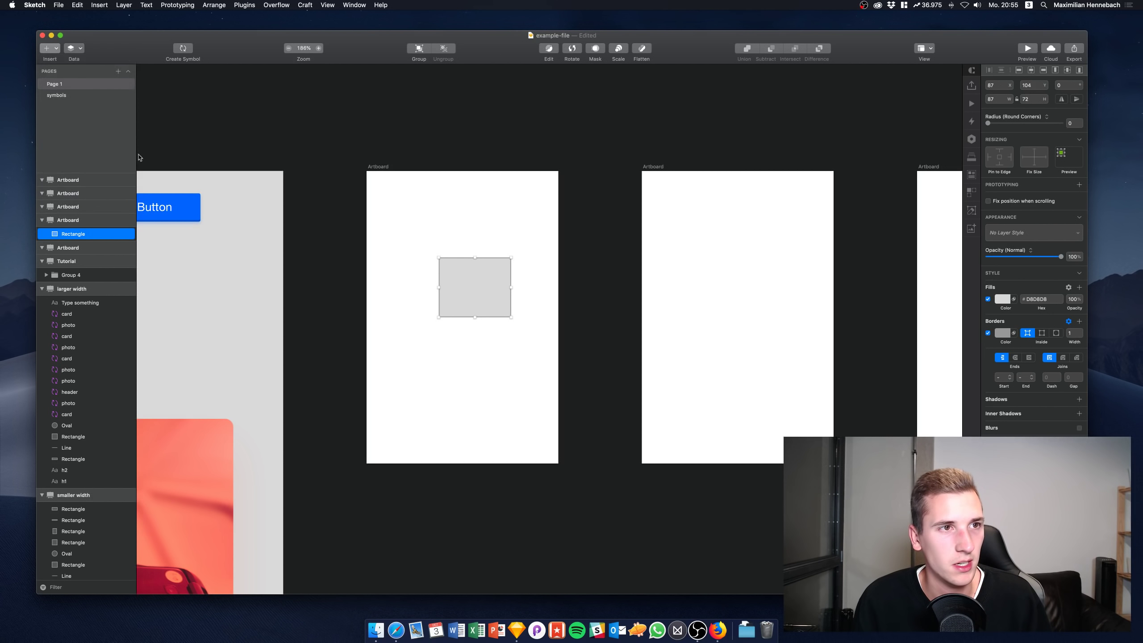
pyautogui.click(474, 271)
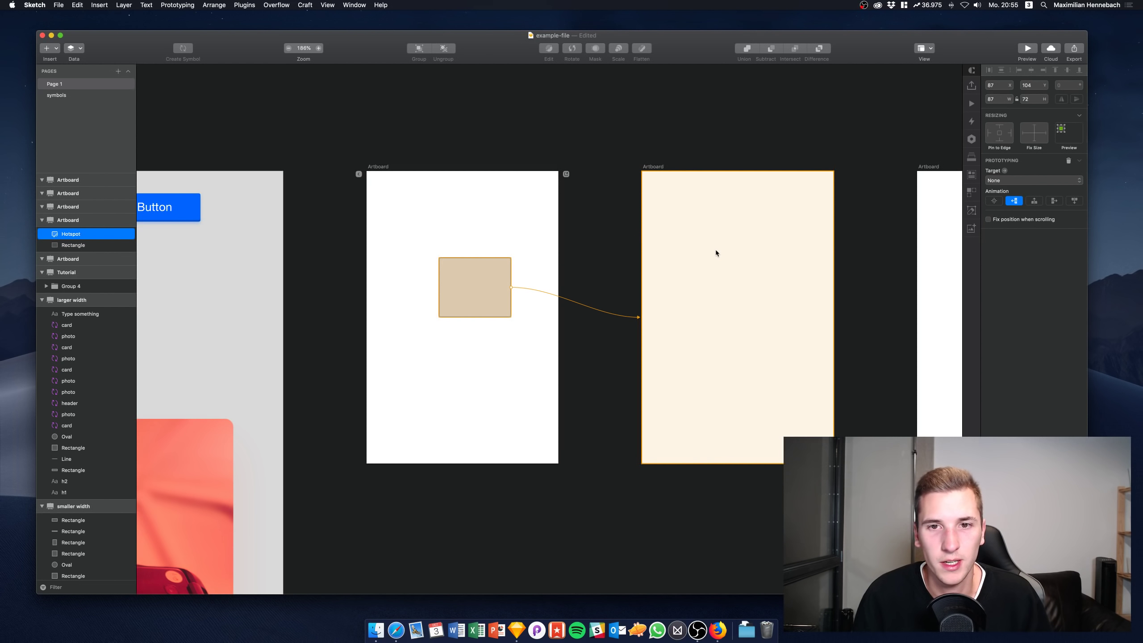
pyautogui.click(716, 253)
pyautogui.moveTo(466, 303); pyautogui.dragTo(757, 296)
# Copy and paste the hotspot, then delete the pasted copy from the middle artboard
pyautogui.press('super+c')
pyautogui.press('super+v')
pyautogui.hscroll(3, 792, 311)
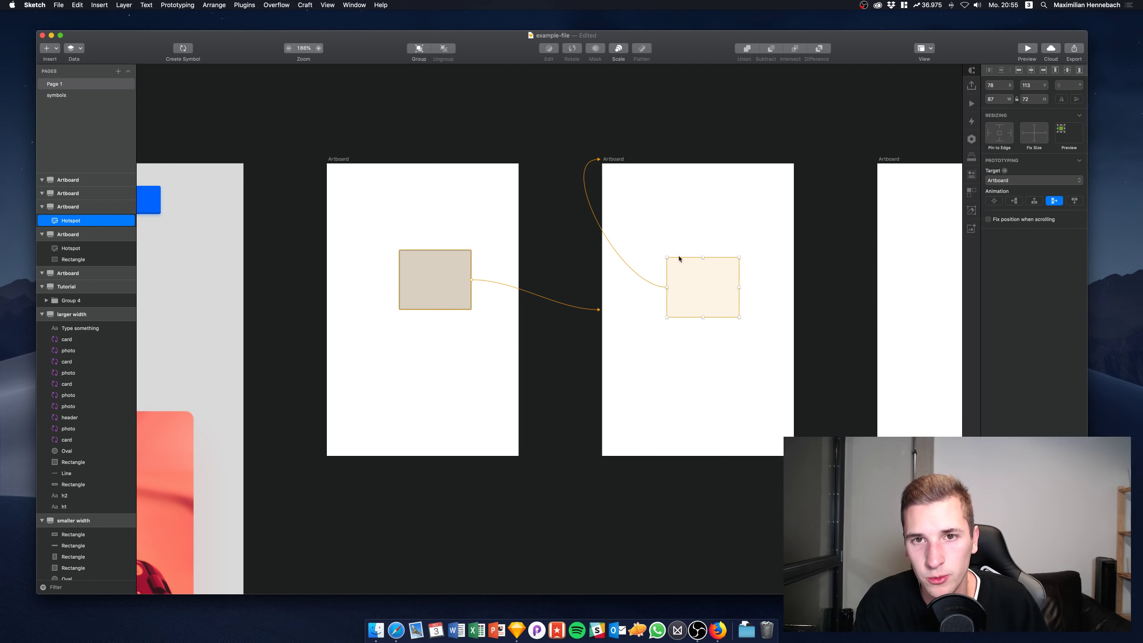
pyautogui.press('Delete')
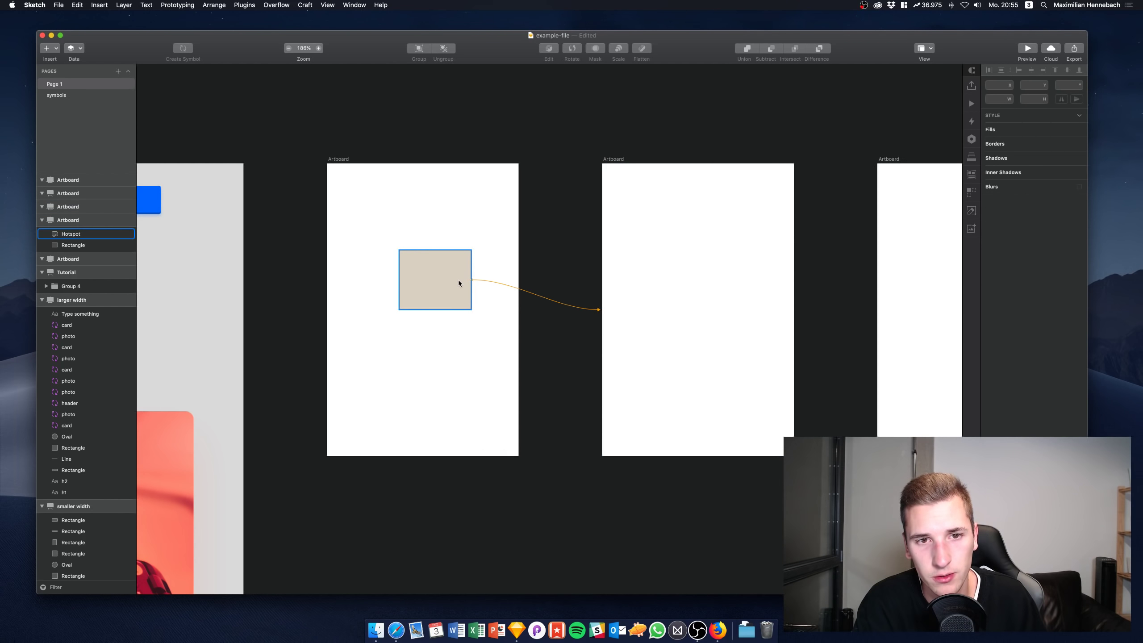
pyautogui.click(639, 270)
pyautogui.hscroll(3, 630, 277)
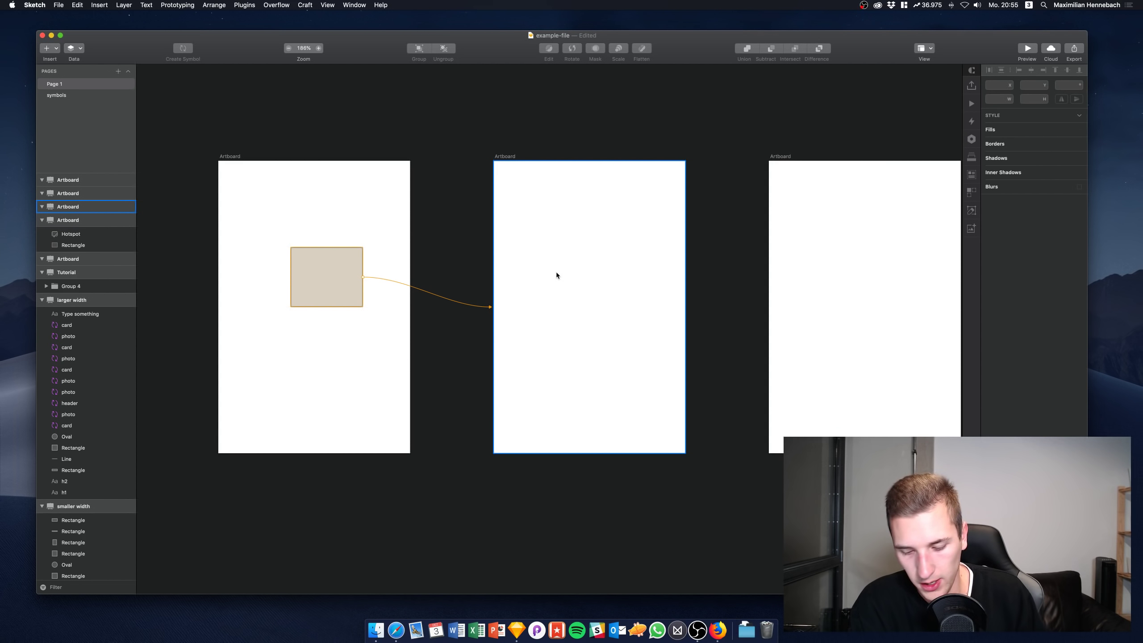
# Draw a header bar across the second artboard's top and a footer bar along the third's bottom
pyautogui.press('r')
pyautogui.moveTo(494, 161); pyautogui.dragTo(697, 187)
pyautogui.hscroll(5, 663, 215)
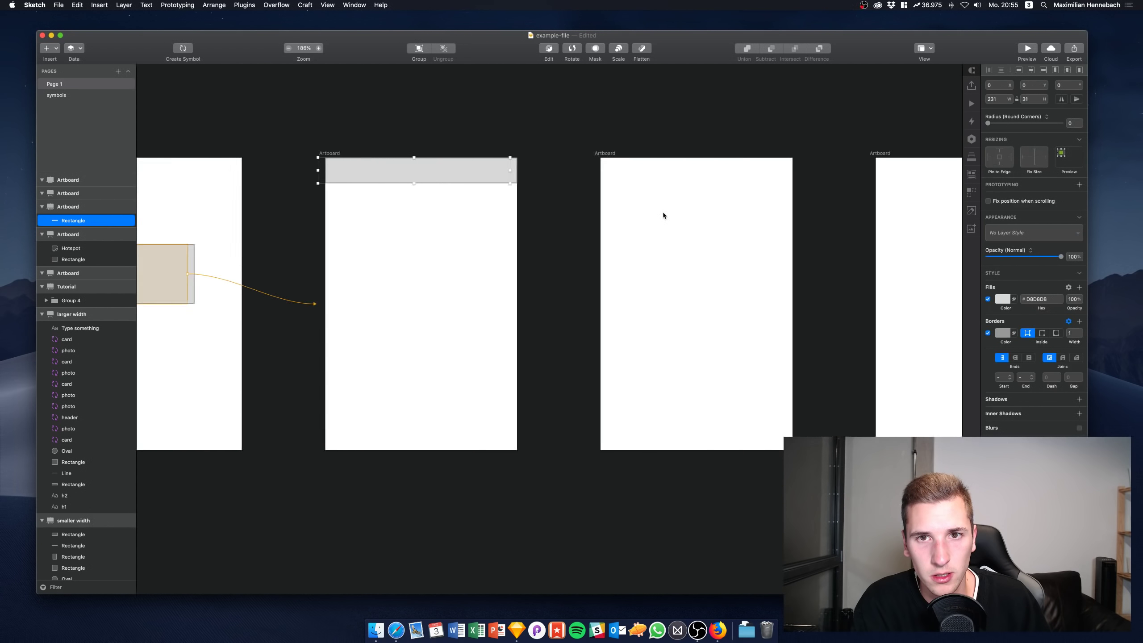
pyautogui.press('r')
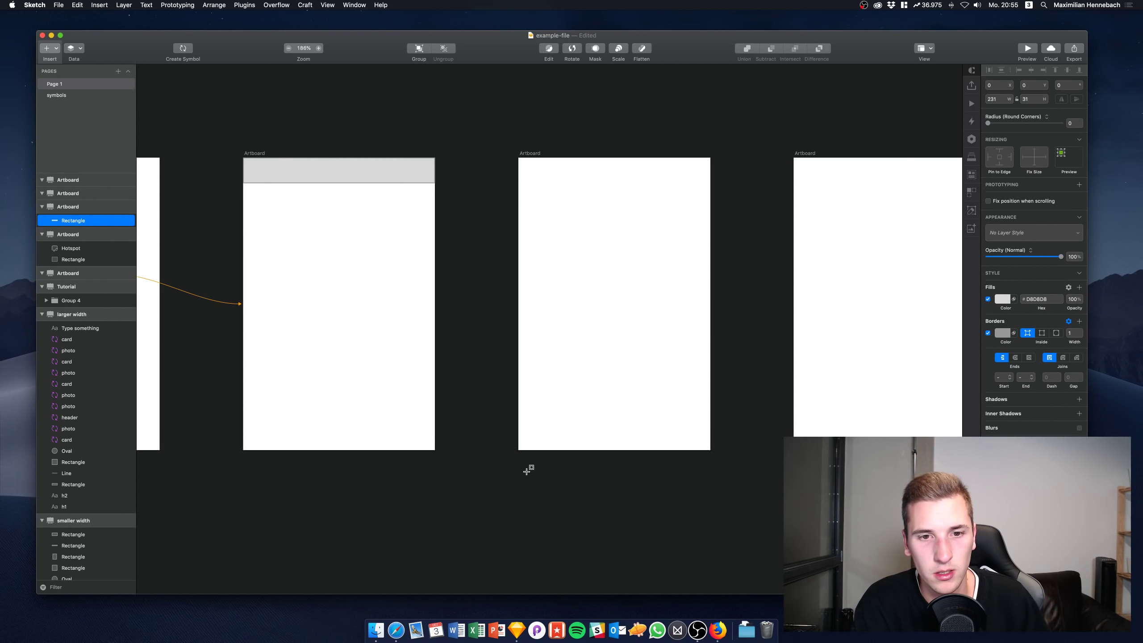
pyautogui.moveTo(518, 450); pyautogui.dragTo(658, 413)
pyautogui.hscroll(-3, 596, 412)
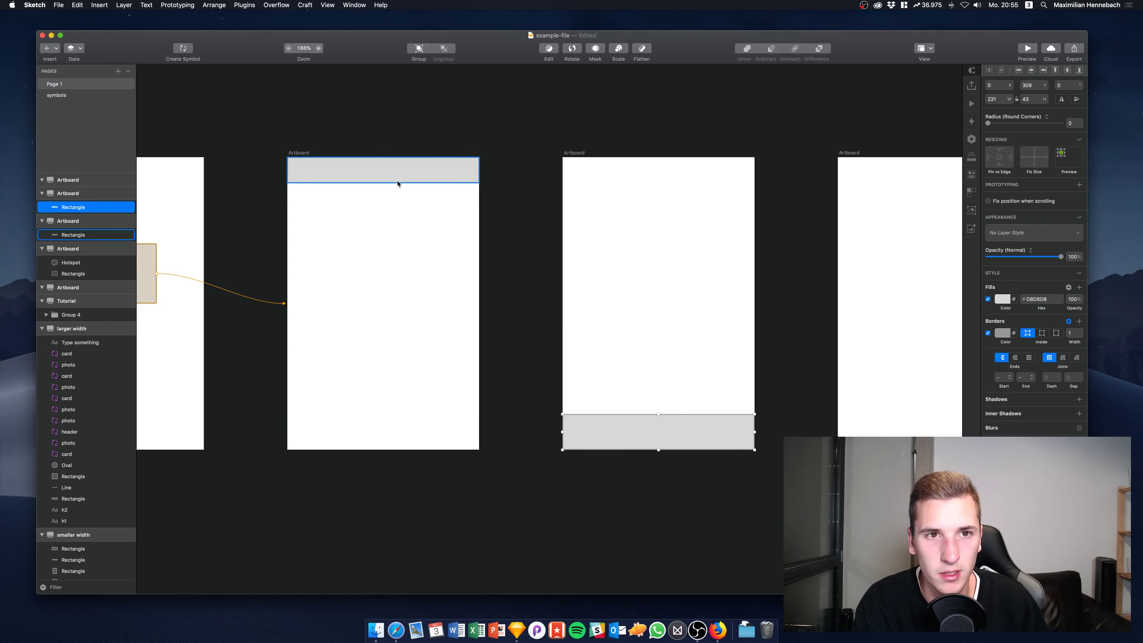
# Link the second artboard's header bar to the third artboard with the W shortcut
pyautogui.click(397, 180)
pyautogui.hscroll(-5, 421, 180)
pyautogui.hscroll(-4, 422, 180)
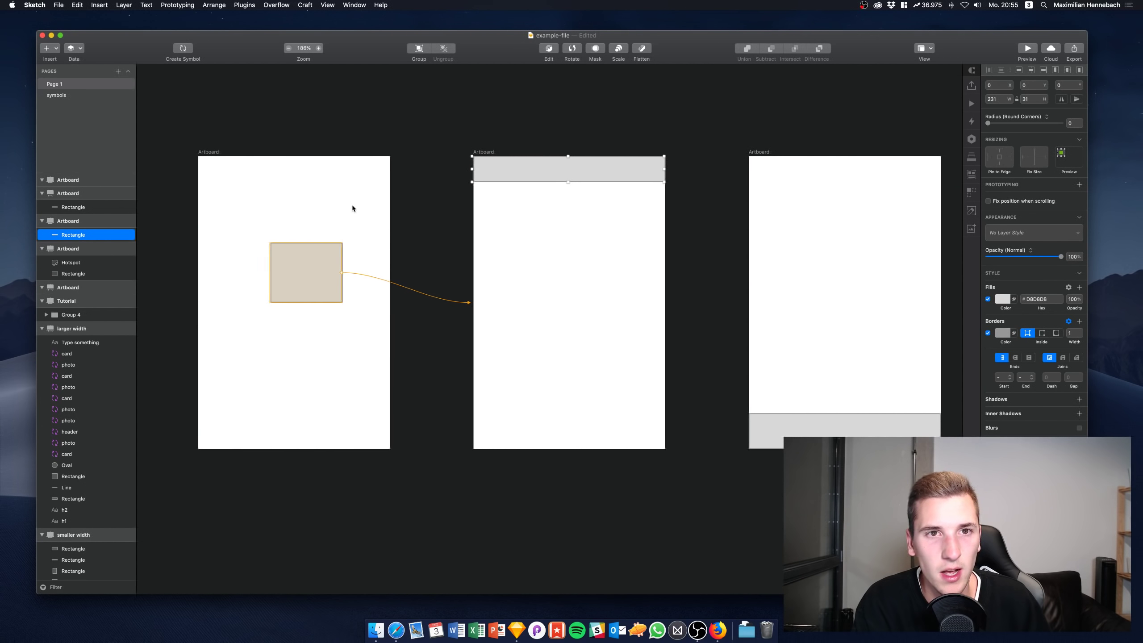
pyautogui.click(65, 4)
pyautogui.click(46, 48)
pyautogui.click(46, 48)
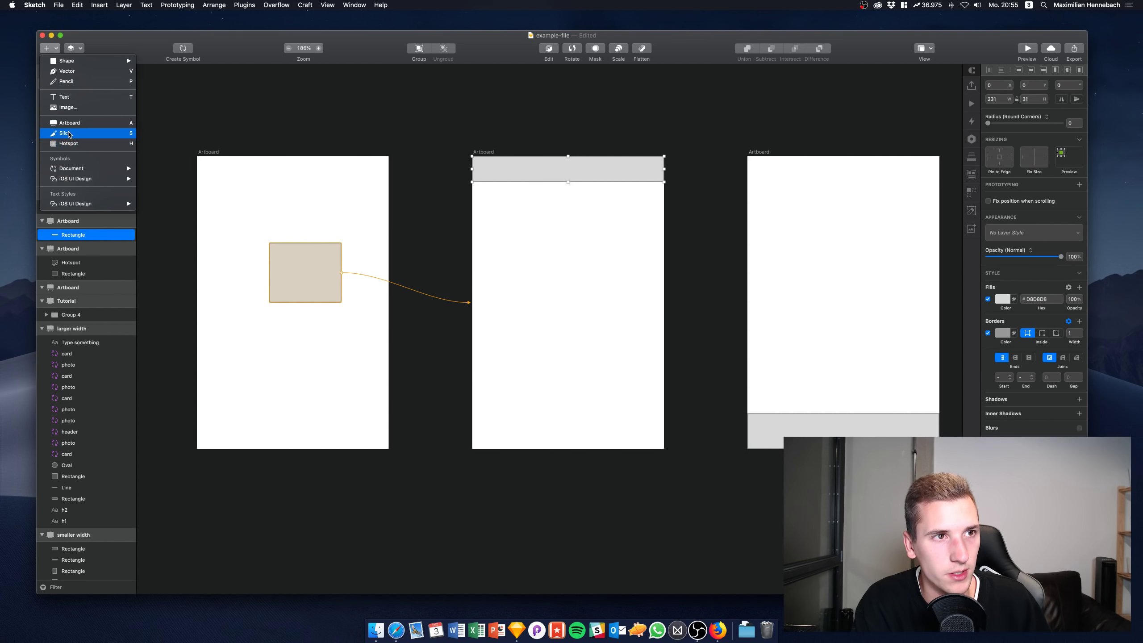
pyautogui.press('Escape')
pyautogui.press('w')
pyautogui.click(766, 220)
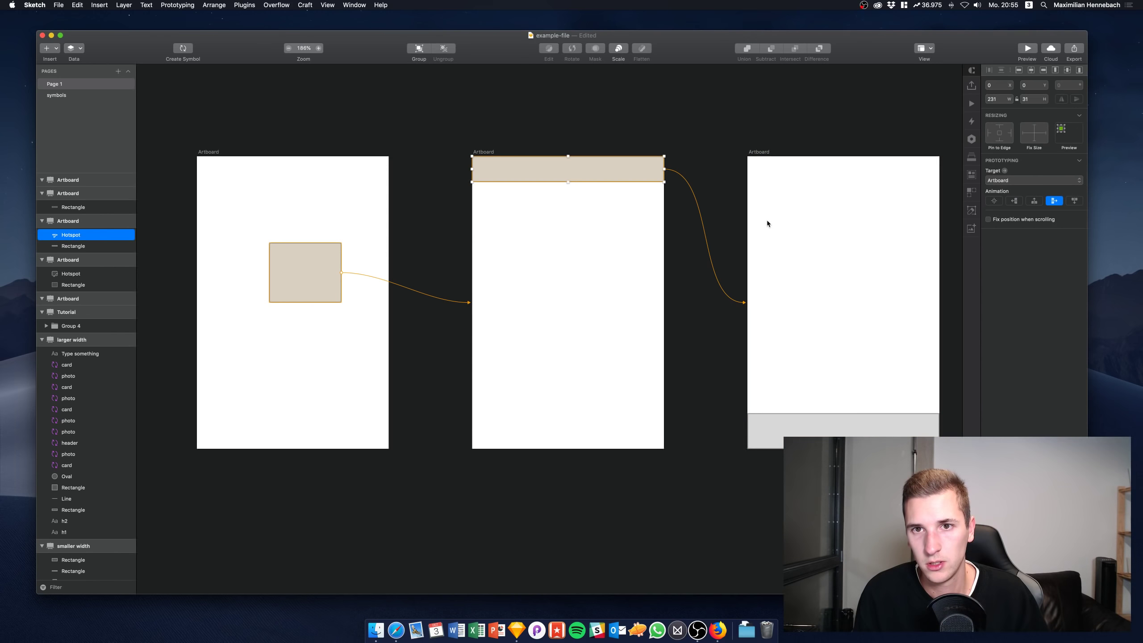
# Make the third artboard's footer bar a hotspot targeting the fourth artboard
pyautogui.hscroll(5, 766, 220)
pyautogui.click(735, 421)
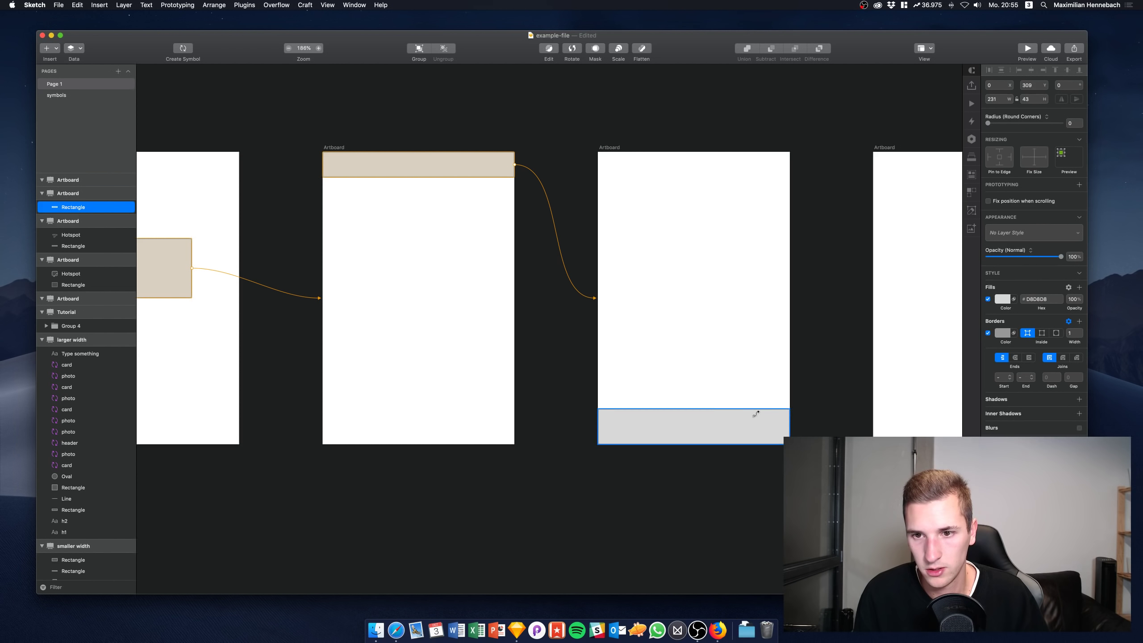
pyautogui.press('w')
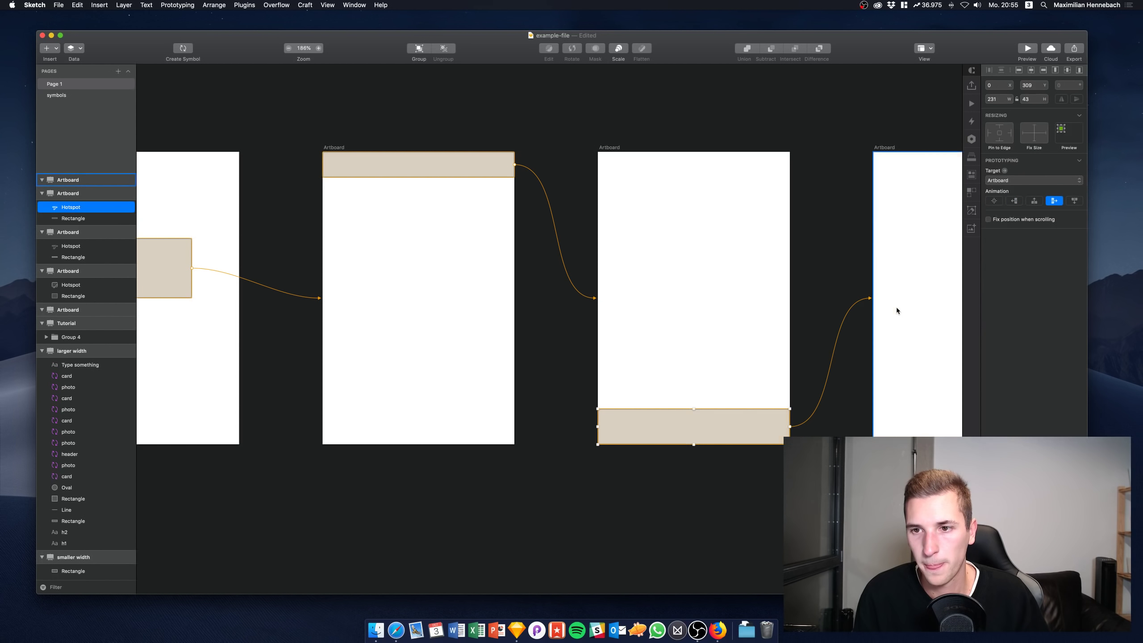
pyautogui.click(897, 308)
pyautogui.scroll(-3, 896, 308)
pyautogui.hscroll(-10, 897, 311)
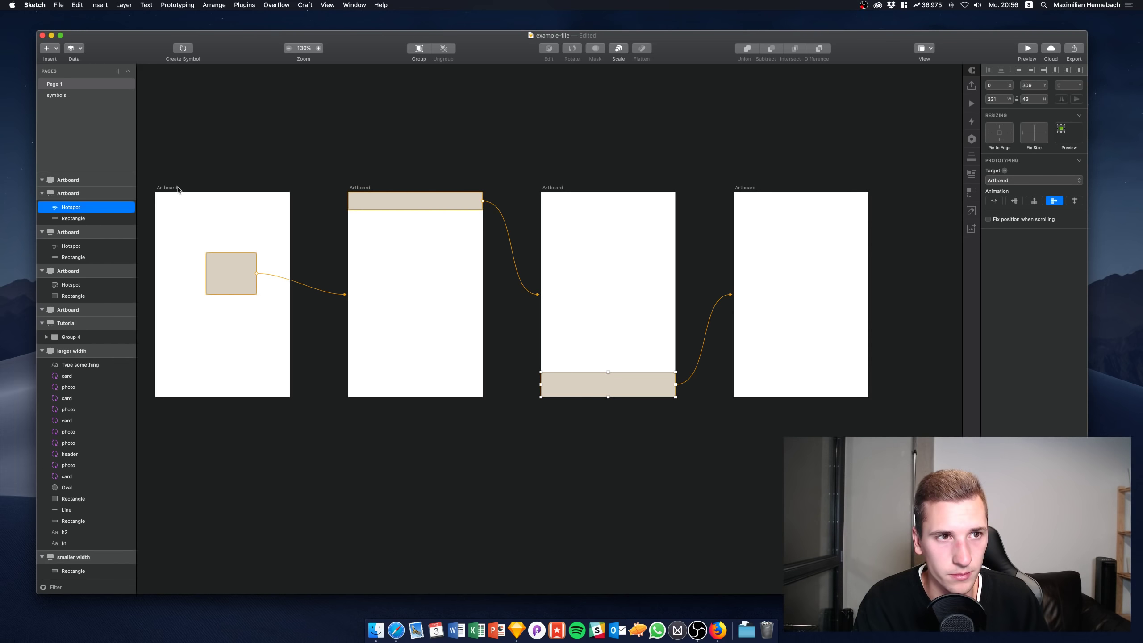
pyautogui.scroll(-3, 178, 183)
pyautogui.scroll(-3, 180, 194)
pyautogui.scroll(1, 270, 162)
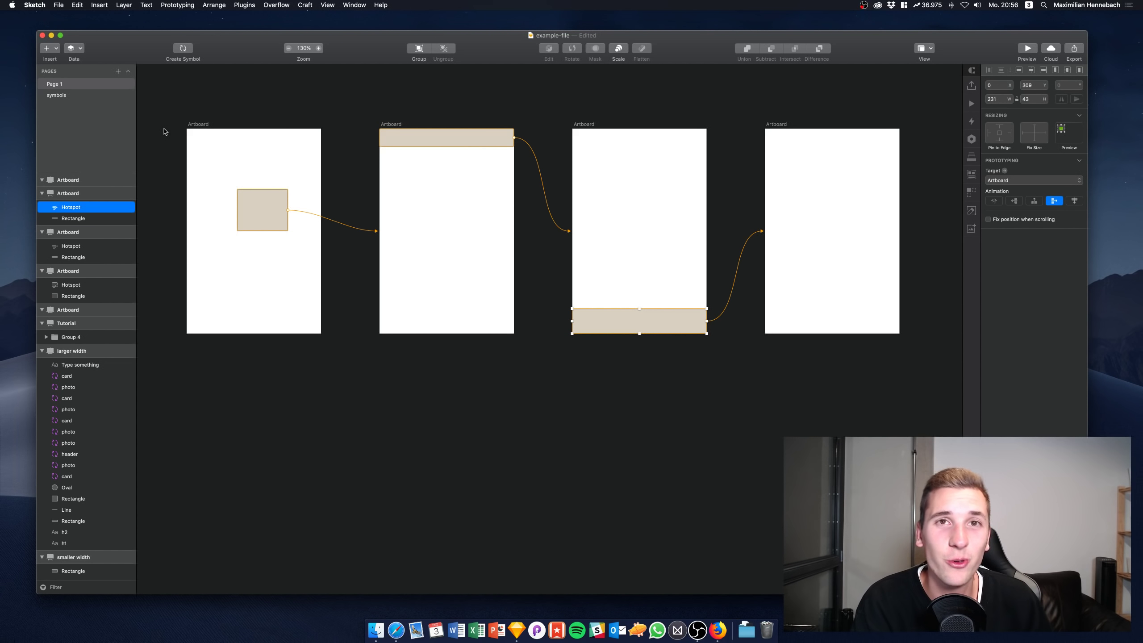
pyautogui.click(367, 102)
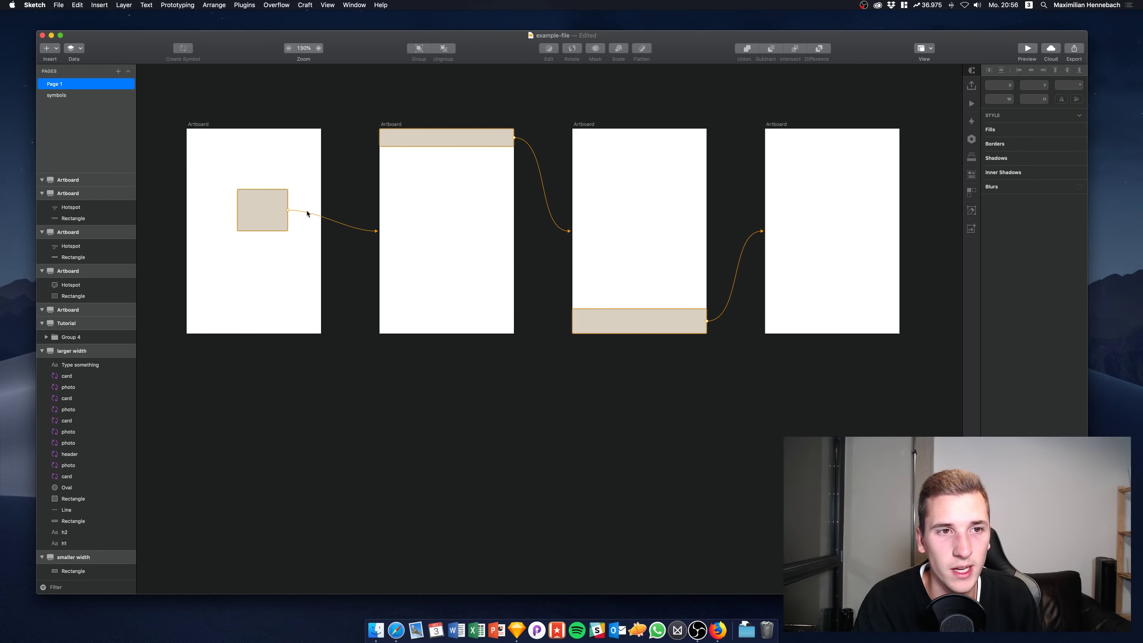
pyautogui.press('F4')
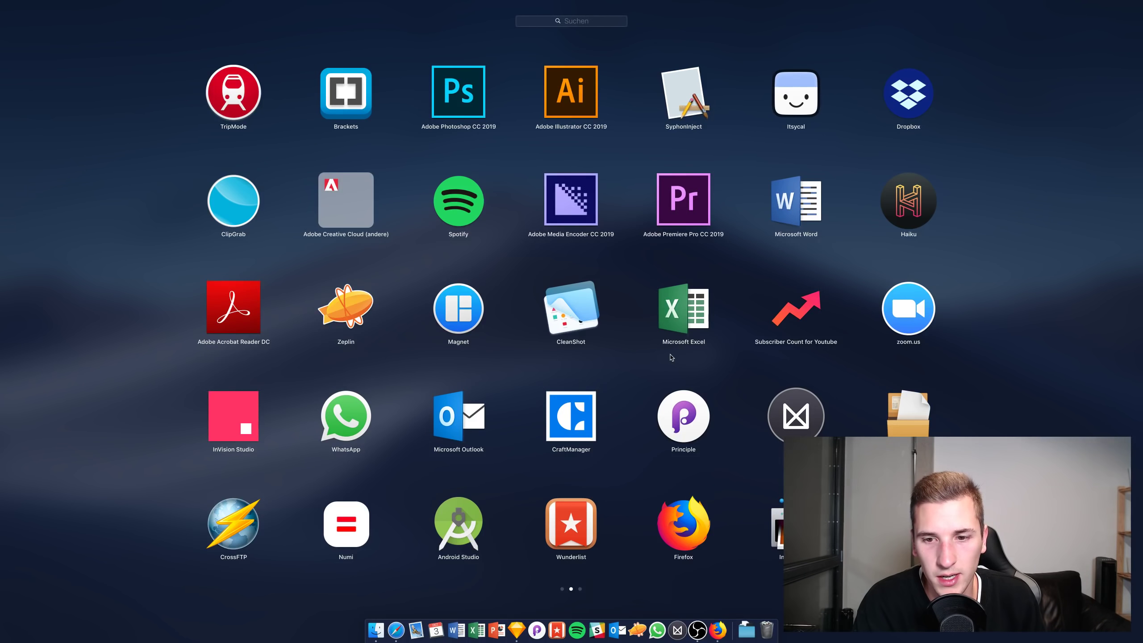
pyautogui.hscroll(-3, 631, 364)
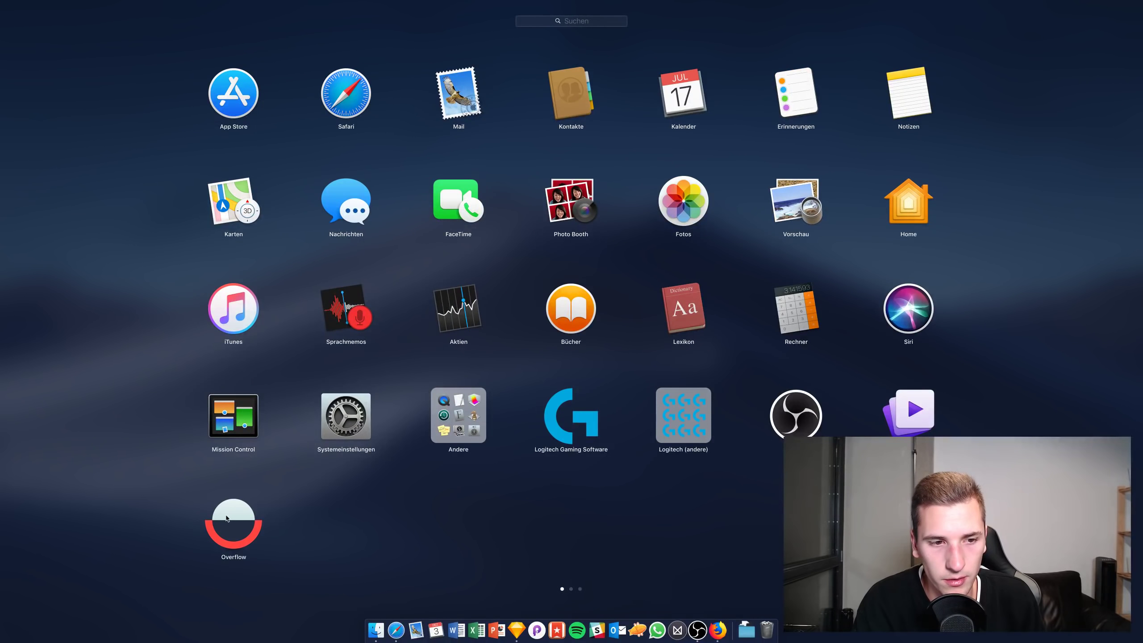
pyautogui.click(351, 540)
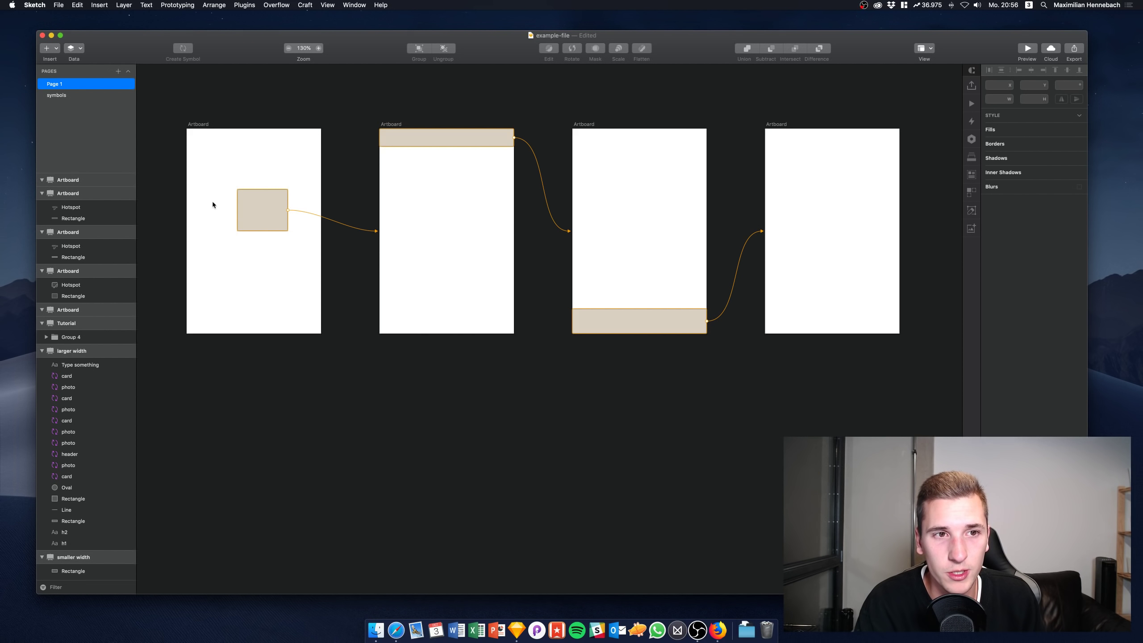
pyautogui.click(265, 194)
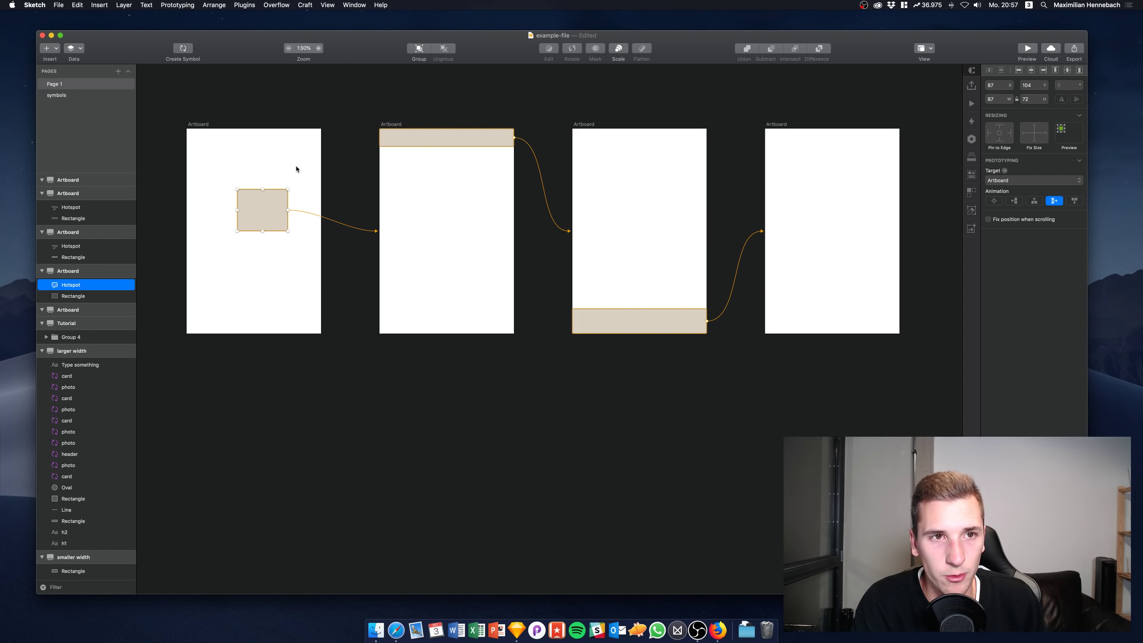
pyautogui.click(202, 125)
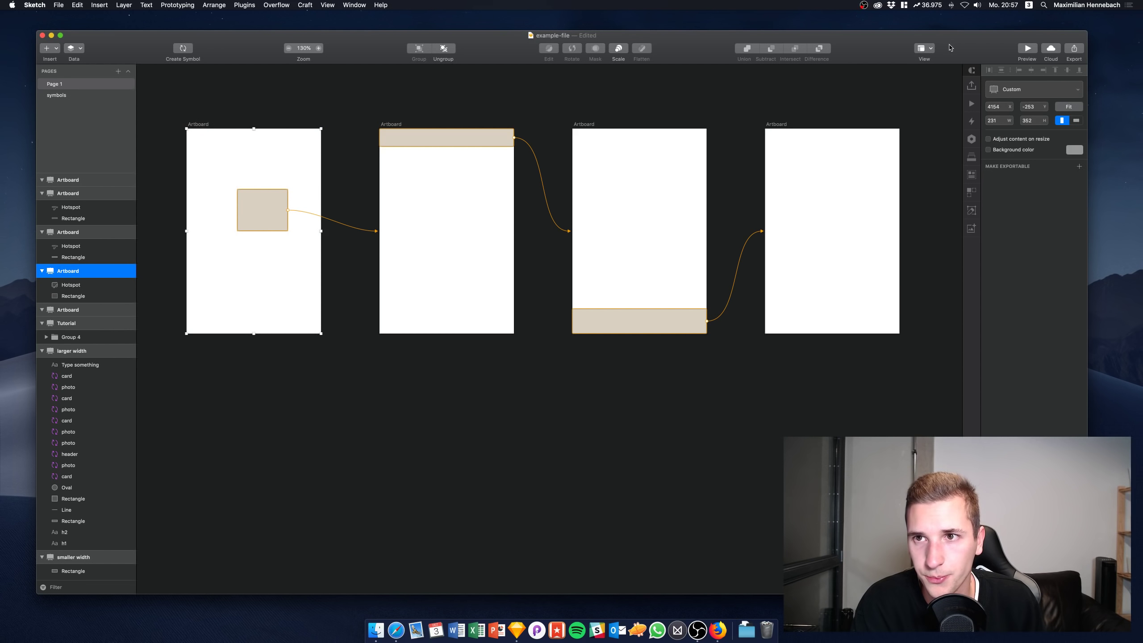
pyautogui.click(1027, 49)
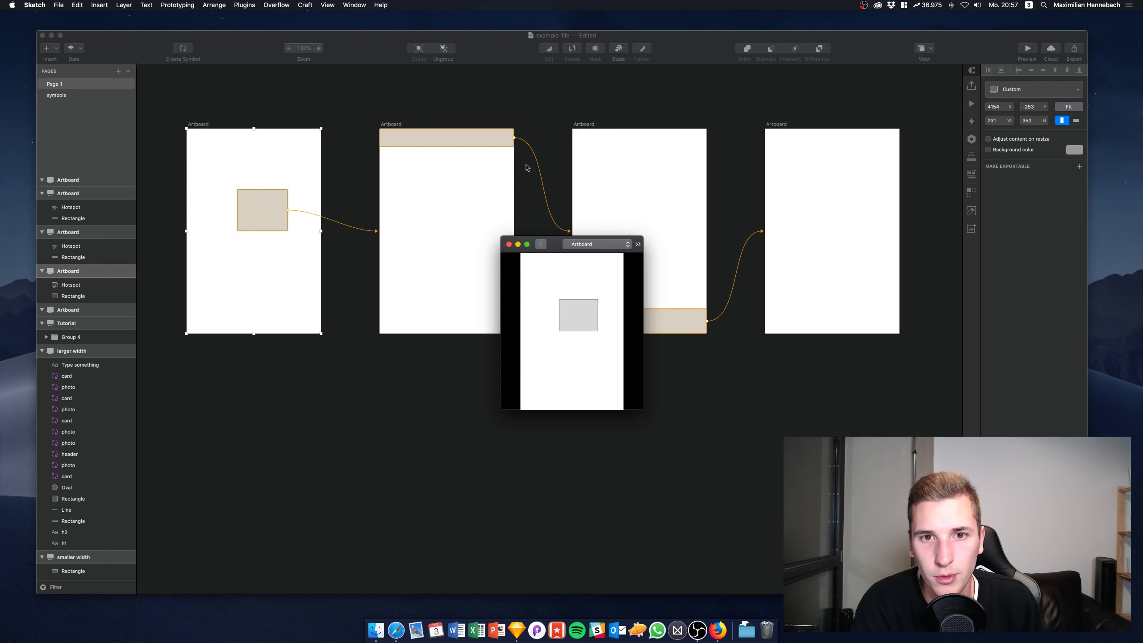
pyautogui.click(583, 312)
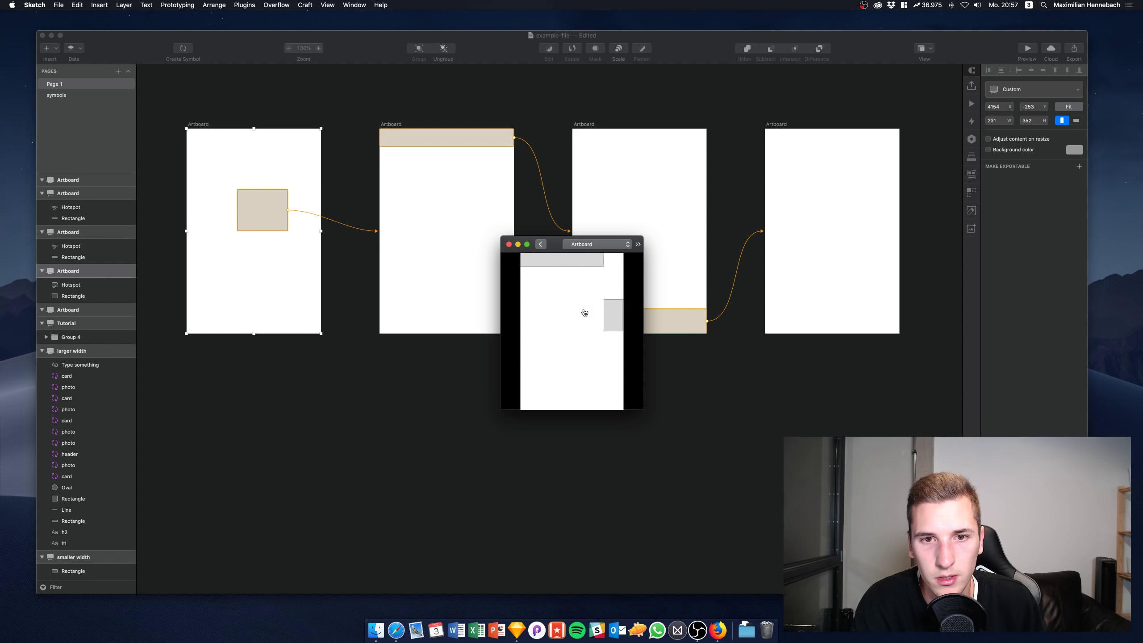
pyautogui.click(574, 255)
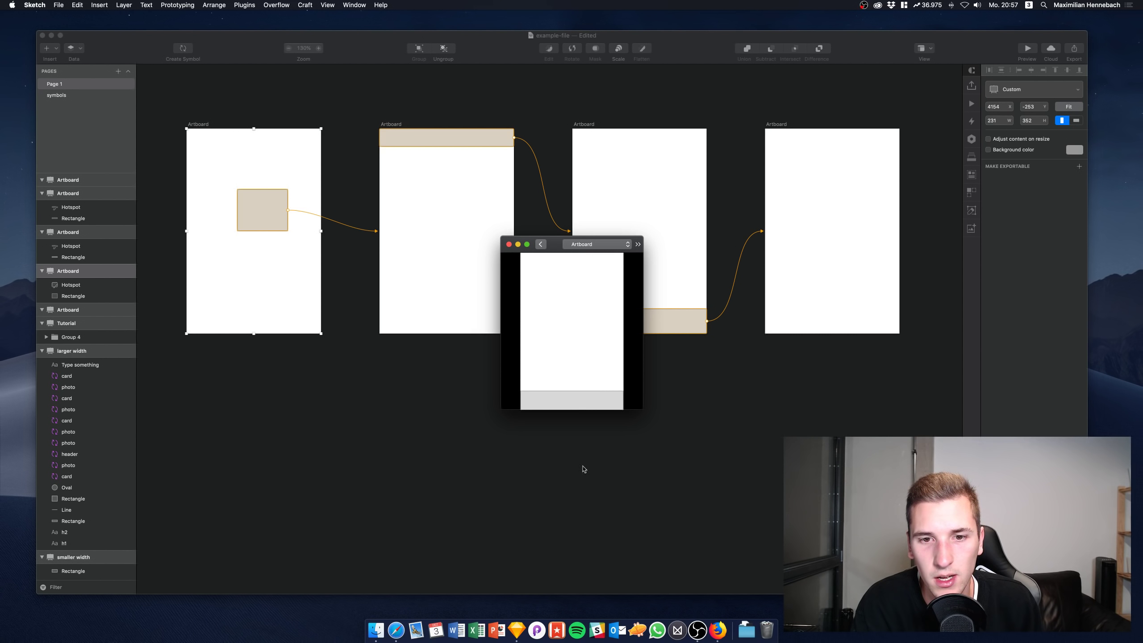
pyautogui.click(587, 401)
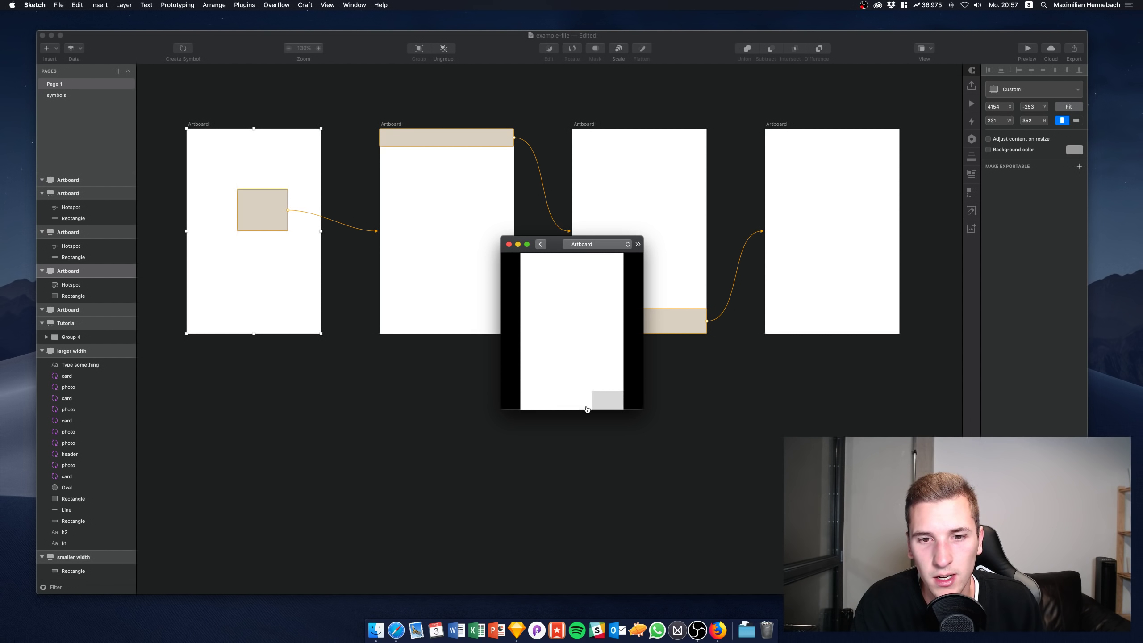
pyautogui.click(510, 245)
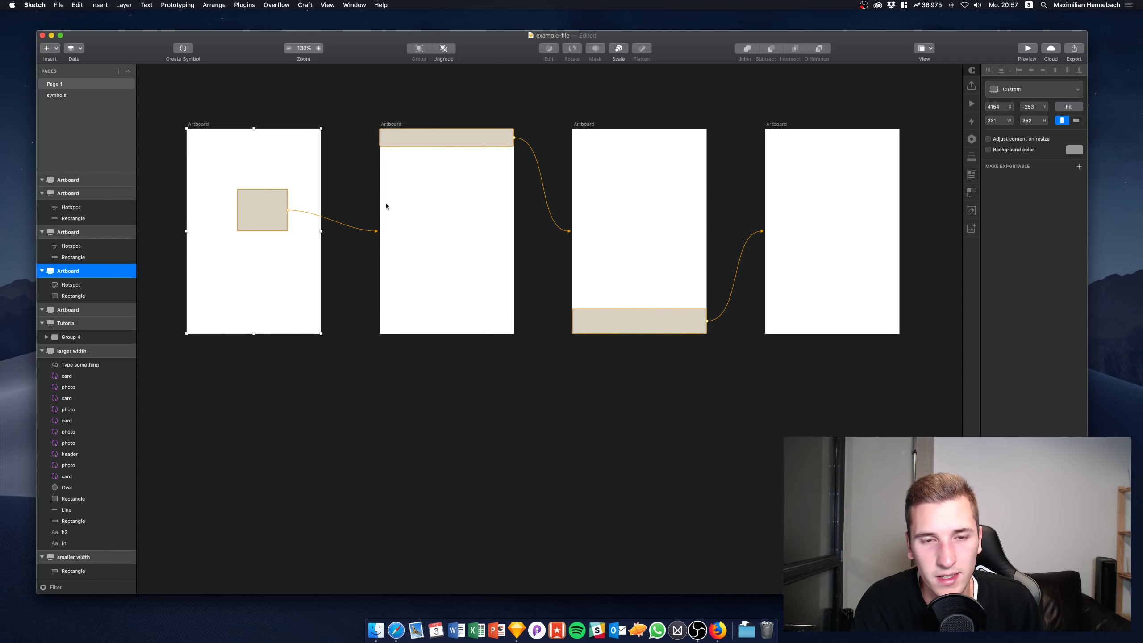
pyautogui.click(196, 108)
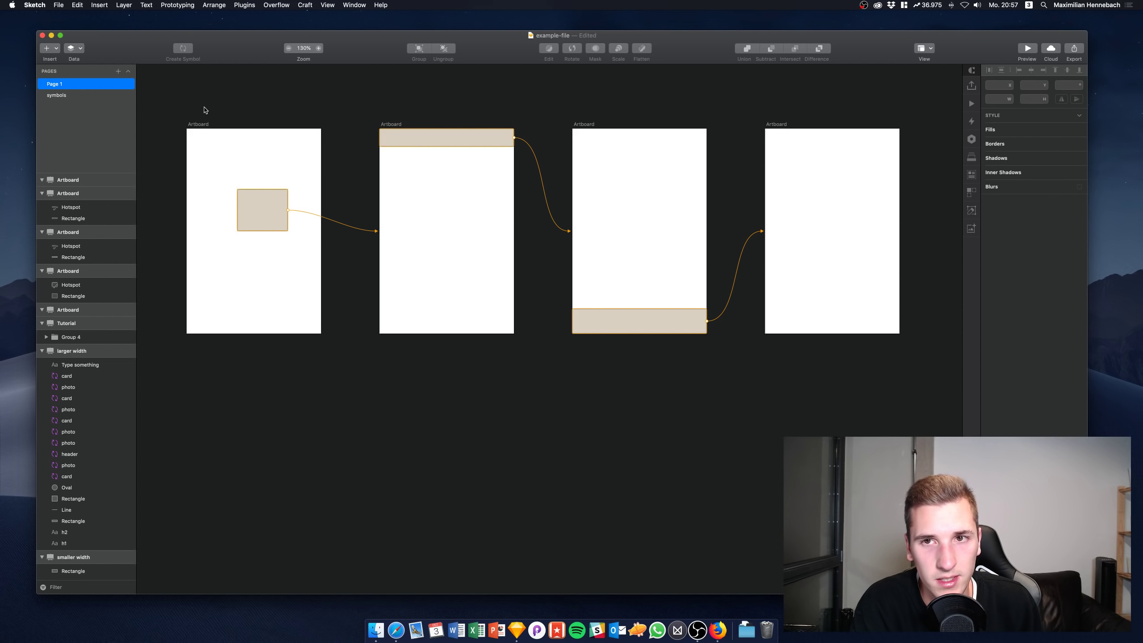
# Zoom into the canvas and collapse the 'larger width' artboard's group in the Layers list
pyautogui.scroll(1, 205, 110)
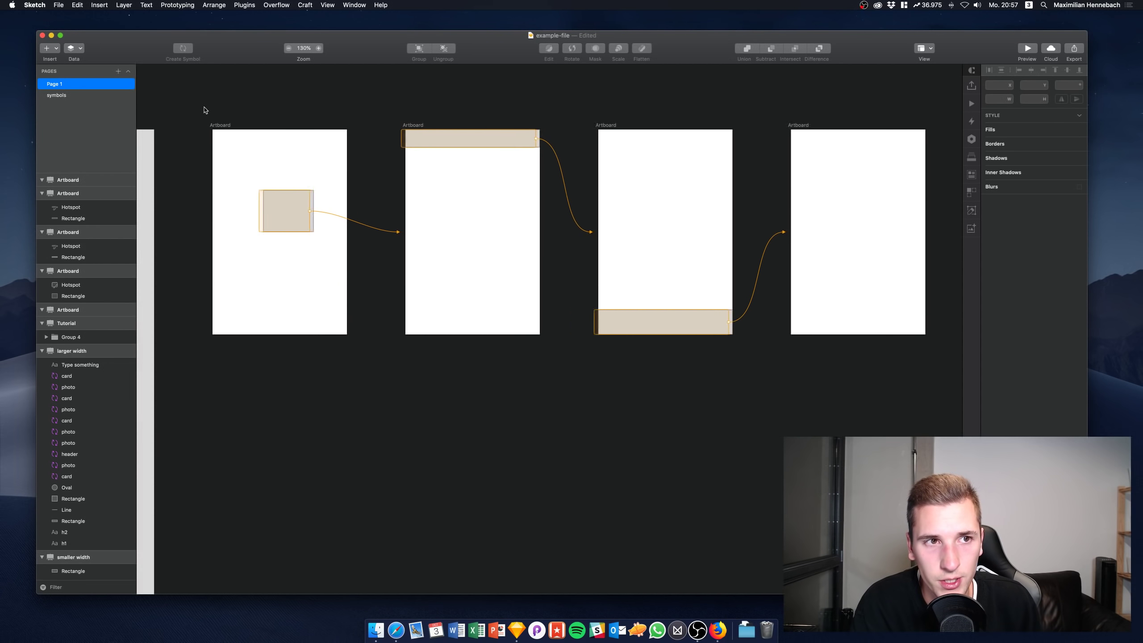
pyautogui.scroll(2, 205, 110)
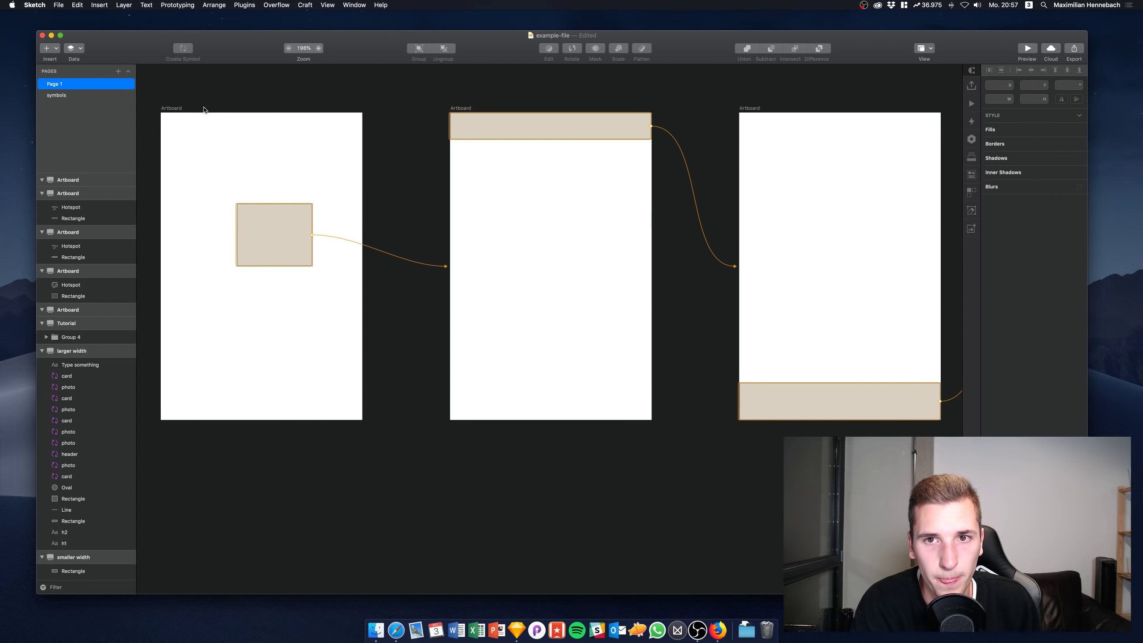
pyautogui.hscroll(-2, 205, 110)
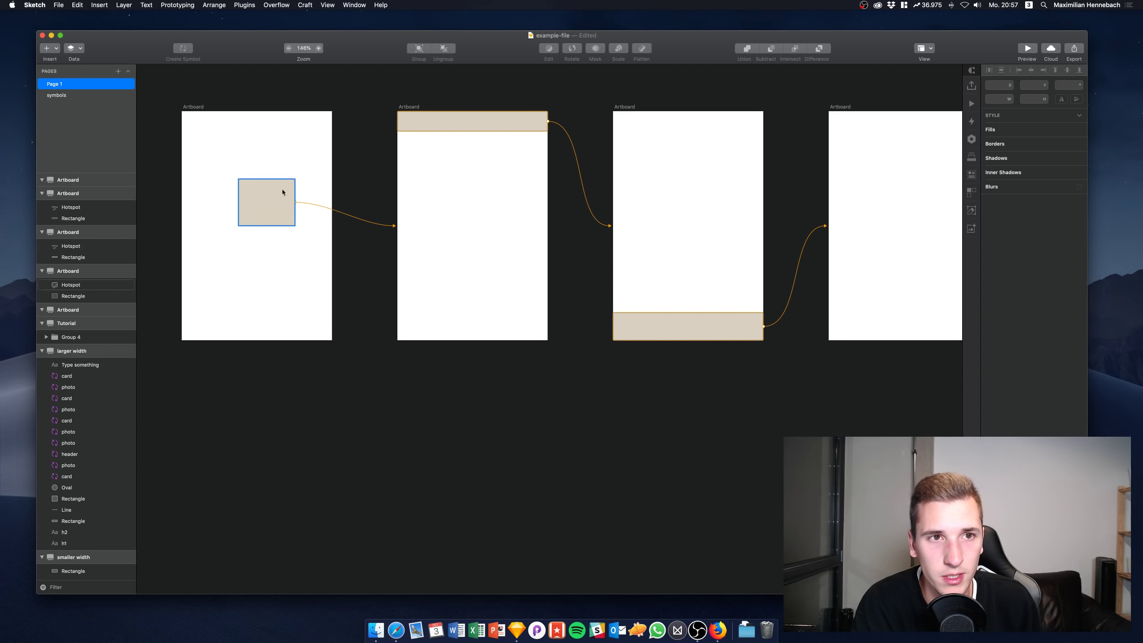
pyautogui.scroll(3, 406, 181)
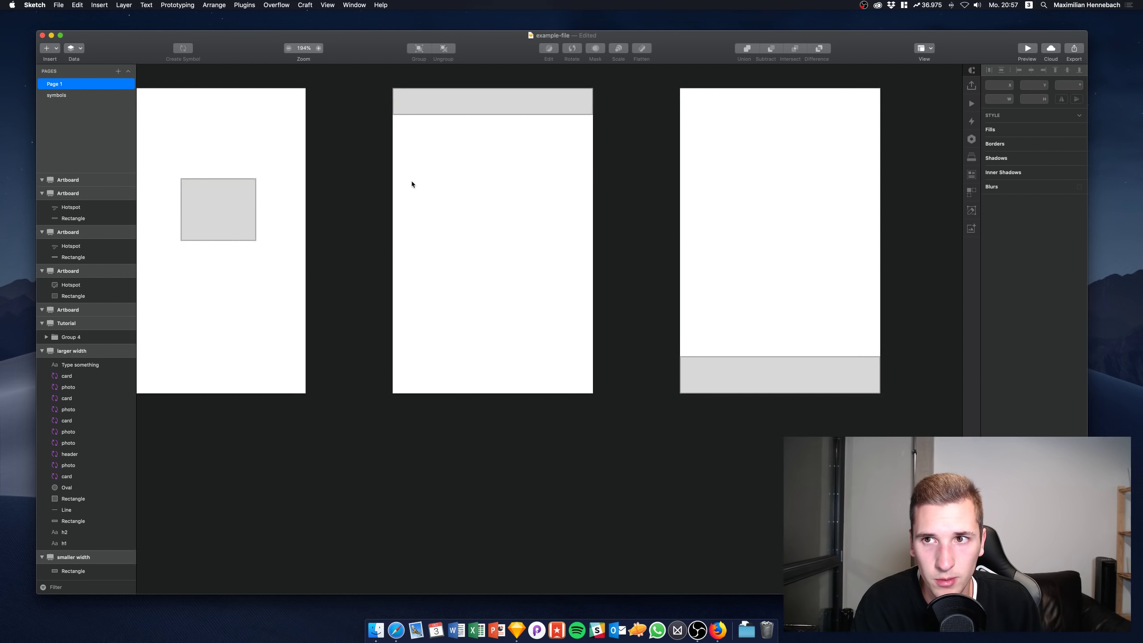
pyautogui.hscroll(-2, 411, 183)
pyautogui.scroll(-2, 411, 183)
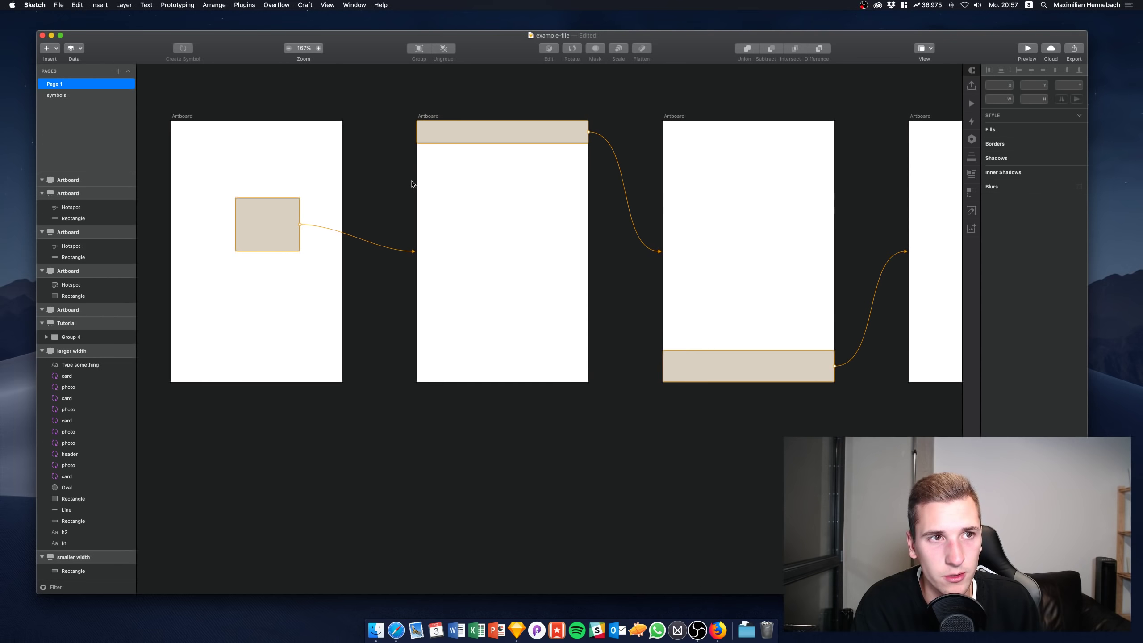
pyautogui.click(42, 351)
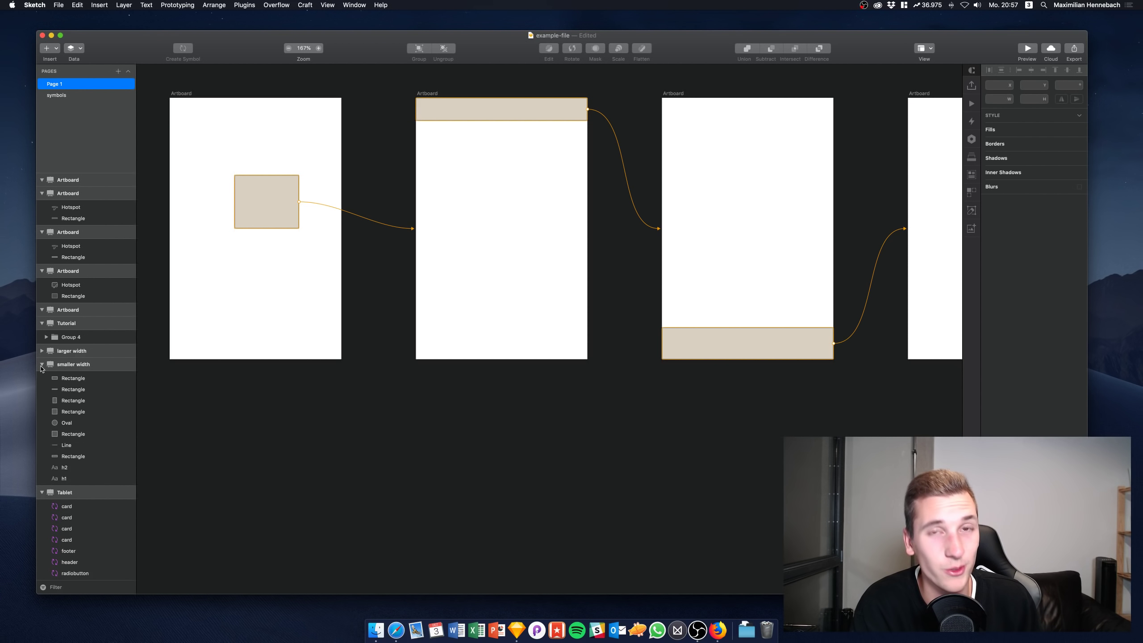
# Check the square's hotspot, then switch Spaces to the streaming desktop and pick OBS's Webcam scene
pyautogui.click(276, 210)
pyautogui.click(389, 241)
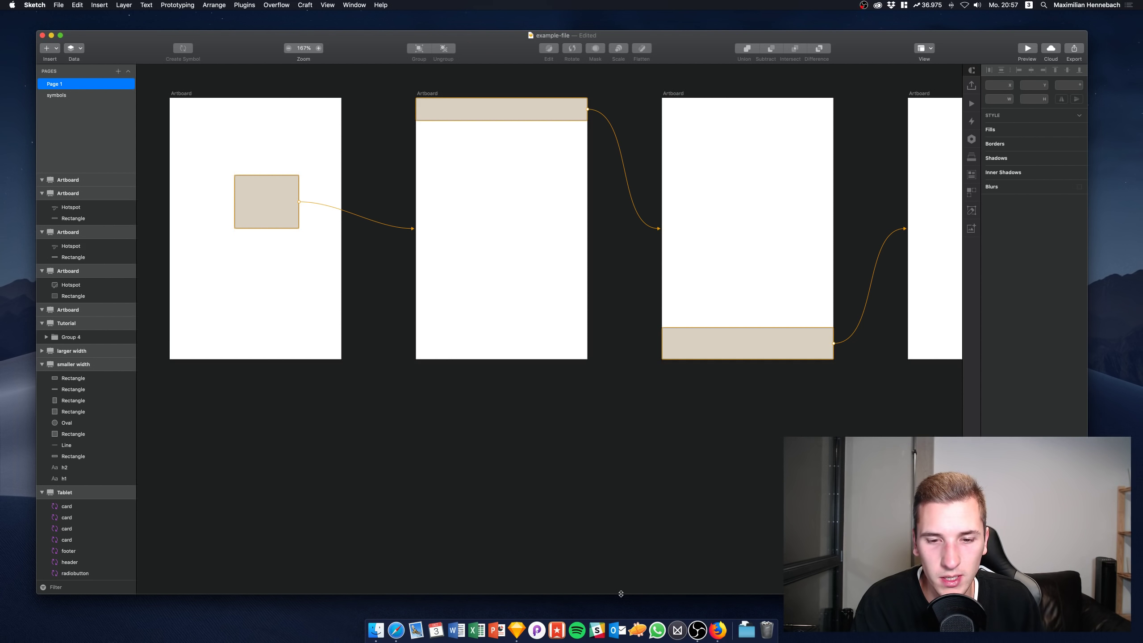
pyautogui.hotkey('ctrl', 'Right')
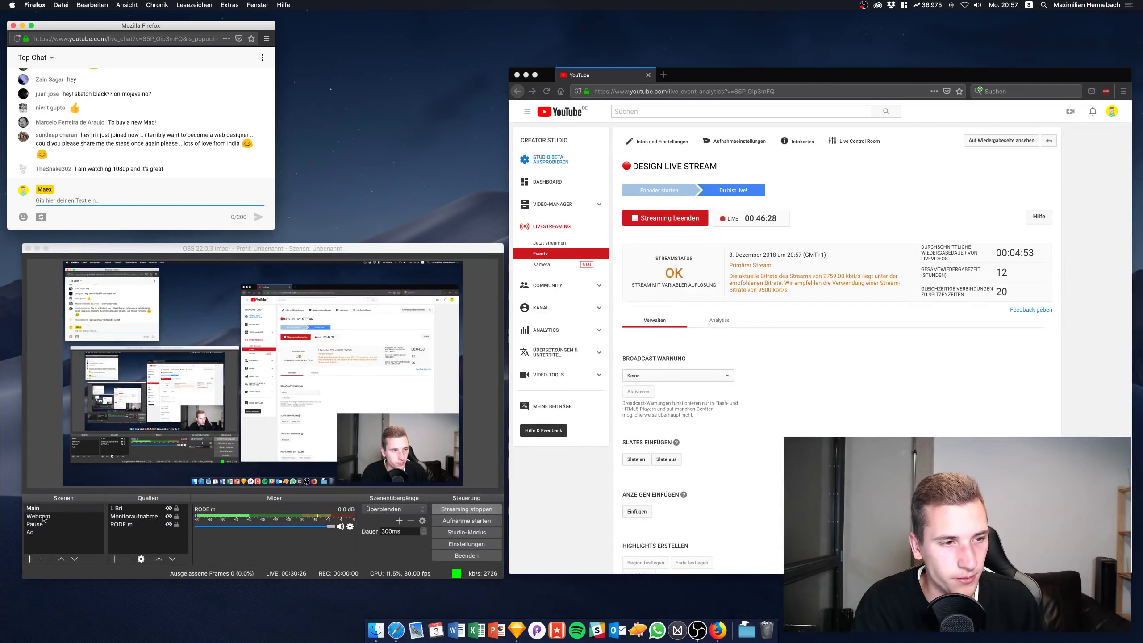
pyautogui.click(38, 516)
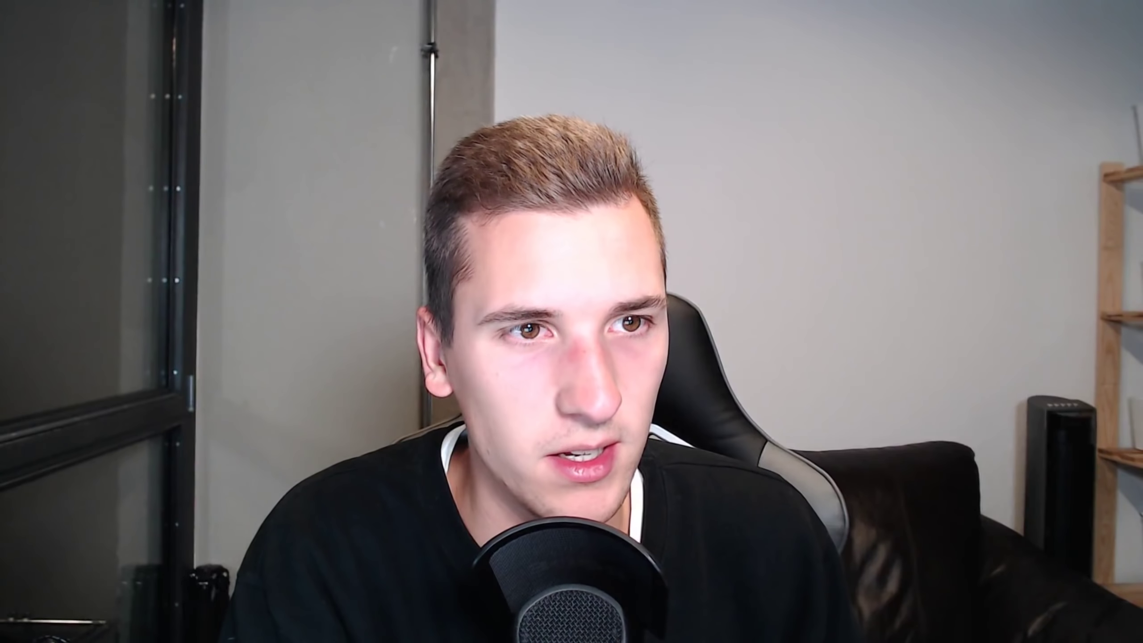